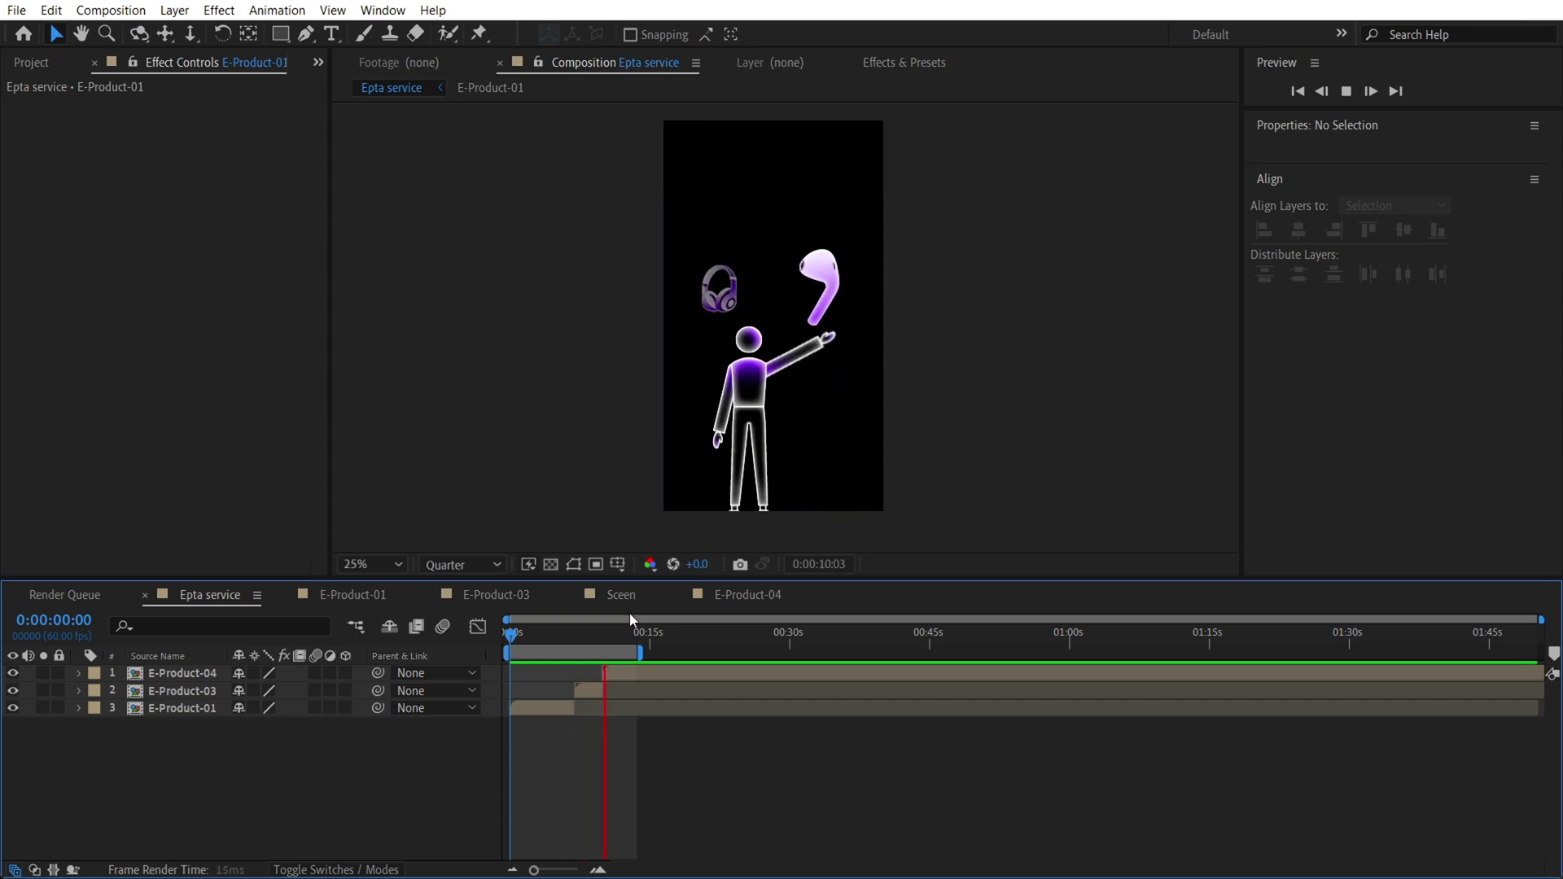
Preview the Epta service animation from the start through the change from the E-Product-01 scene to the E-Product-03 scene
mouse_move(623, 634)
left_mouse_down()
mouse_move(578, 635)
mouse_move(612, 635)
left_mouse_up()
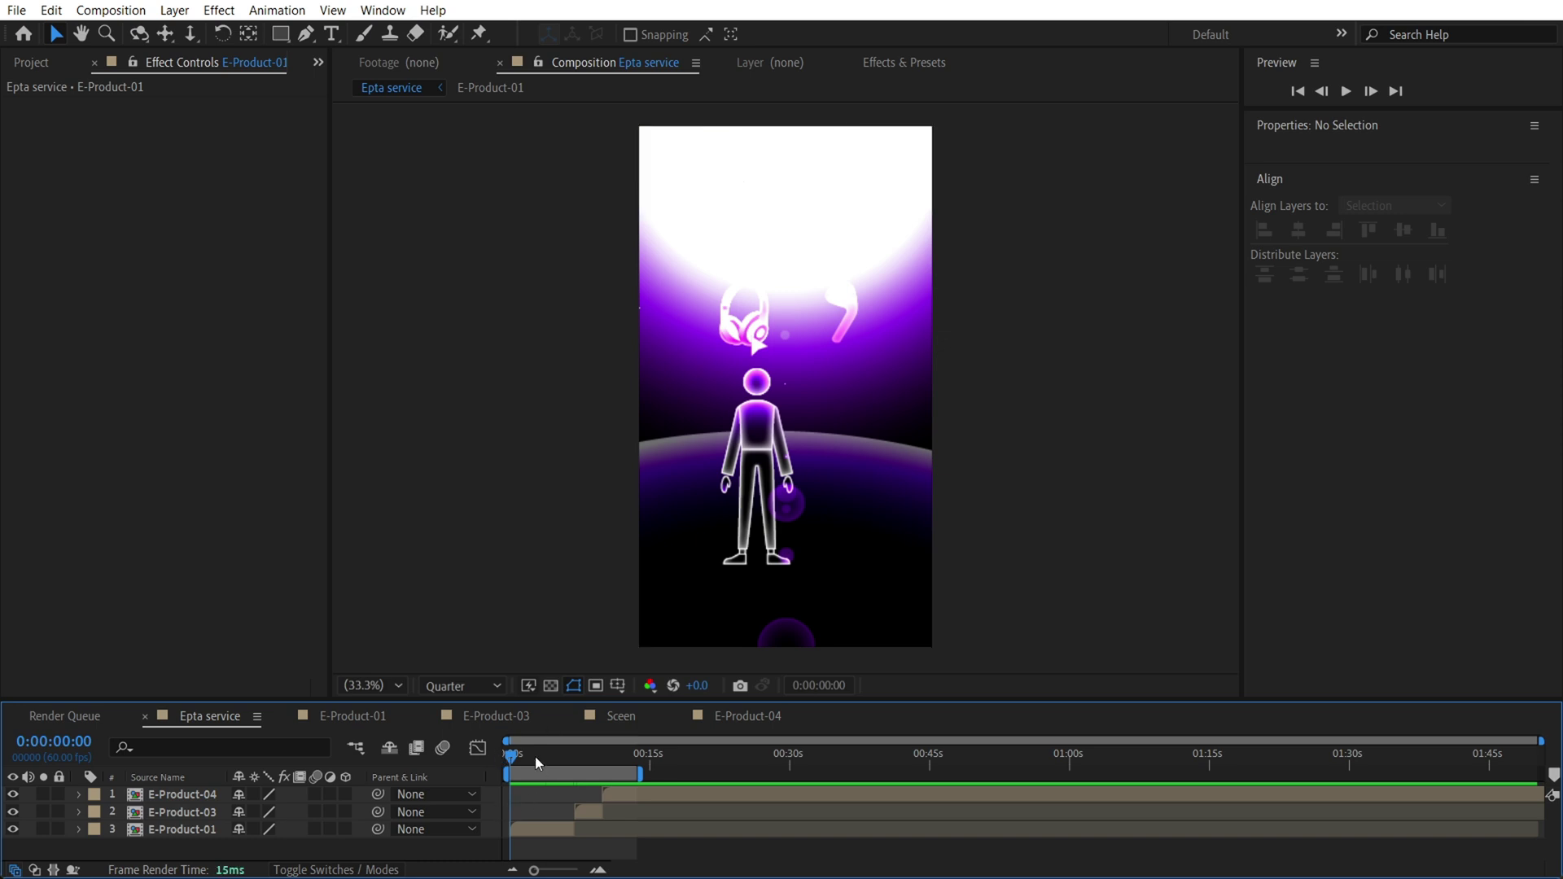
key("space")
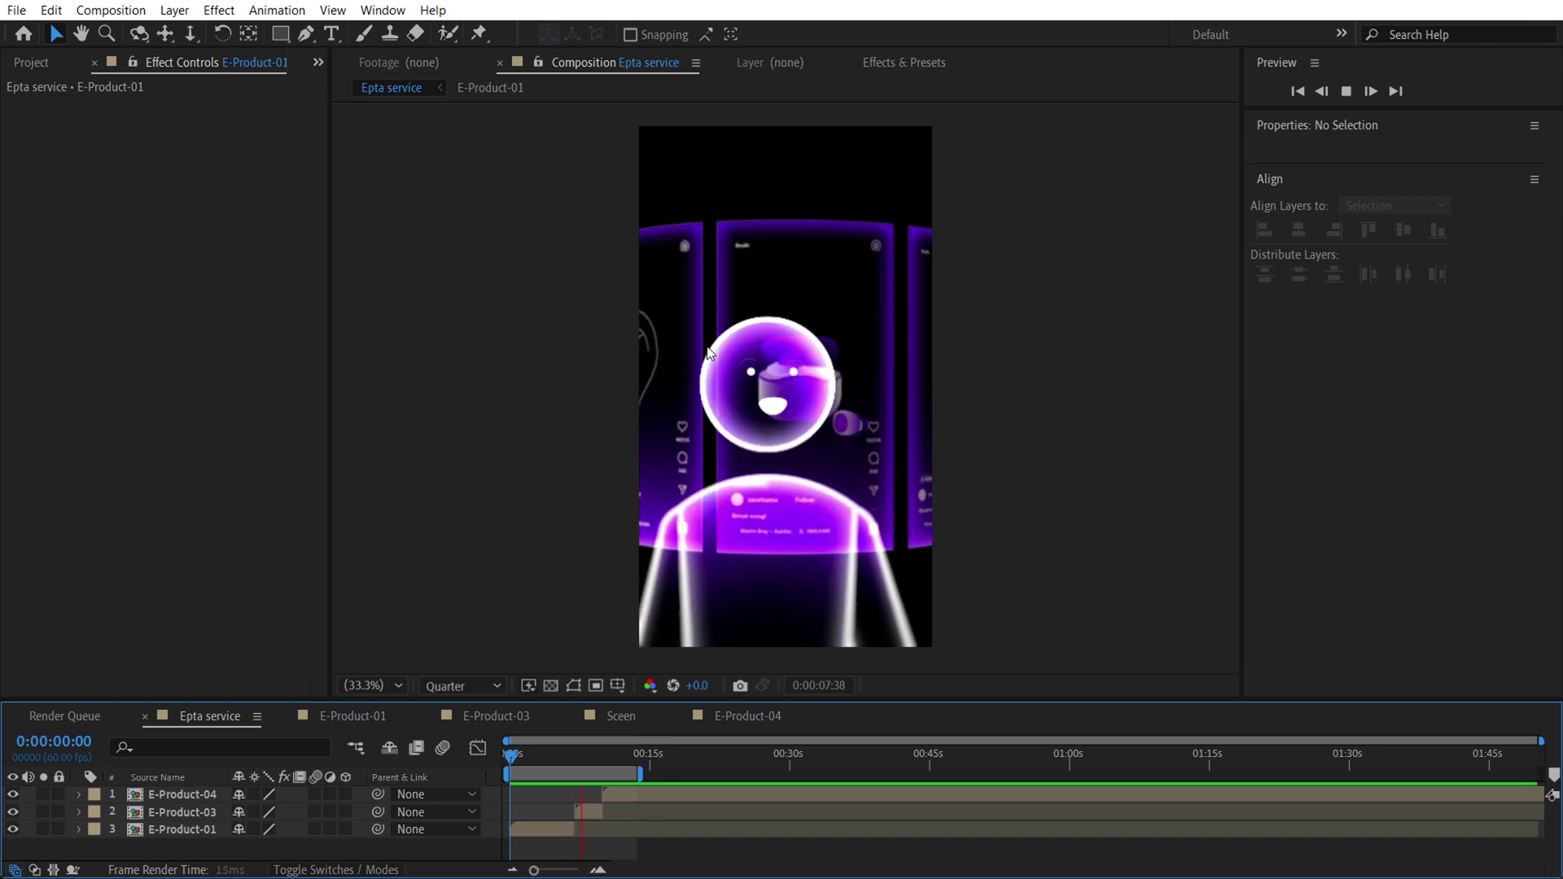
left_click(554, 744)
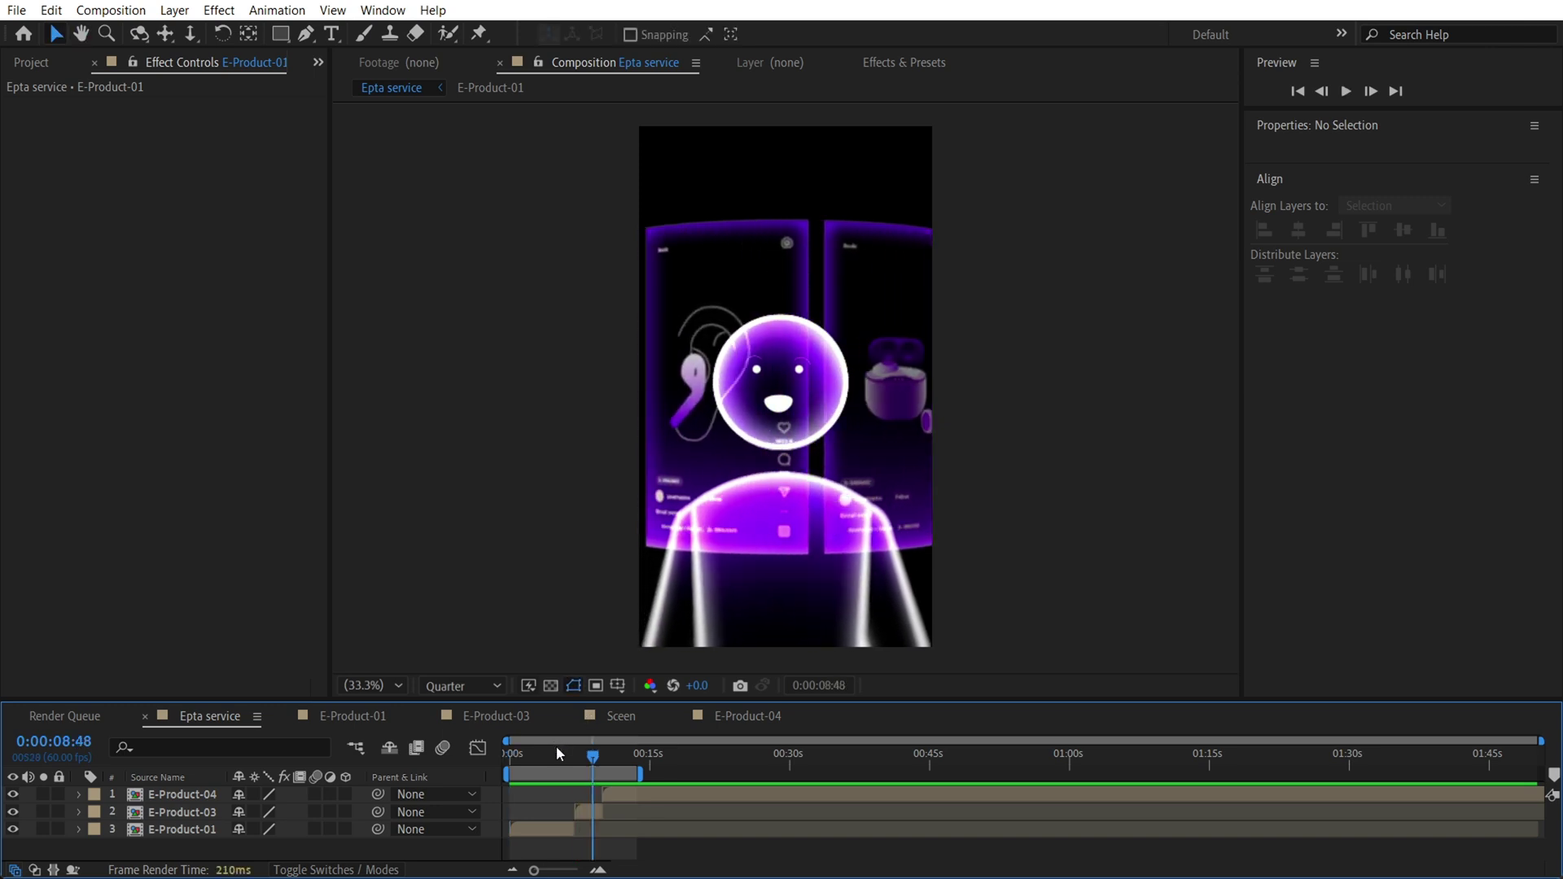
left_click_drag(555, 746, 565, 758)
key("space")
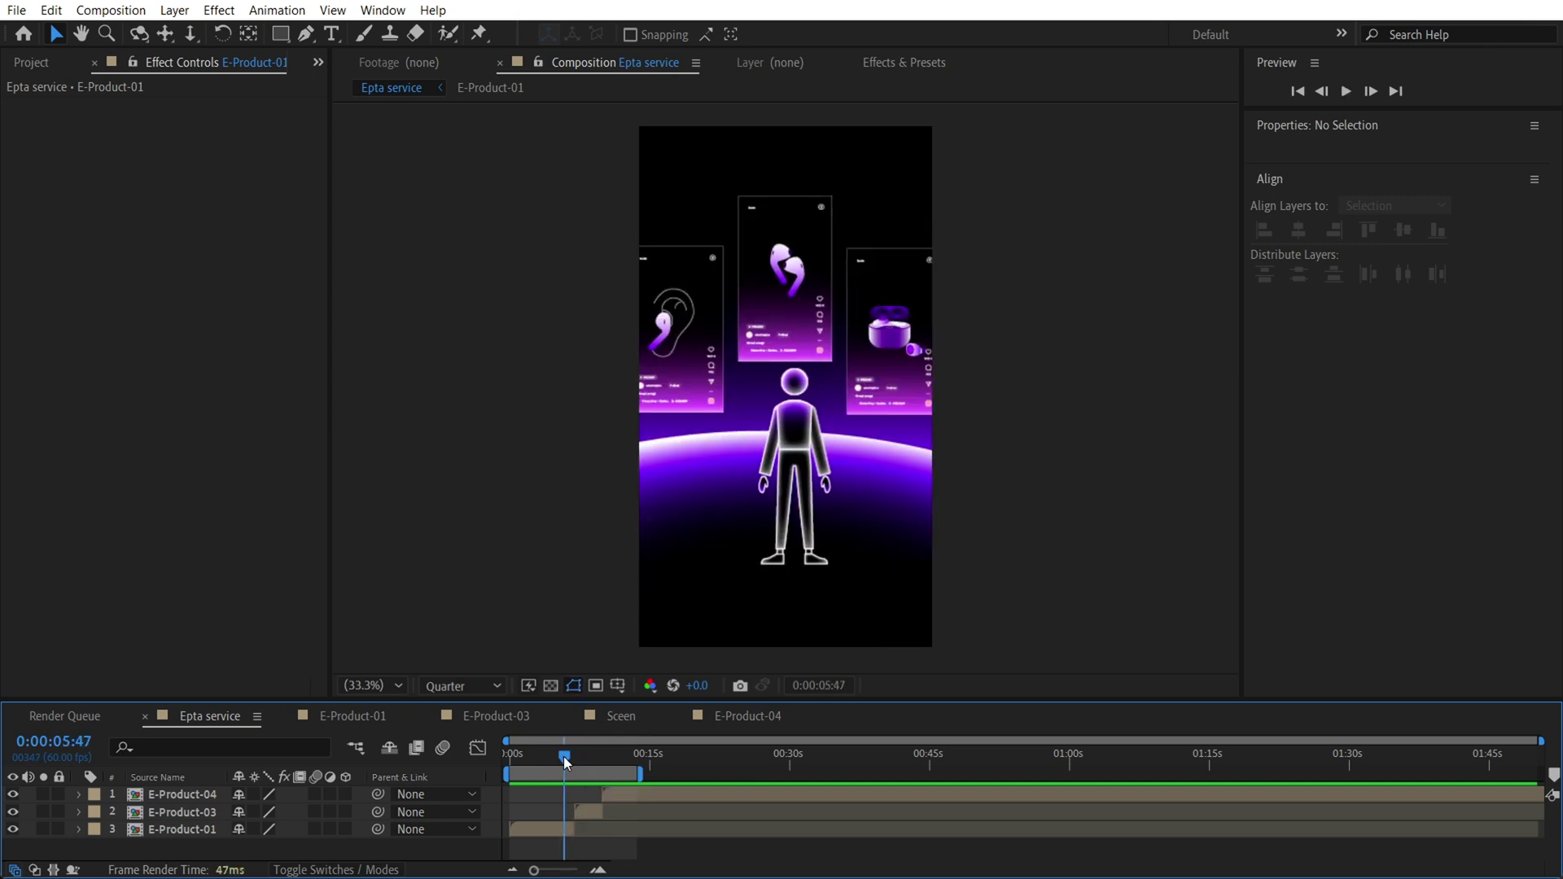
key("space")
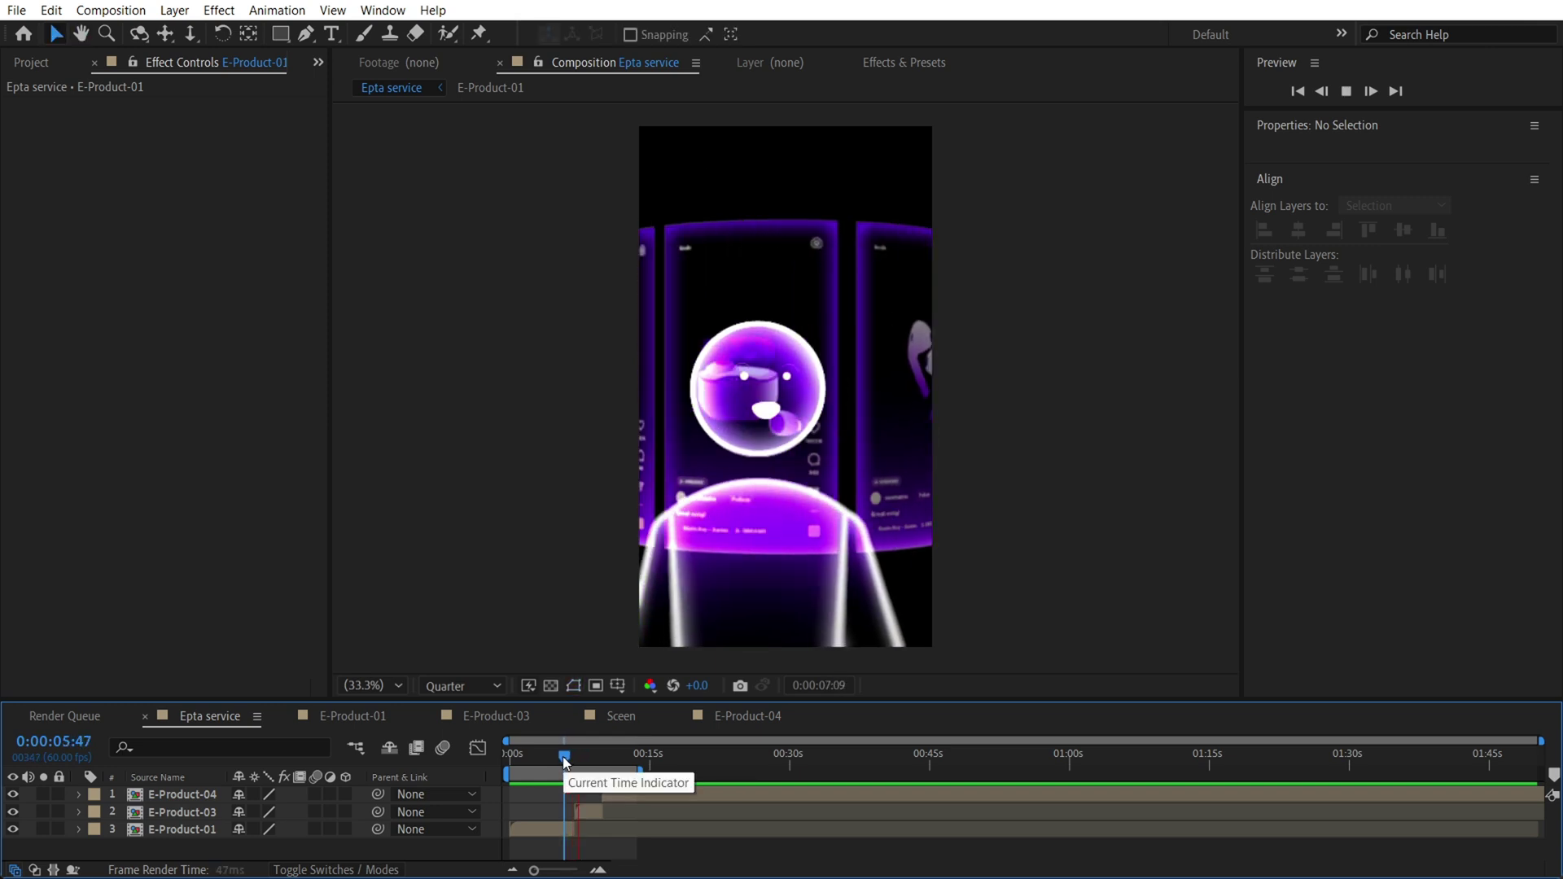
key("space")
left_click_drag(592, 766, 574, 766)
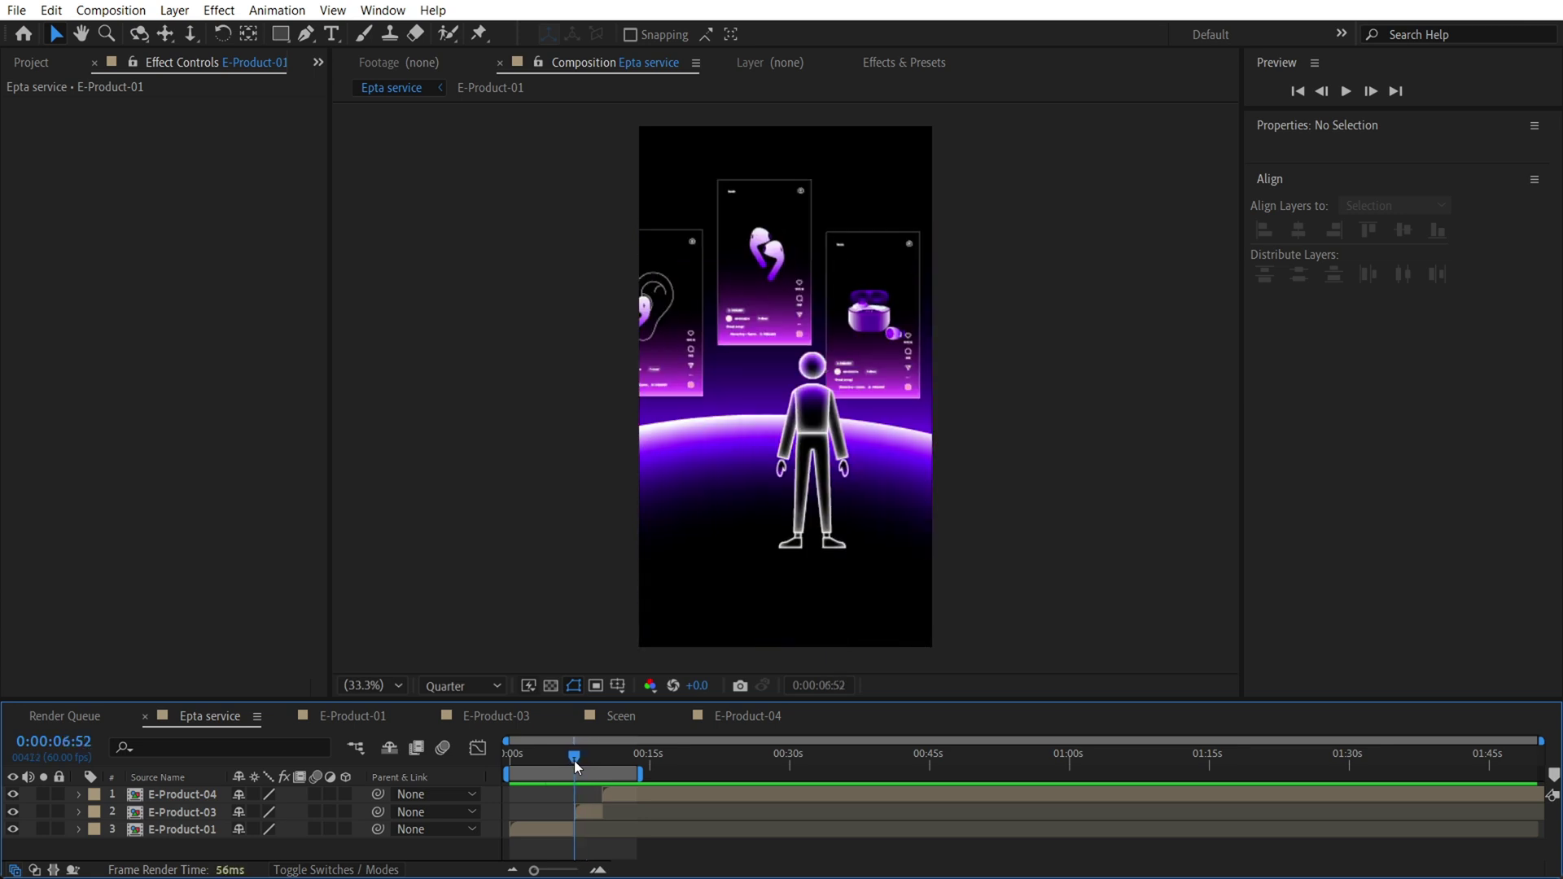
Play the E-Product-03 close-up scene and stop where the E-Product-04 scene begins
key("space")
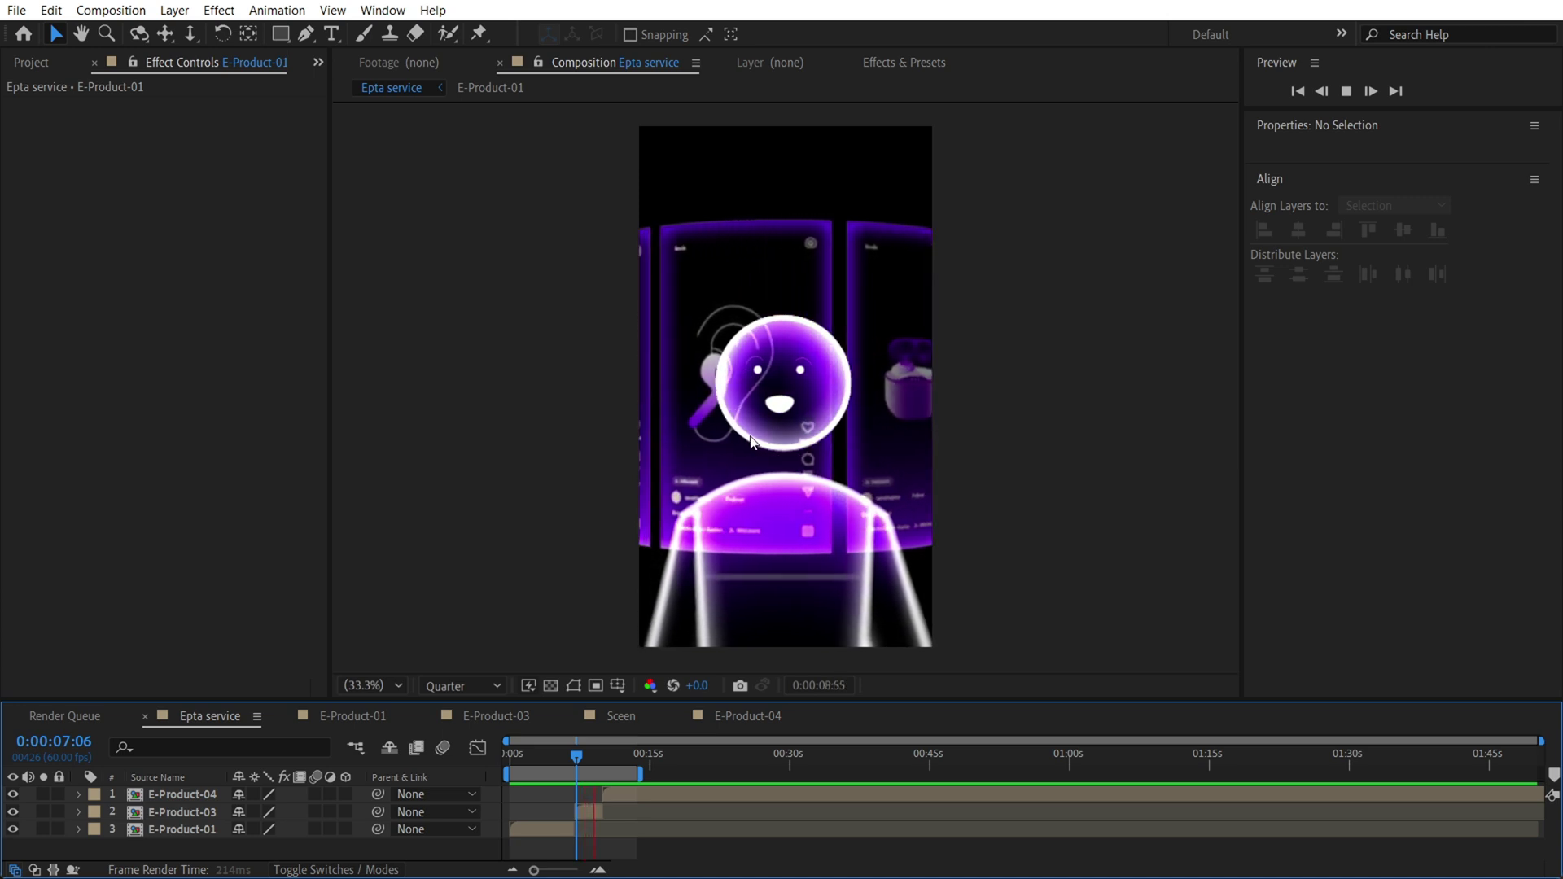
key("space")
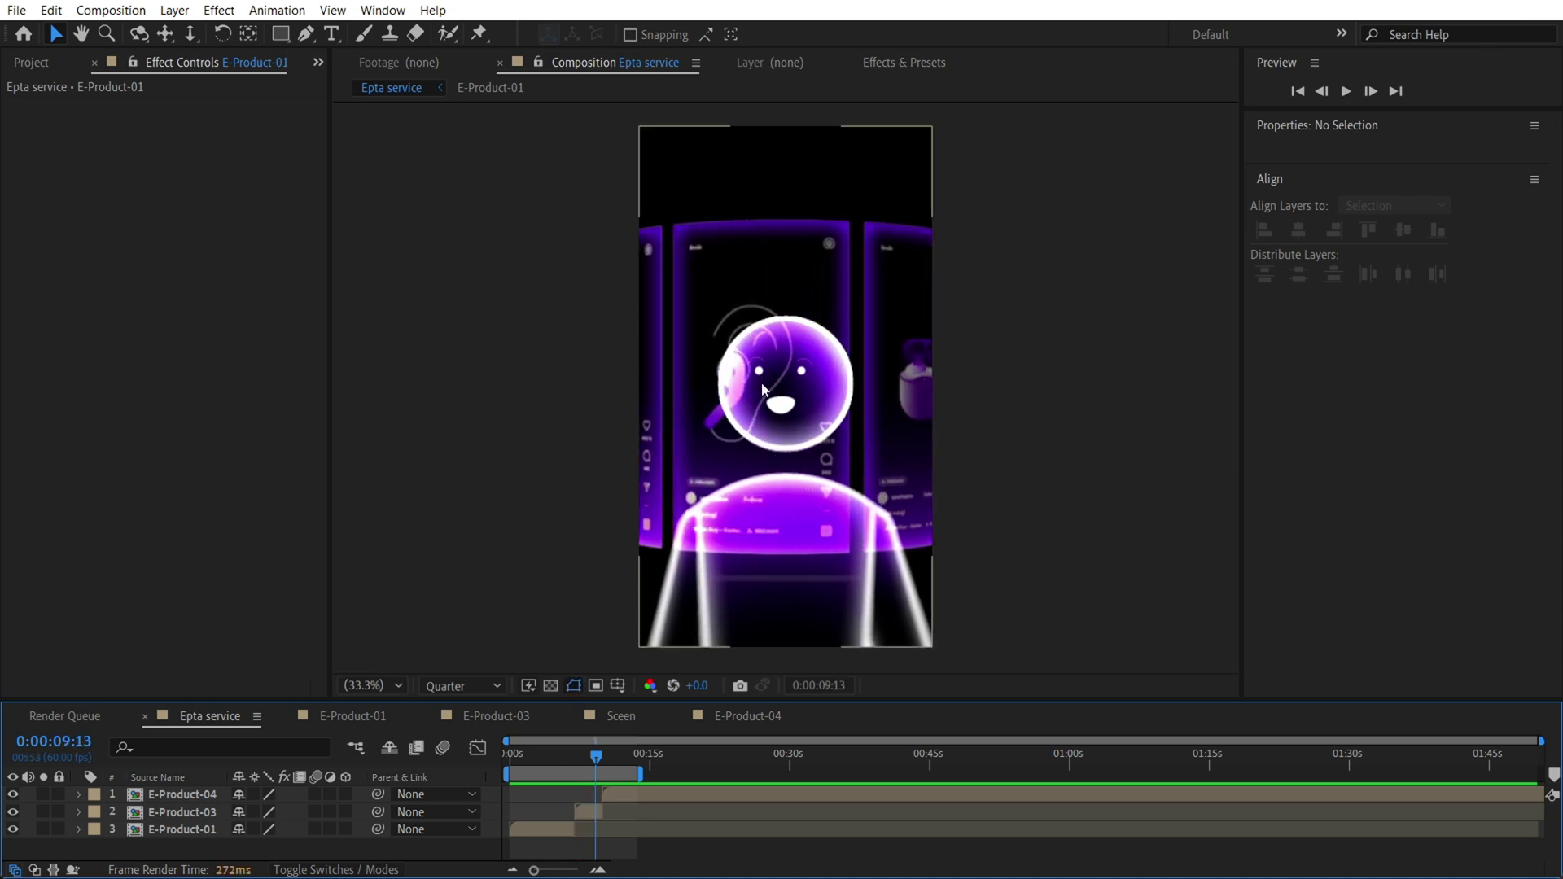
key("space")
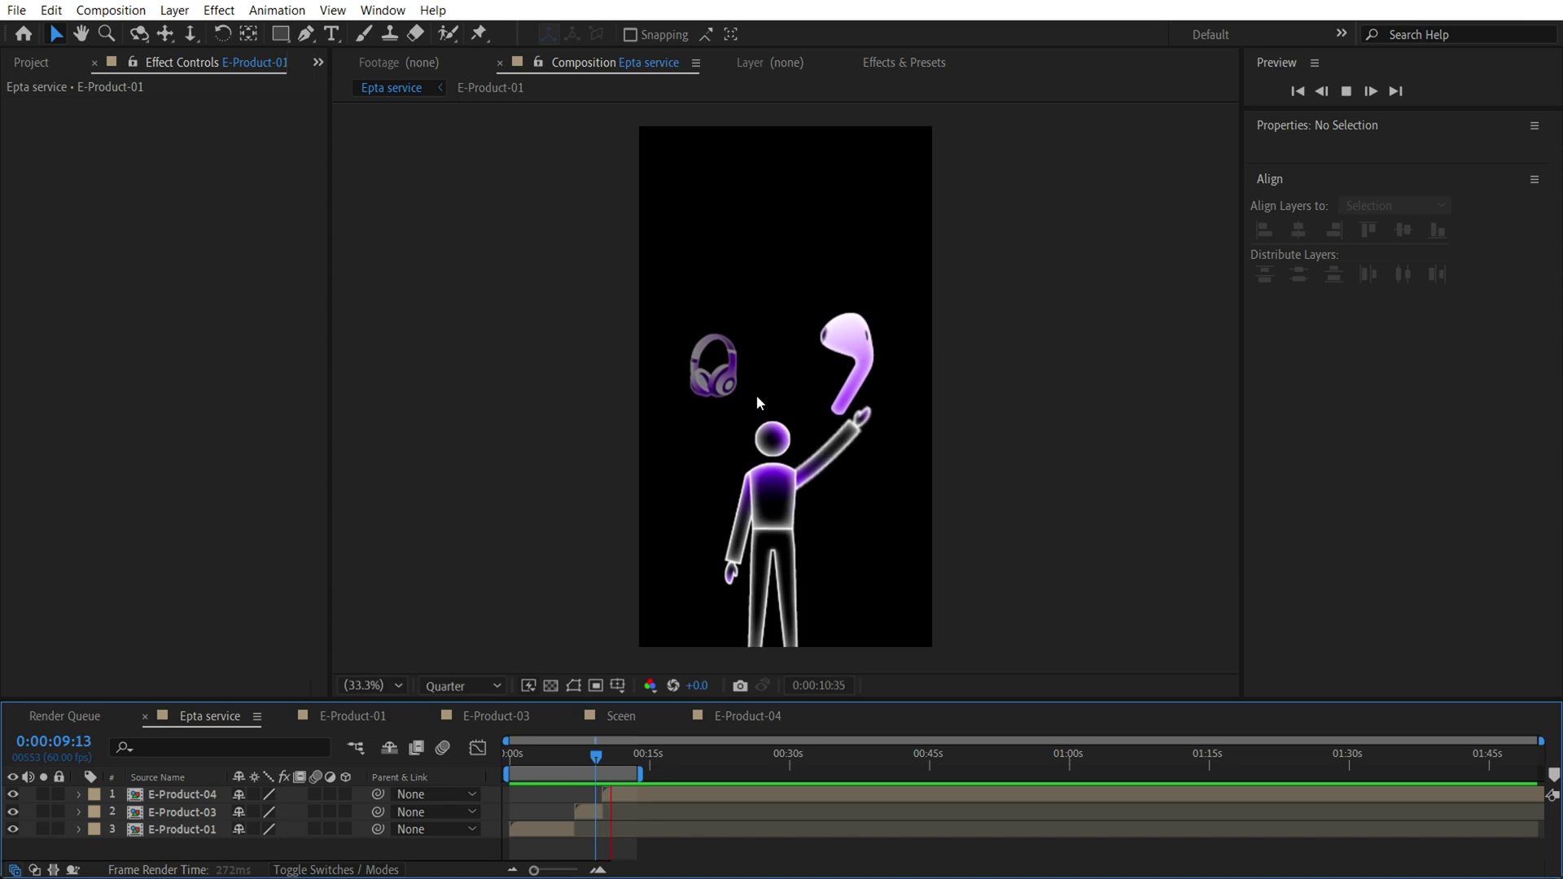
left_click(590, 756)
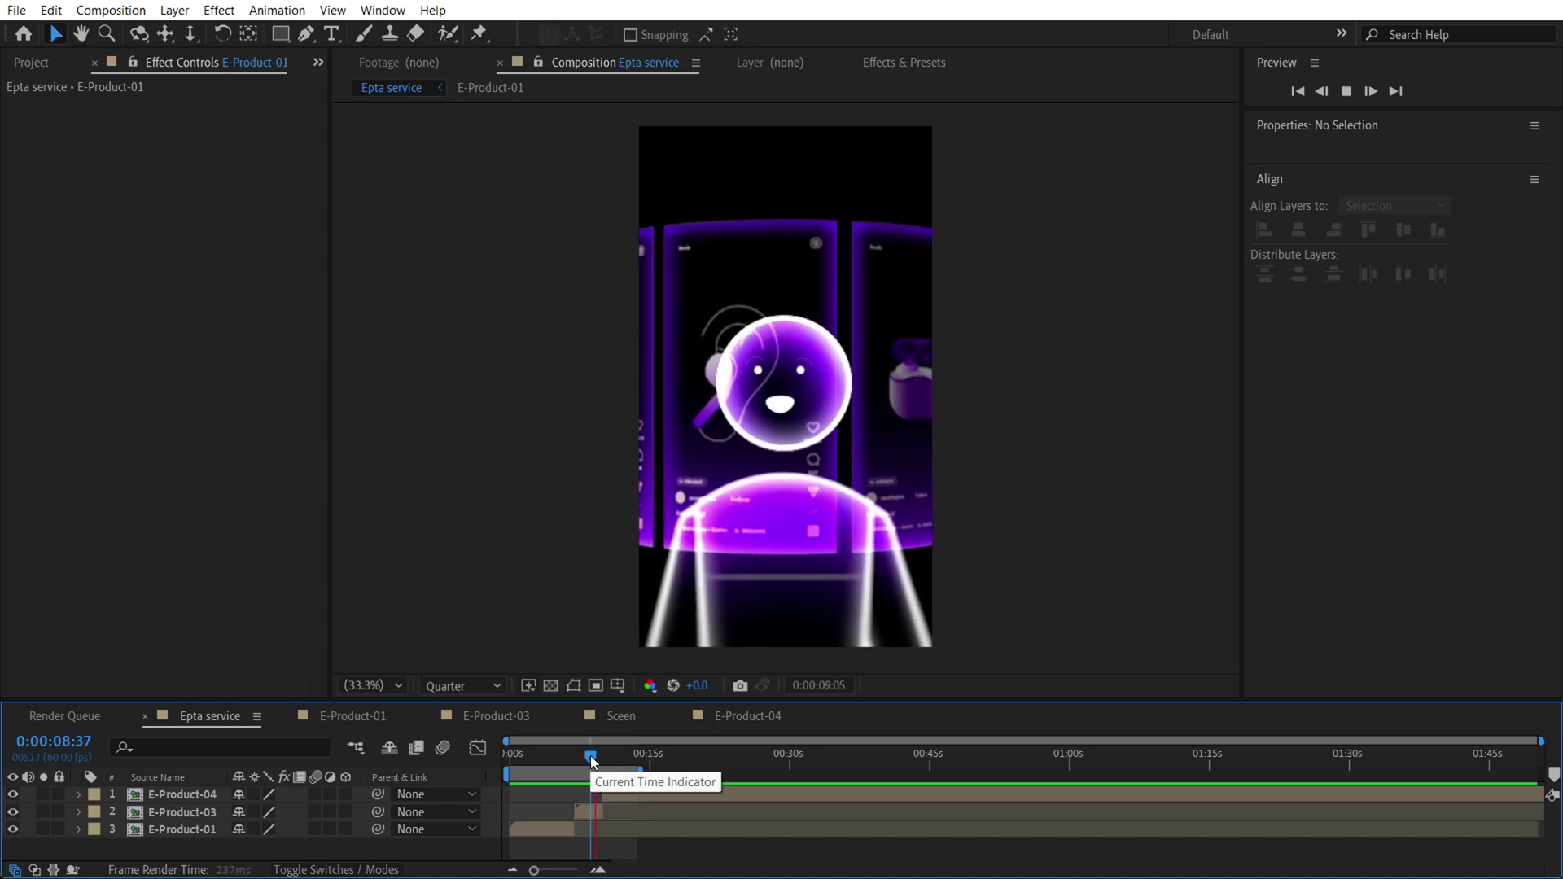
left_click_drag(591, 761, 604, 765)
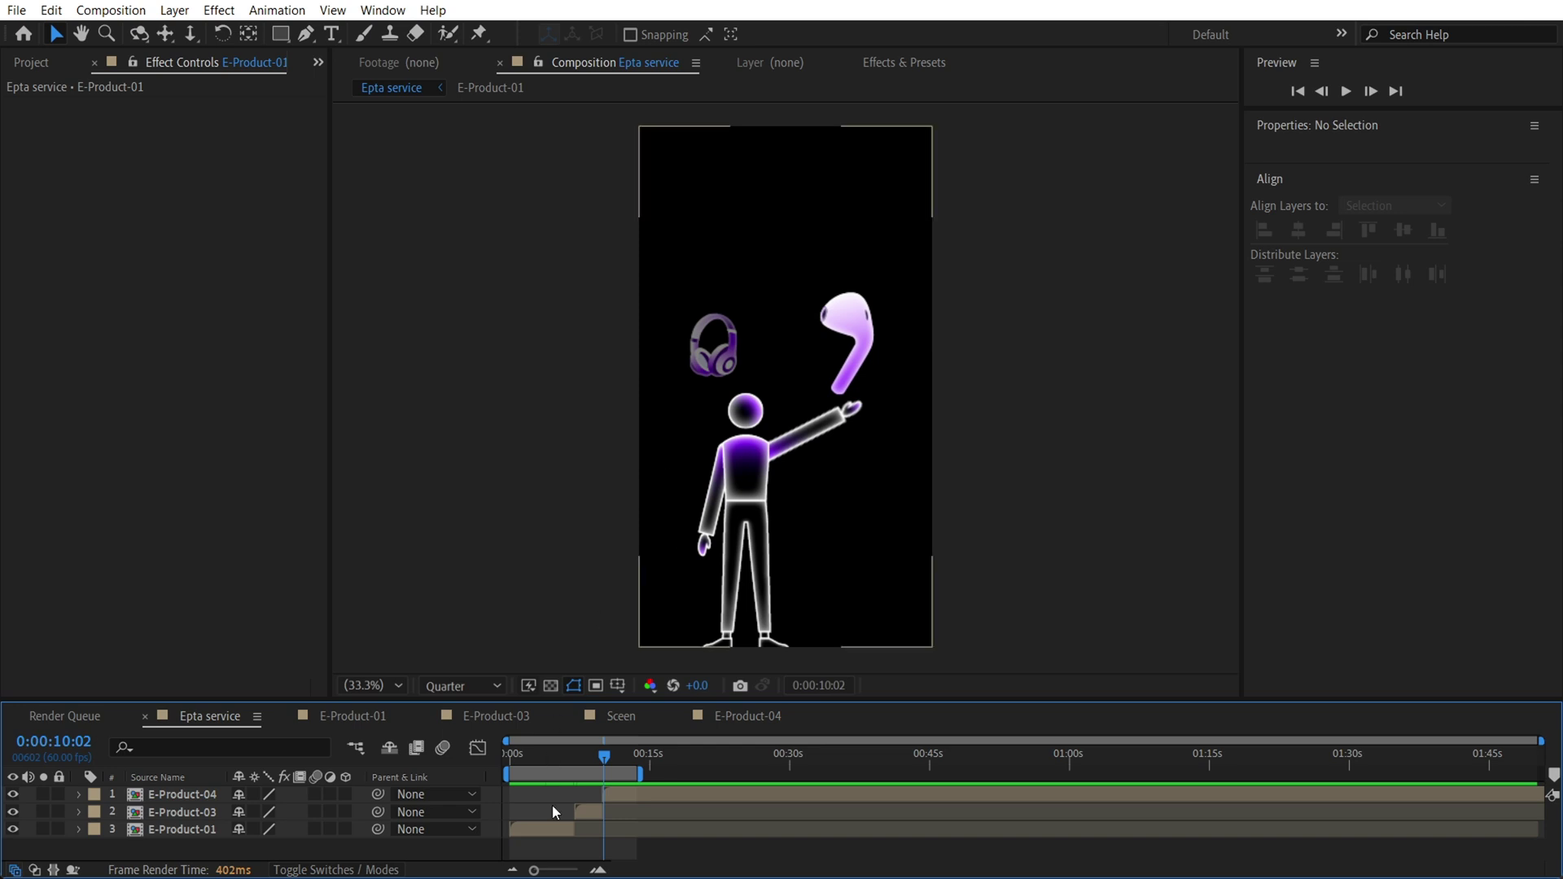
Select the E-Product-04 layer, review its scene up to the glowing earbud, and return to the first frame
left_click(609, 796)
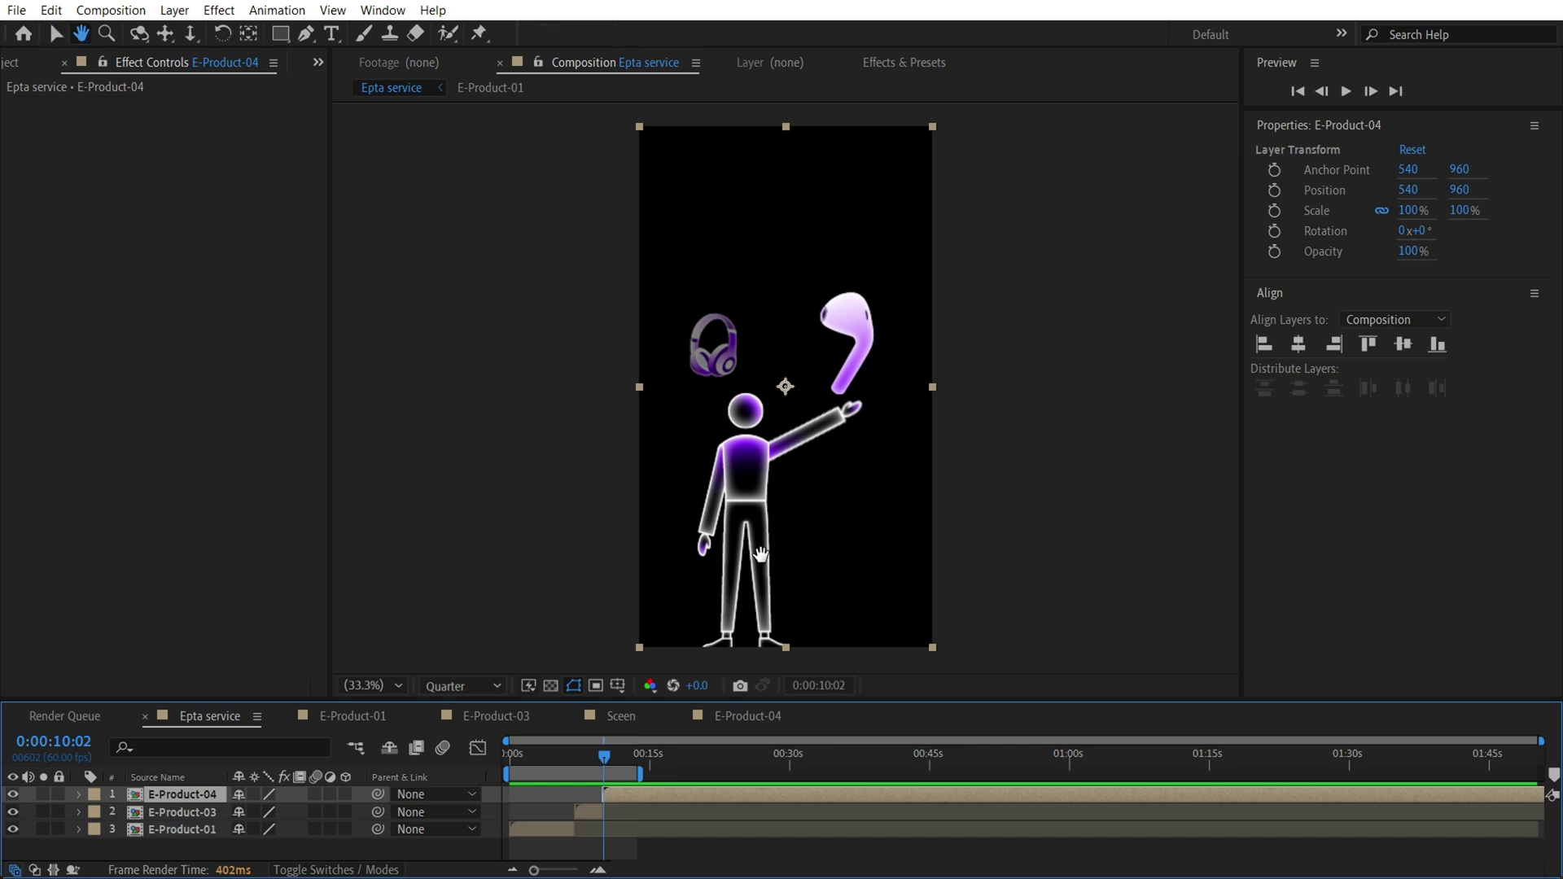
key("space")
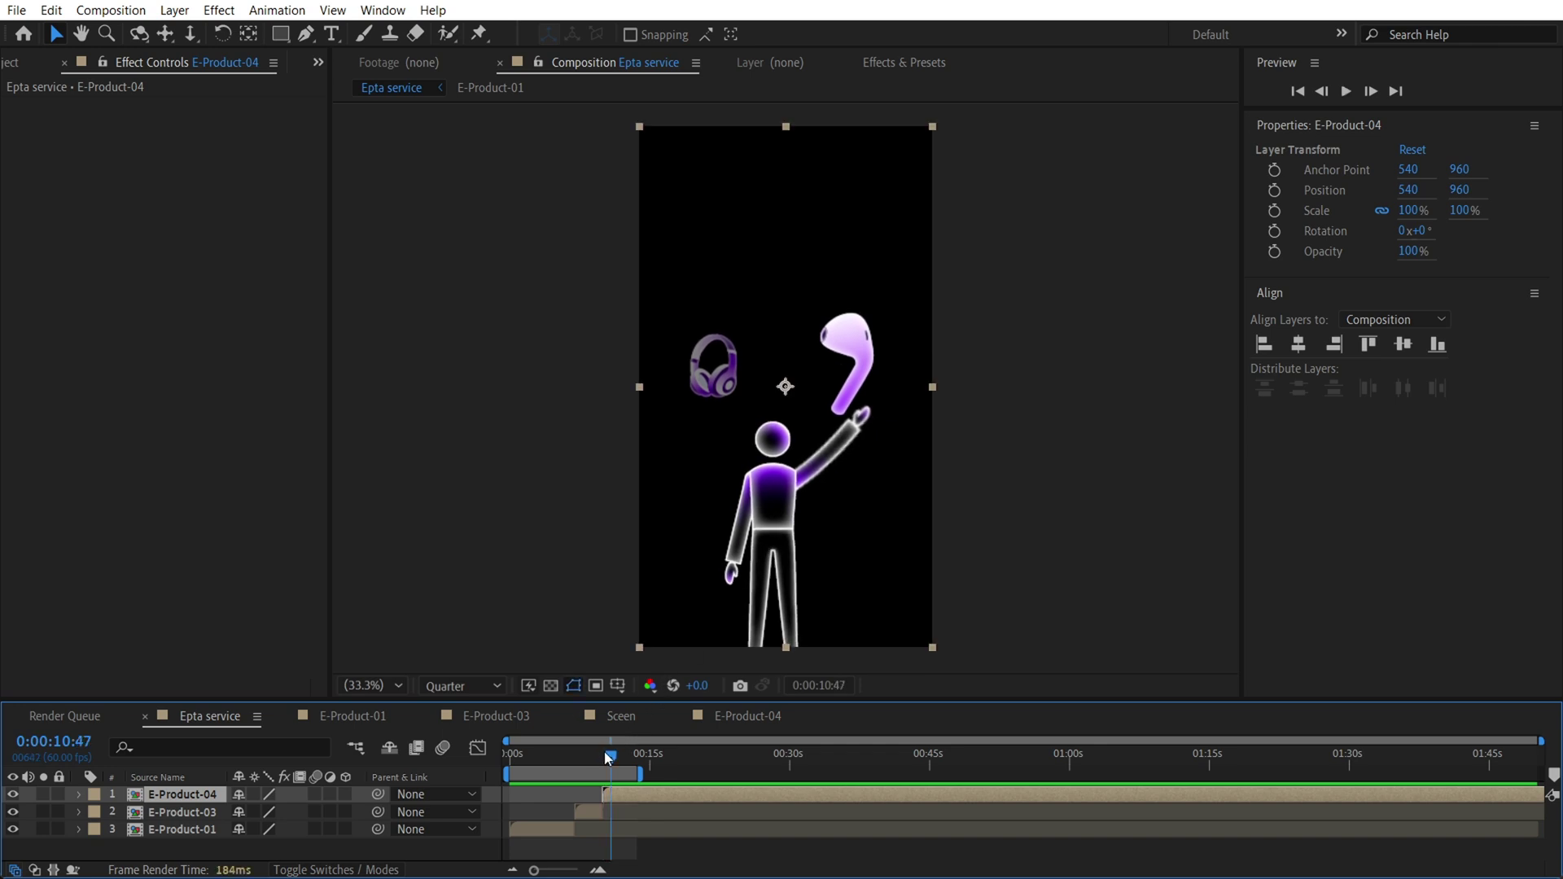
mouse_move(604, 751)
left_mouse_down()
mouse_move(619, 762)
mouse_move(592, 747)
left_mouse_up()
key("space")
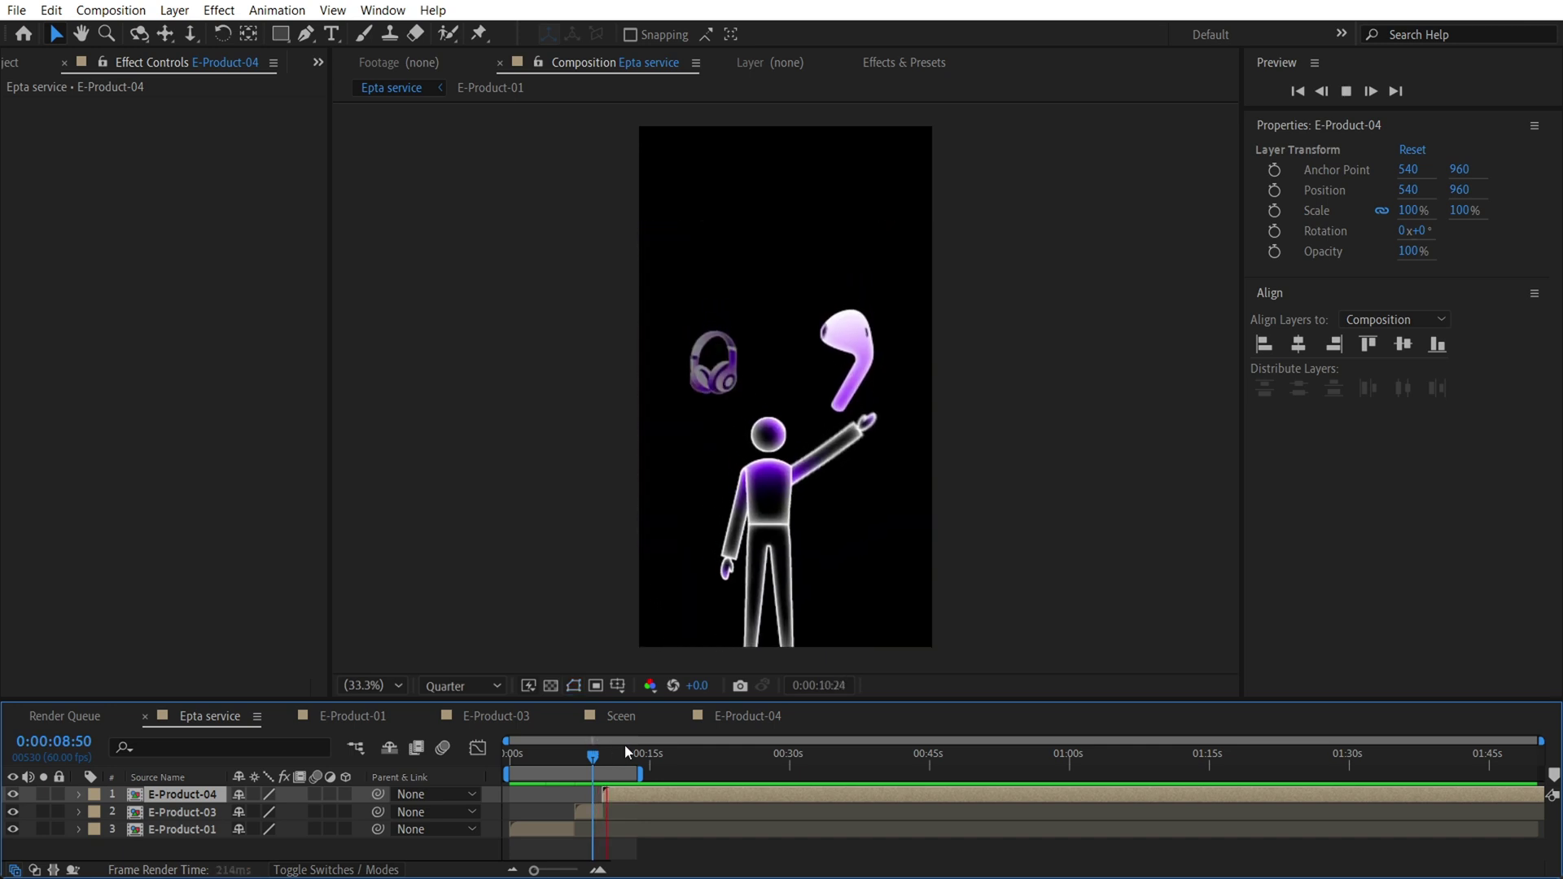
key("space")
mouse_move(591, 749)
left_mouse_down()
mouse_move(597, 737)
mouse_move(513, 754)
mouse_move(612, 766)
left_mouse_up()
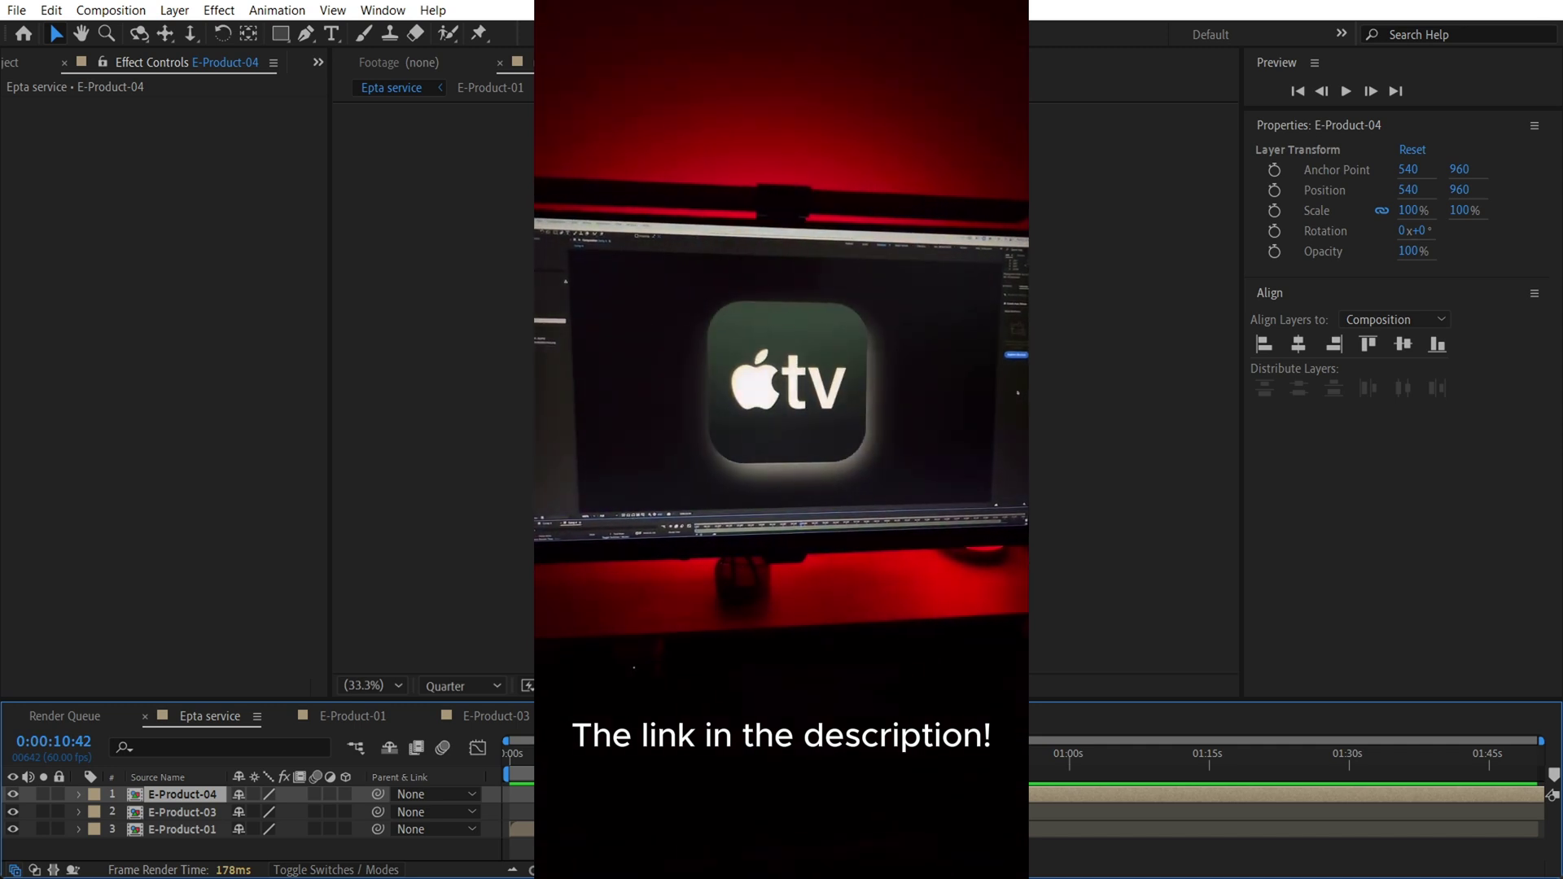
left_click_drag(612, 759, 637, 763)
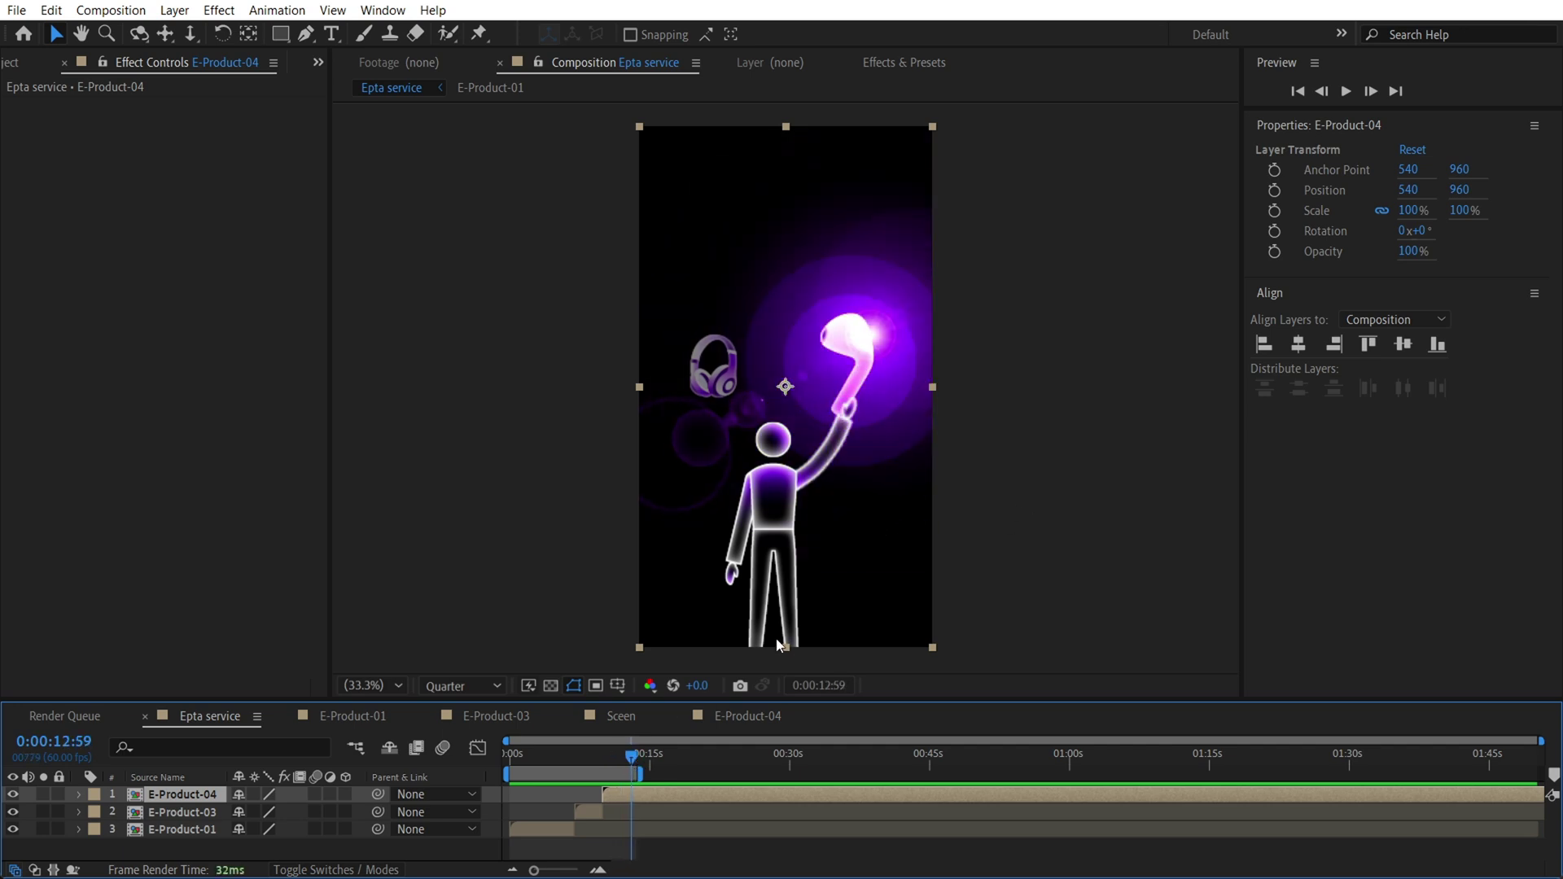
left_click_drag(636, 763, 506, 745)
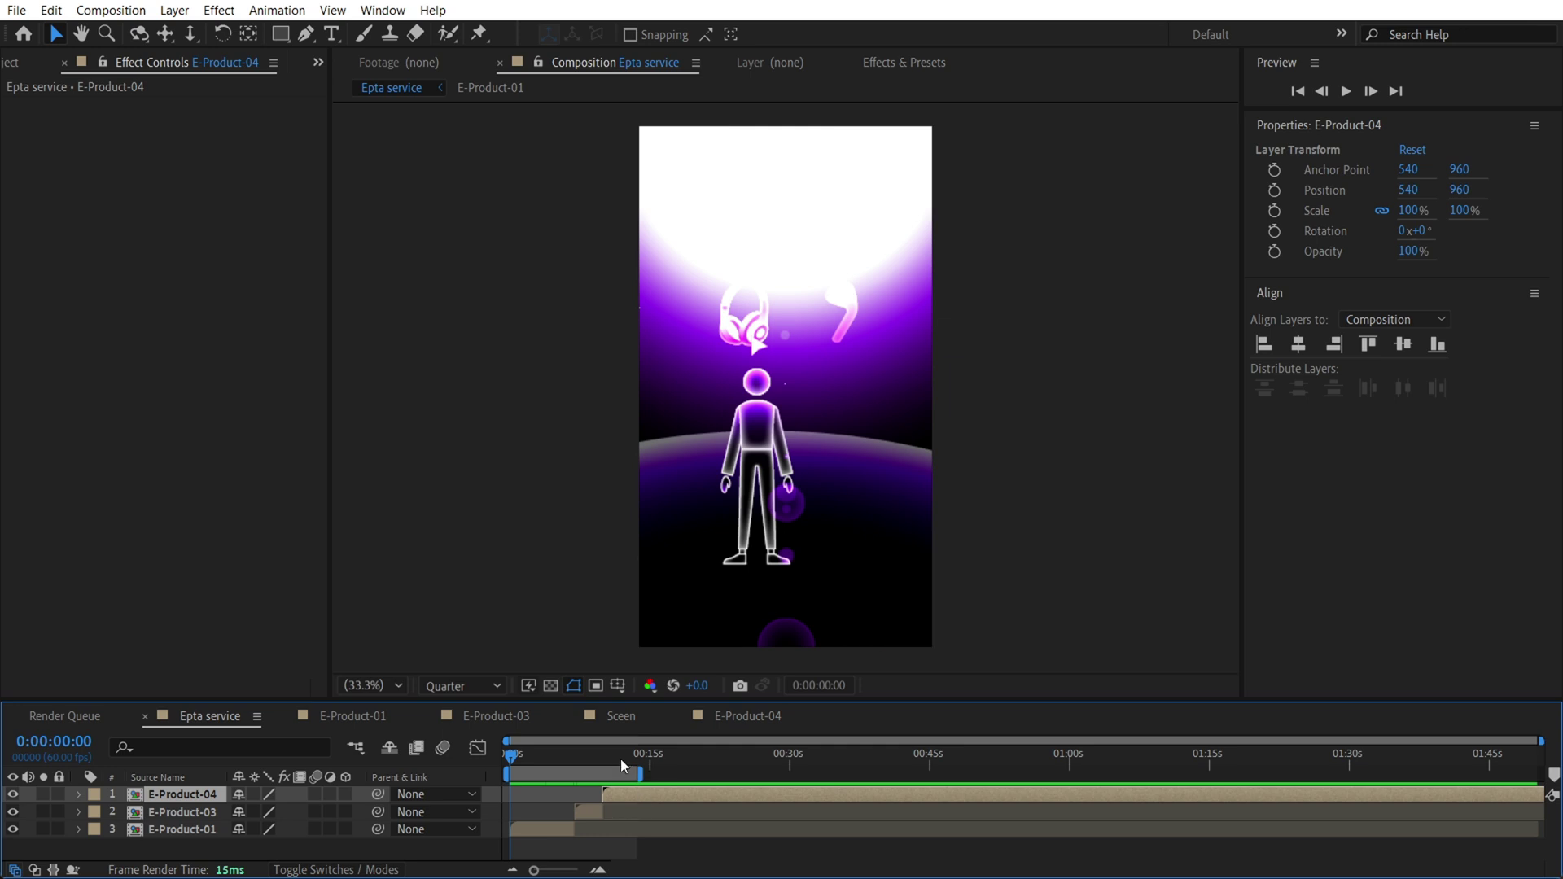
Examine the light flare on the raised earbud around the 12-second mark of the E-Product-04 scene
mouse_move(620, 759)
left_mouse_down()
mouse_move(640, 767)
mouse_move(624, 767)
left_mouse_up()
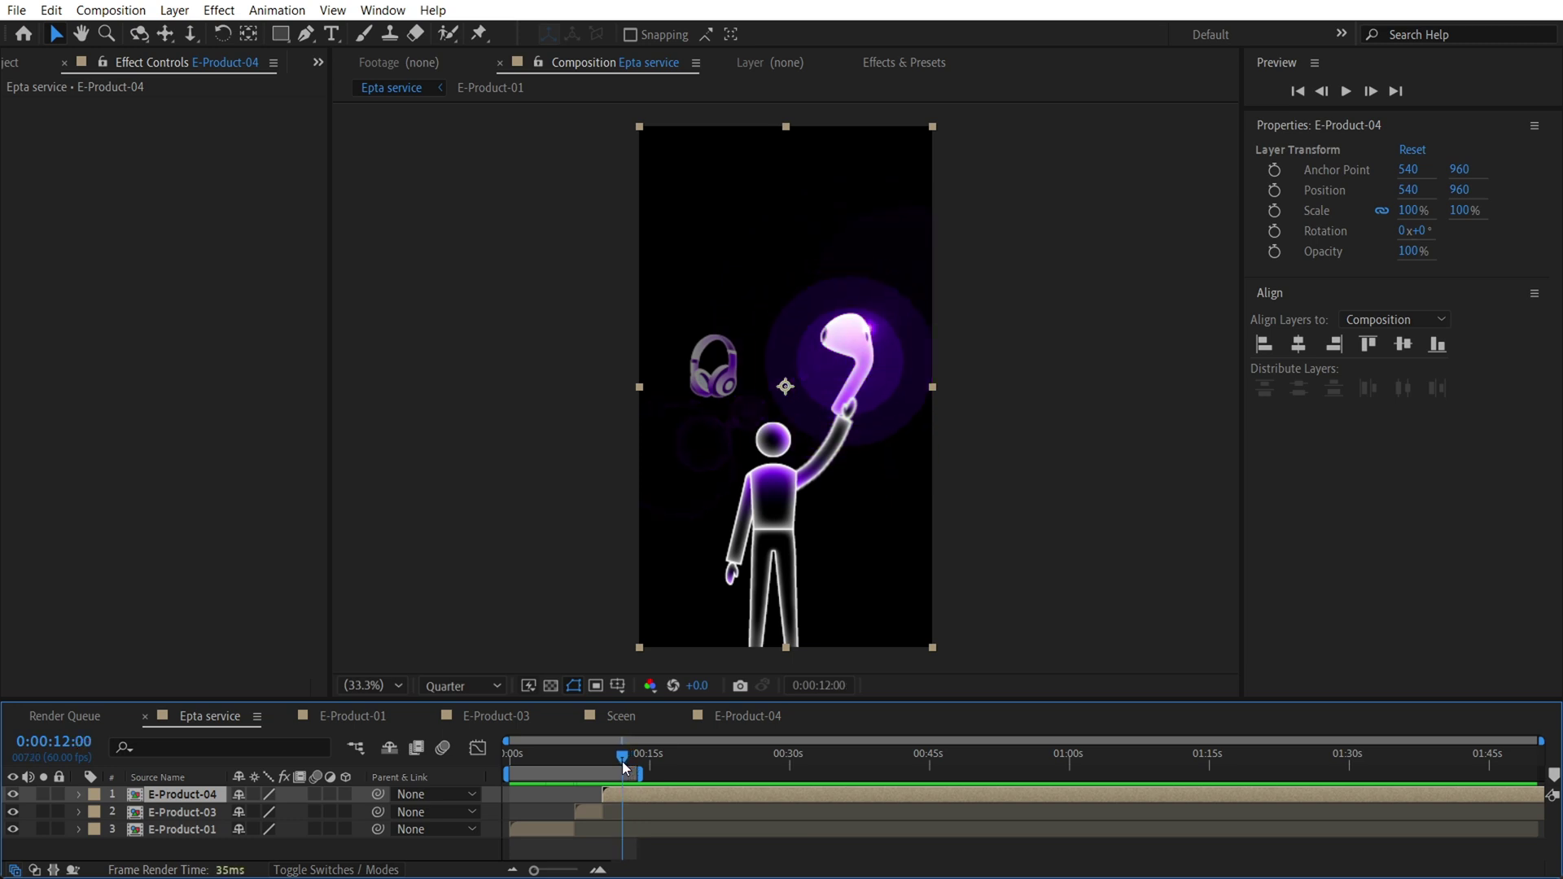
key("space")
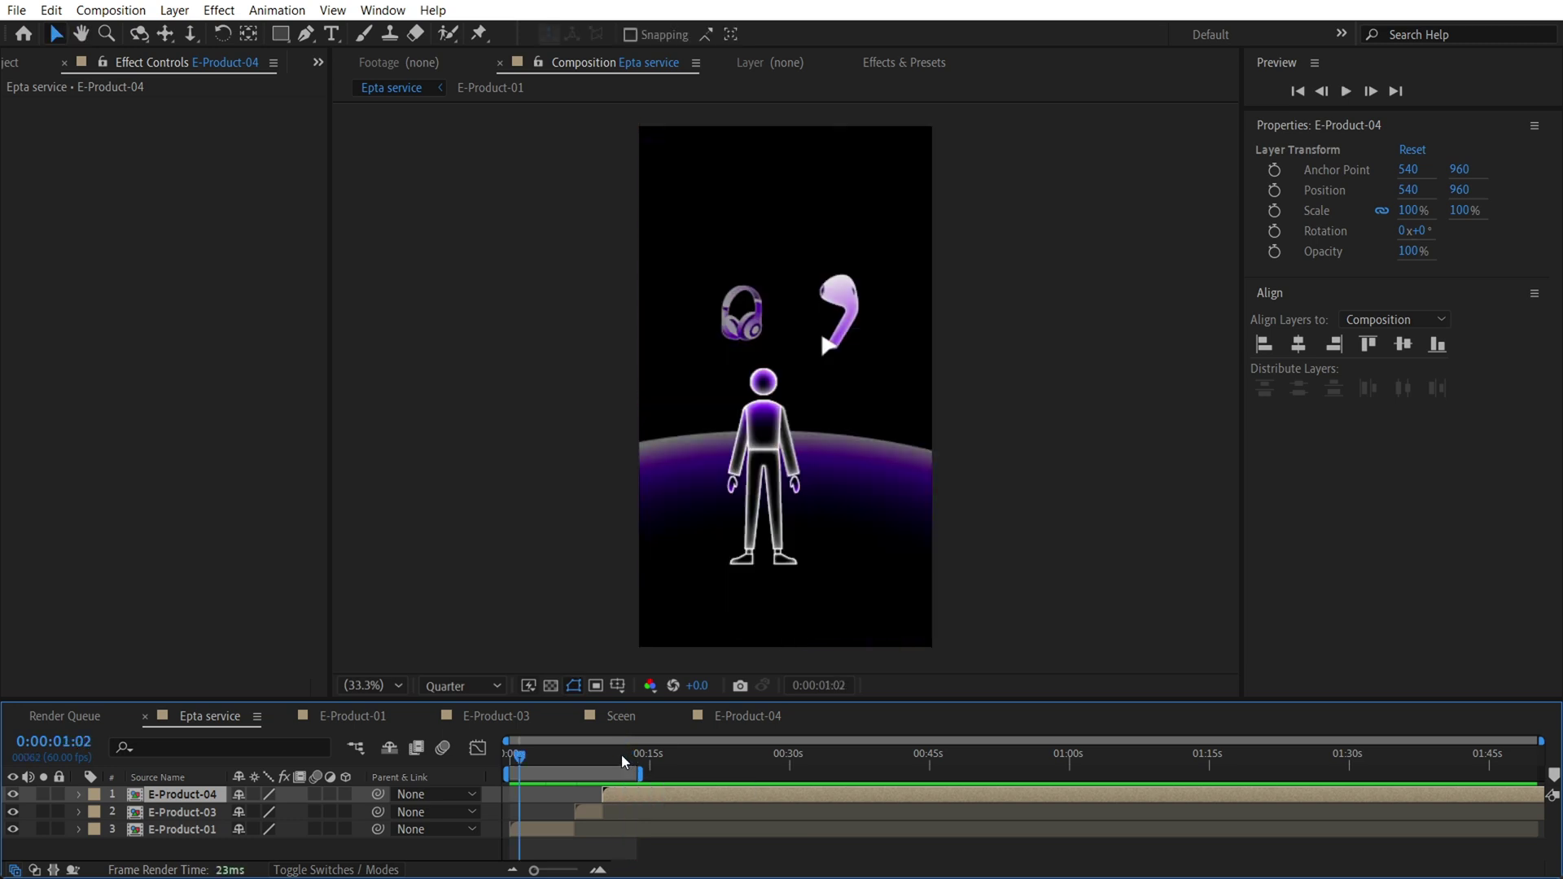
left_click(622, 754)
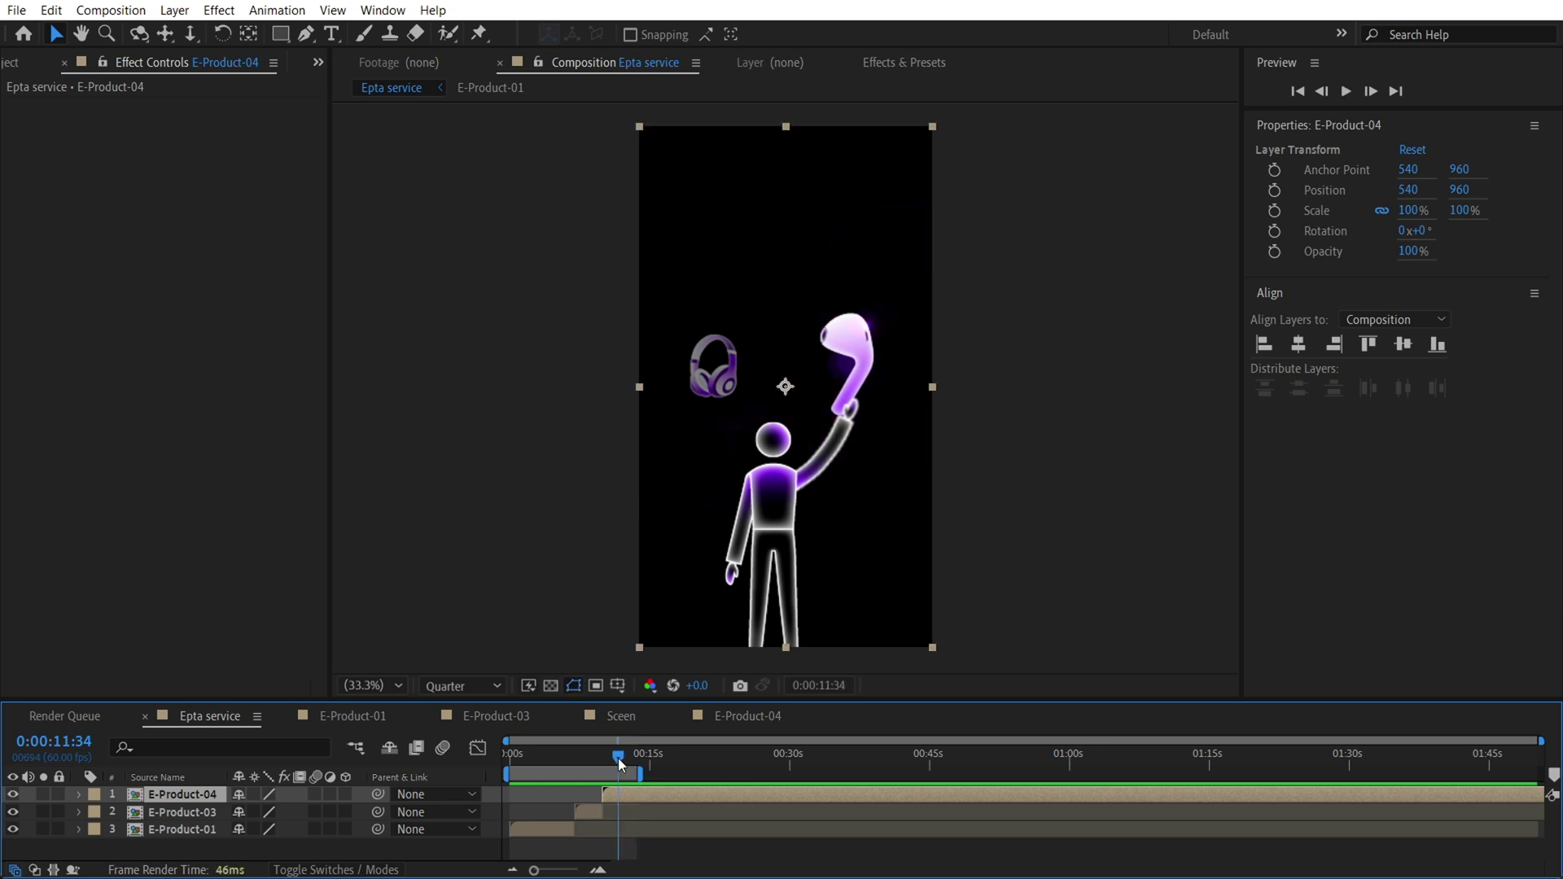
left_click_drag(618, 757, 625, 757)
left_click_drag(518, 762, 625, 763)
key("space")
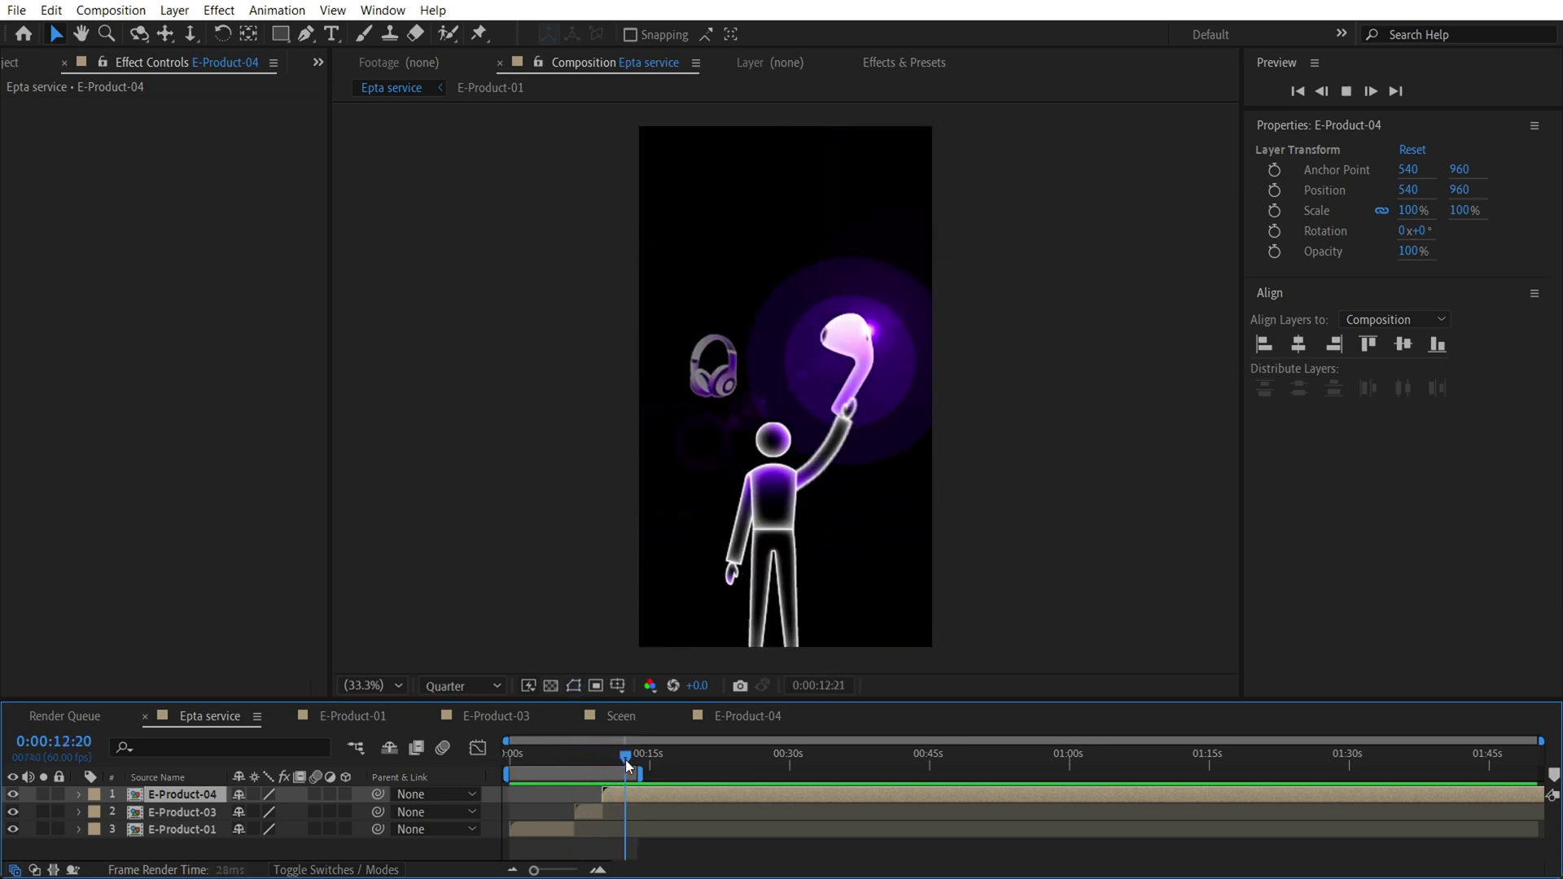
Open the E-Product-01 composition at its first frame and enlarge the timeline area to show more layers
mouse_move(511, 761)
left_mouse_down()
mouse_move(609, 770)
mouse_move(540, 751)
mouse_move(516, 761)
left_mouse_up()
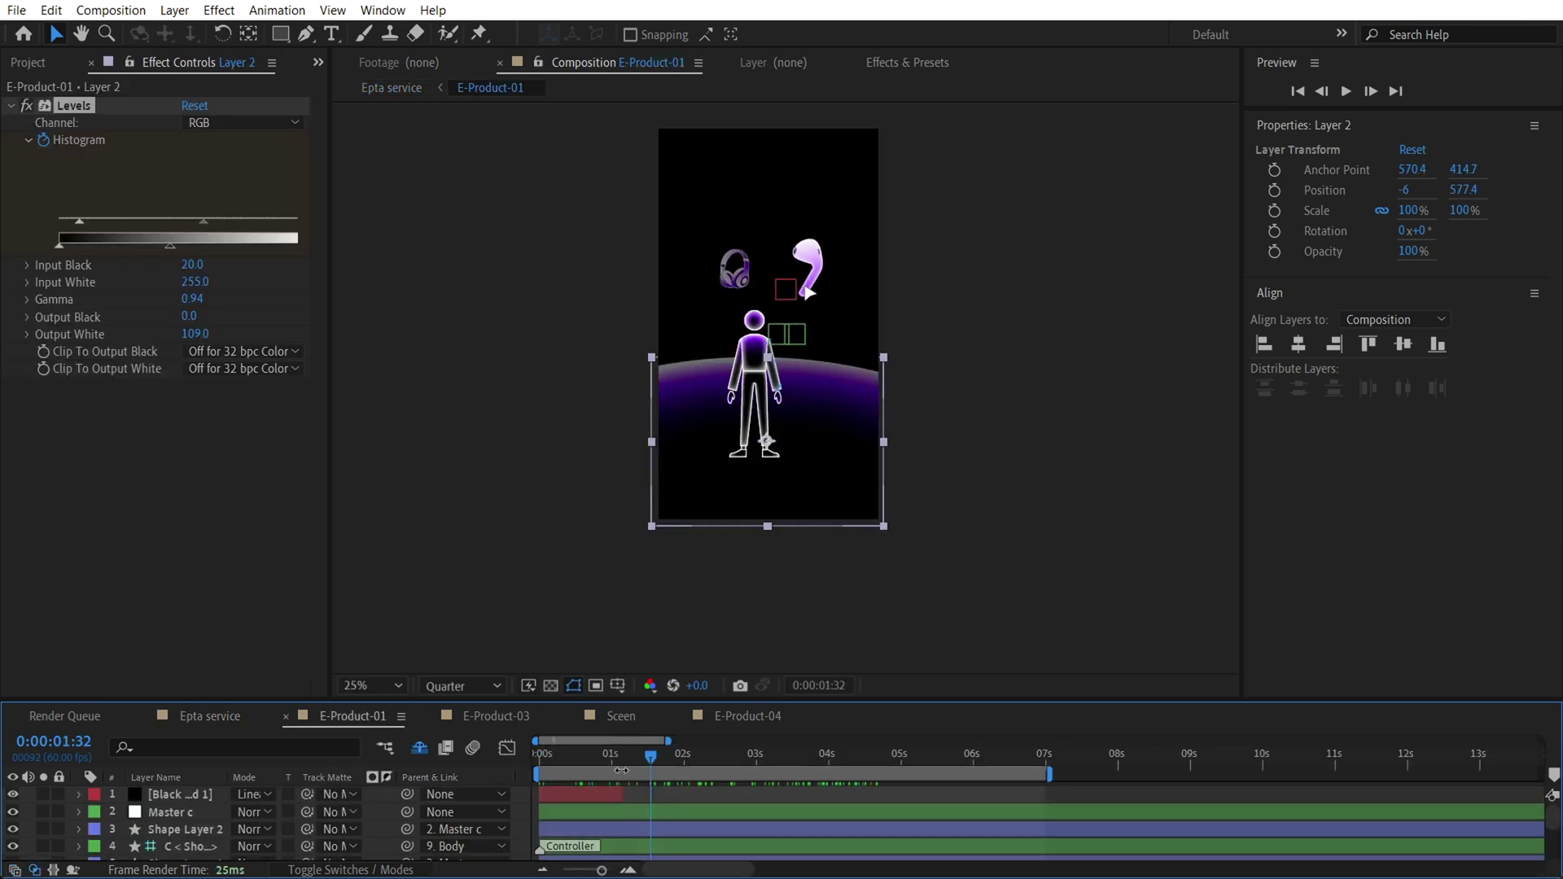
left_click_drag(621, 765, 492, 753)
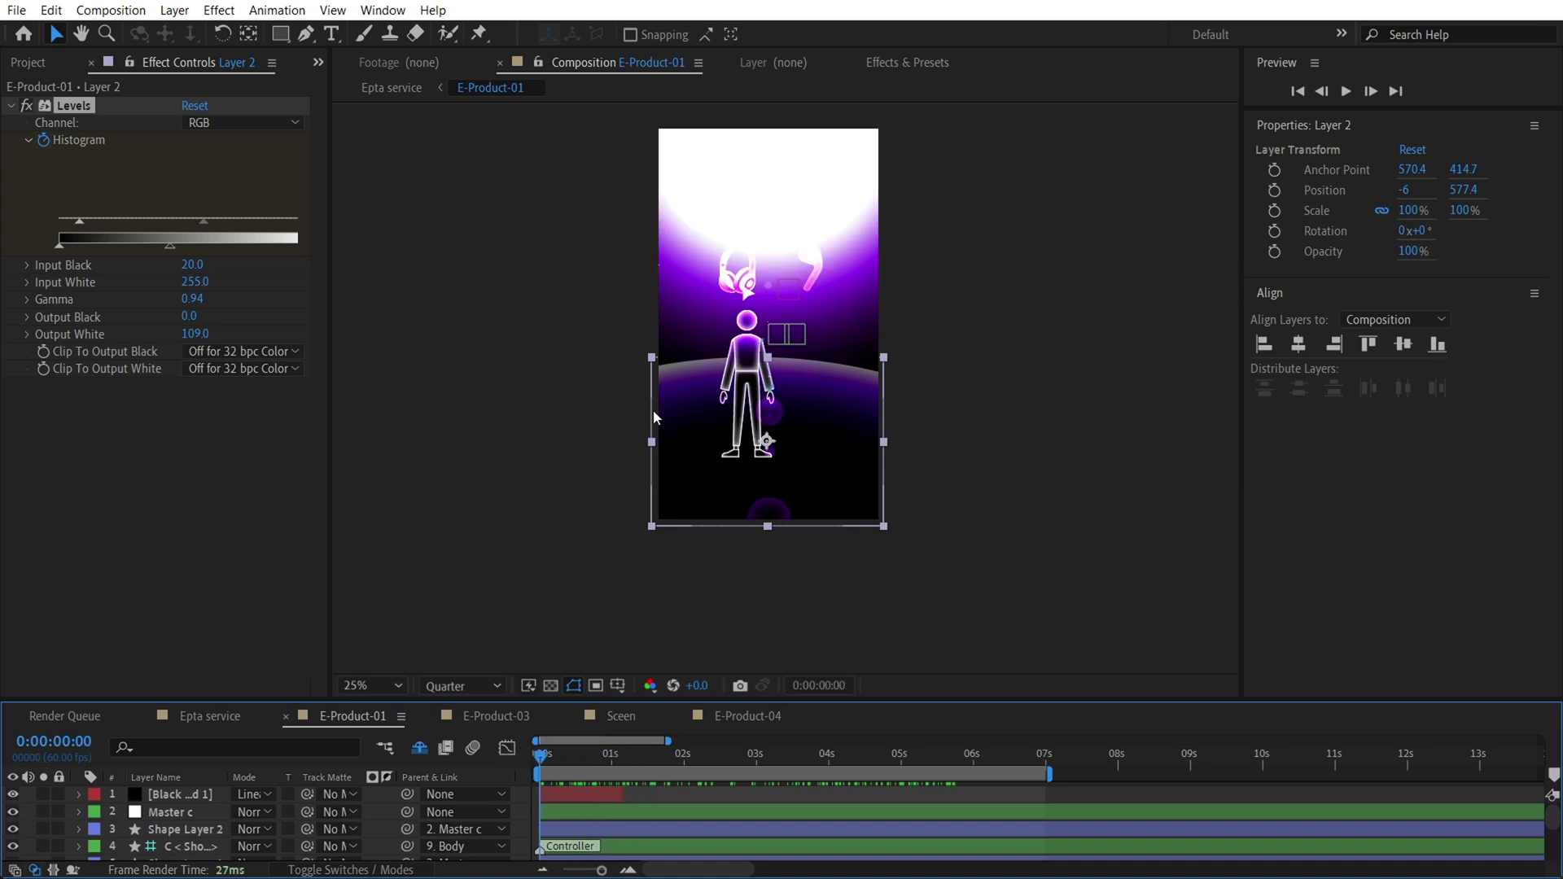
scroll(713, 393, "up", 2)
left_click_drag(800, 328, 804, 434)
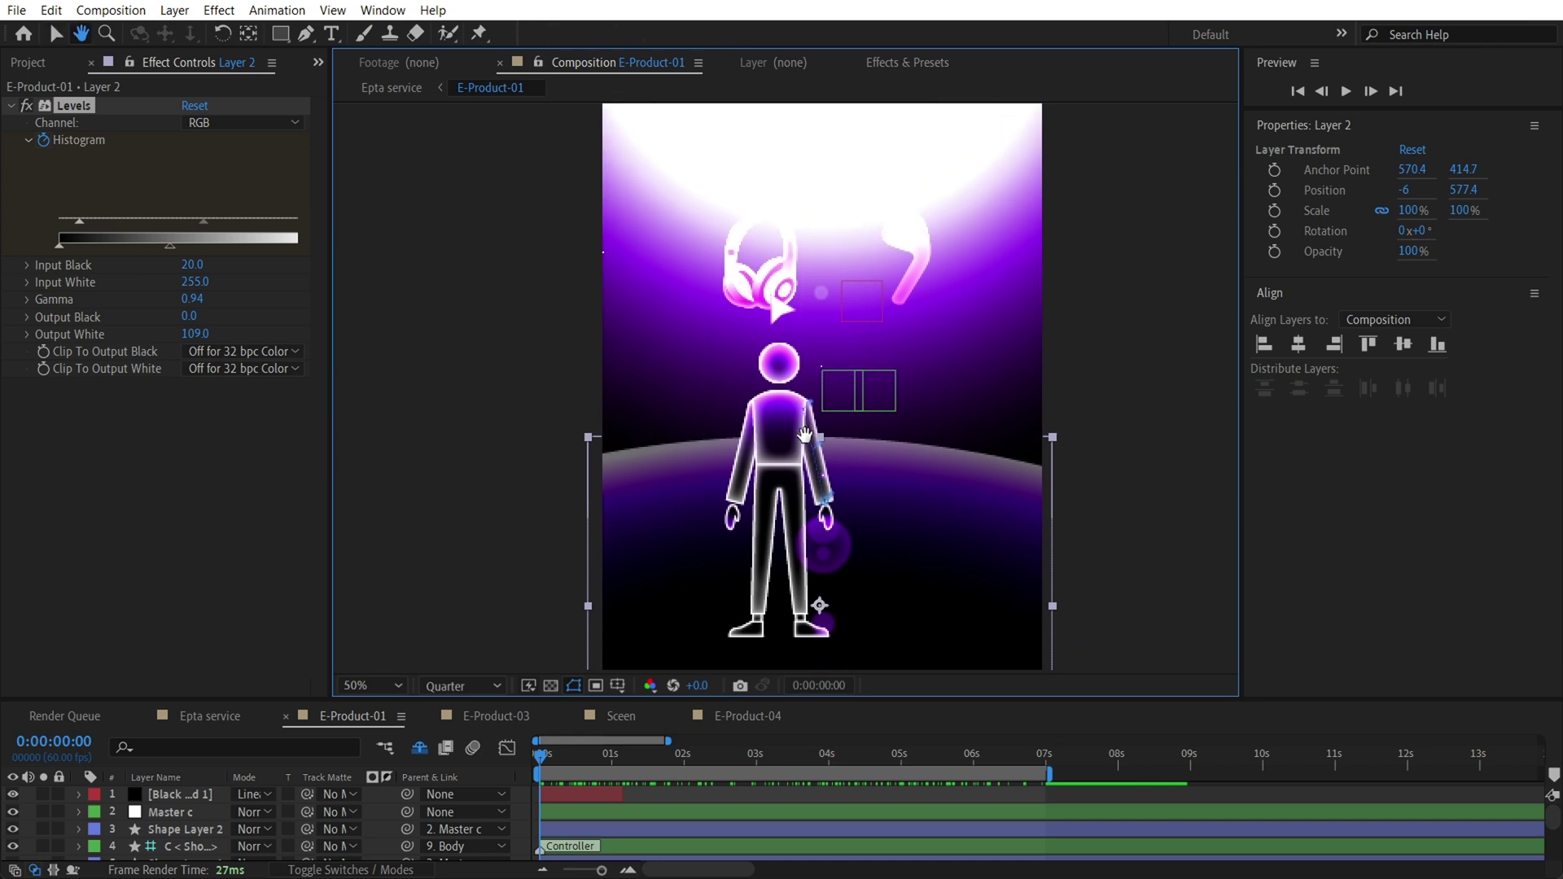
key("v")
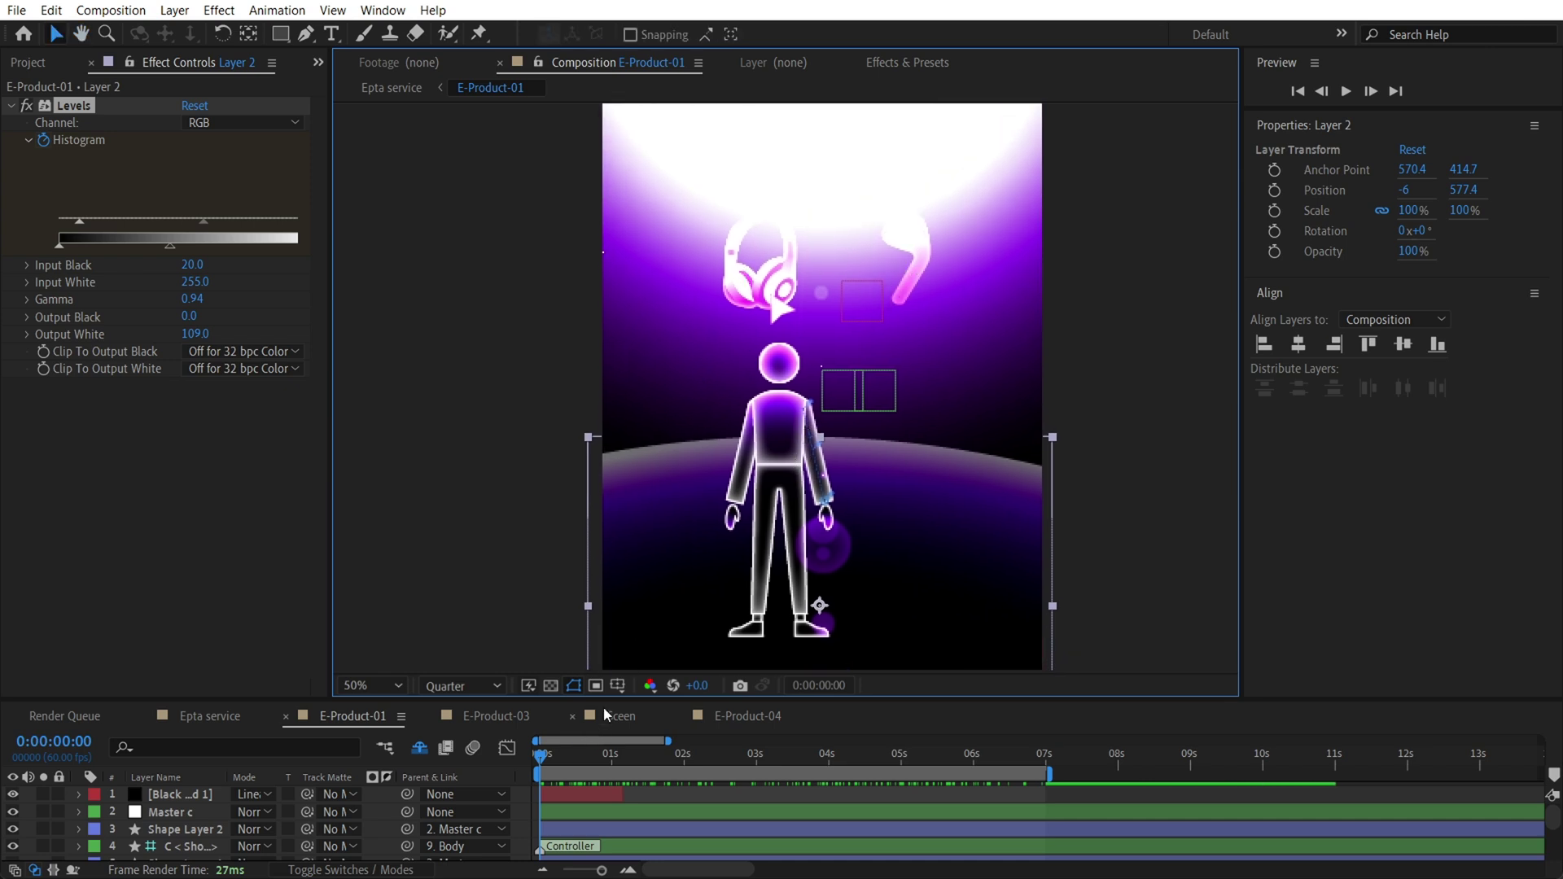
left_click_drag(604, 695, 624, 615)
scroll(775, 371, "down", 2)
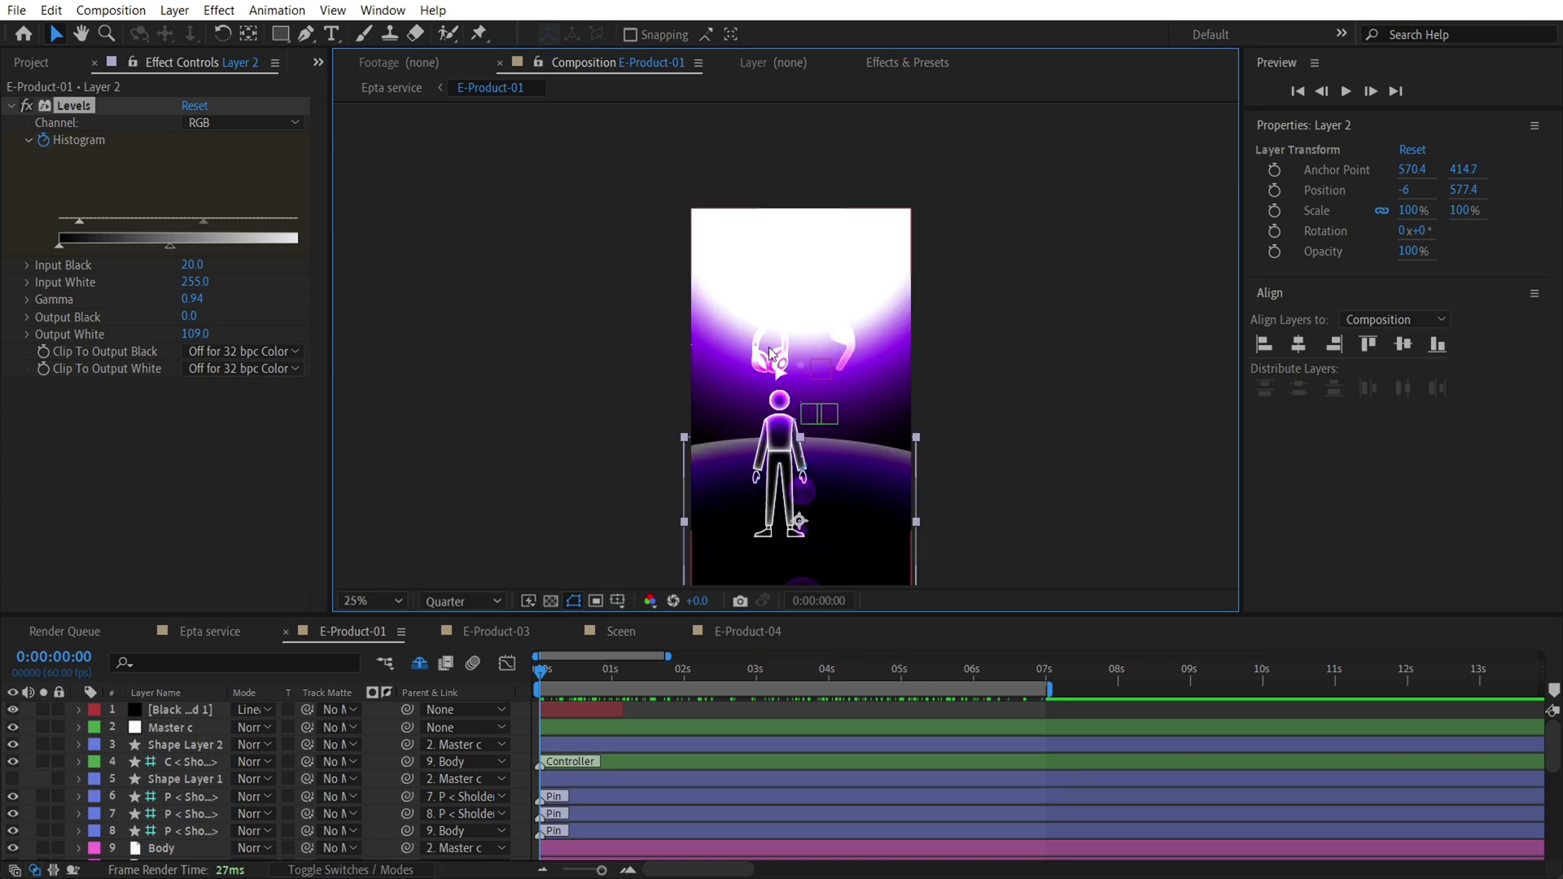
Inspect the opening light flare and select the existing black solid layer to show its Lens Flare and CC Toner settings
scroll(772, 353, "up", 2)
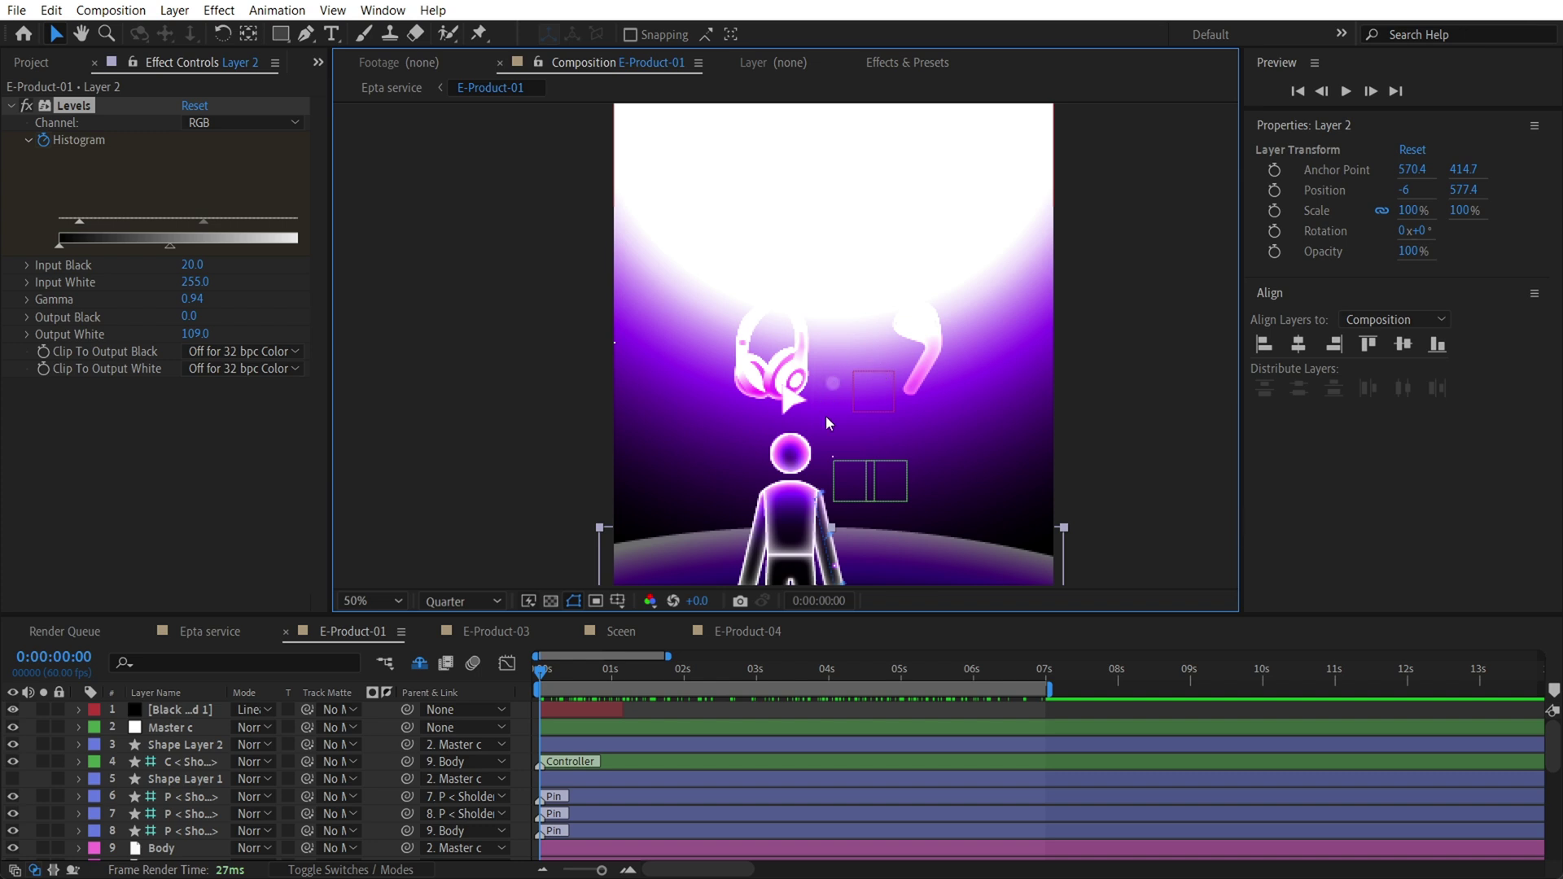
key("space")
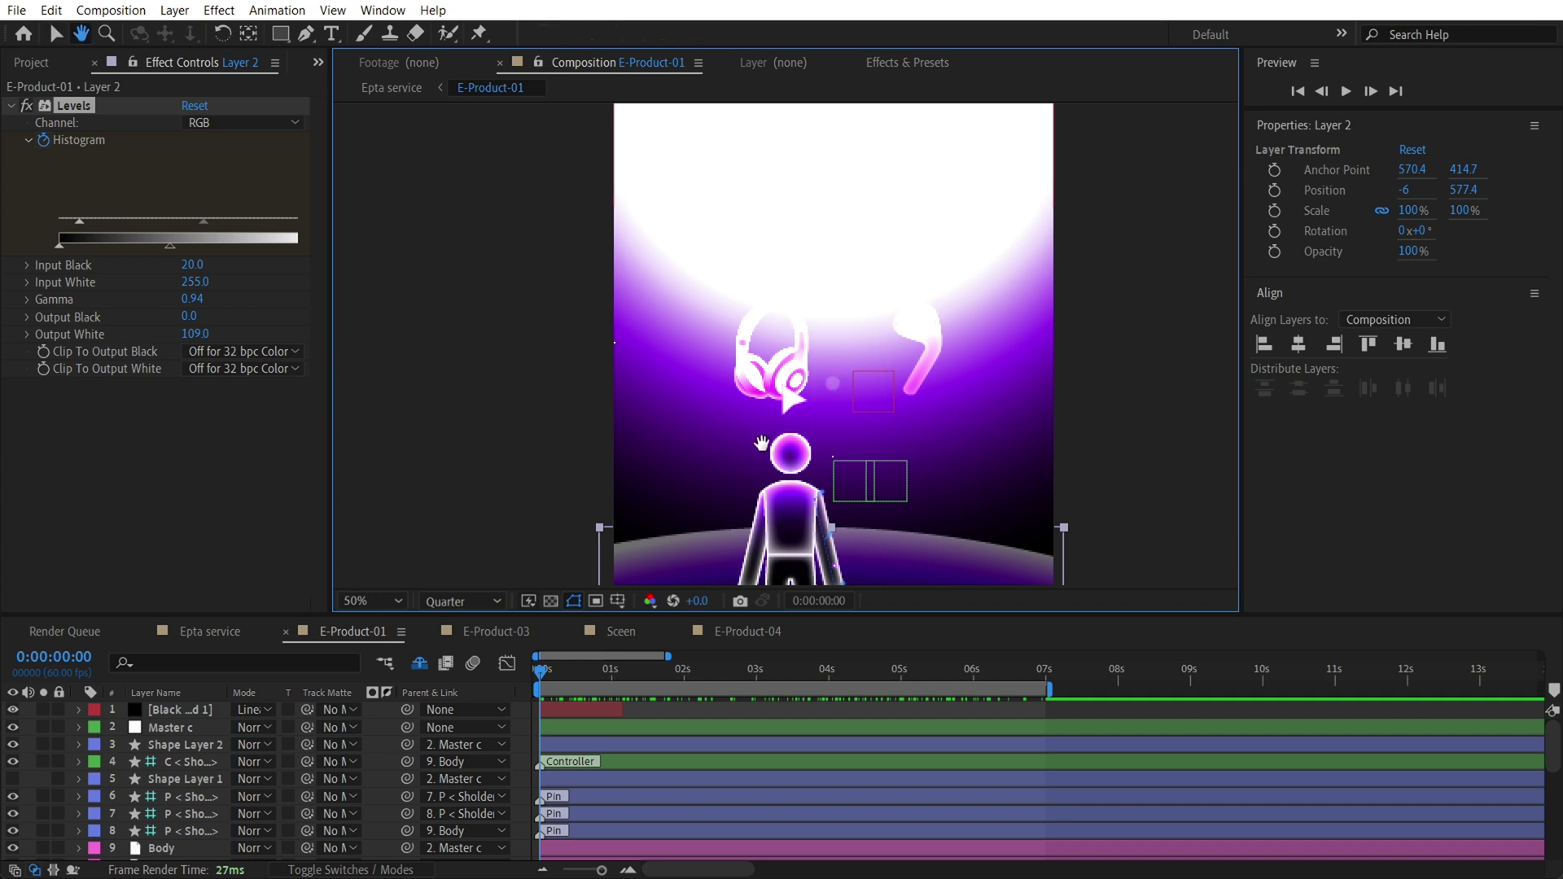
left_click_drag(747, 448, 760, 402)
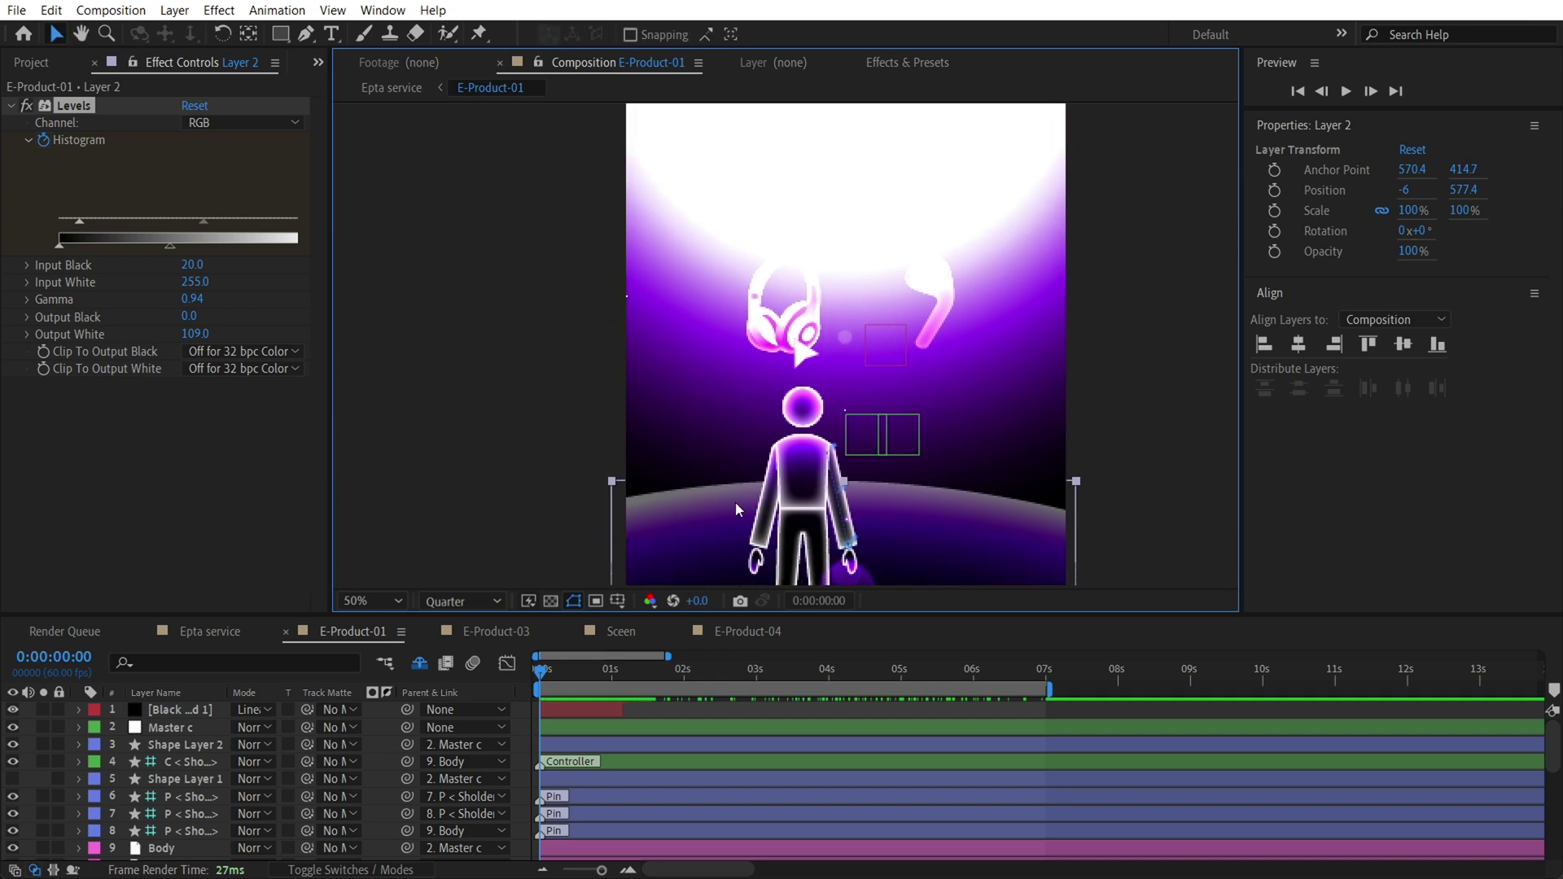
left_click_drag(560, 680, 515, 669)
key("space")
left_click_drag(763, 281, 767, 415)
left_click(664, 462)
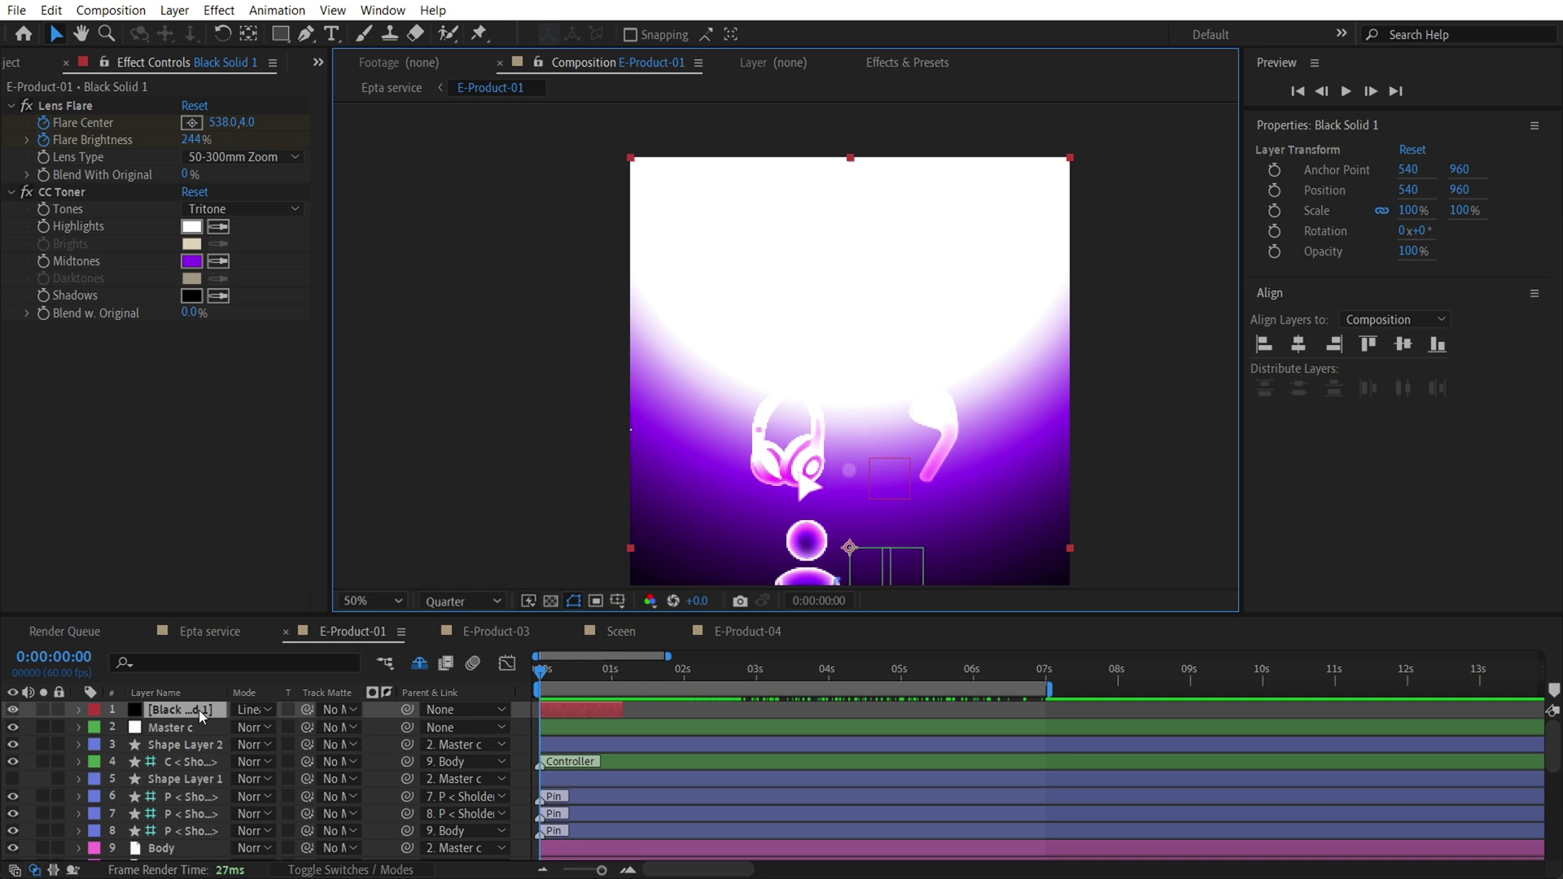
Try adding a new black (000000) solid of 1080 × 1920 px to E-Product-01 and remove it again
right_click(676, 713)
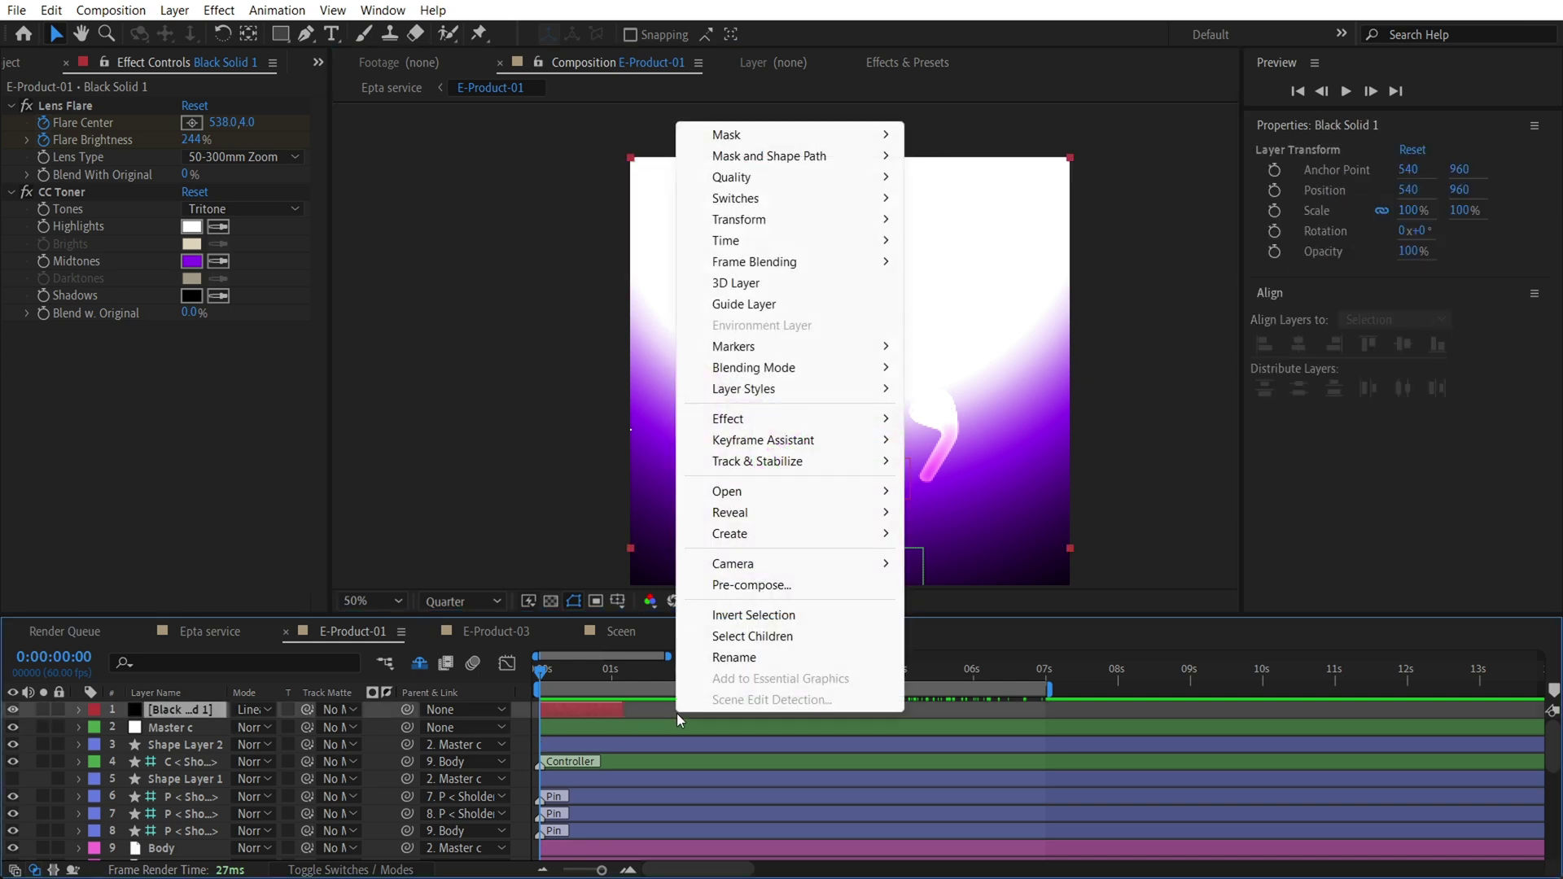
right_click(383, 730)
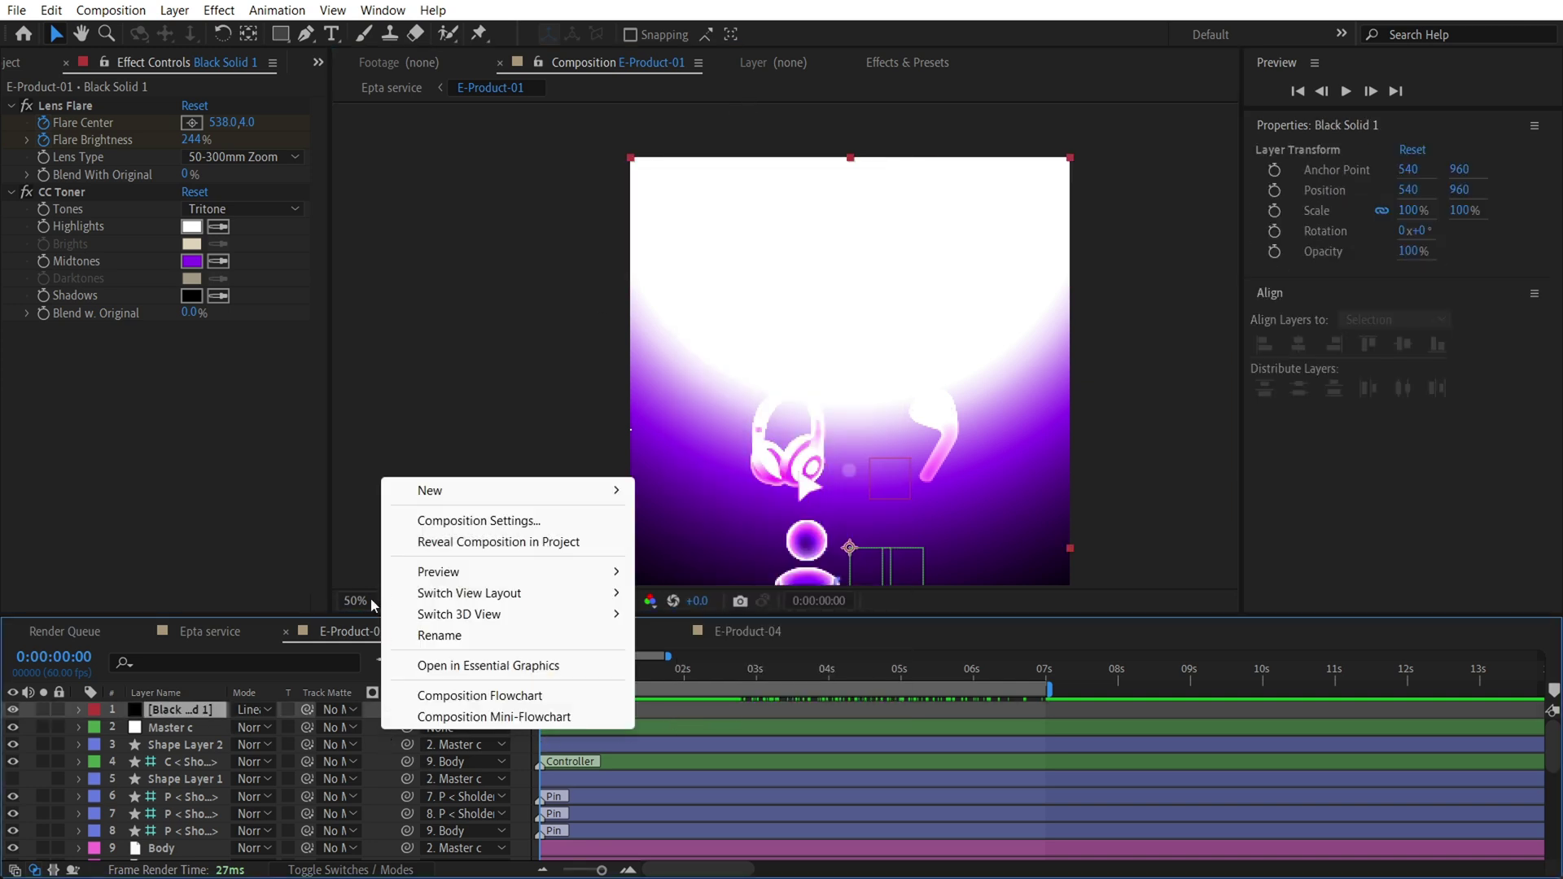
mouse_move(422, 502)
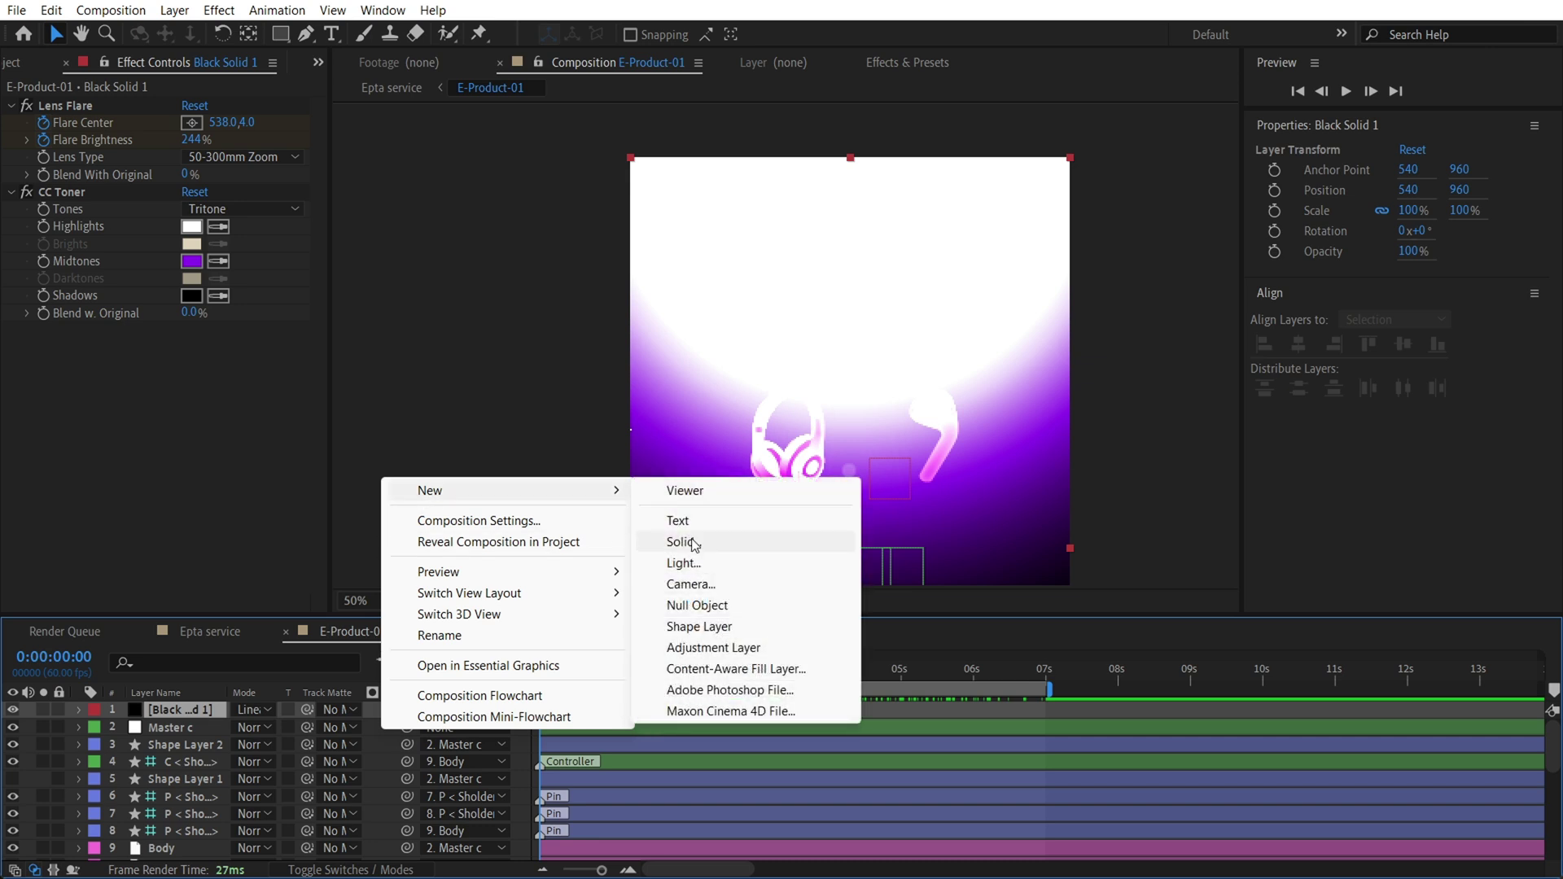
left_click(677, 541)
left_click(887, 562)
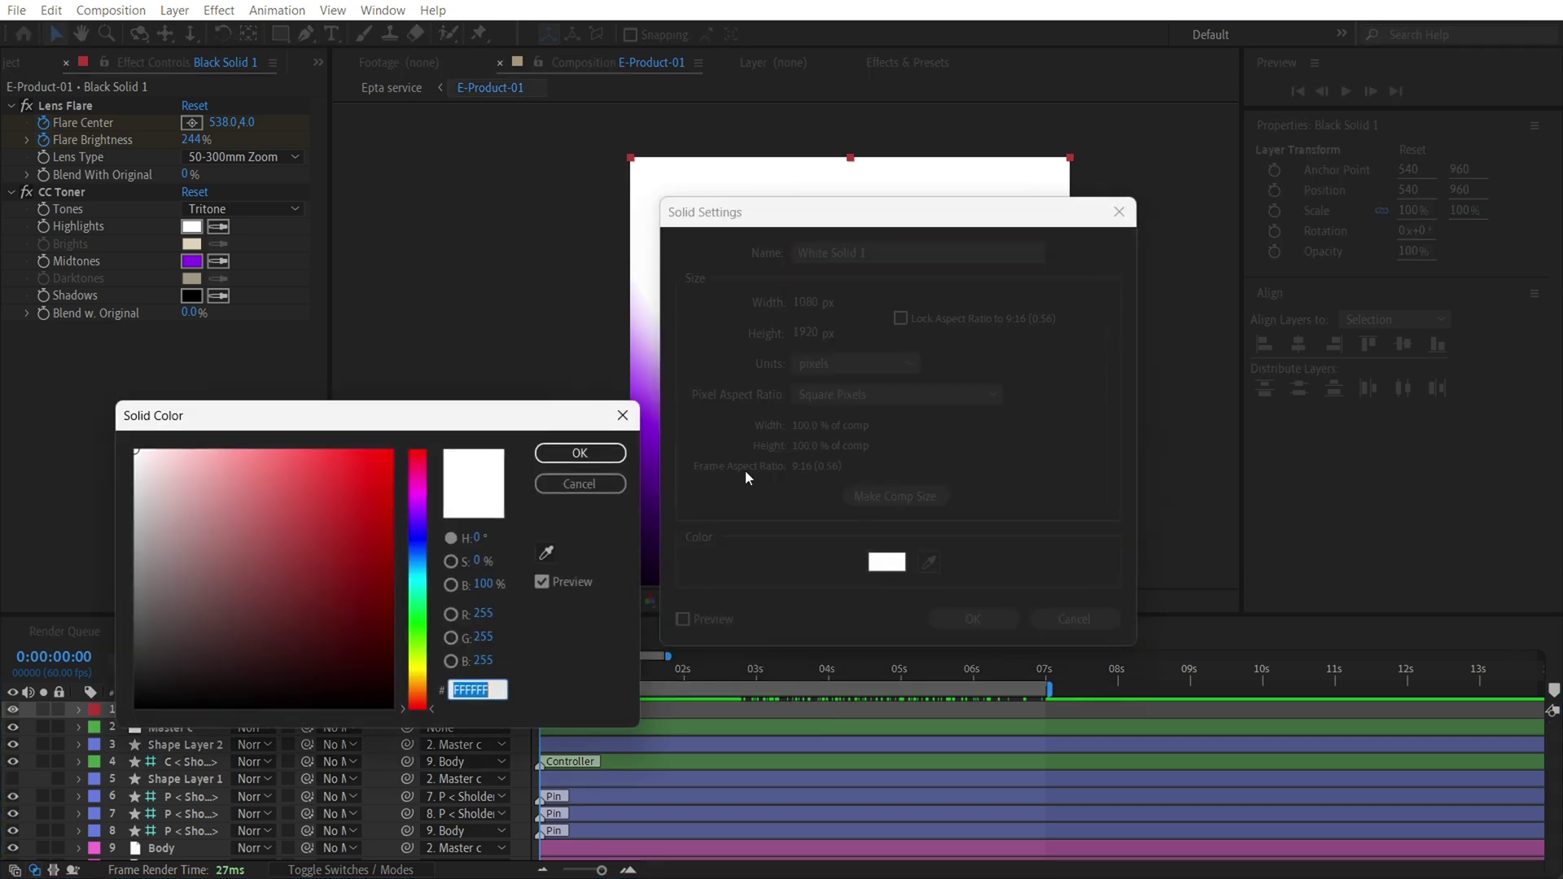
left_click_drag(352, 539, 4, 814)
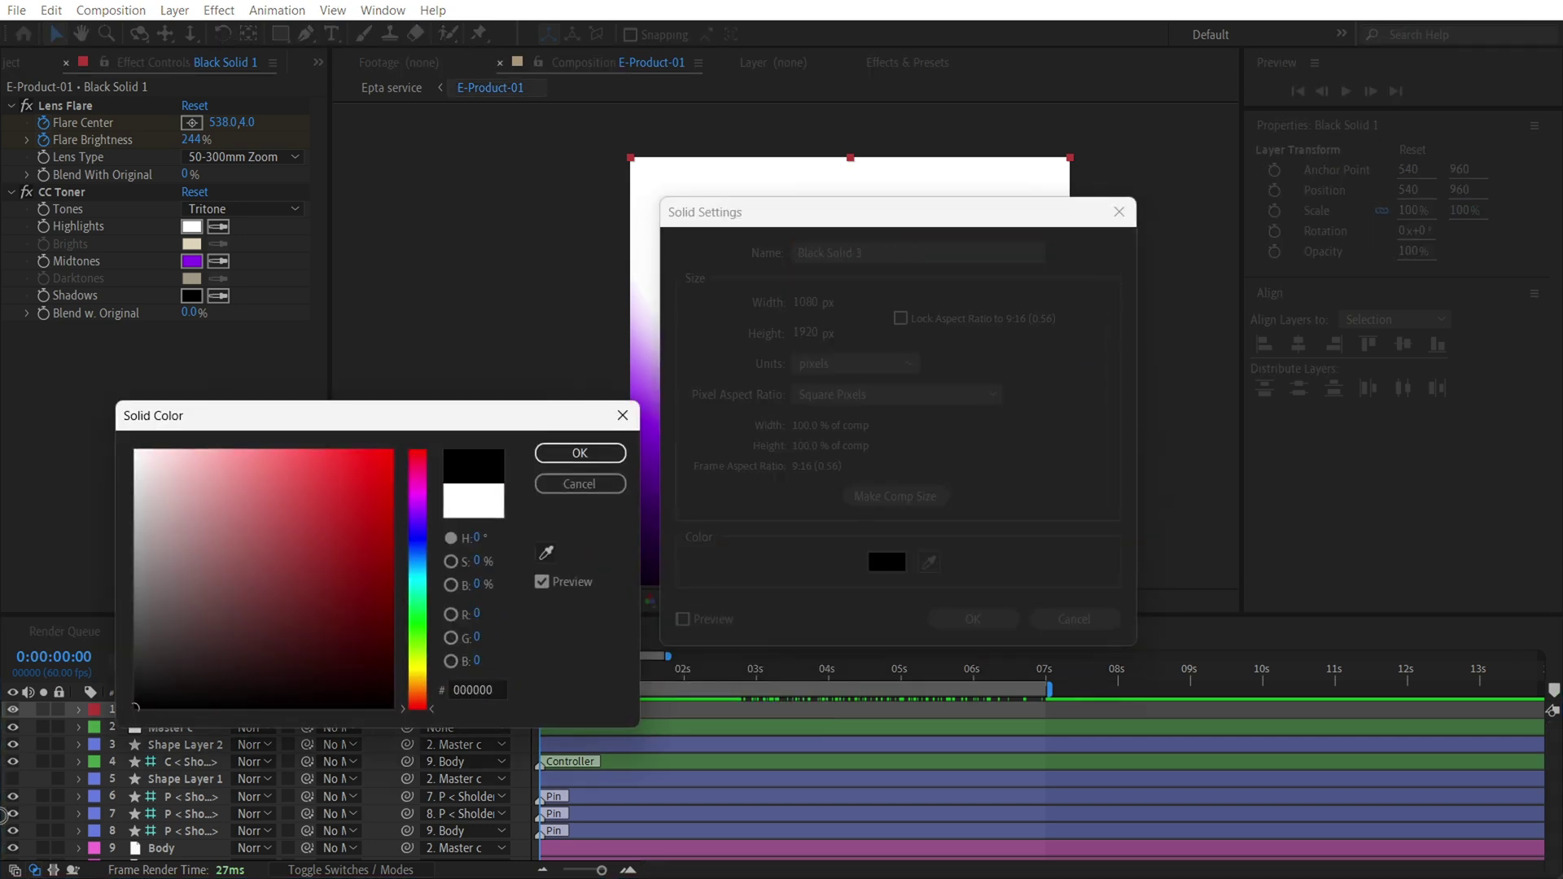
left_click(579, 453)
left_click(972, 619)
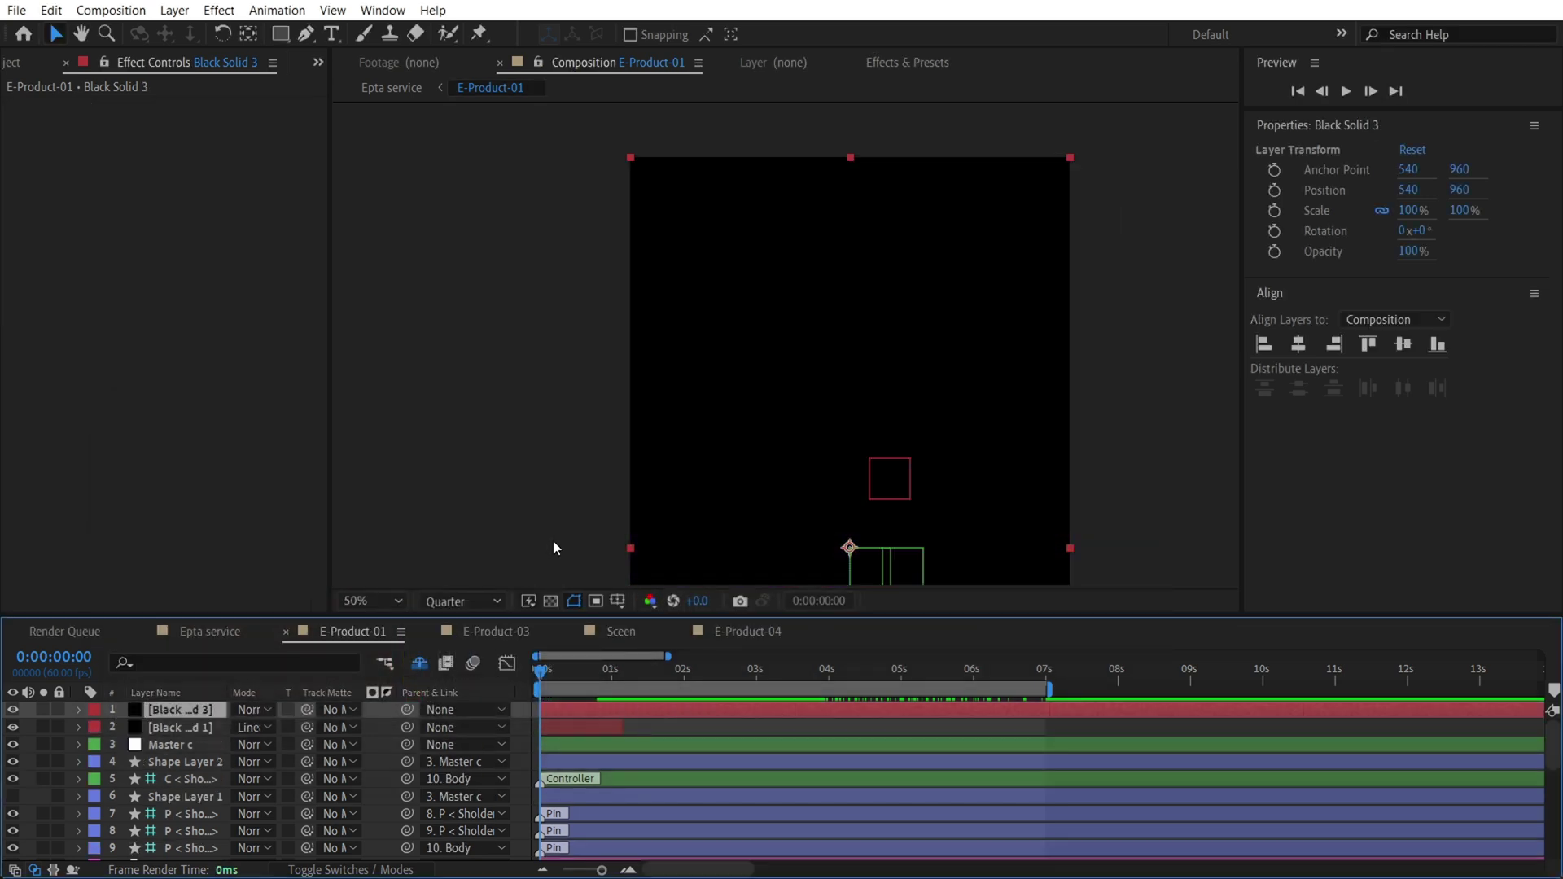
key("Delete")
Select the existing black solid, inspect its Lens Flare and CC Toner effects, and review the flare's fade from the first frame
left_click(161, 709)
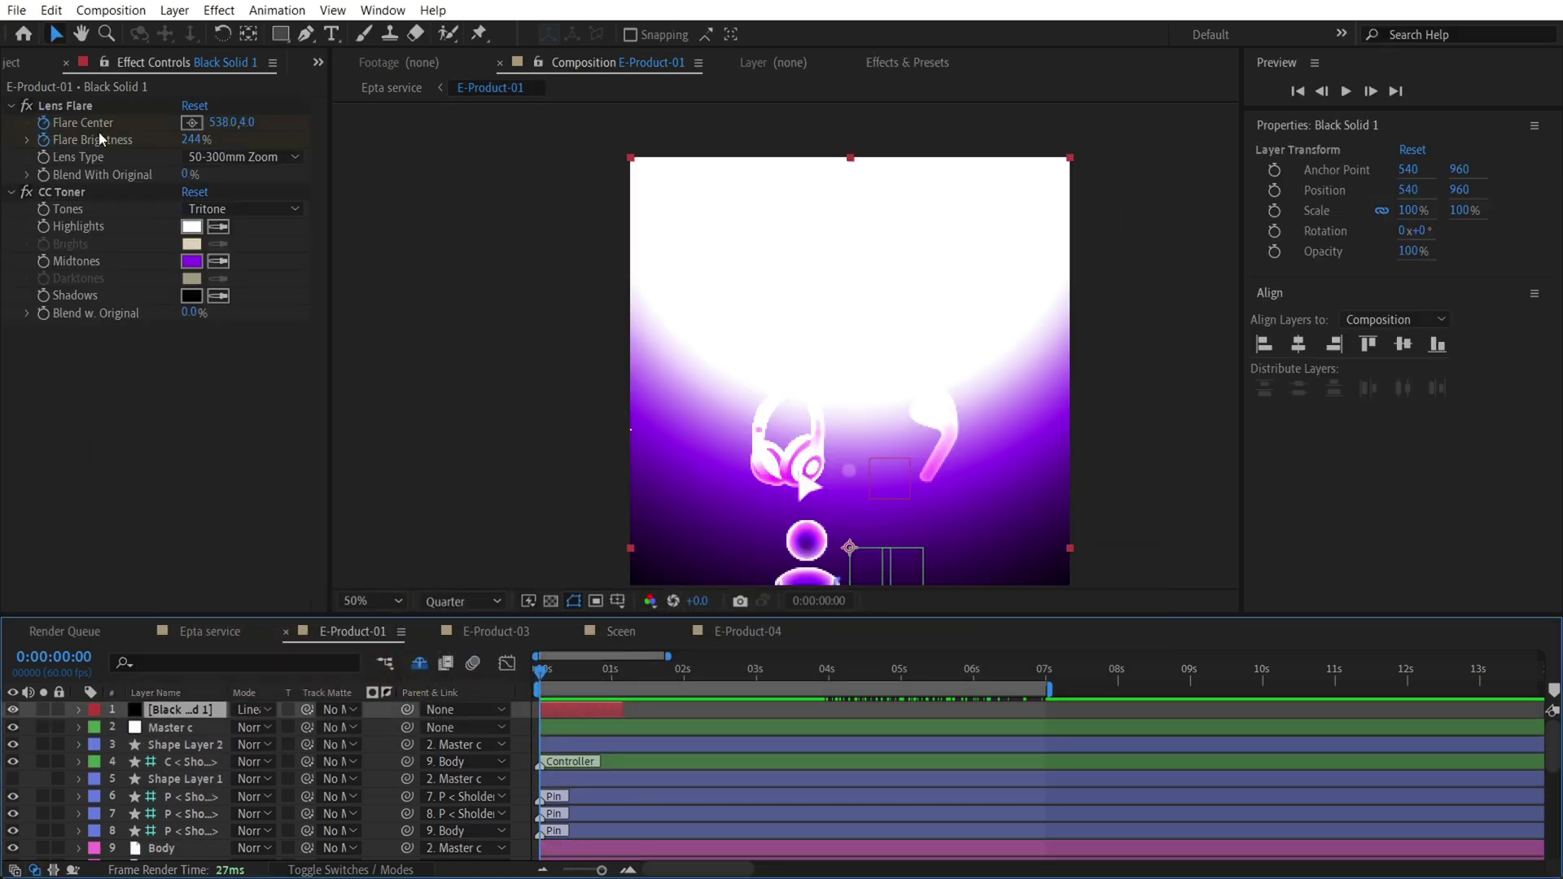
left_click(89, 106)
left_click(101, 194)
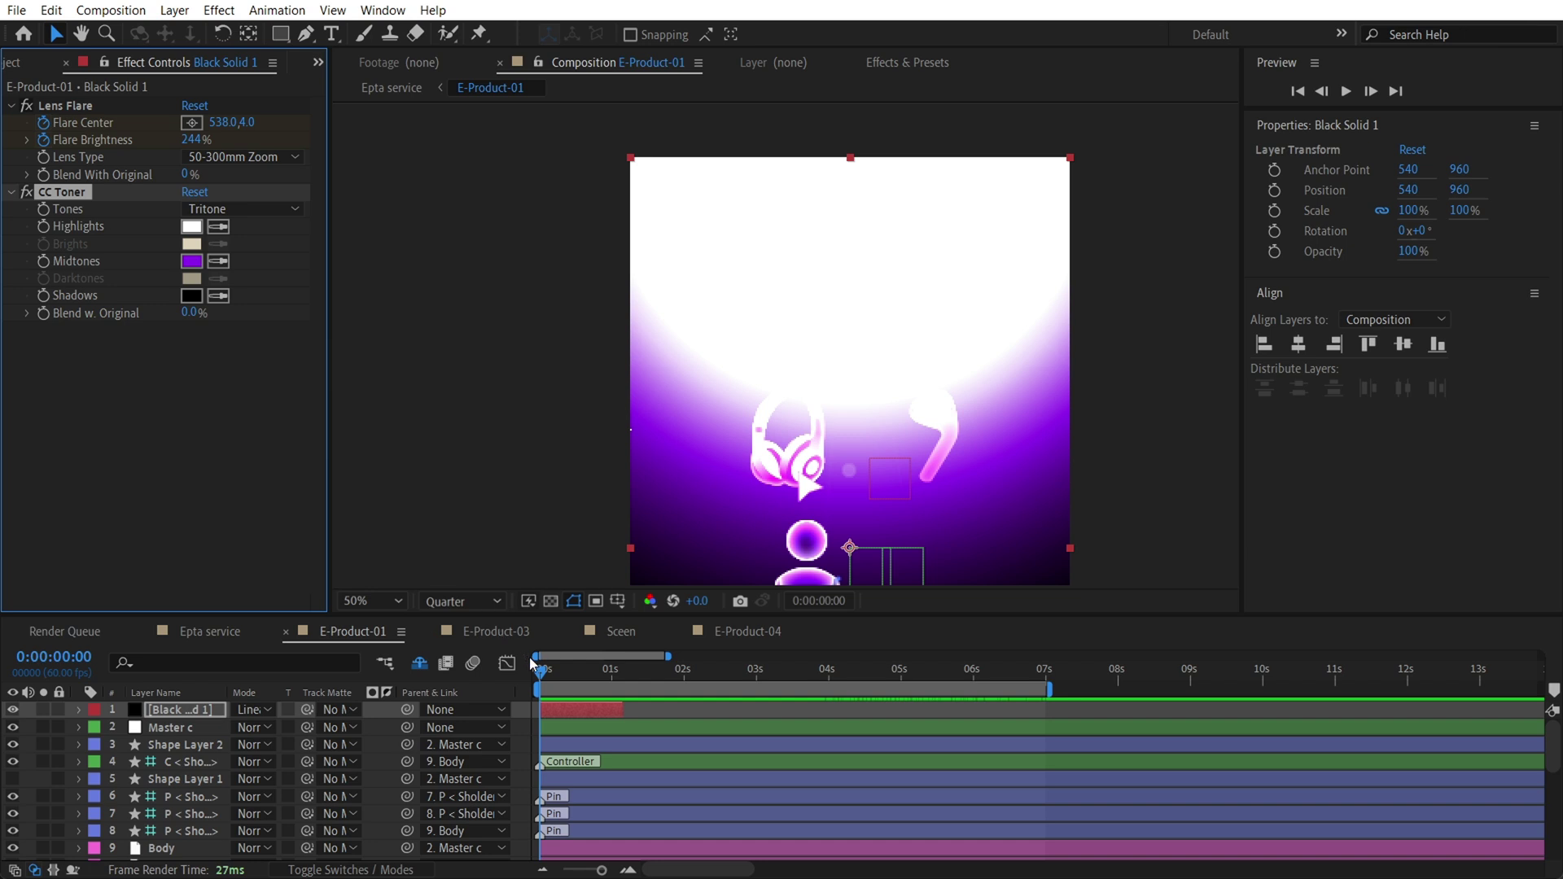
left_click_drag(543, 674, 580, 657)
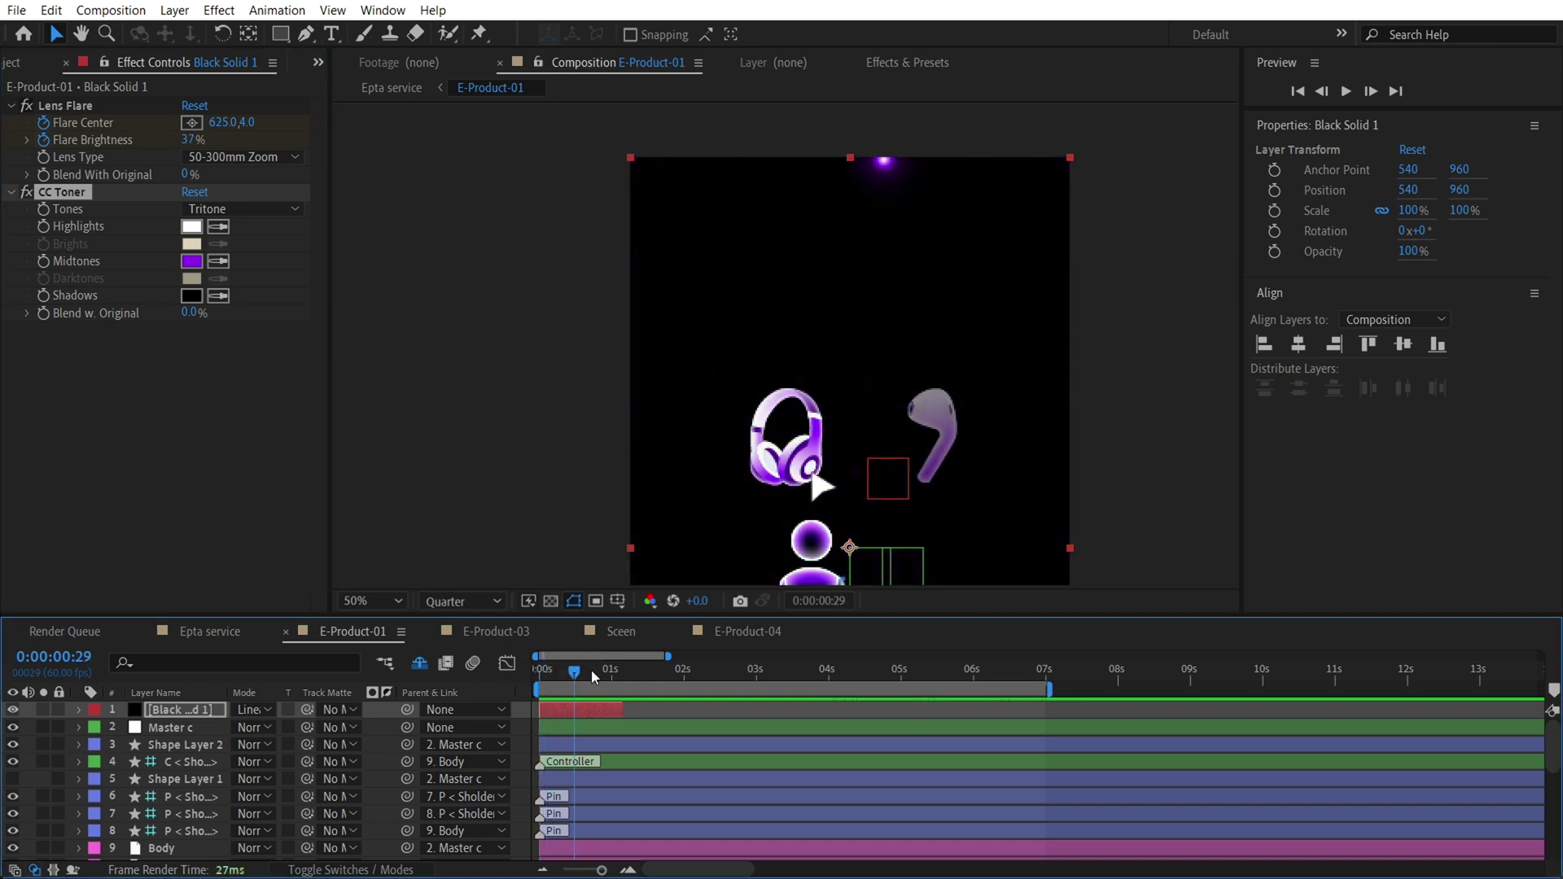
left_click(597, 671)
key("Home")
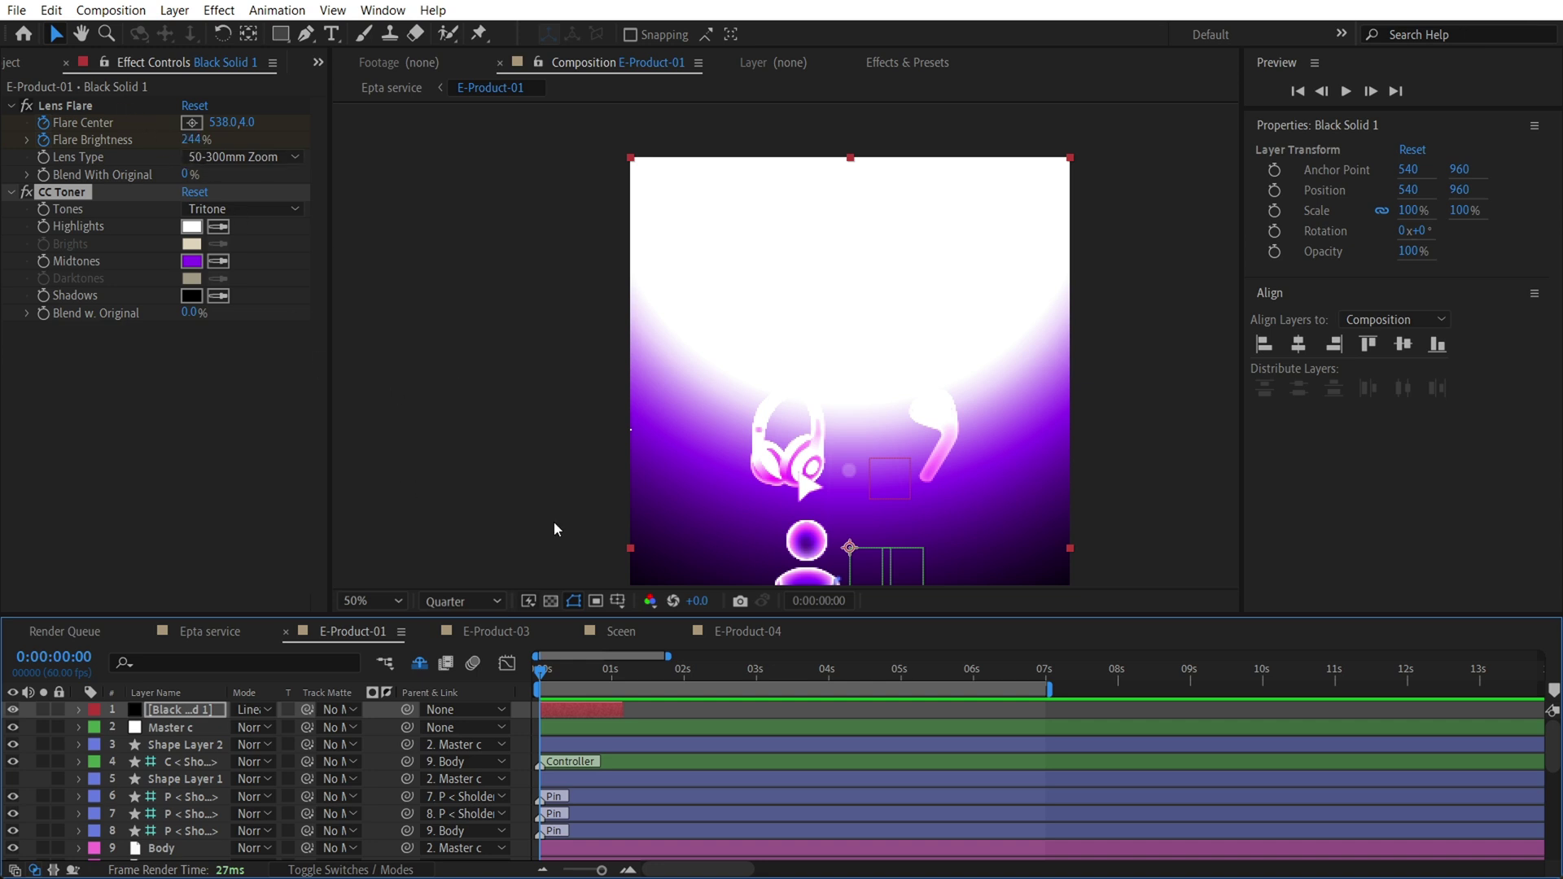
Compare the animated Flare Center and Flare Brightness around frames 16 to 19 with their state at the first frame
mouse_move(565, 669)
left_mouse_down()
mouse_move(631, 677)
mouse_move(494, 646)
mouse_move(560, 673)
left_mouse_up()
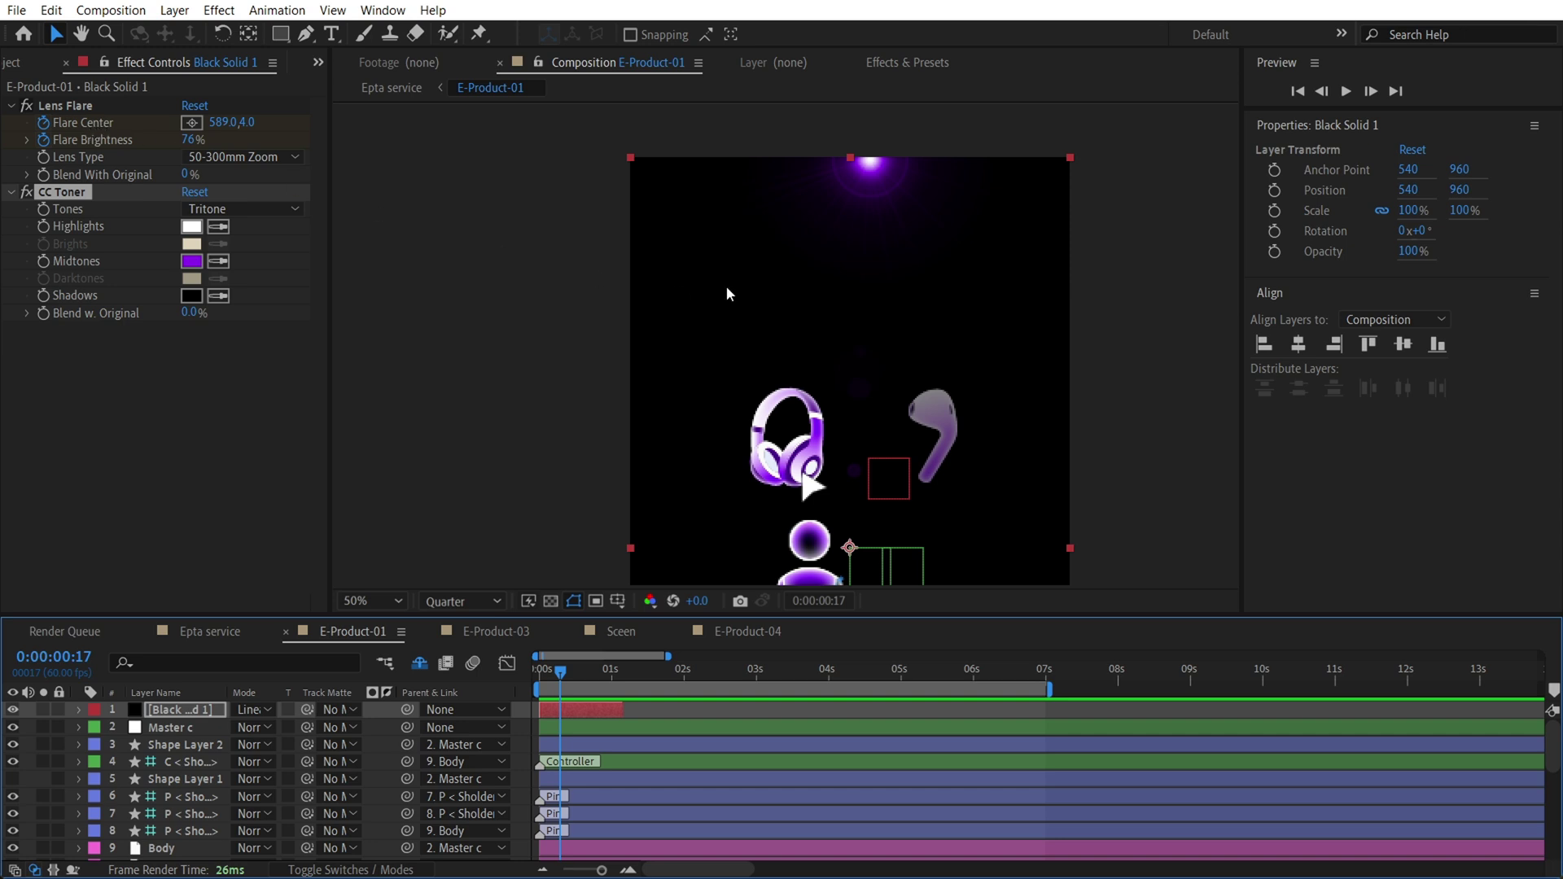
mouse_move(577, 681)
left_mouse_down()
mouse_move(591, 677)
mouse_move(562, 675)
left_mouse_up()
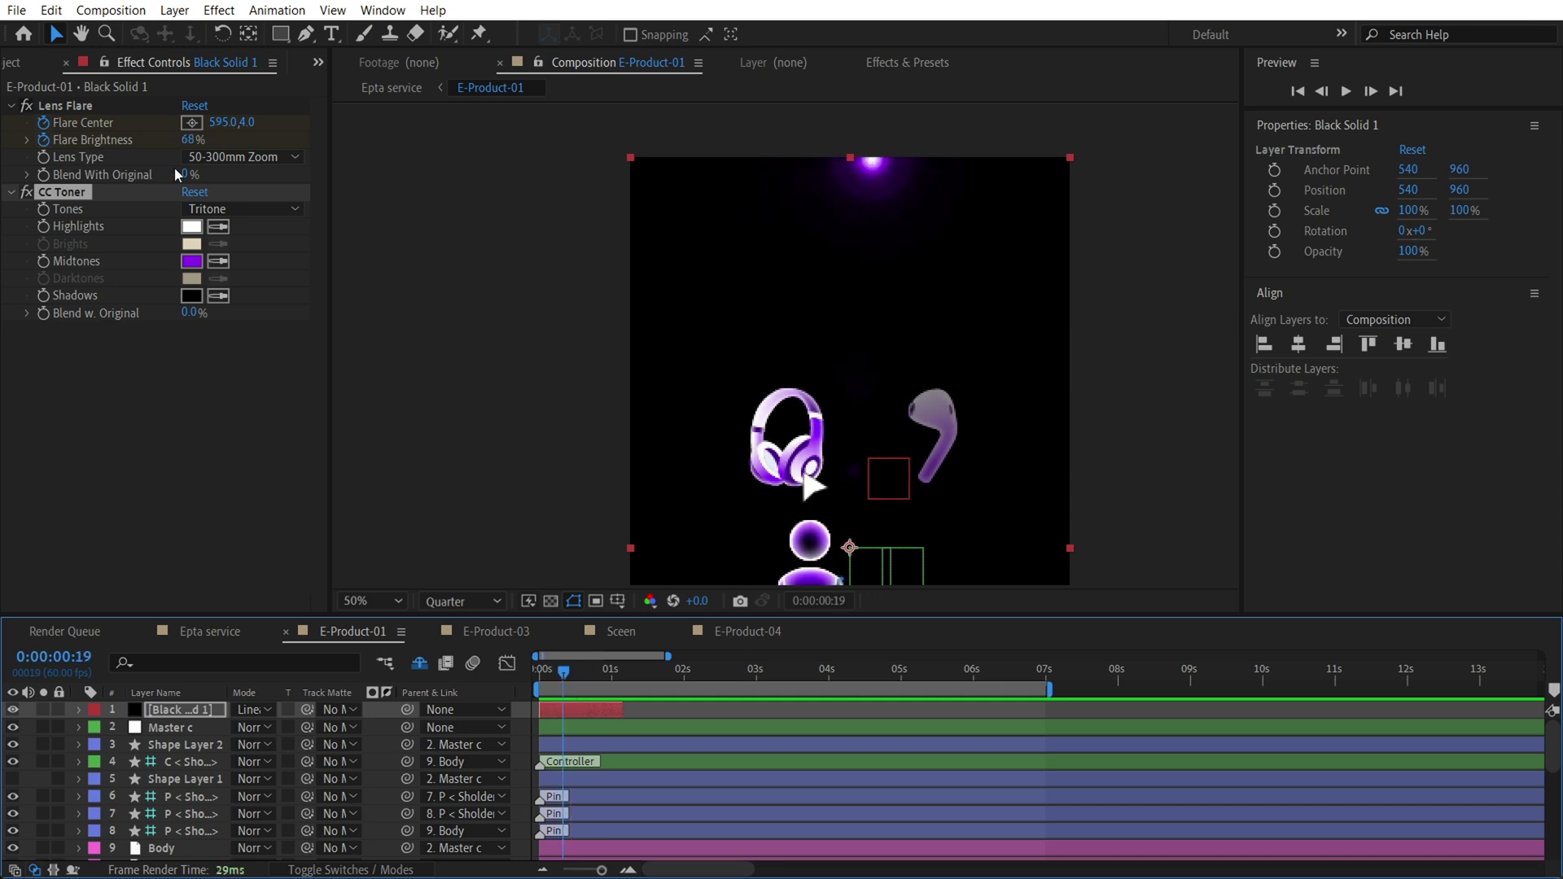
left_click(99, 122)
left_click(559, 672)
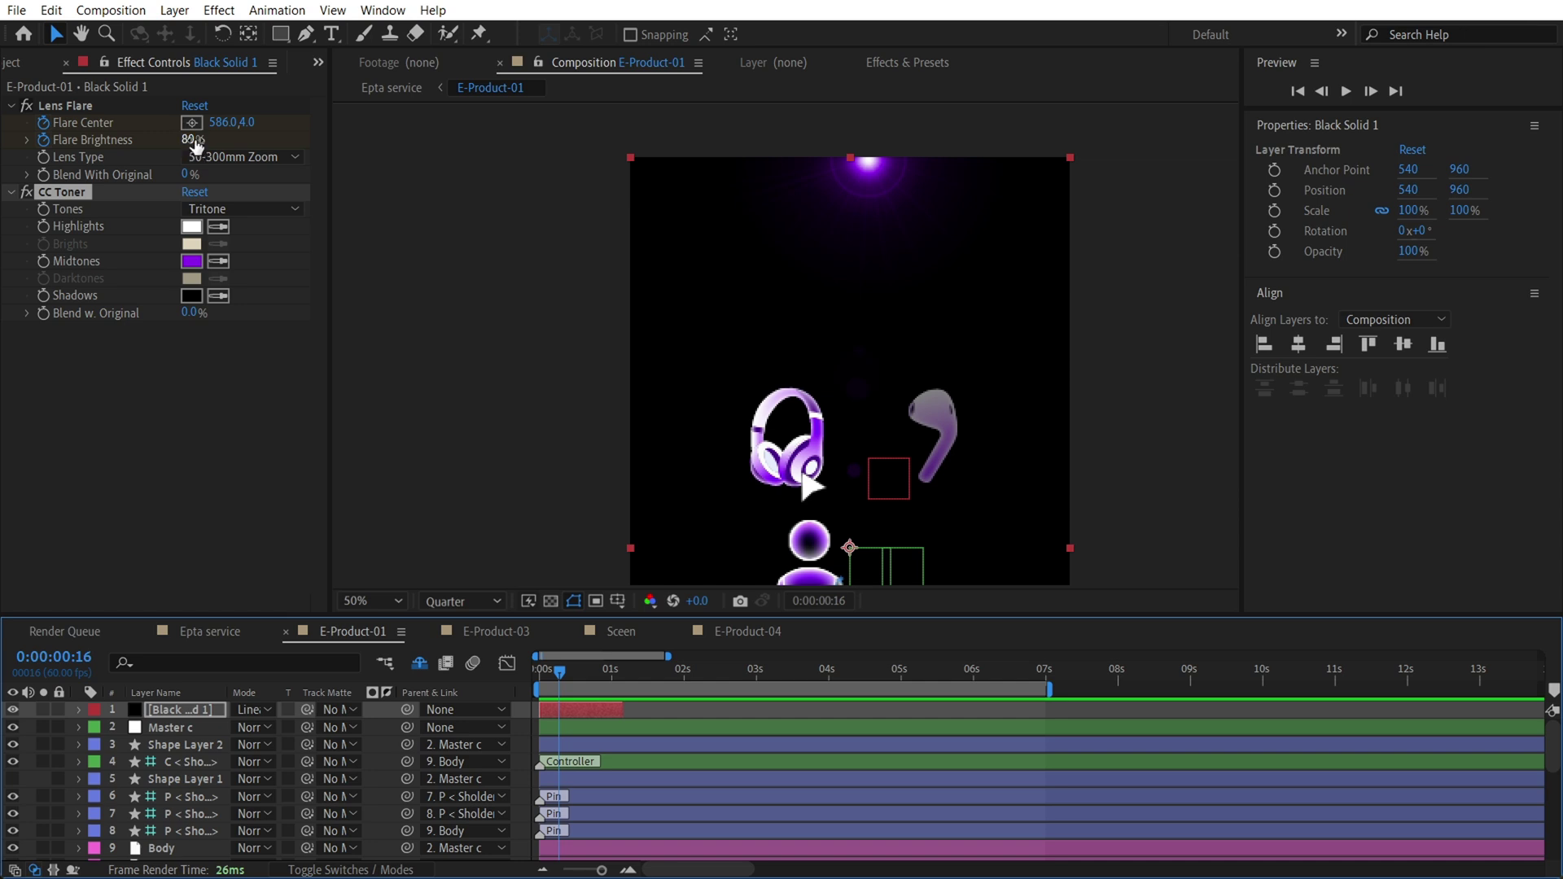
left_click(543, 674)
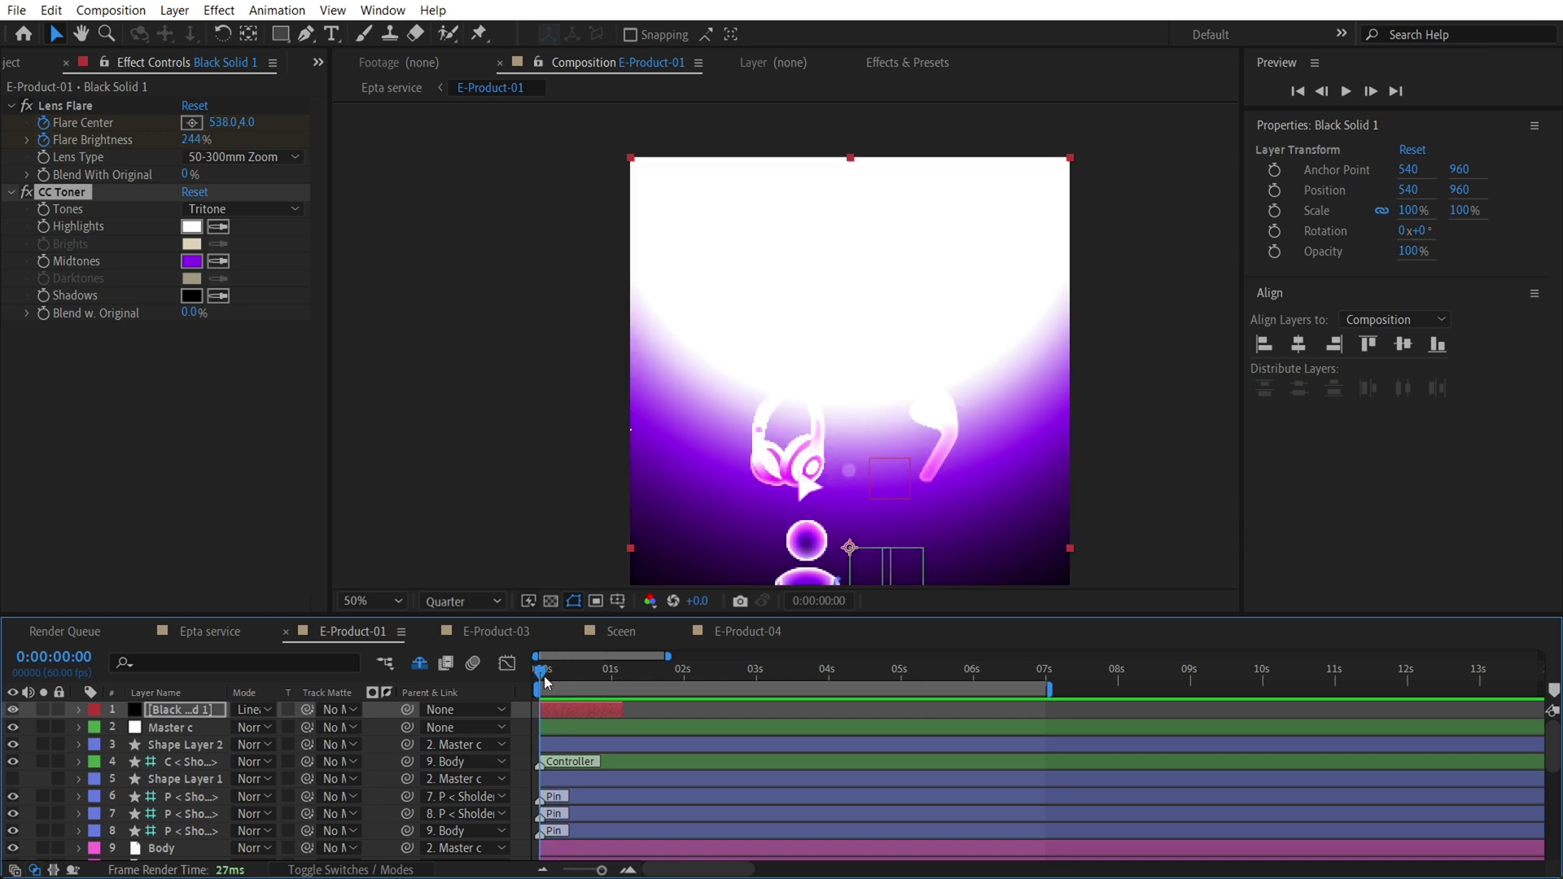
Disable CC Toner to examine the untinted lens flare up to frame 18, and enable the effect again
left_click(26, 192)
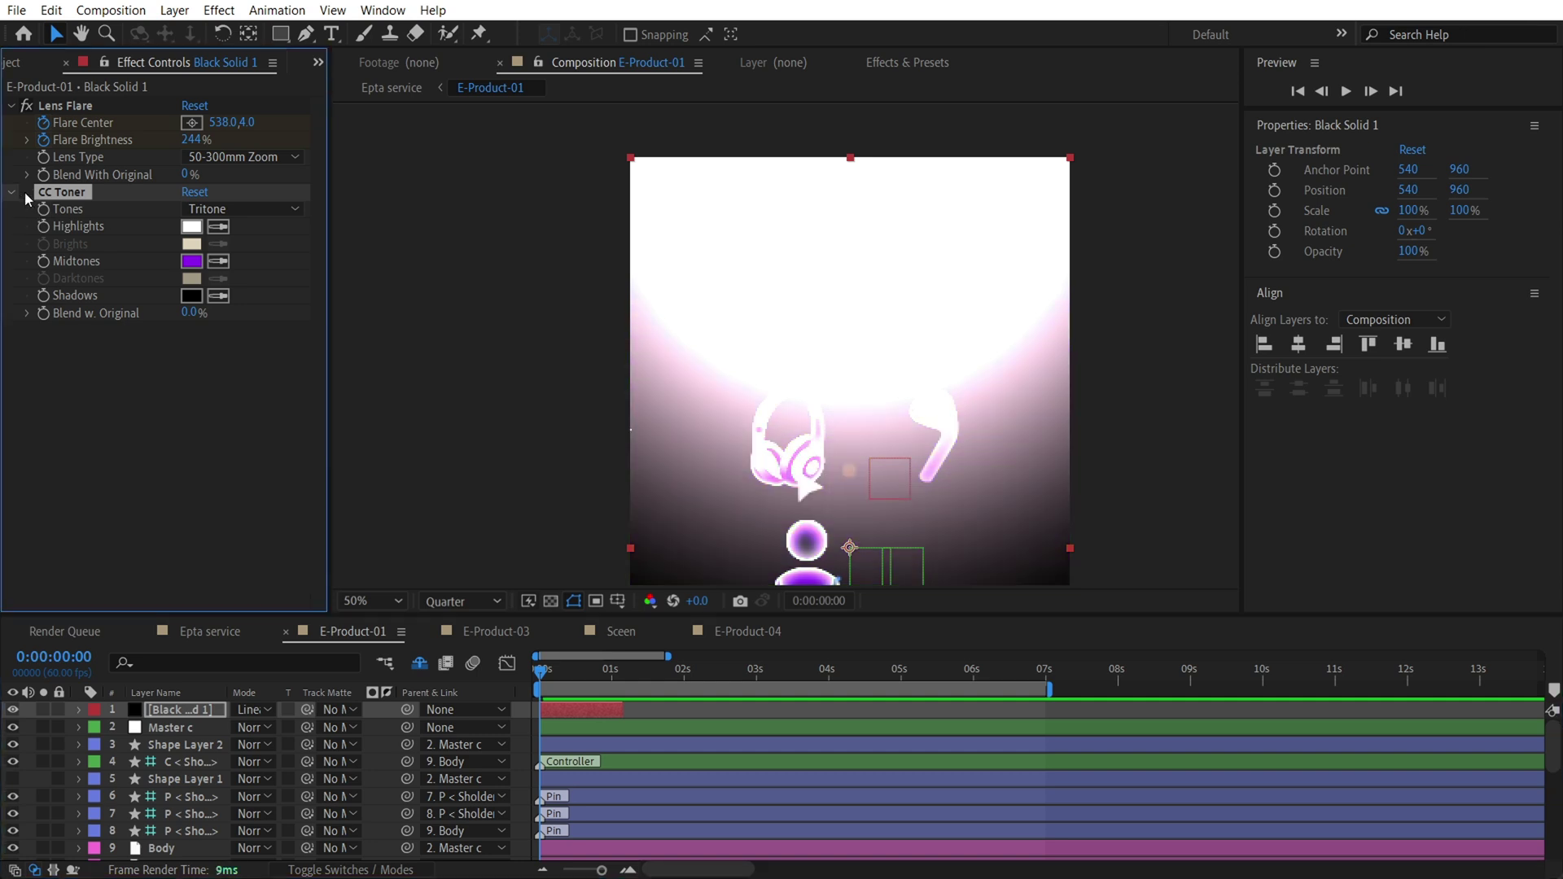
left_click_drag(546, 674, 560, 669)
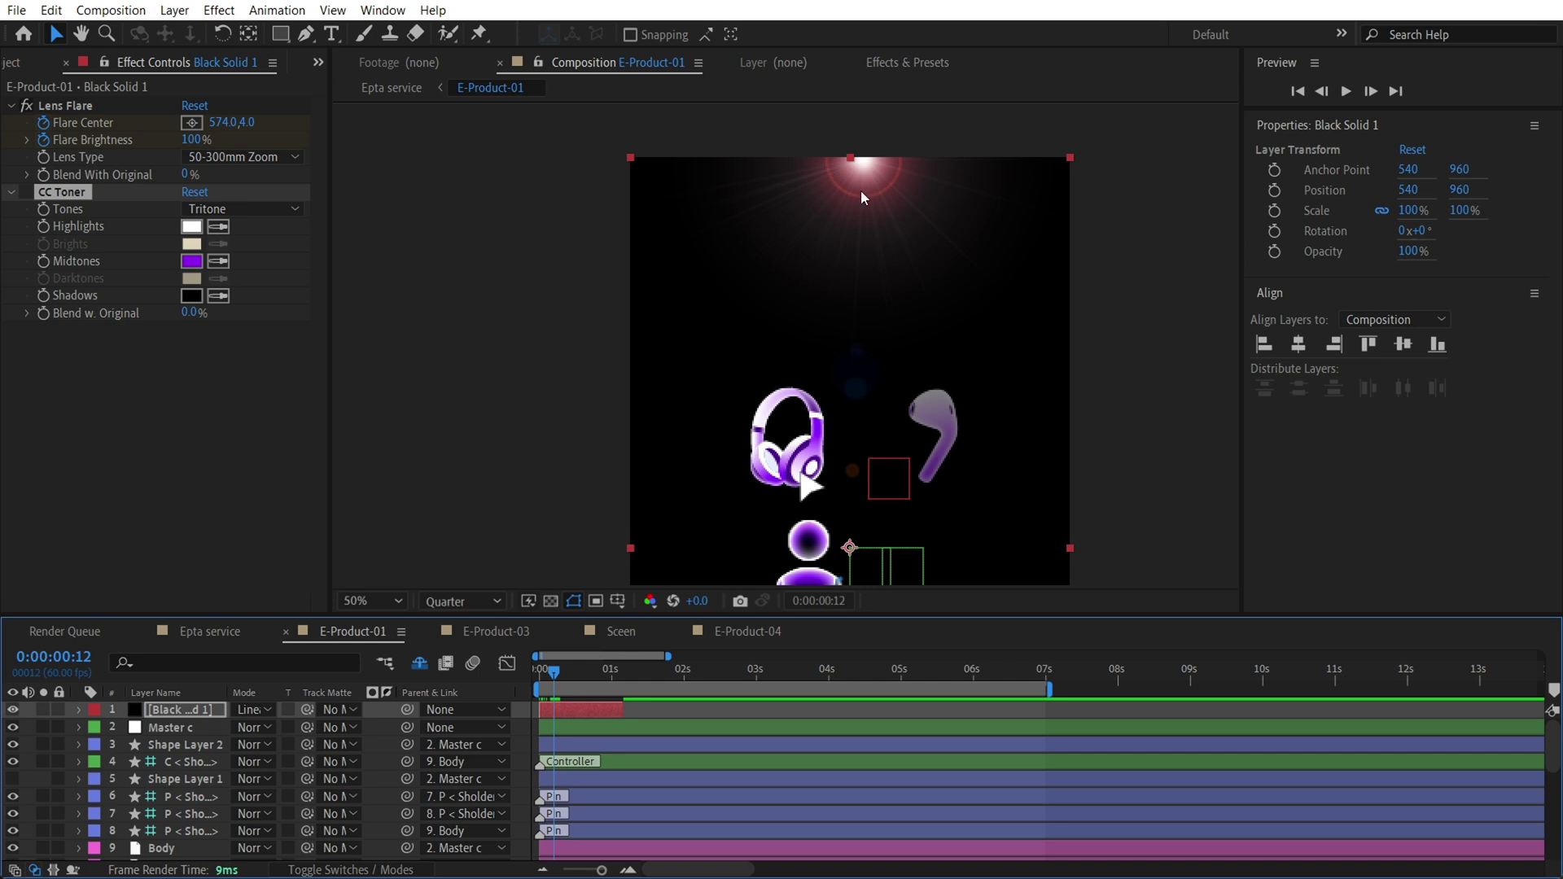
left_click(70, 106)
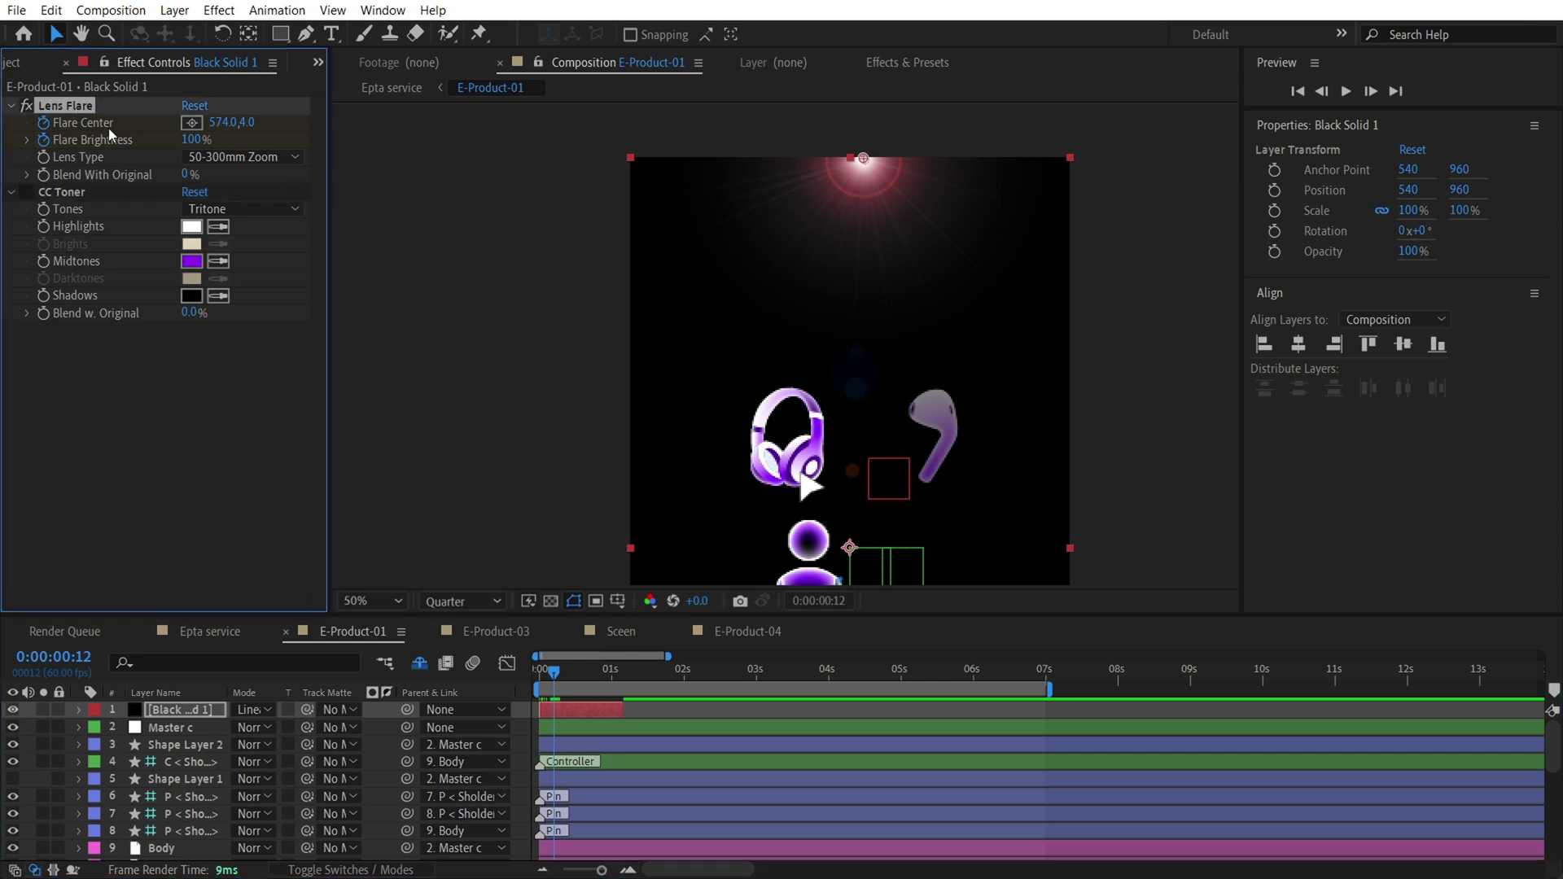
left_click(183, 426)
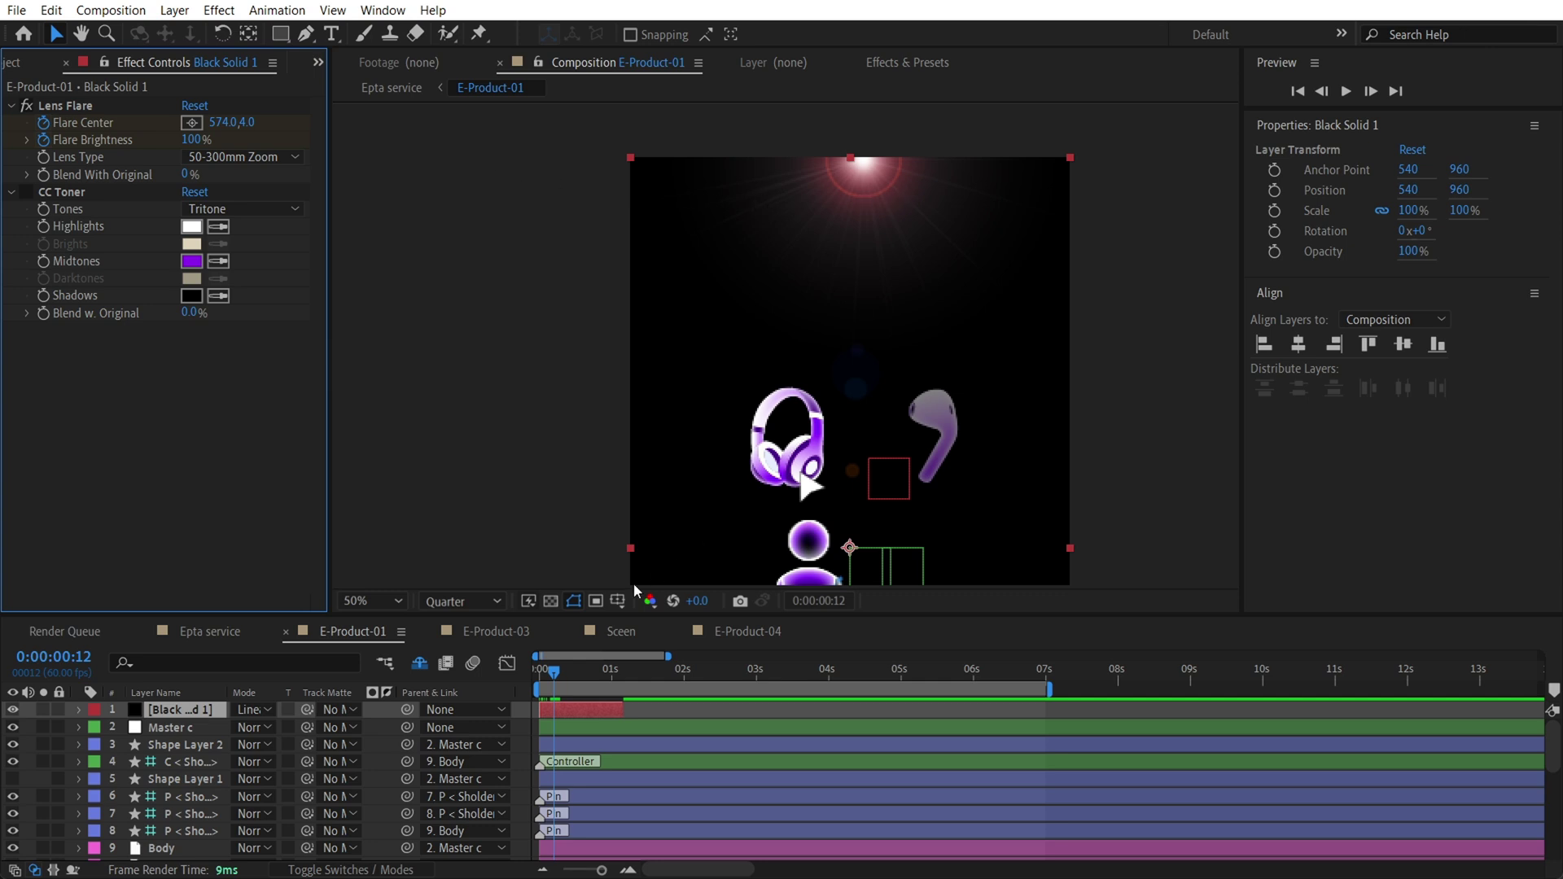
left_click(558, 668)
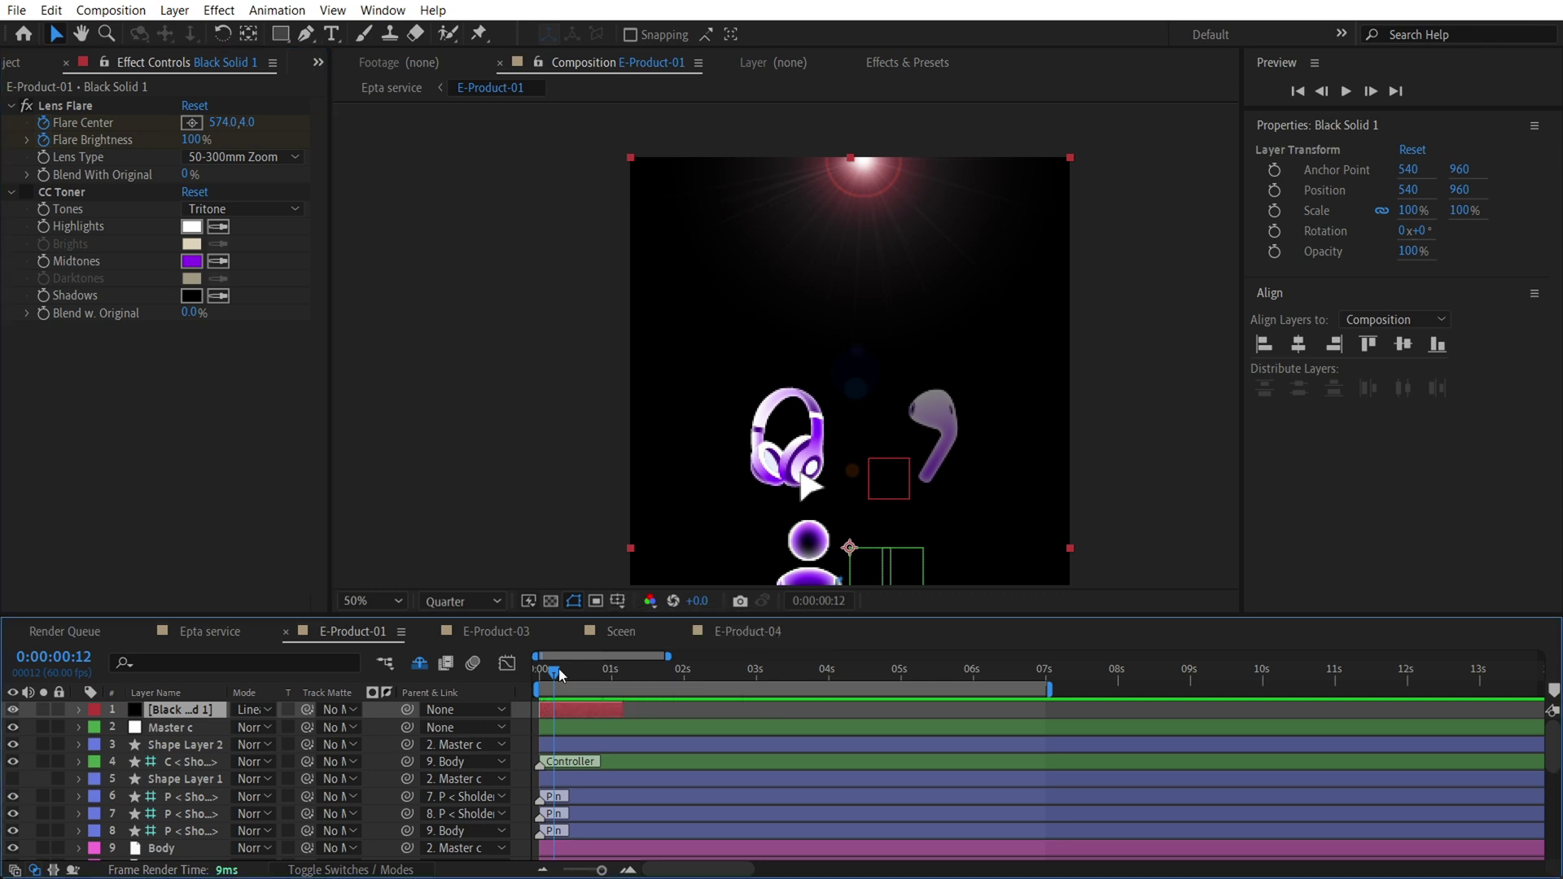
left_click_drag(558, 667, 565, 667)
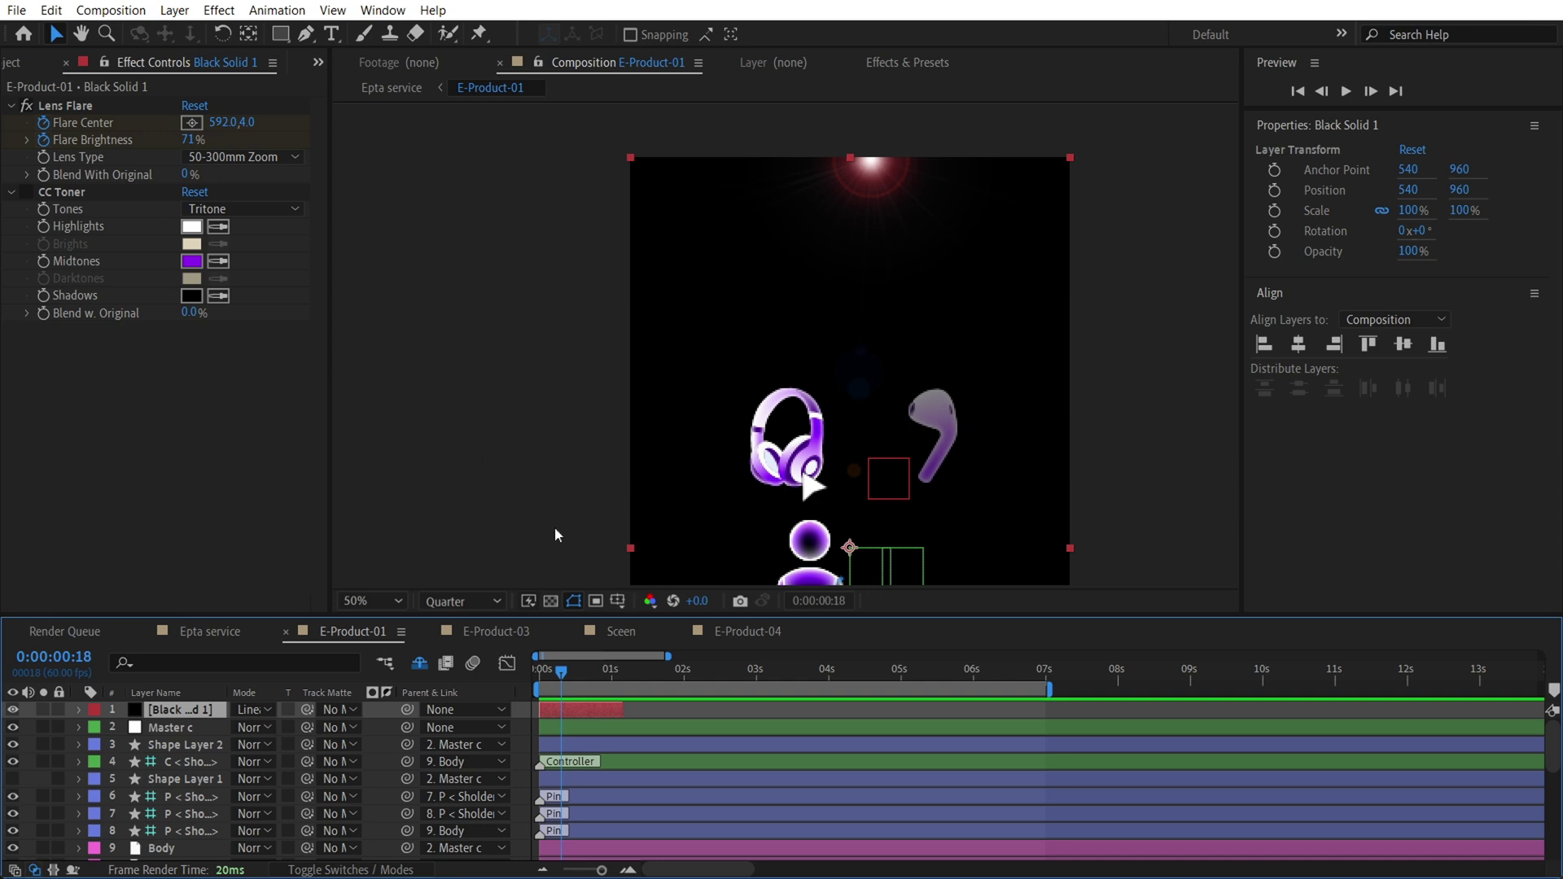
left_click(25, 193)
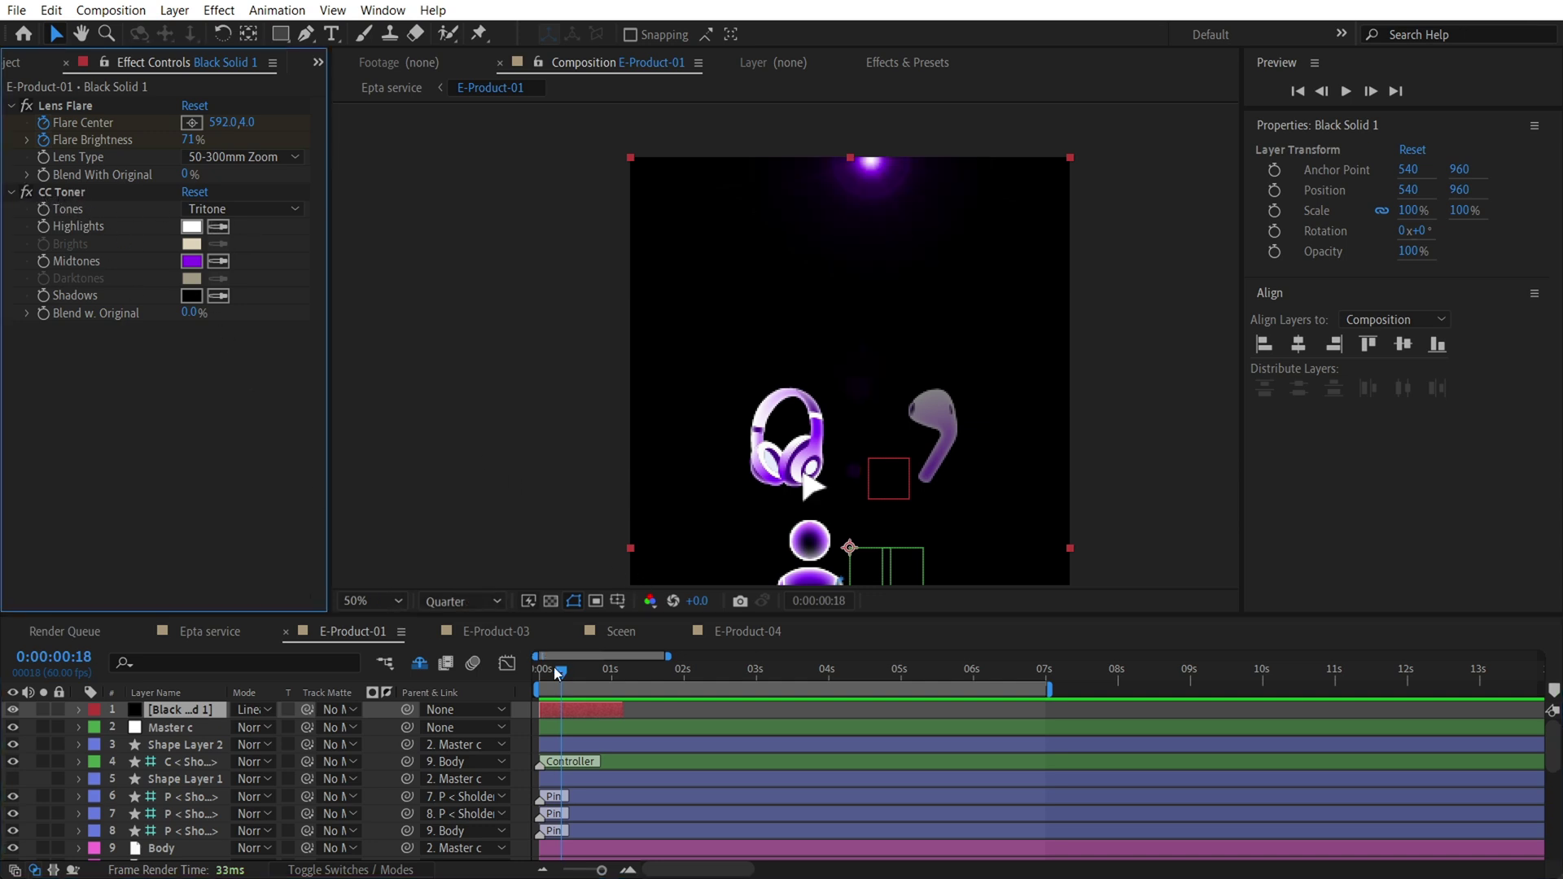
Examine the figure, headphones and earbud at frame 46, once the opening flare has faded
left_click_drag(556, 669, 596, 683)
key("h")
left_click_drag(814, 501, 806, 233)
key("v")
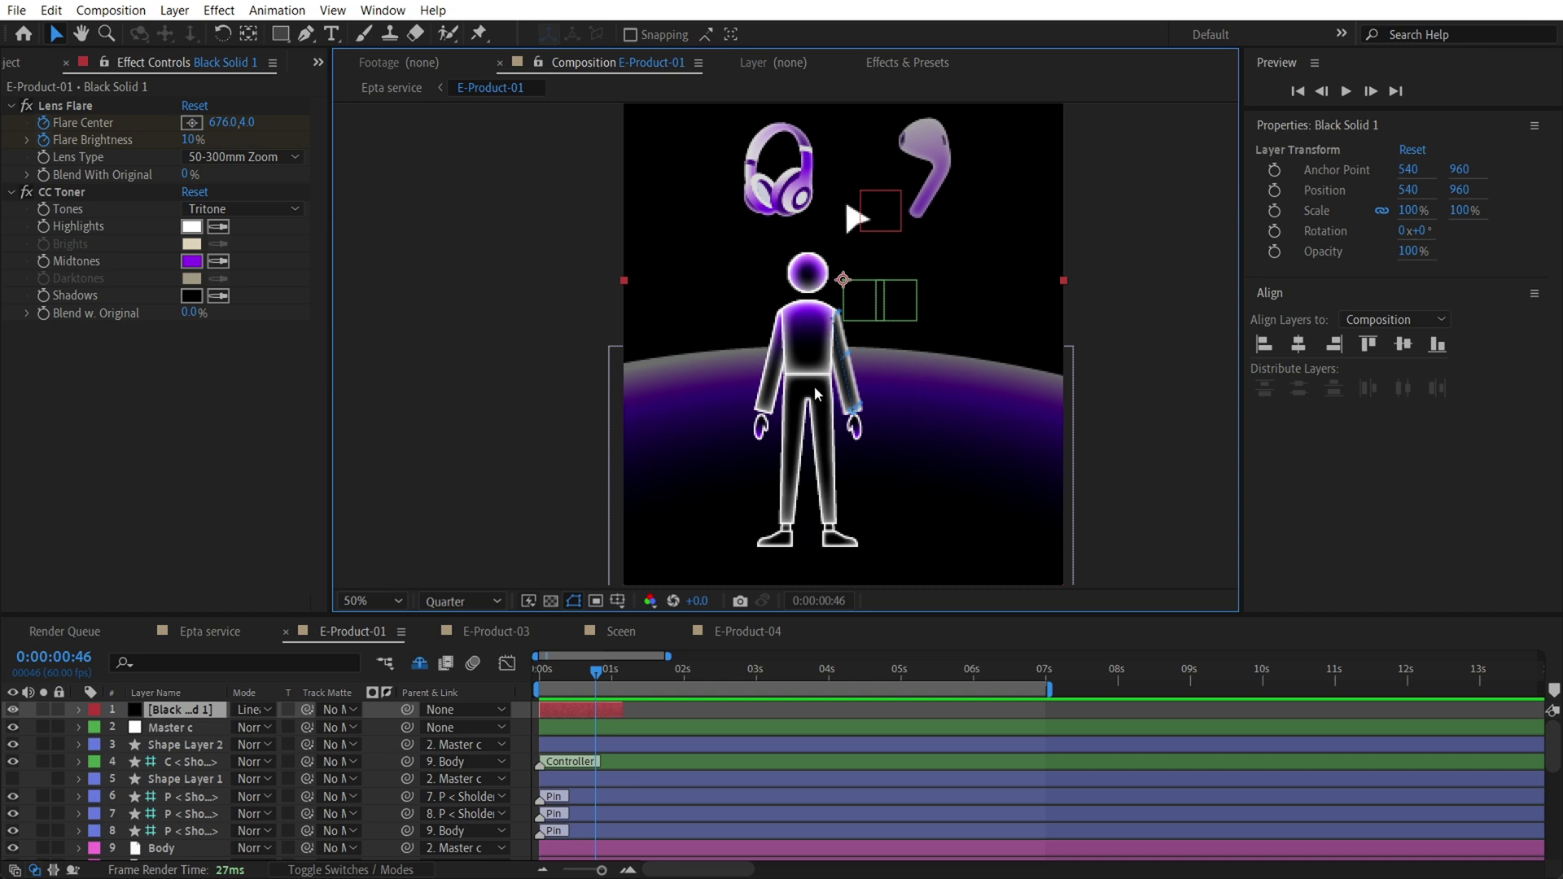
left_click_drag(911, 288, 889, 357)
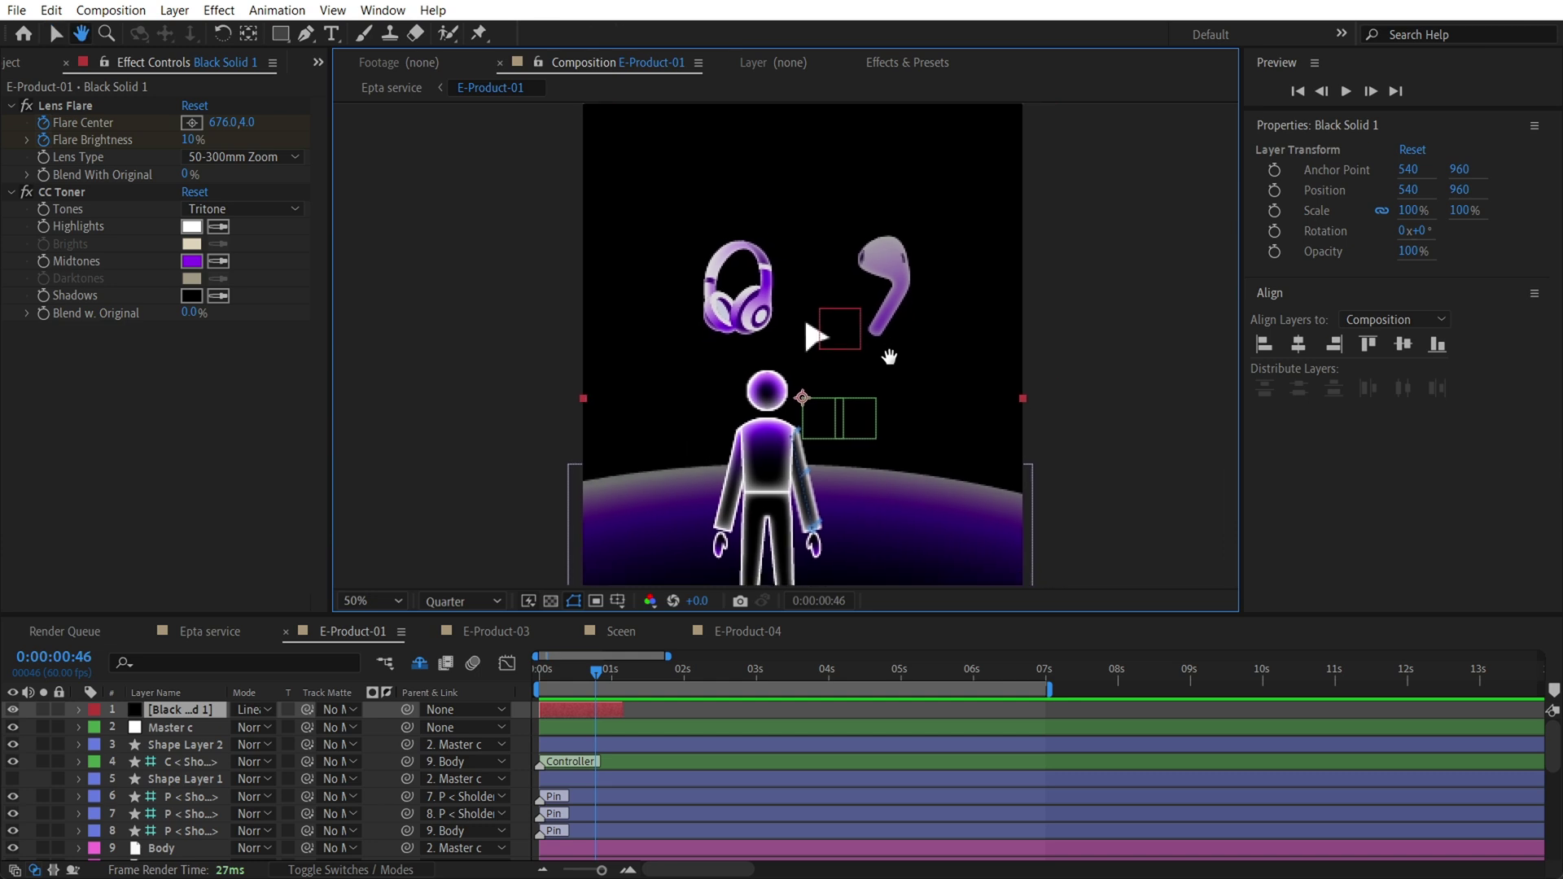
scroll(845, 476, "down", 2)
scroll(843, 476, "up", 2)
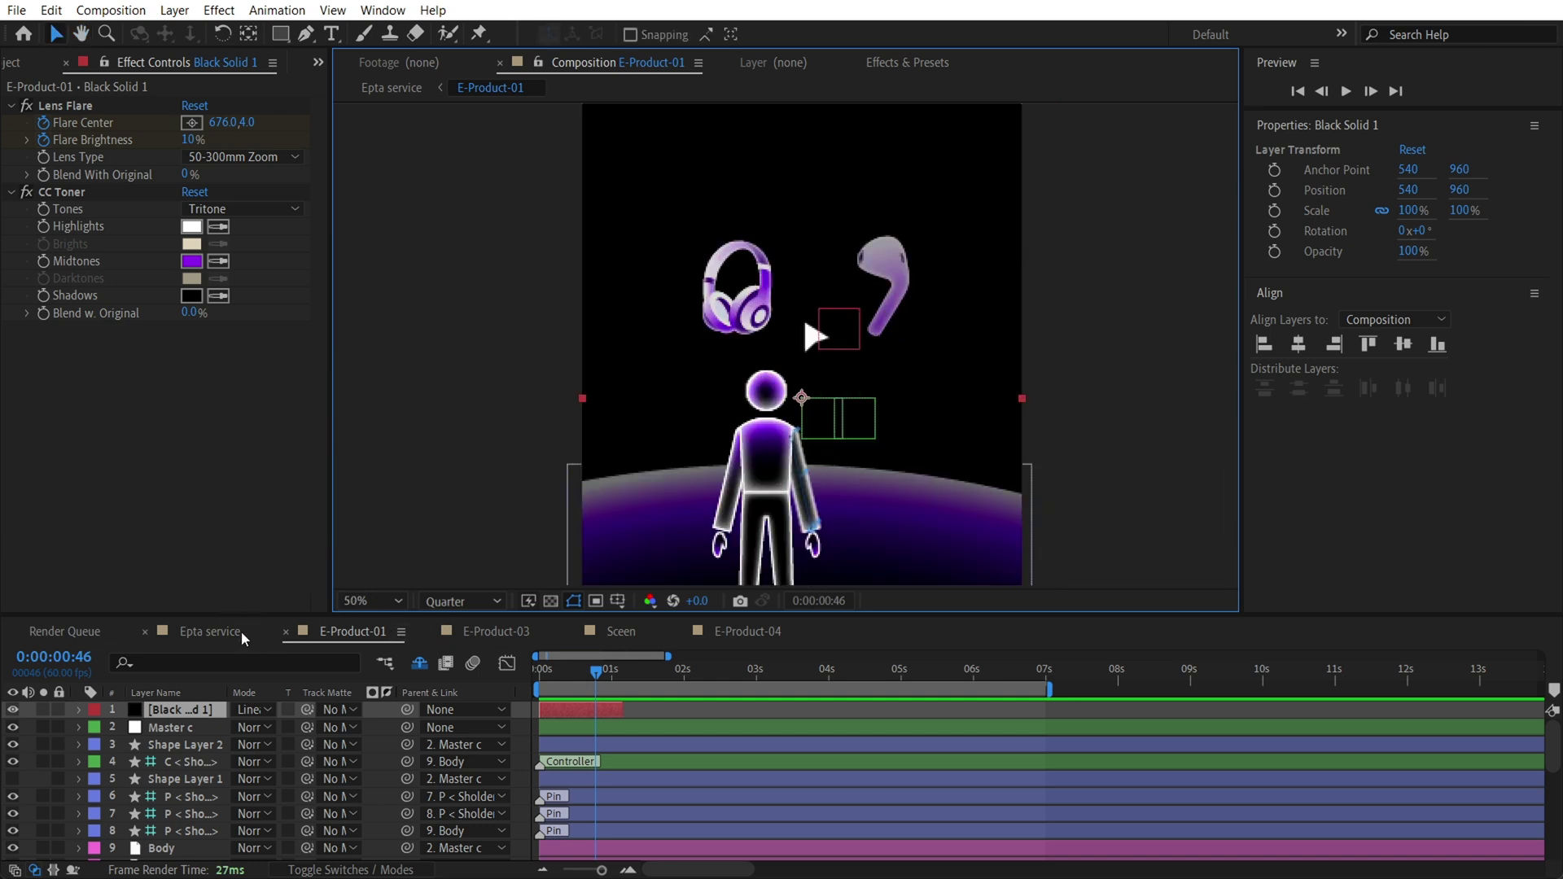
scroll(651, 574, "down", 2)
Compare the flare at frame 3 with CC Toner switched off and on again
left_click(541, 672)
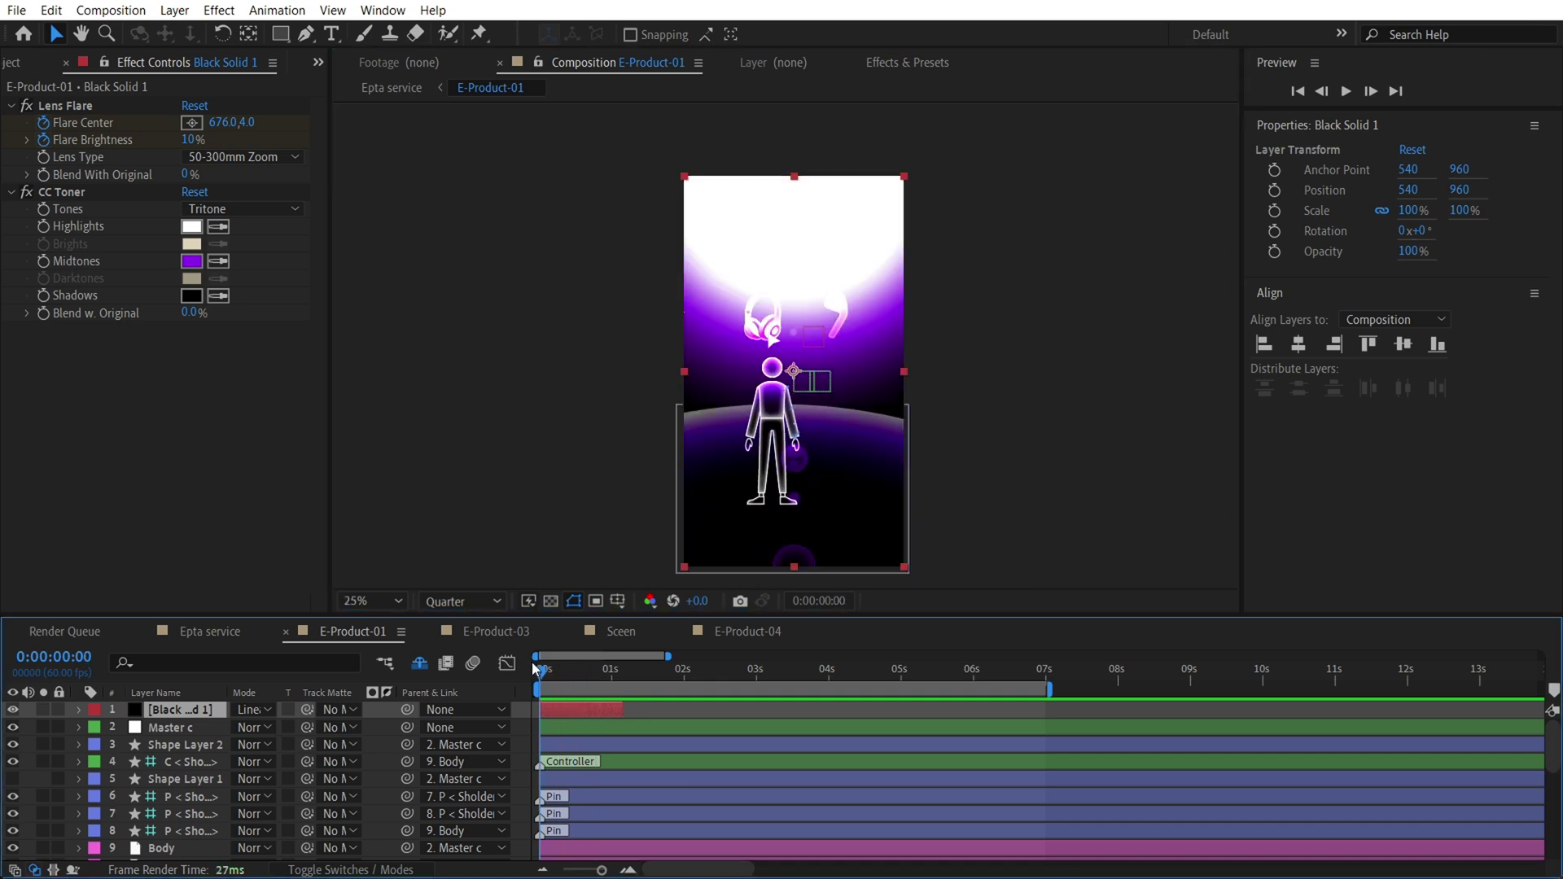
left_click(544, 670)
left_click(27, 191)
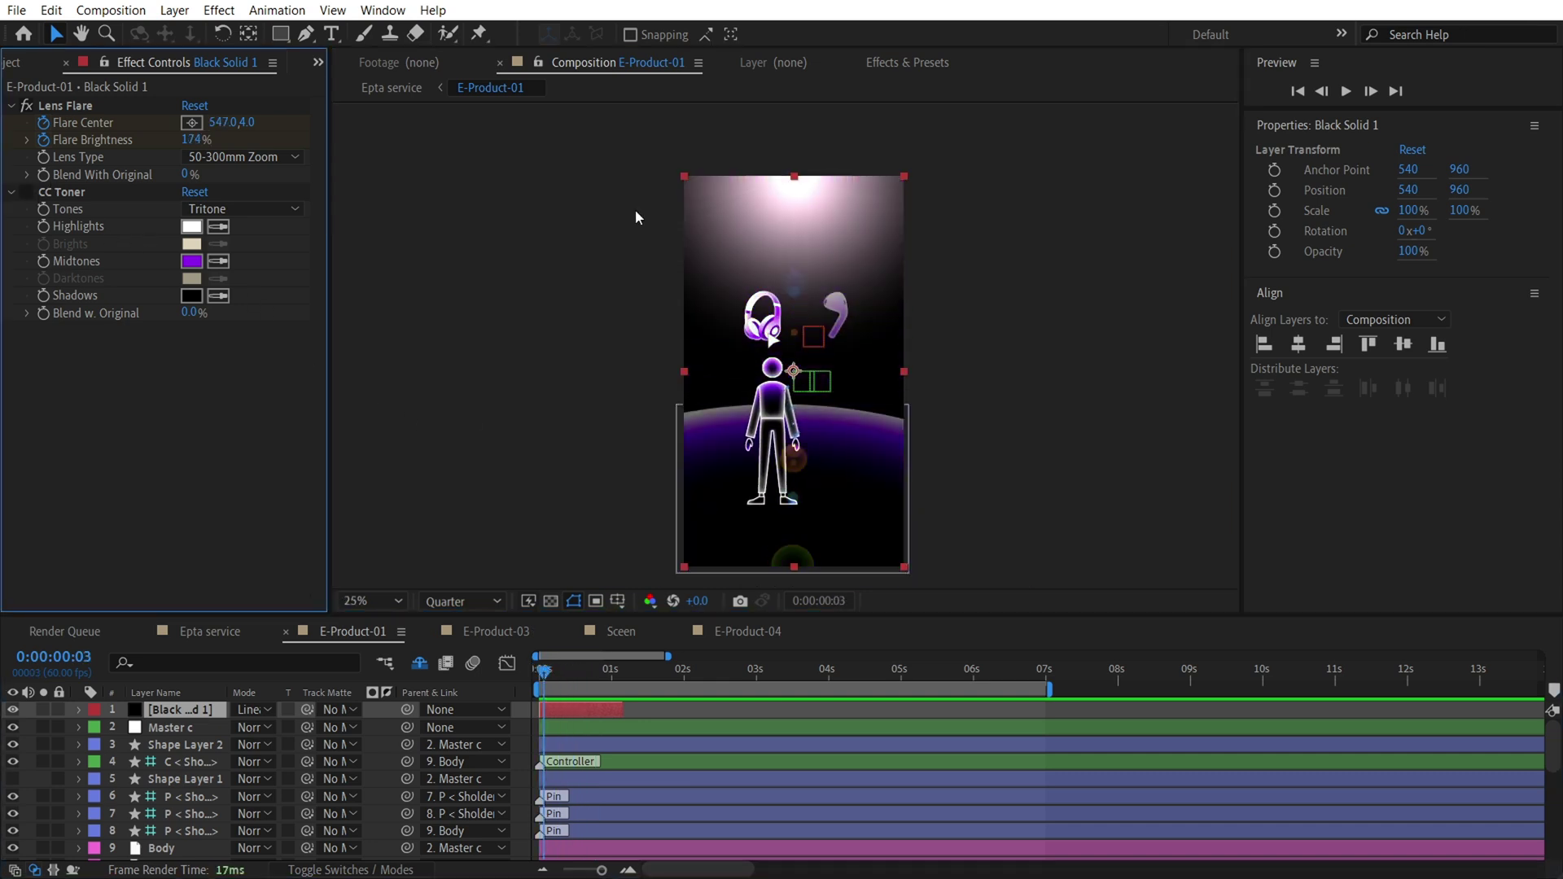
scroll(811, 233, "up", 1)
left_click(27, 191)
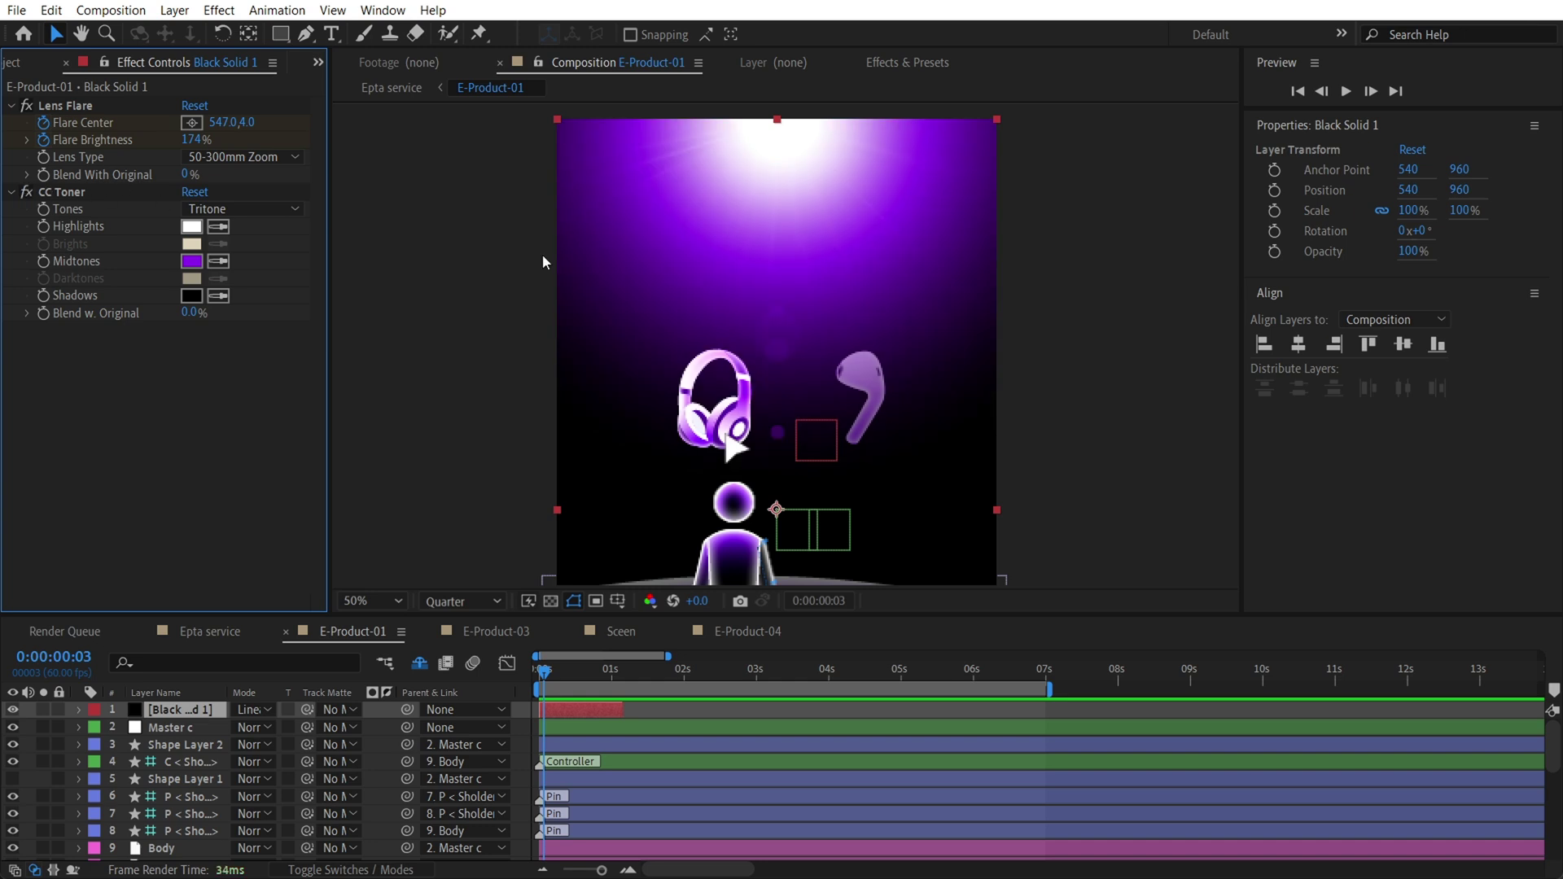
Review the figure and product icons through the end of the flare, up to 0:00:01:04
left_click_drag(544, 673, 568, 675)
left_click_drag(847, 502, 859, 393)
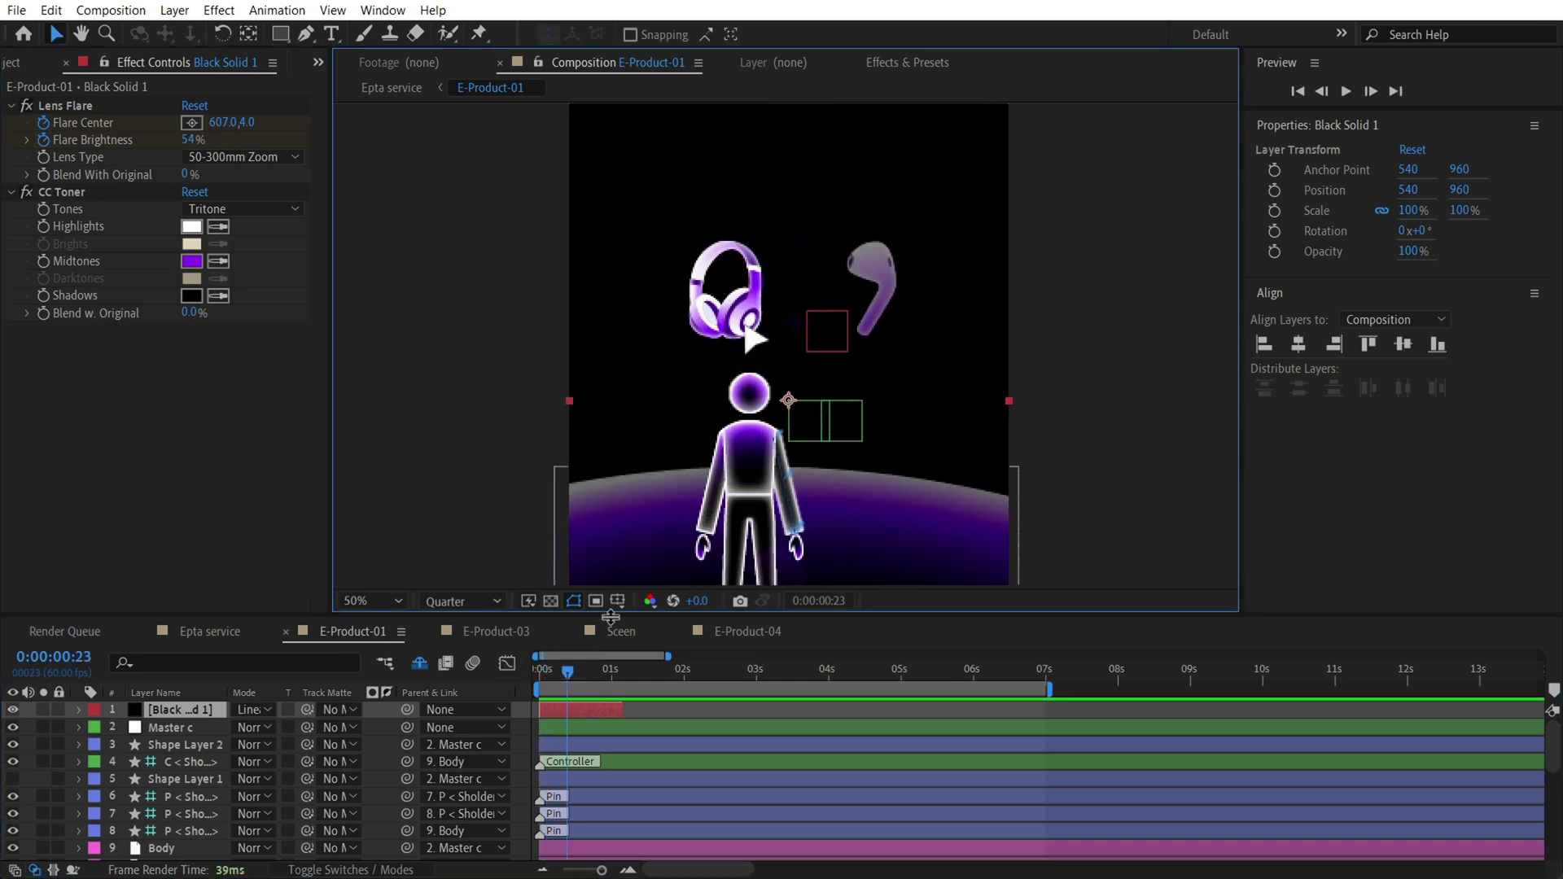
left_click_drag(763, 466, 774, 325)
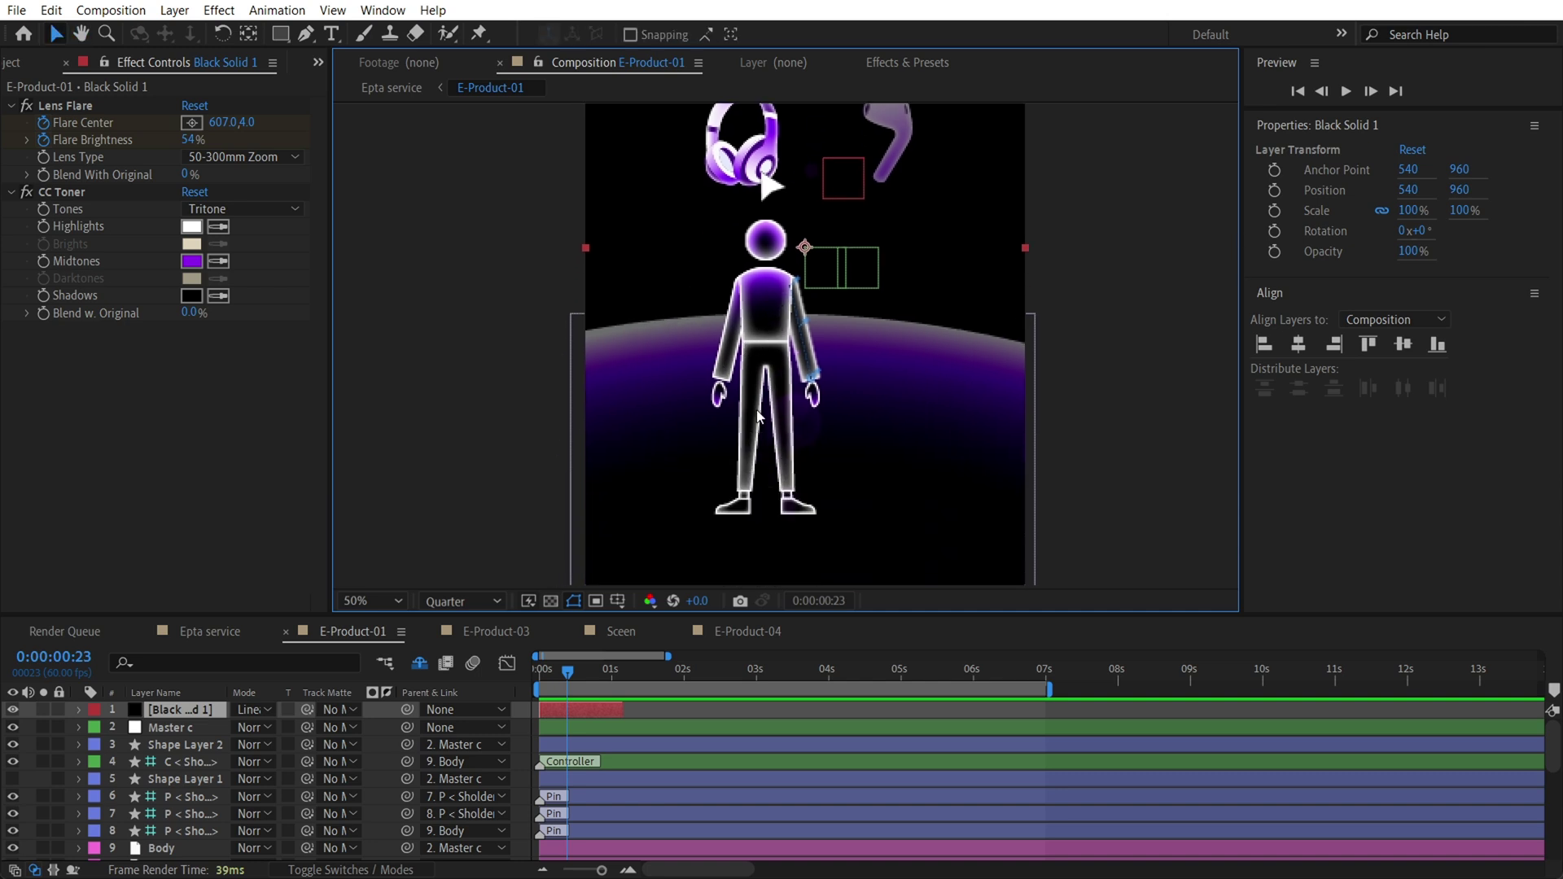
left_click_drag(846, 250, 835, 340)
left_click_drag(568, 667, 614, 674)
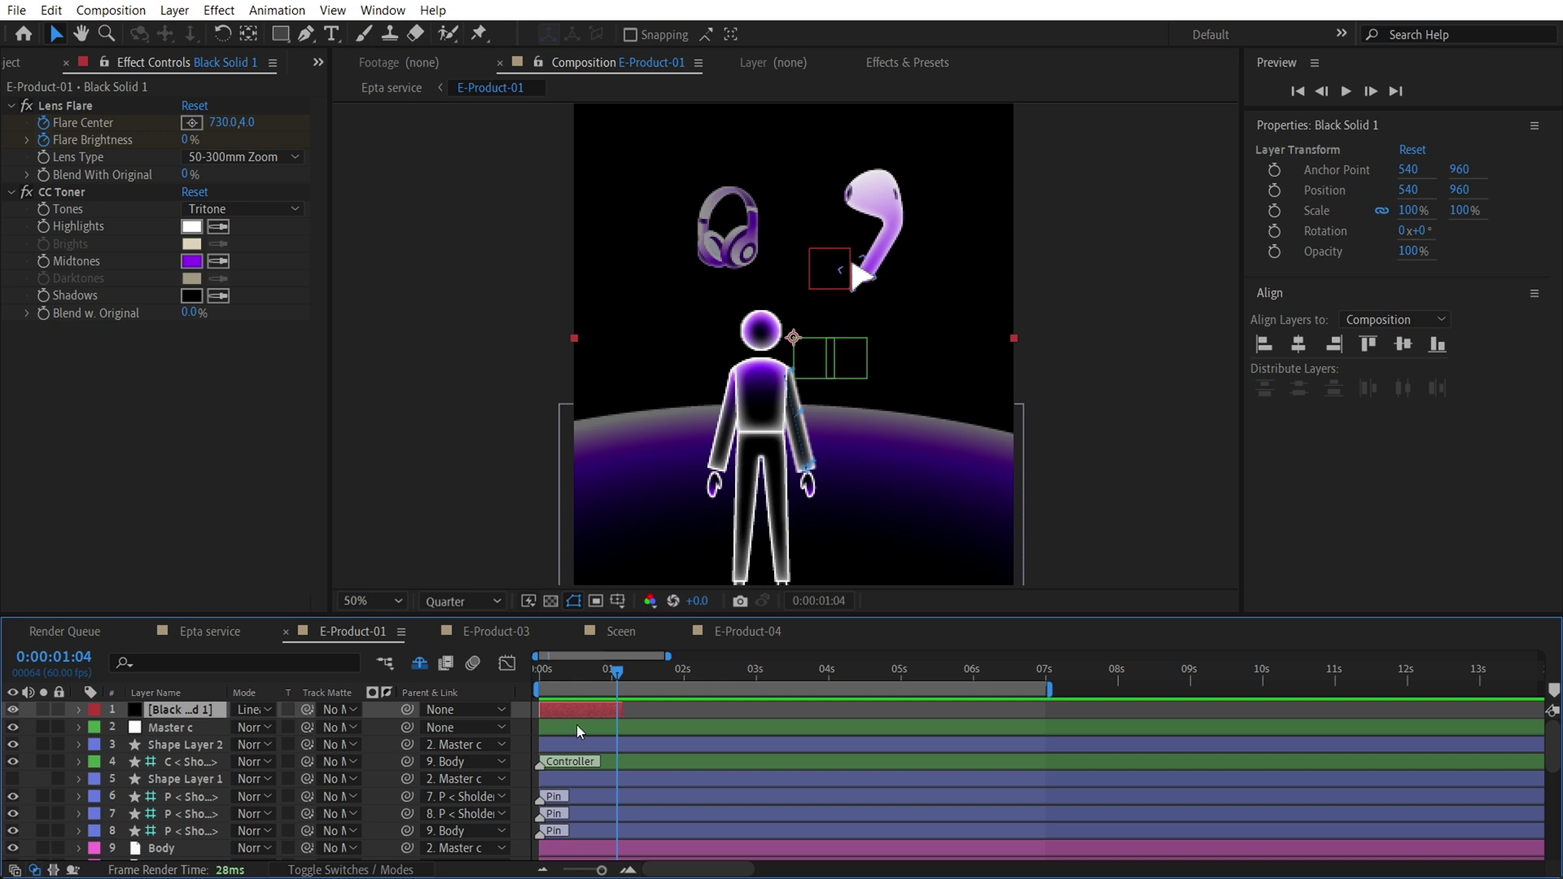
Select the Headphone layer, reveal its Scale keyframes, and review the shrinking headphones up to 0:00:01:41
scroll(184, 789, "down", 3)
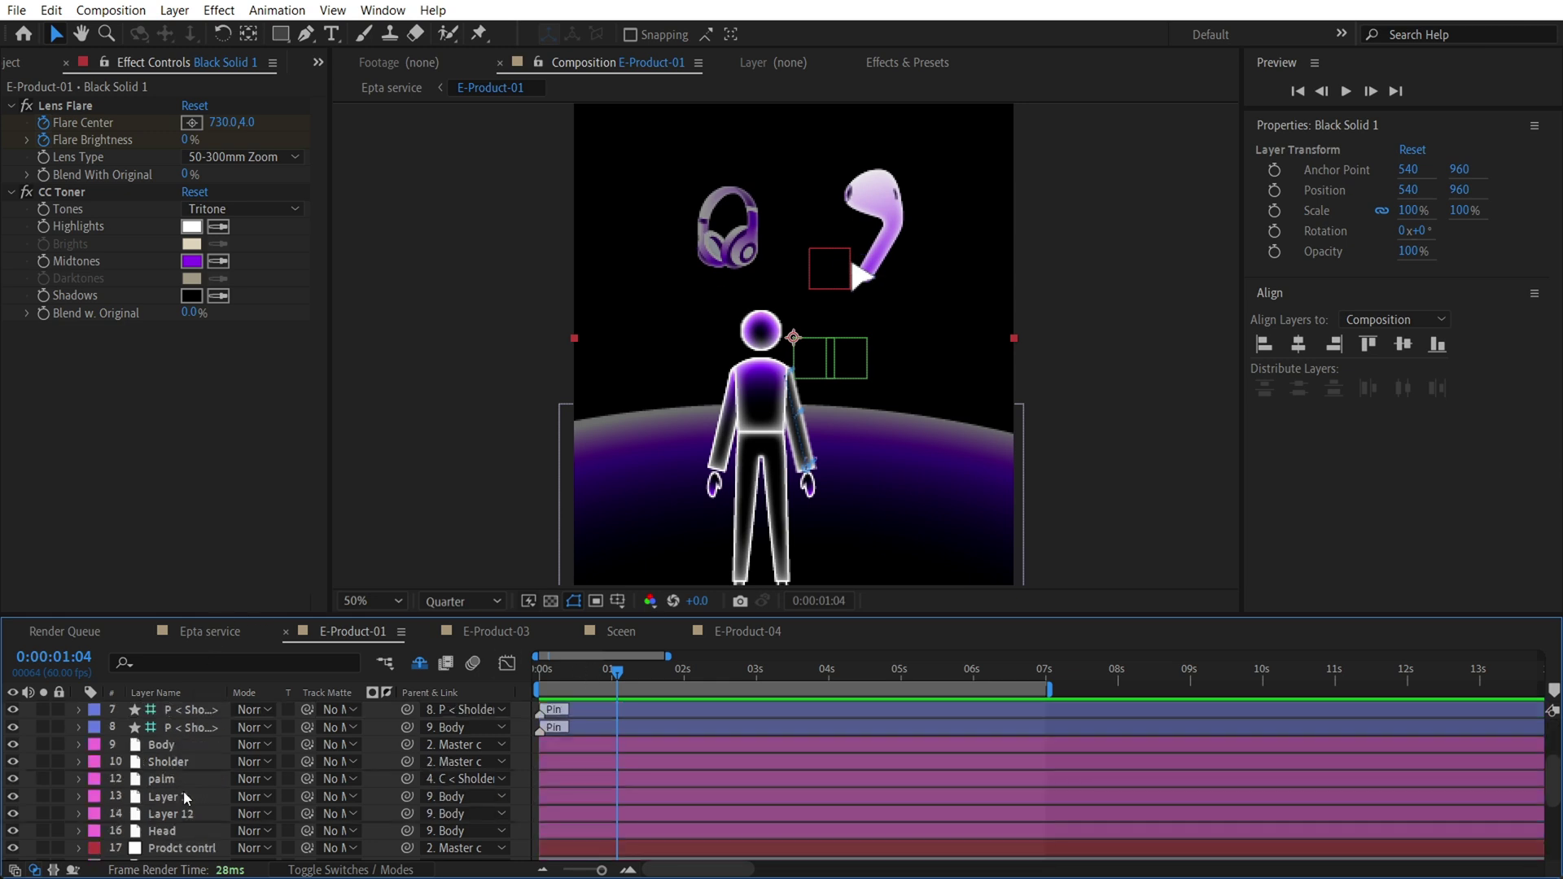
scroll(184, 784, "down", 3)
left_click(184, 781)
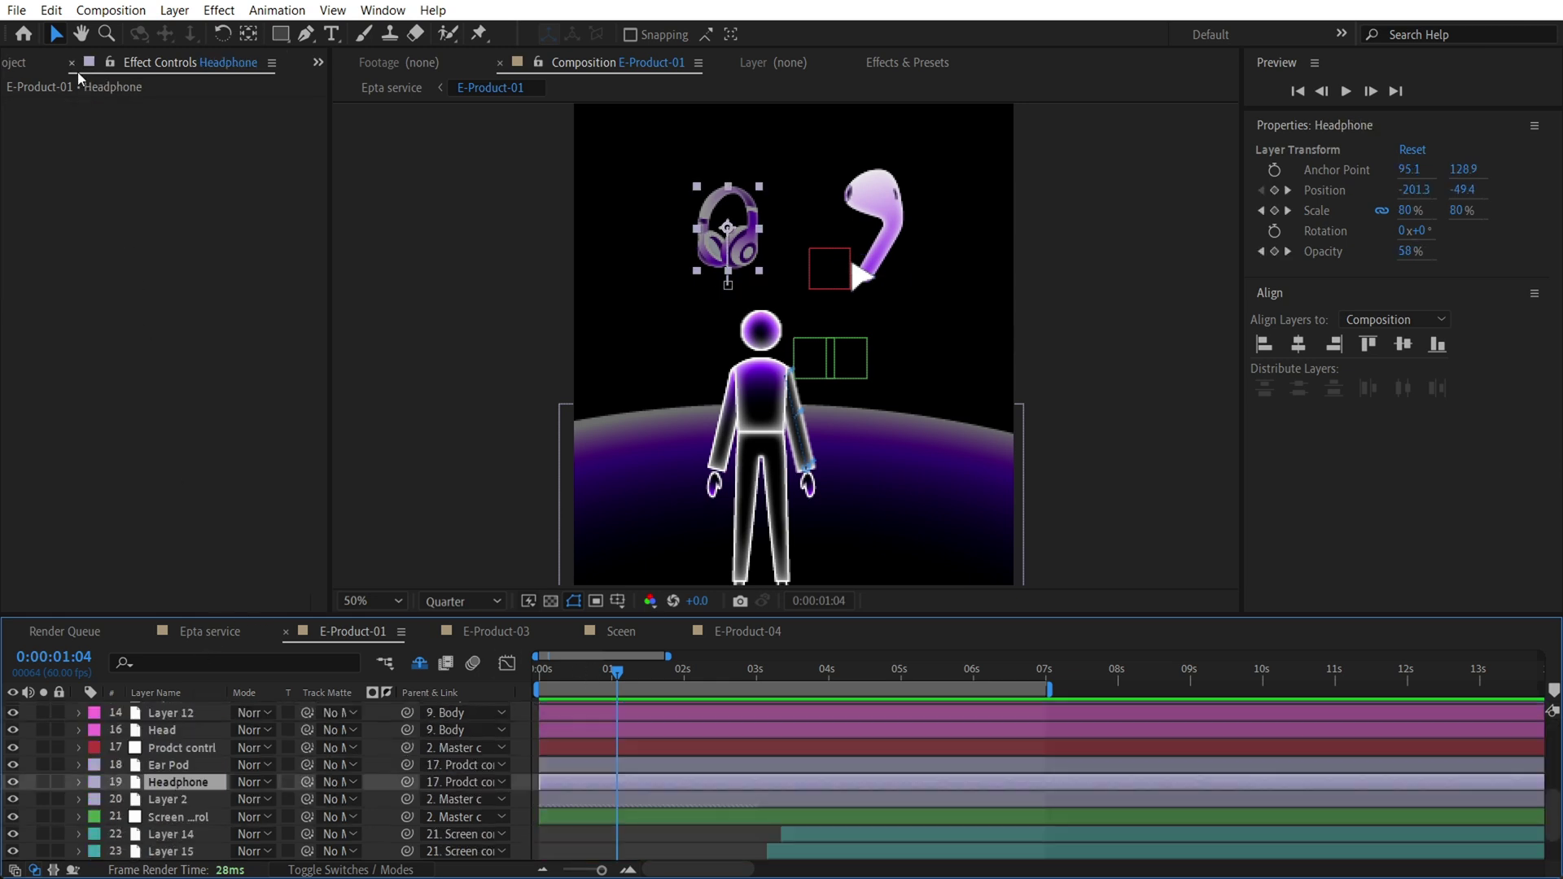
key("s")
left_click_drag(628, 668, 669, 690)
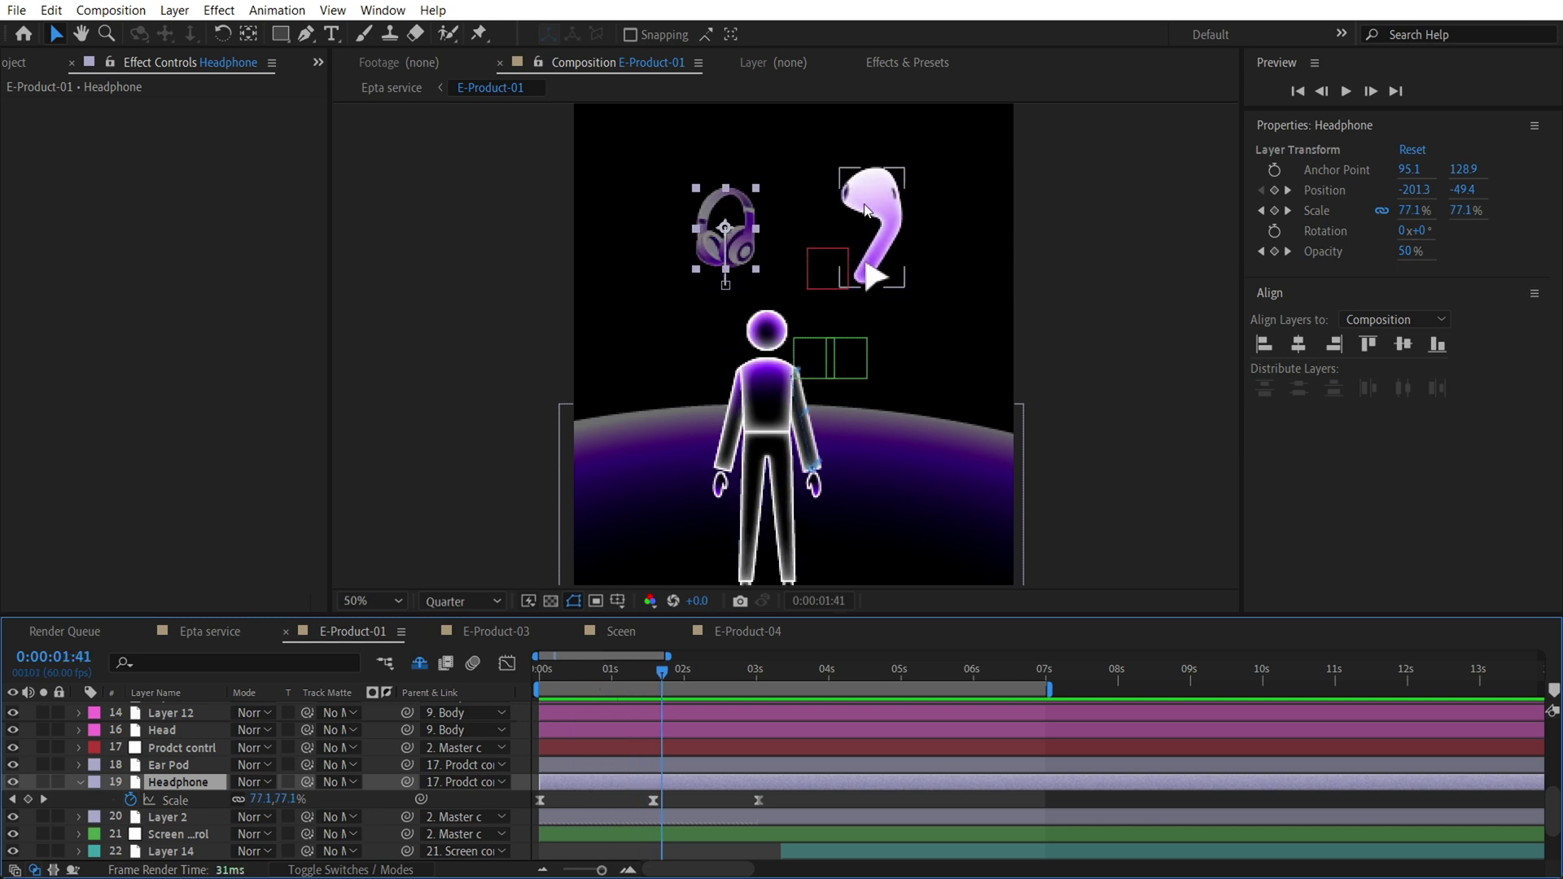
Select the figure's Body layer to inspect its extent and motion path in the composition, and clear the selection
left_click(765, 479)
scroll(765, 479, "down", 2)
scroll(223, 764, "up", 3)
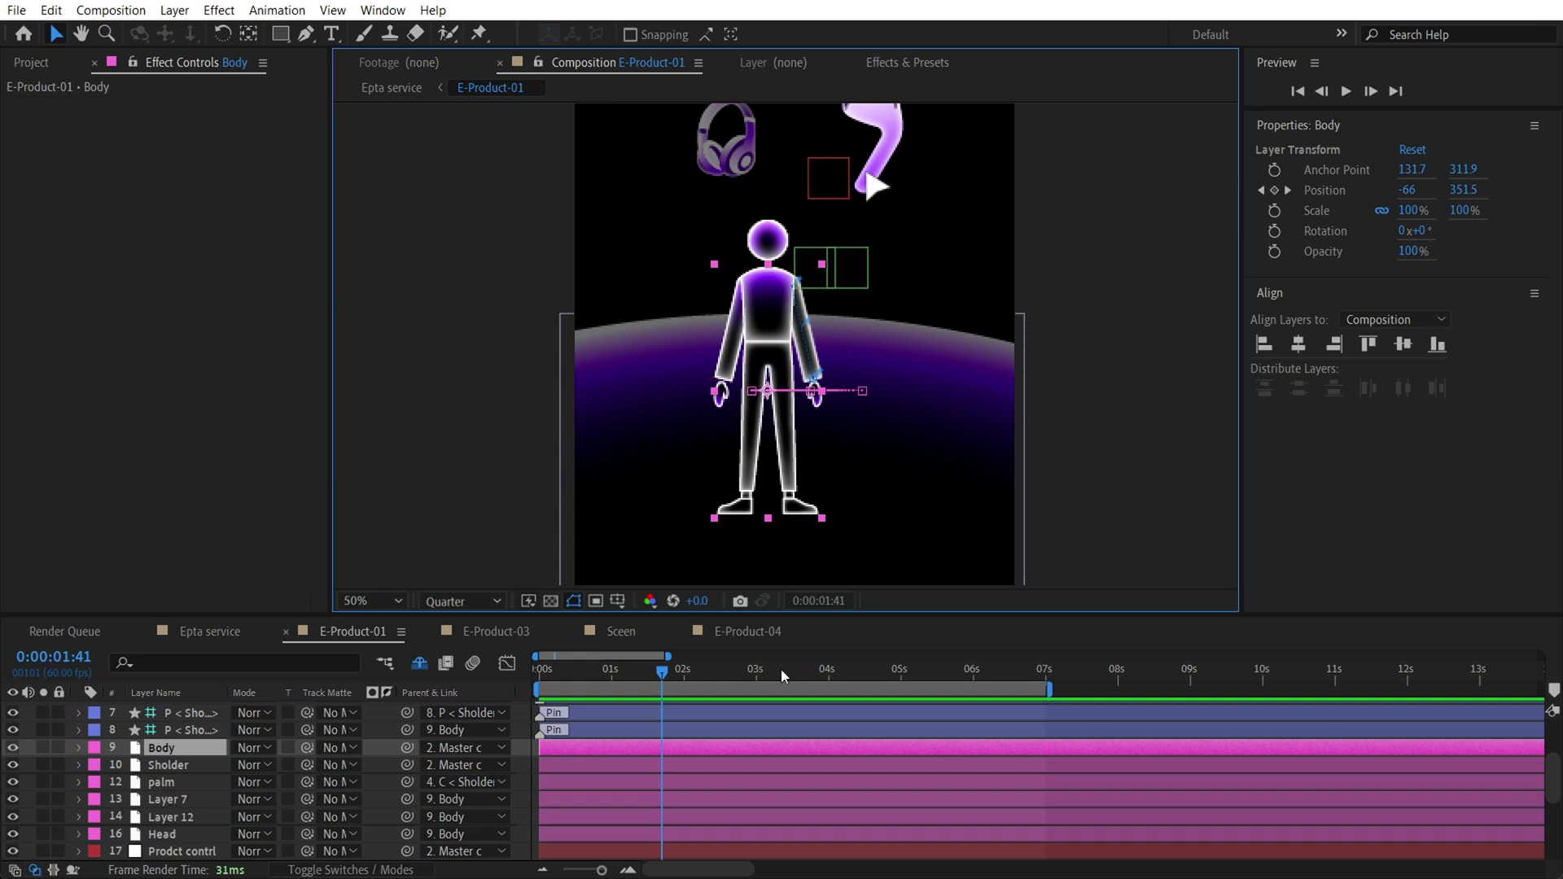
left_click(1057, 410)
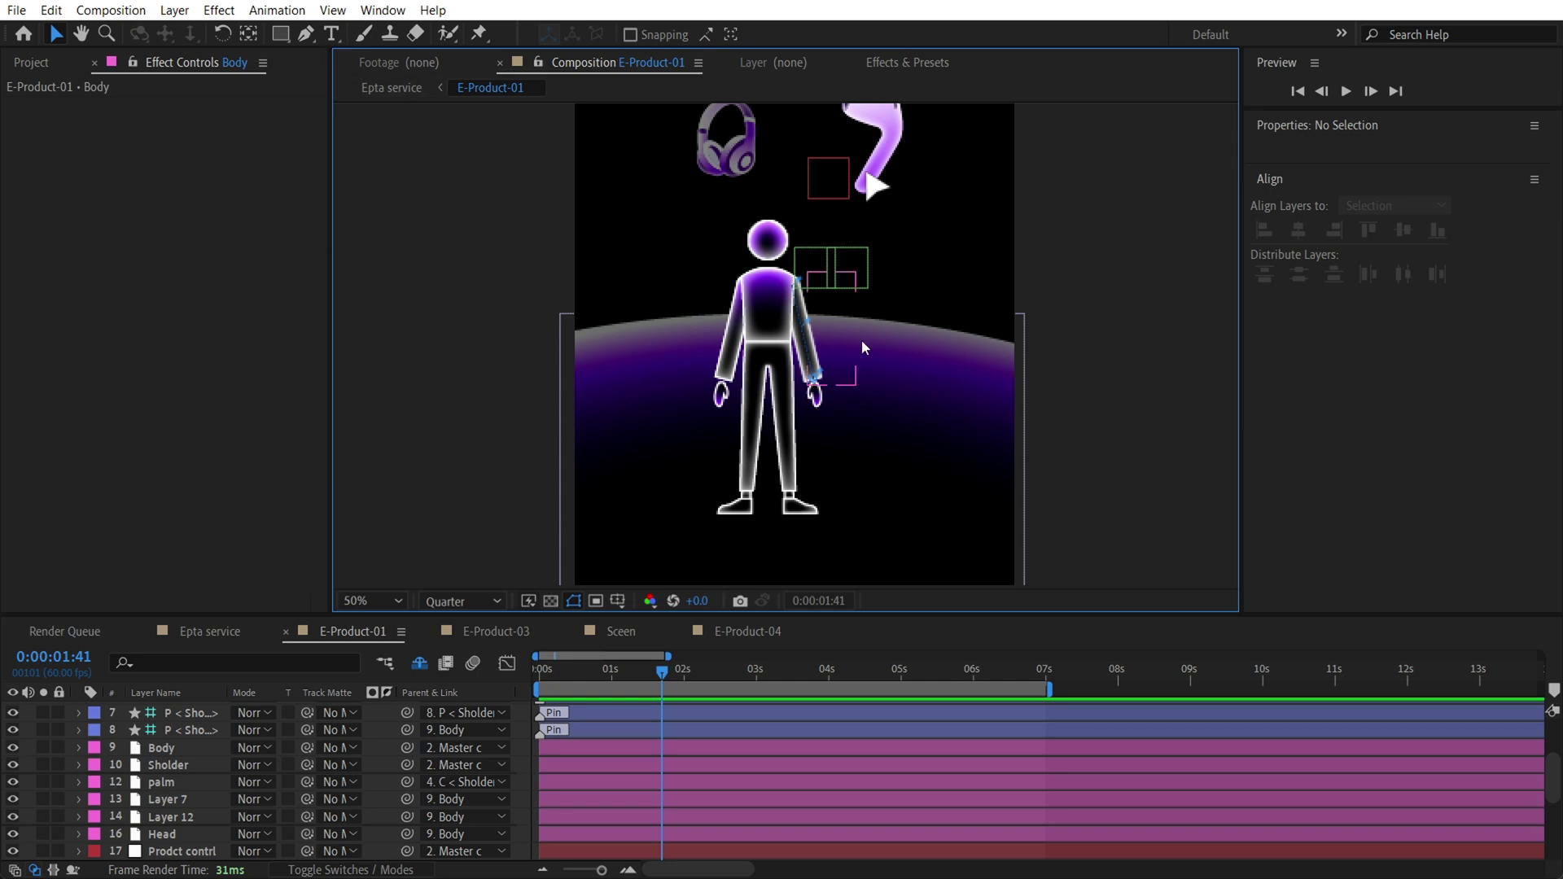
Recheck the extent of the figure's Body layer, clear the selection, and review the scene's playback through to 0:00:05:31
left_click(779, 341)
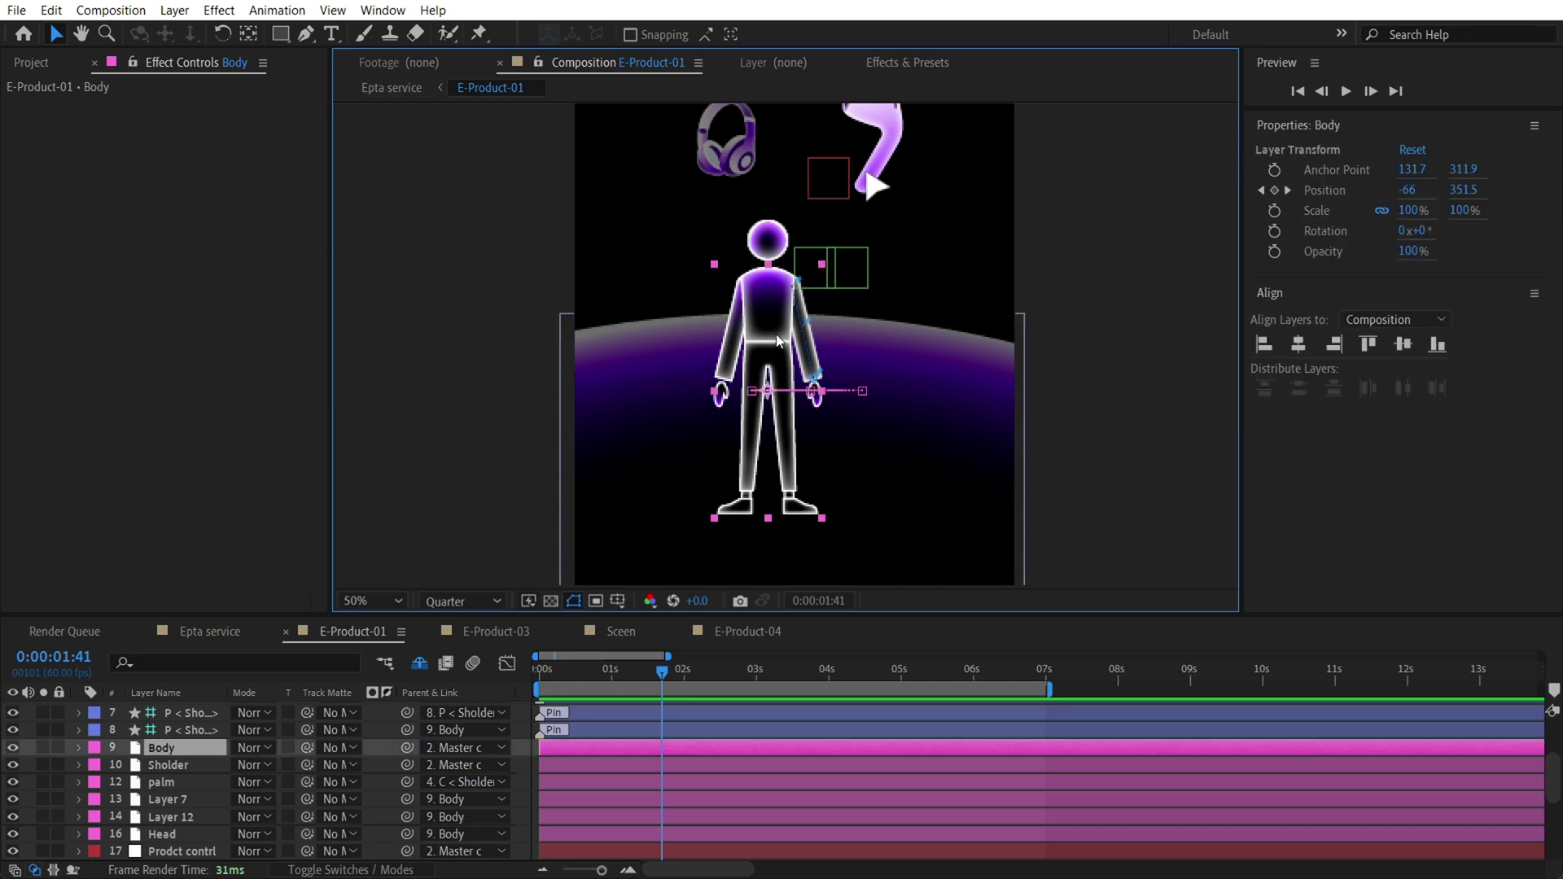
left_click(1032, 334)
scroll(751, 371, "up", 3)
scroll(751, 371, "down", 3)
left_click(754, 675)
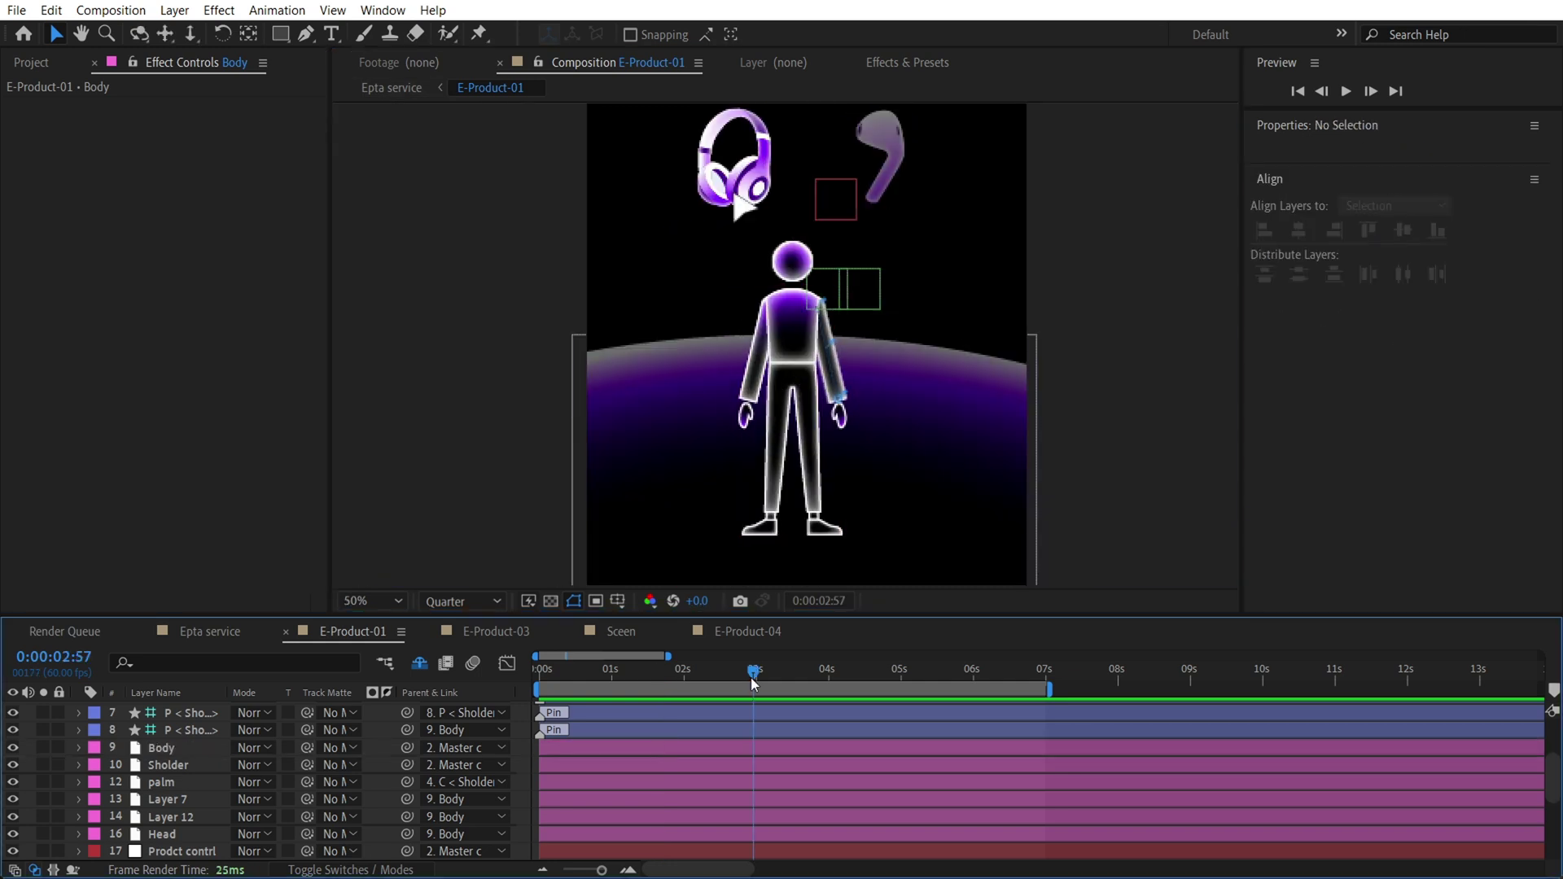
left_click_drag(753, 682, 832, 669)
left_click_drag(936, 351, 921, 407)
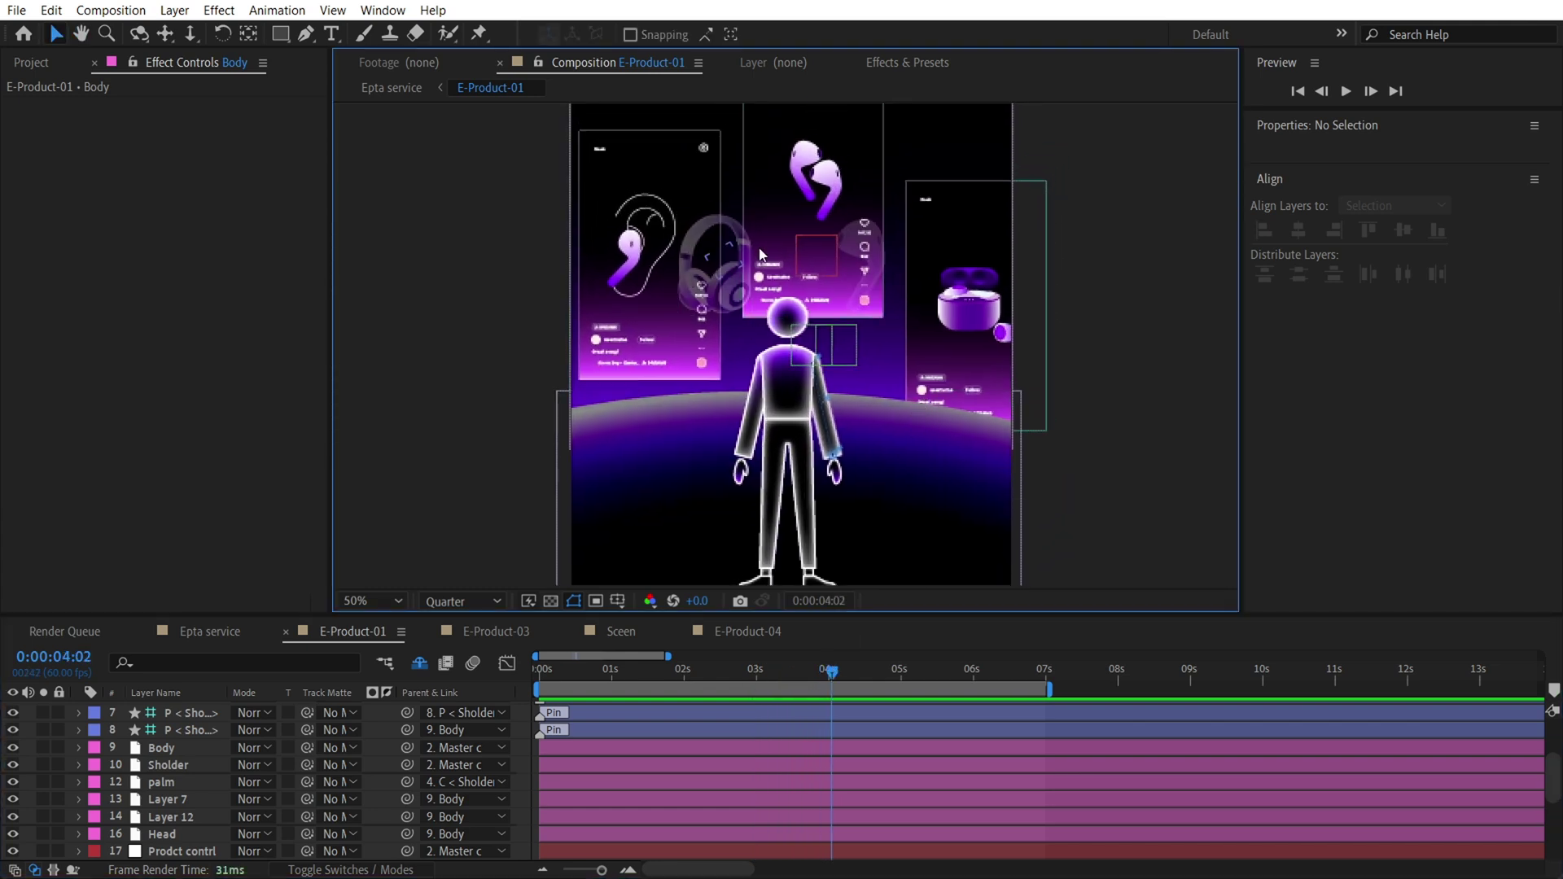
left_click_drag(831, 669, 938, 682)
Select the glowing horizon layer, Layer 2, and compare the scene with that layer hidden and shown
left_click(708, 415)
scroll(358, 781, "down", 2)
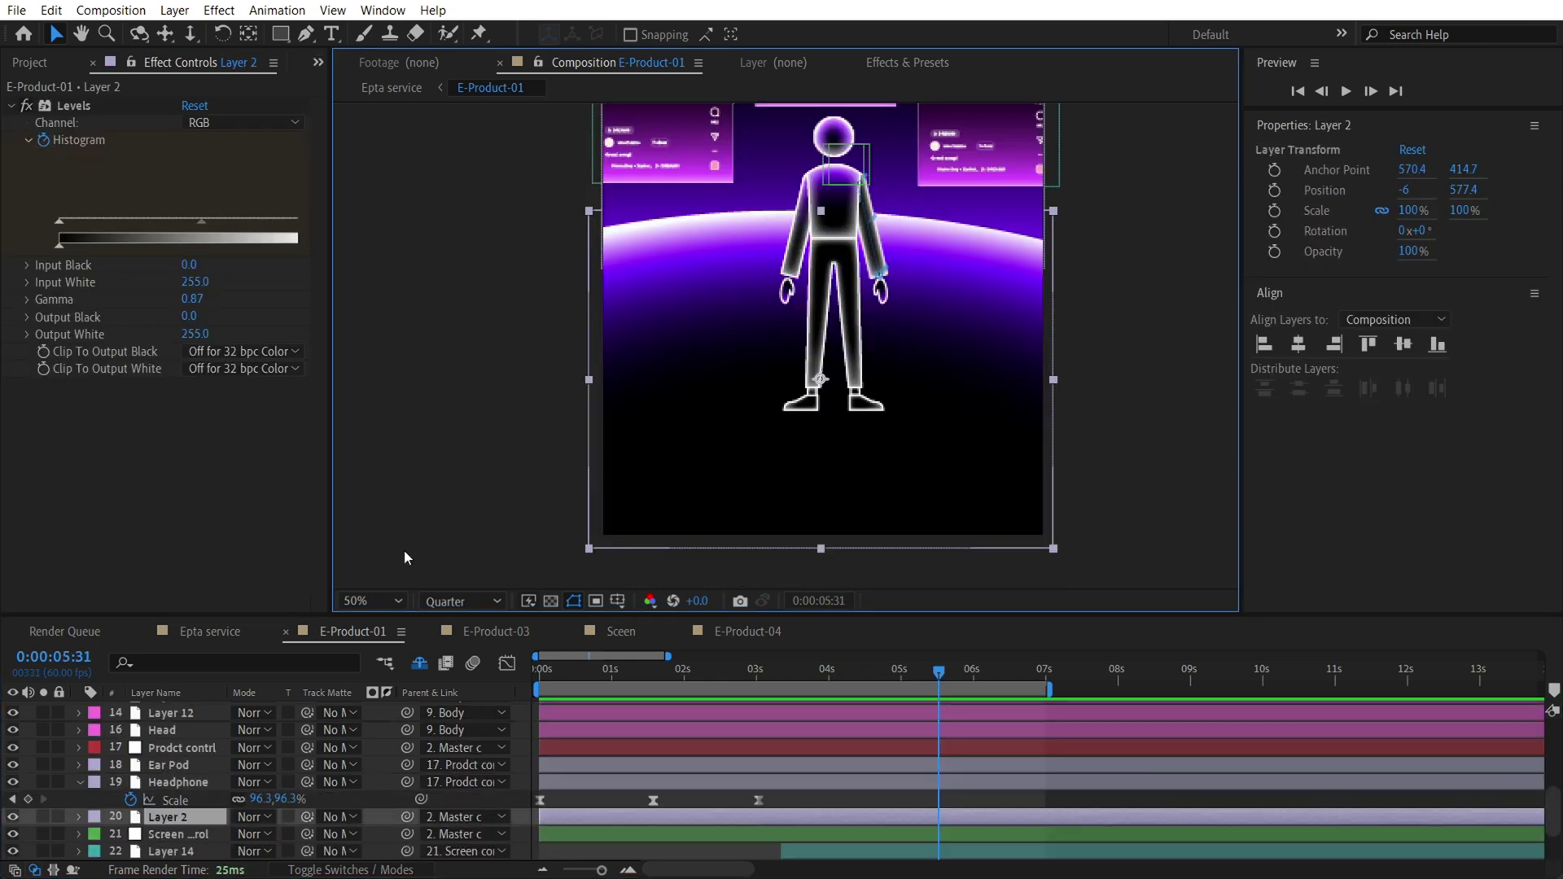
left_click(13, 818)
left_click(13, 818)
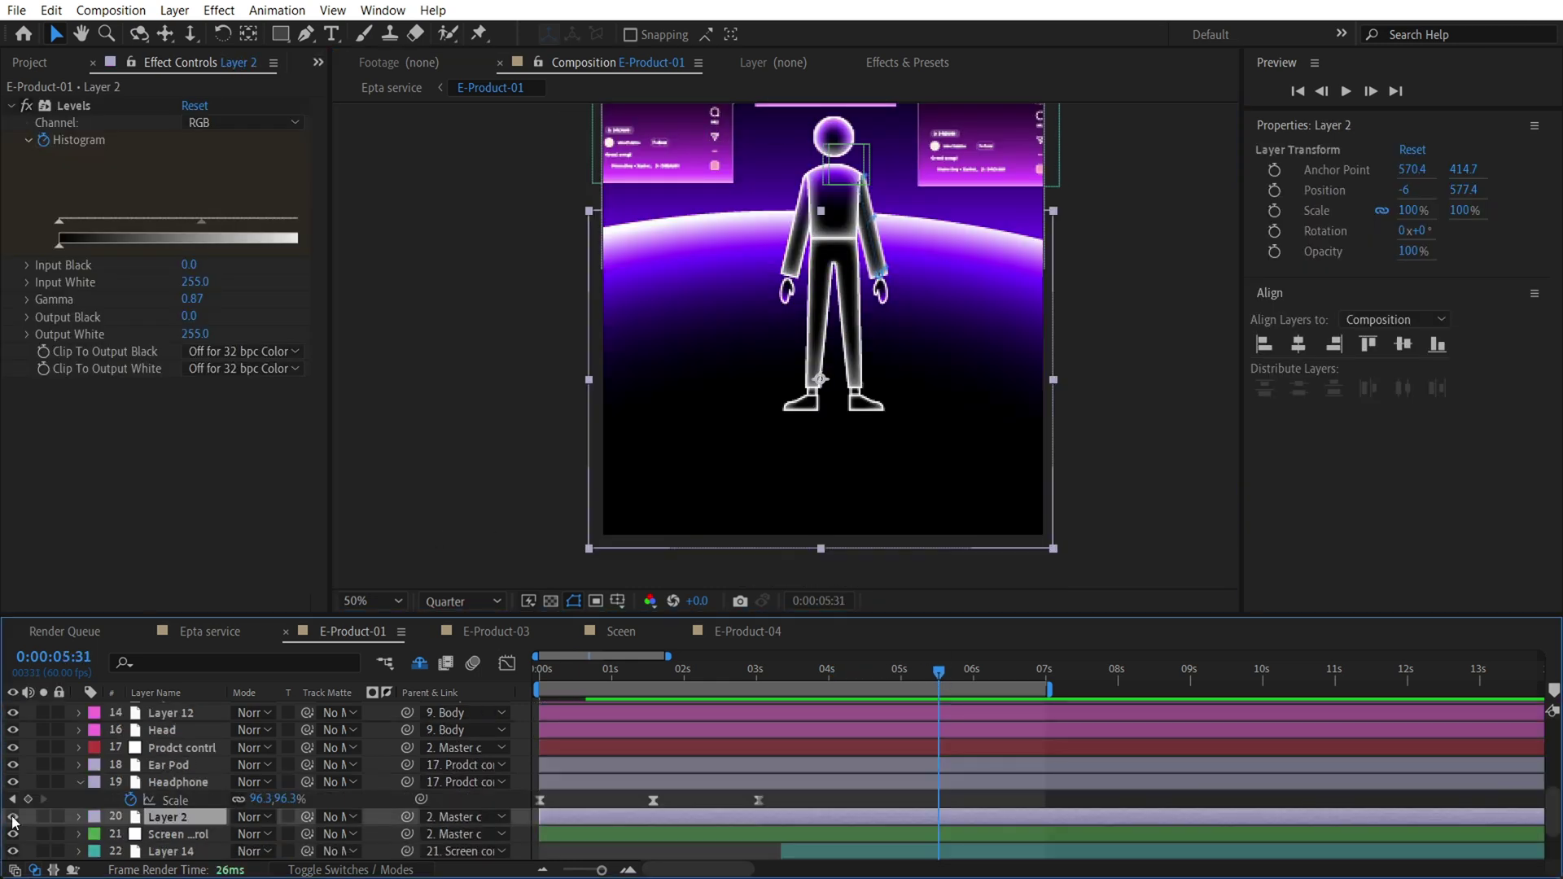
left_click(13, 817)
left_click(13, 817)
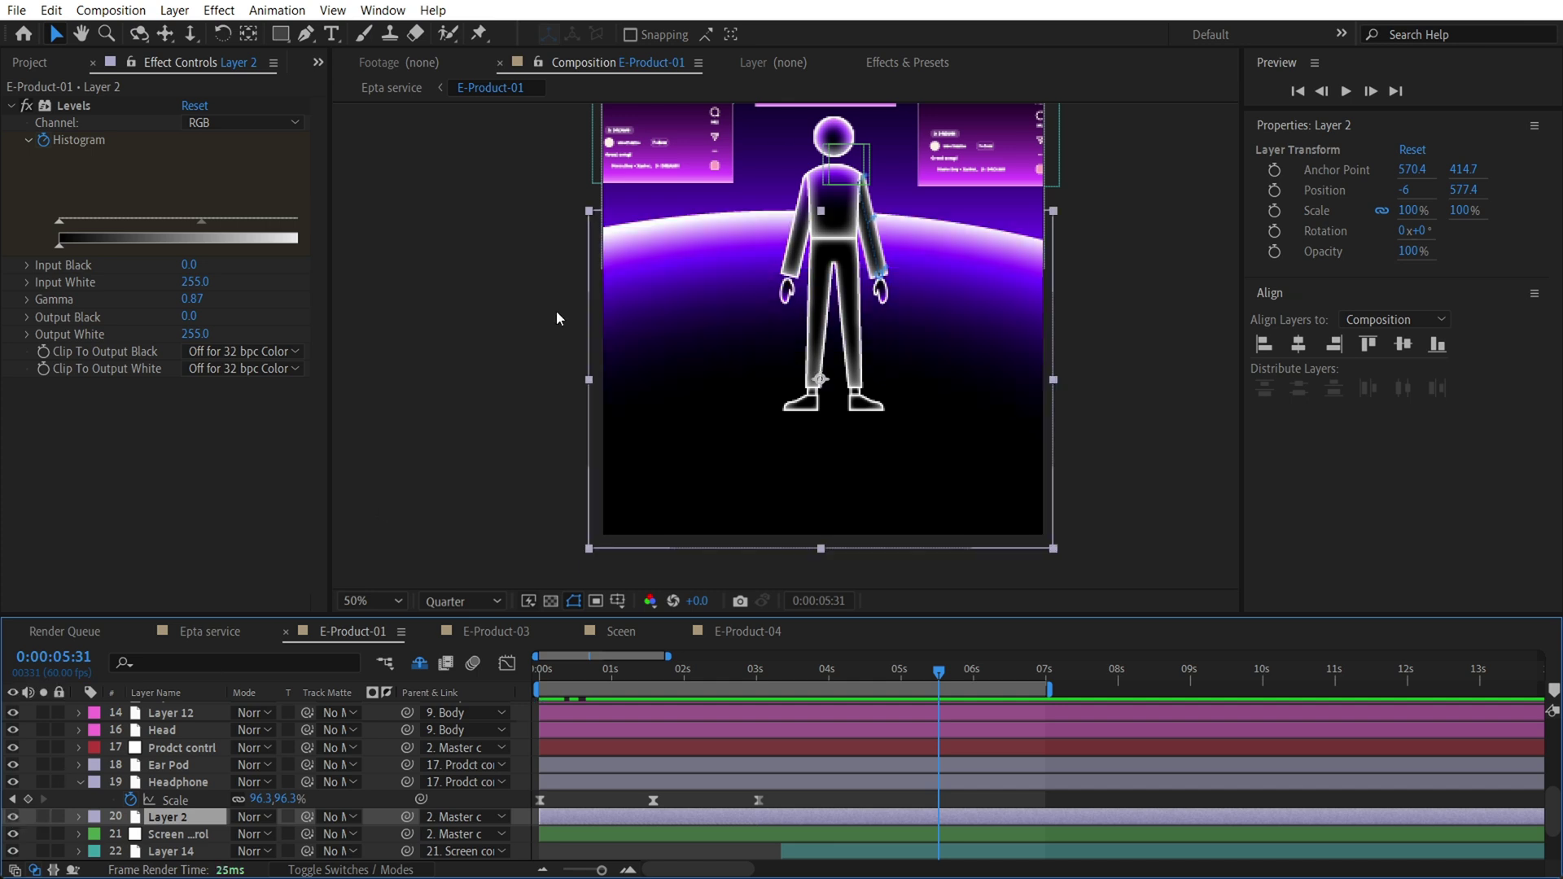
Draw a filled ellipse about 1670 × 1174 px over the horizon on a new shape layer and stretch it wider past both composition sides
left_click(1140, 313)
left_click_drag(280, 33, 350, 82)
left_click_drag(481, 225, 1160, 703)
key("v")
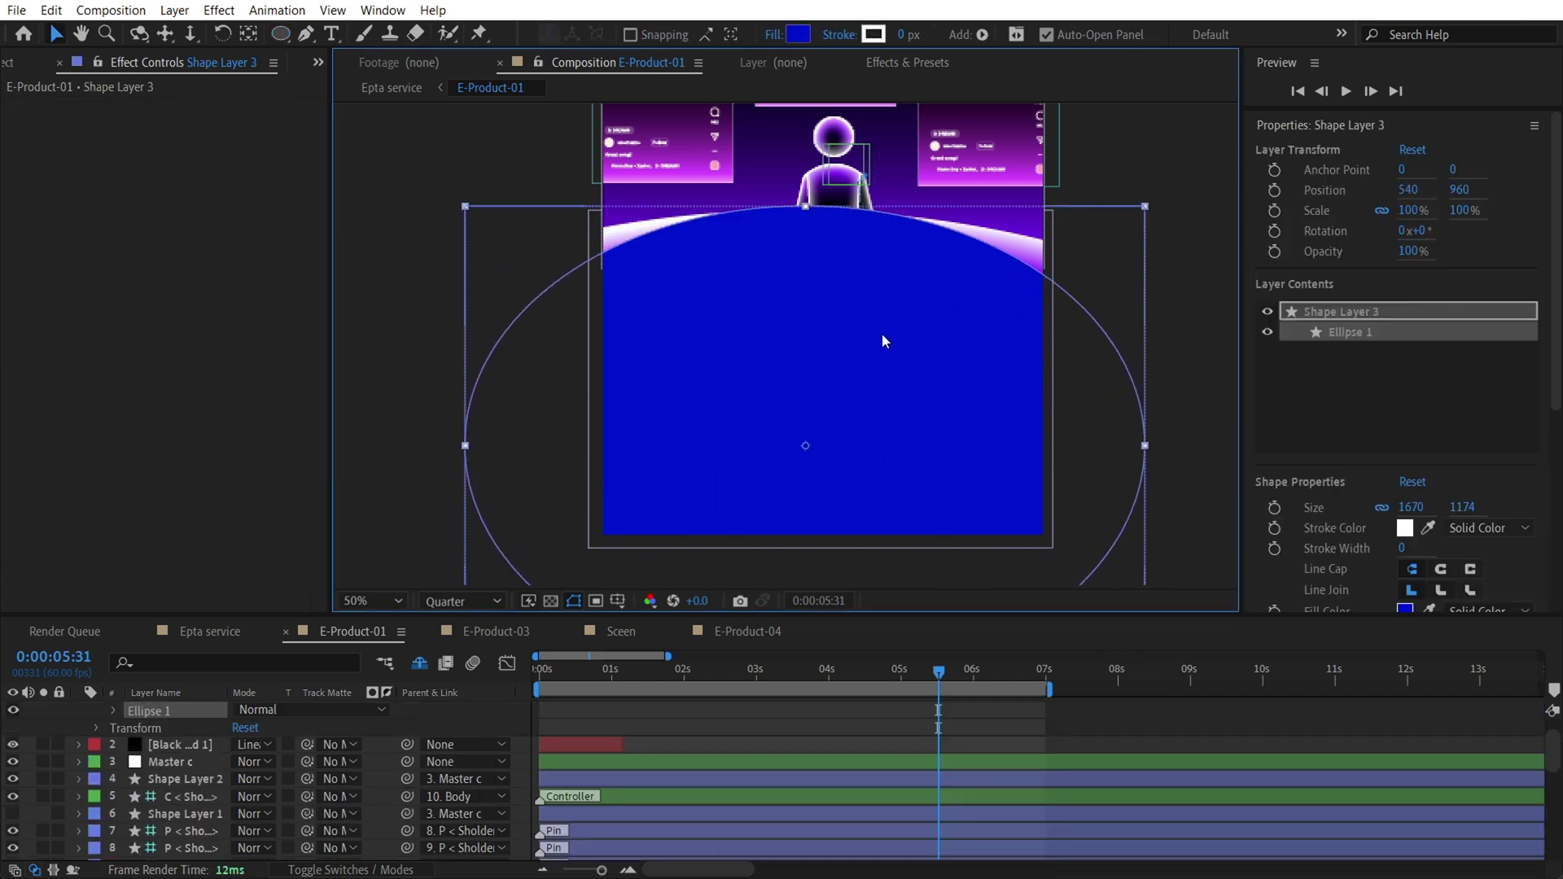
left_click_drag(1145, 445, 1306, 439)
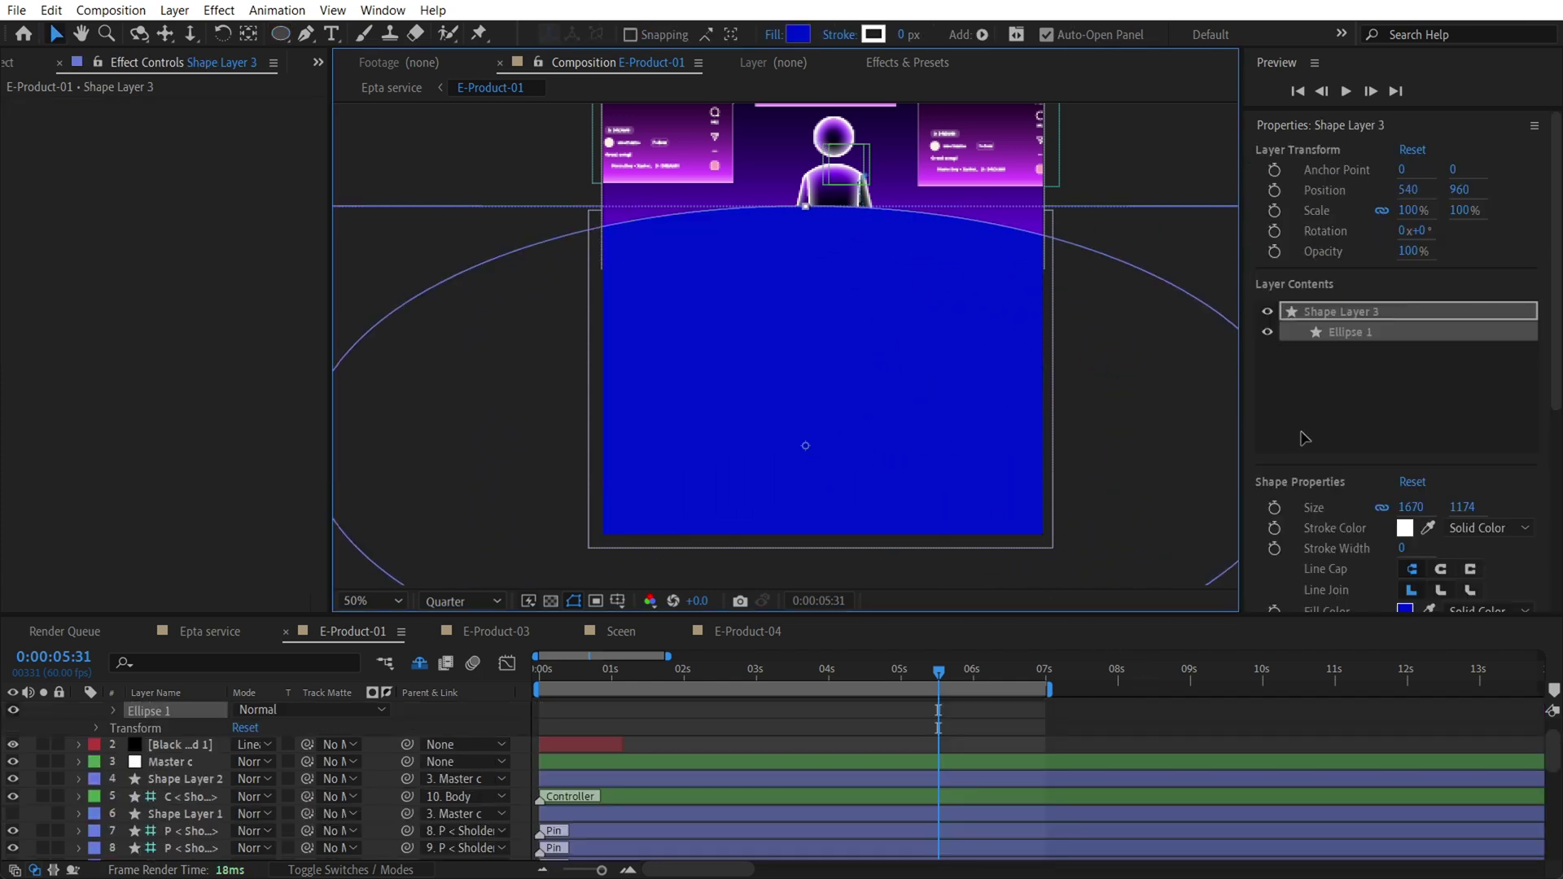
Change the ellipse's fill to a linear gradient running vertically between its upper edge and the composition's lower edge
left_click(775, 34)
left_click(412, 260)
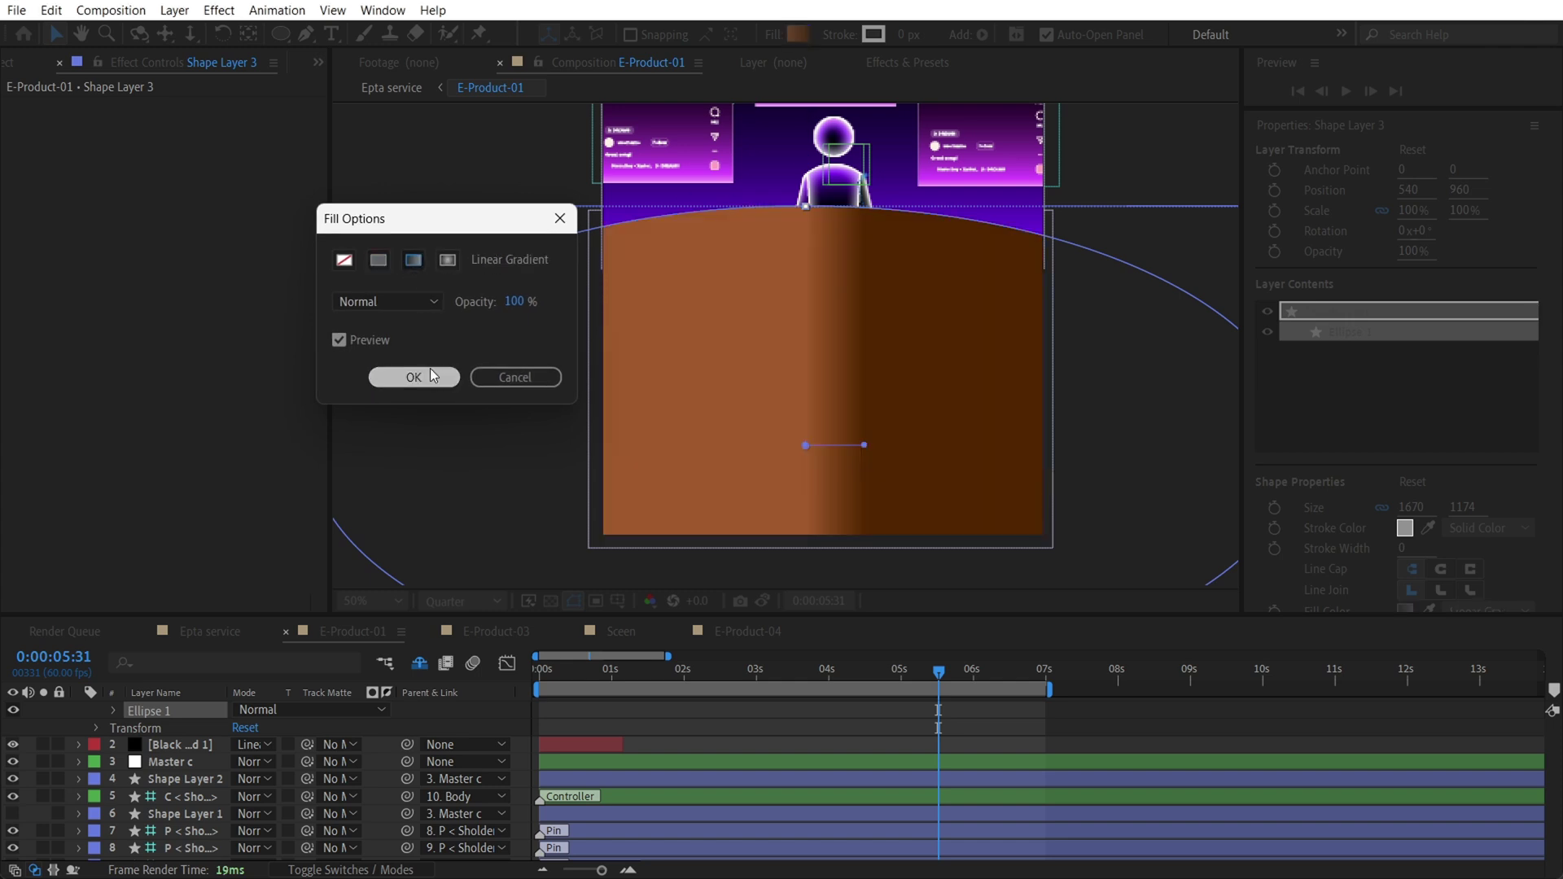
left_click(430, 371)
left_click_drag(863, 445, 810, 207)
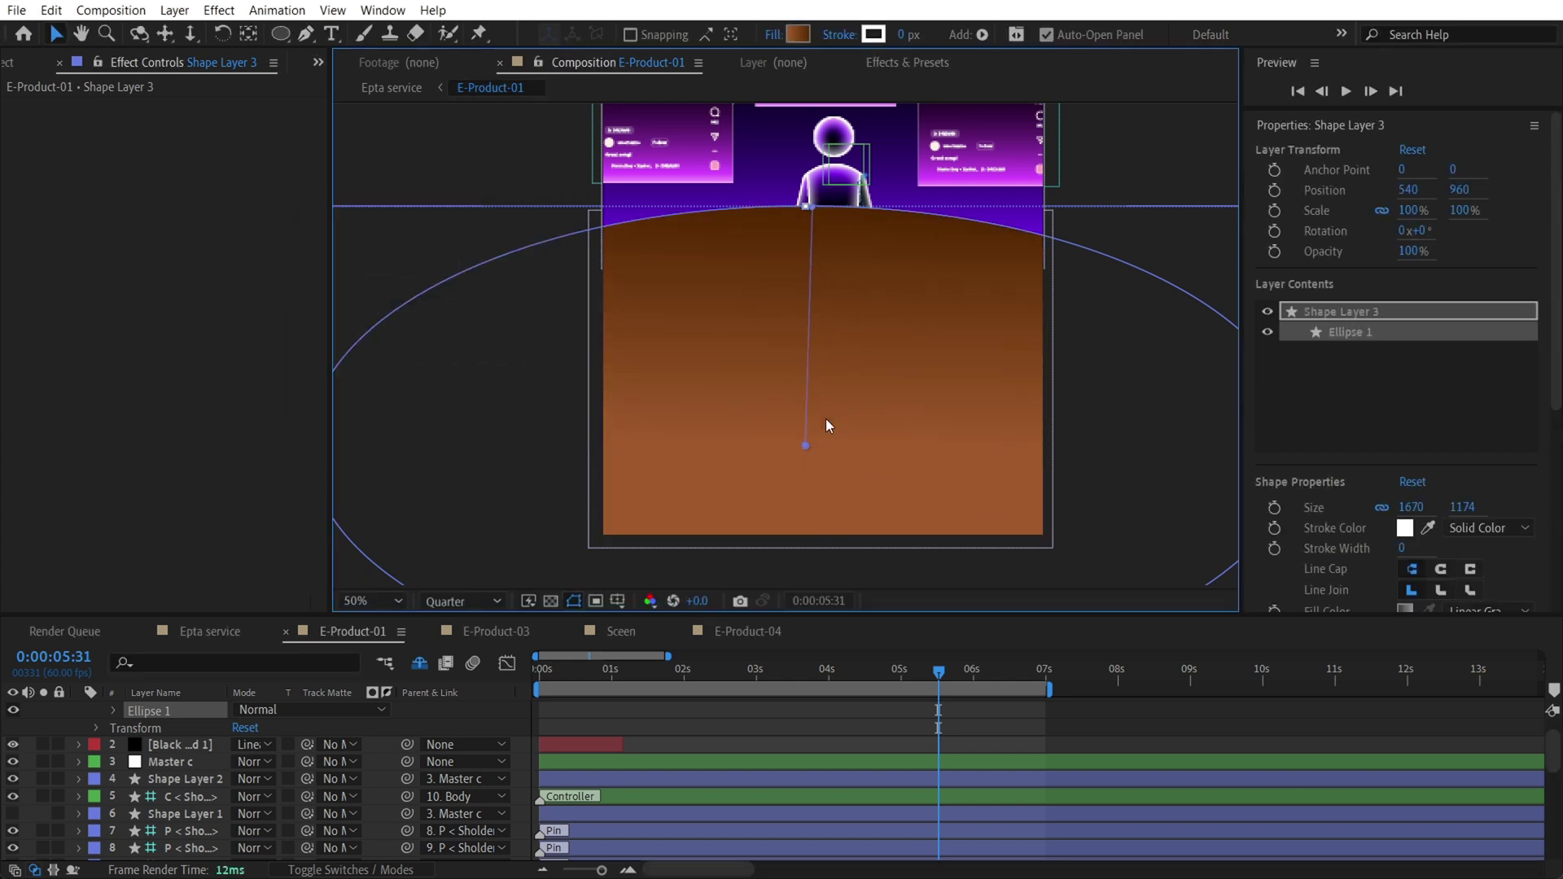
left_click_drag(805, 446, 800, 540)
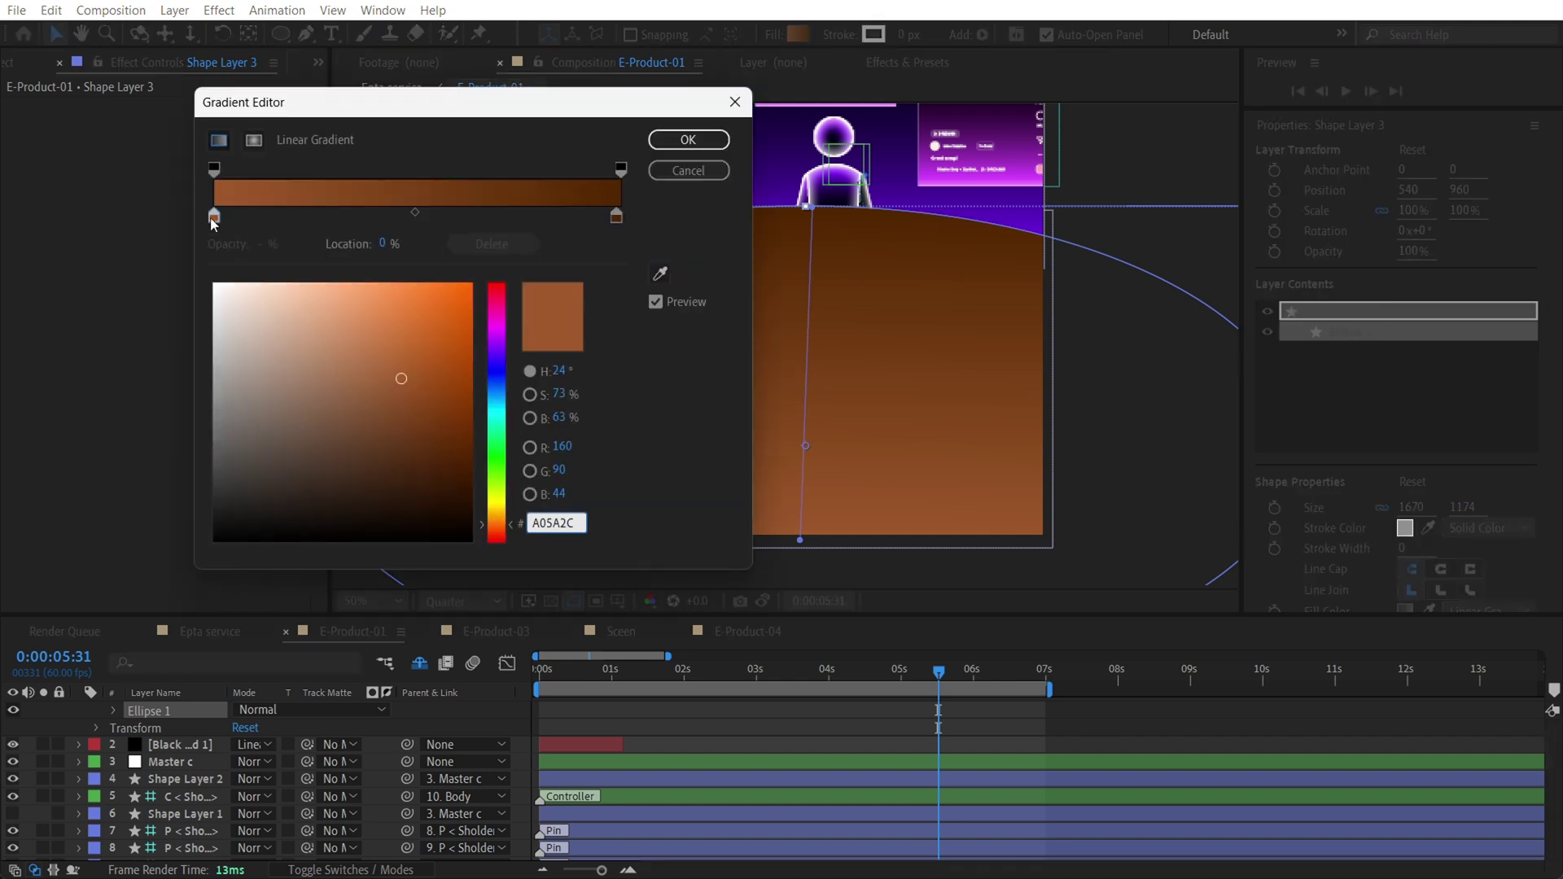
Set the gradient's starting stop to black 000000 and add a dark purple 210059 stop at 67.7%
left_click(801, 34)
left_click_drag(395, 394, 472, 542)
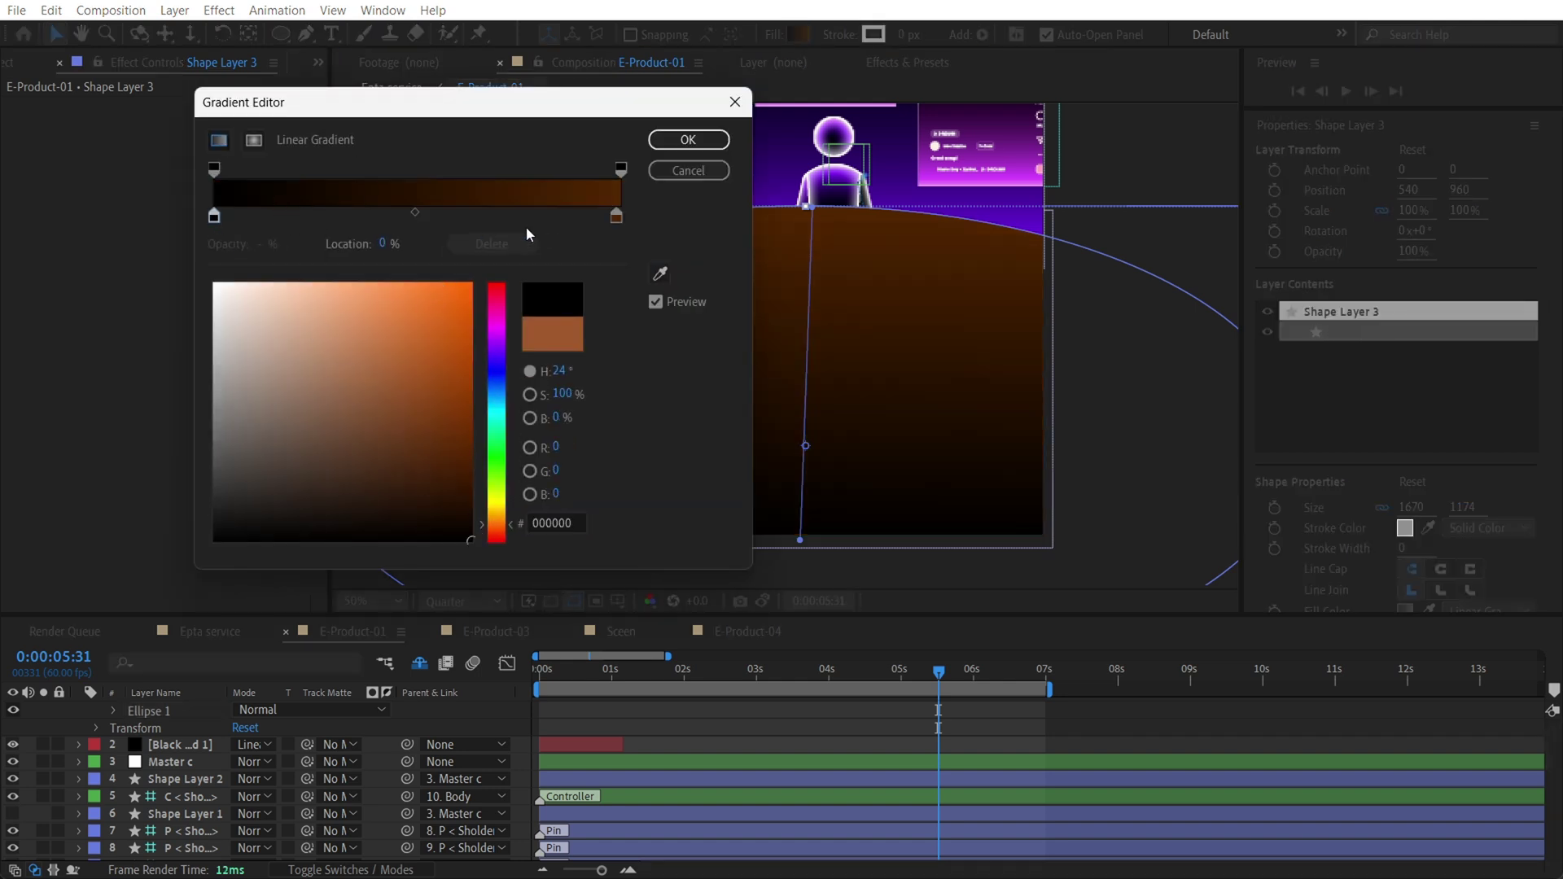
left_click_drag(500, 217, 489, 218)
left_click_drag(502, 448, 472, 282)
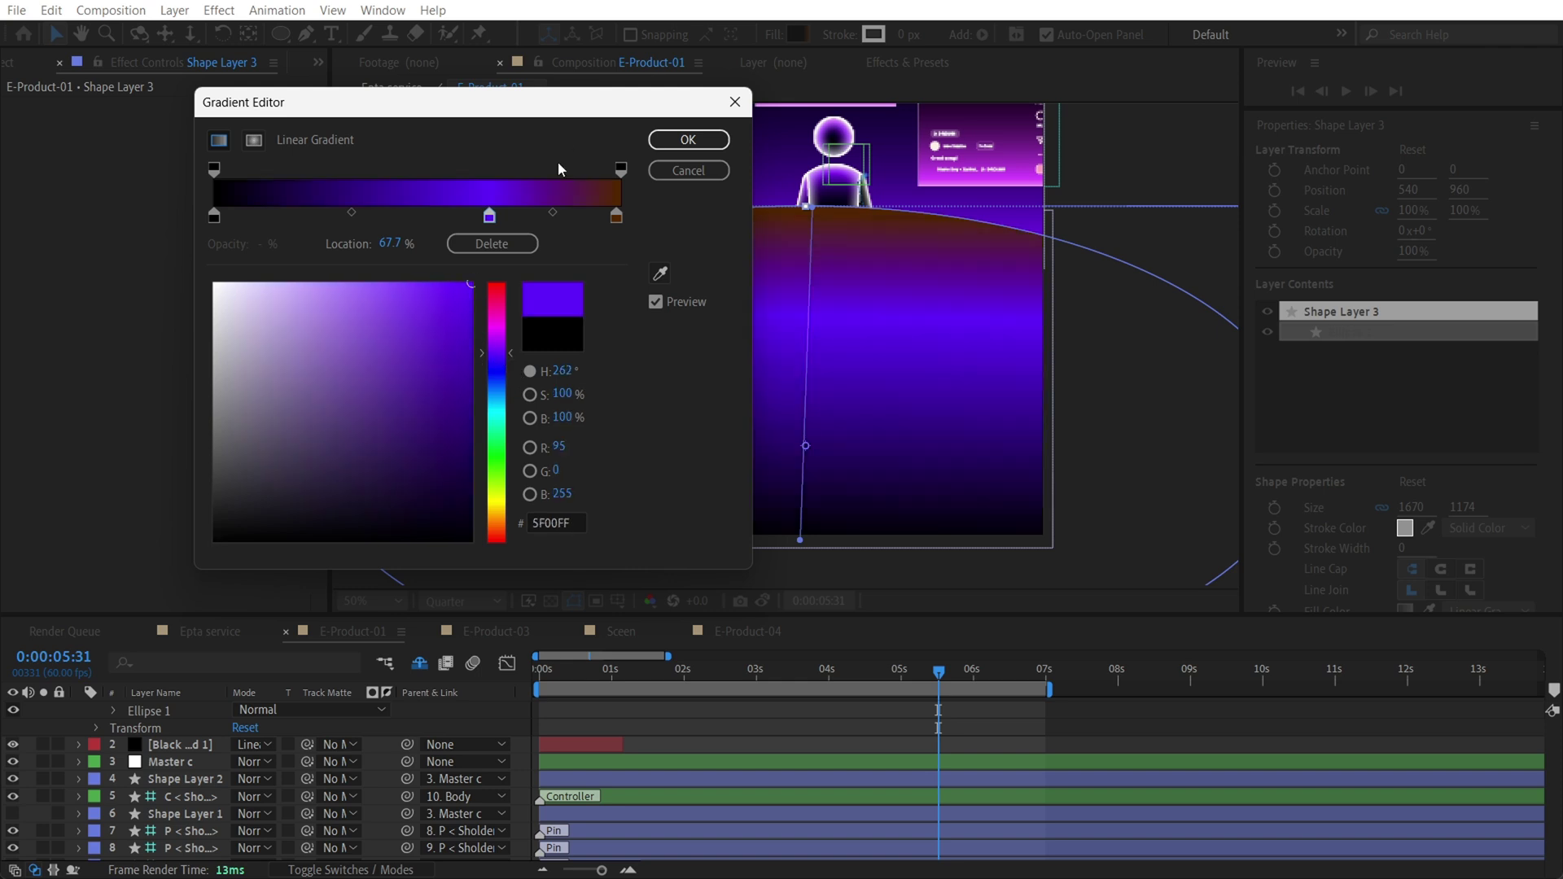
left_click_drag(453, 396, 511, 452)
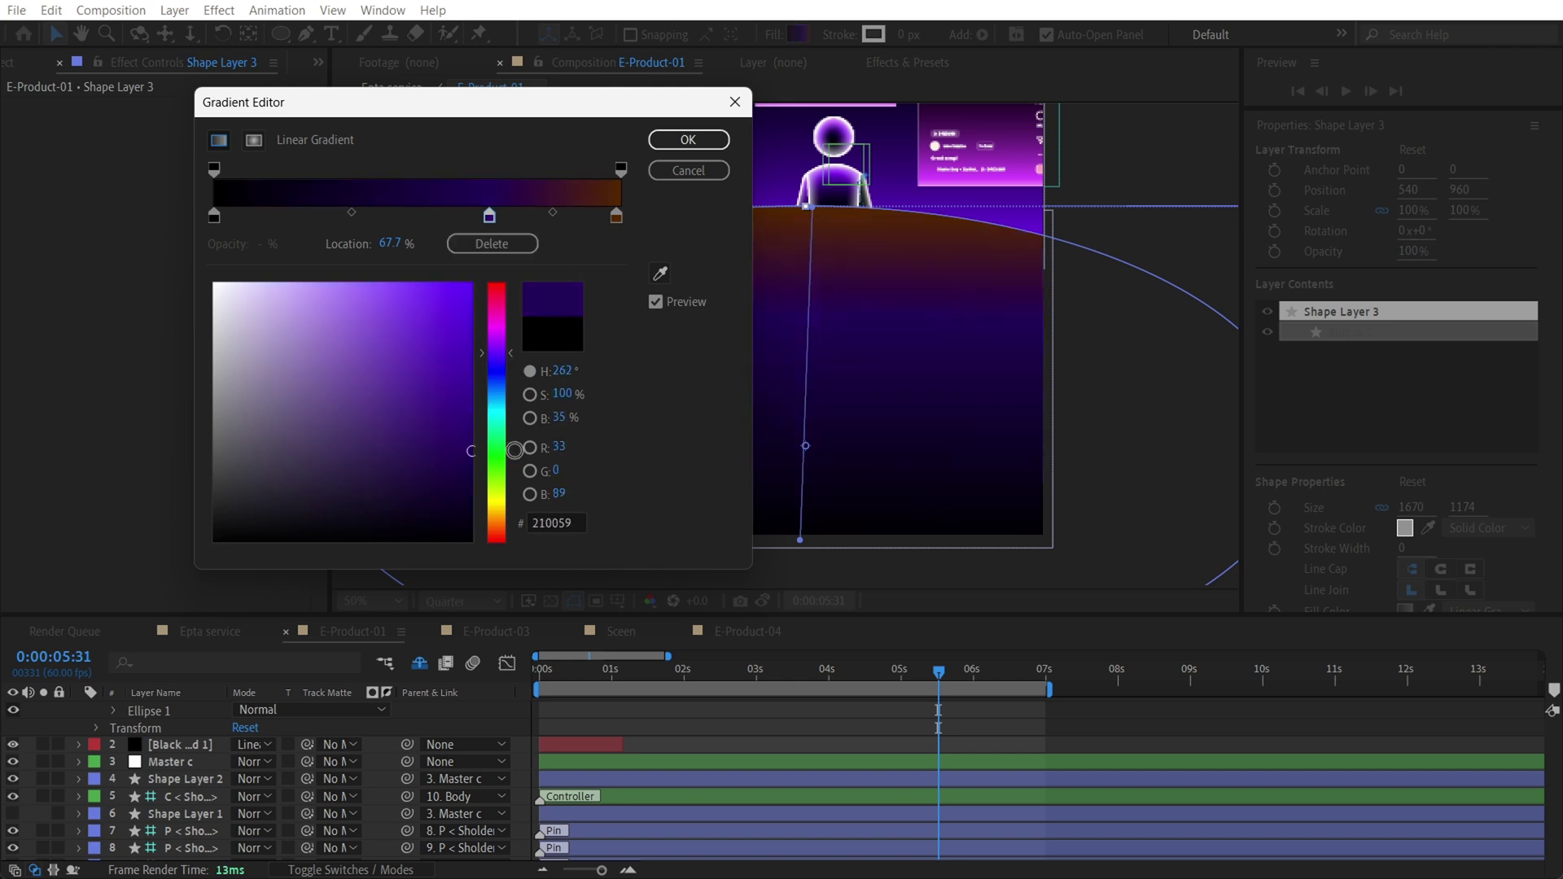
Recolor the gradient's brown end stop to bright purple 7C00FF
left_click(616, 216)
left_click(469, 451)
mouse_move(497, 365)
left_mouse_down()
mouse_move(505, 349)
mouse_move(461, 315)
mouse_move(499, 261)
left_mouse_up()
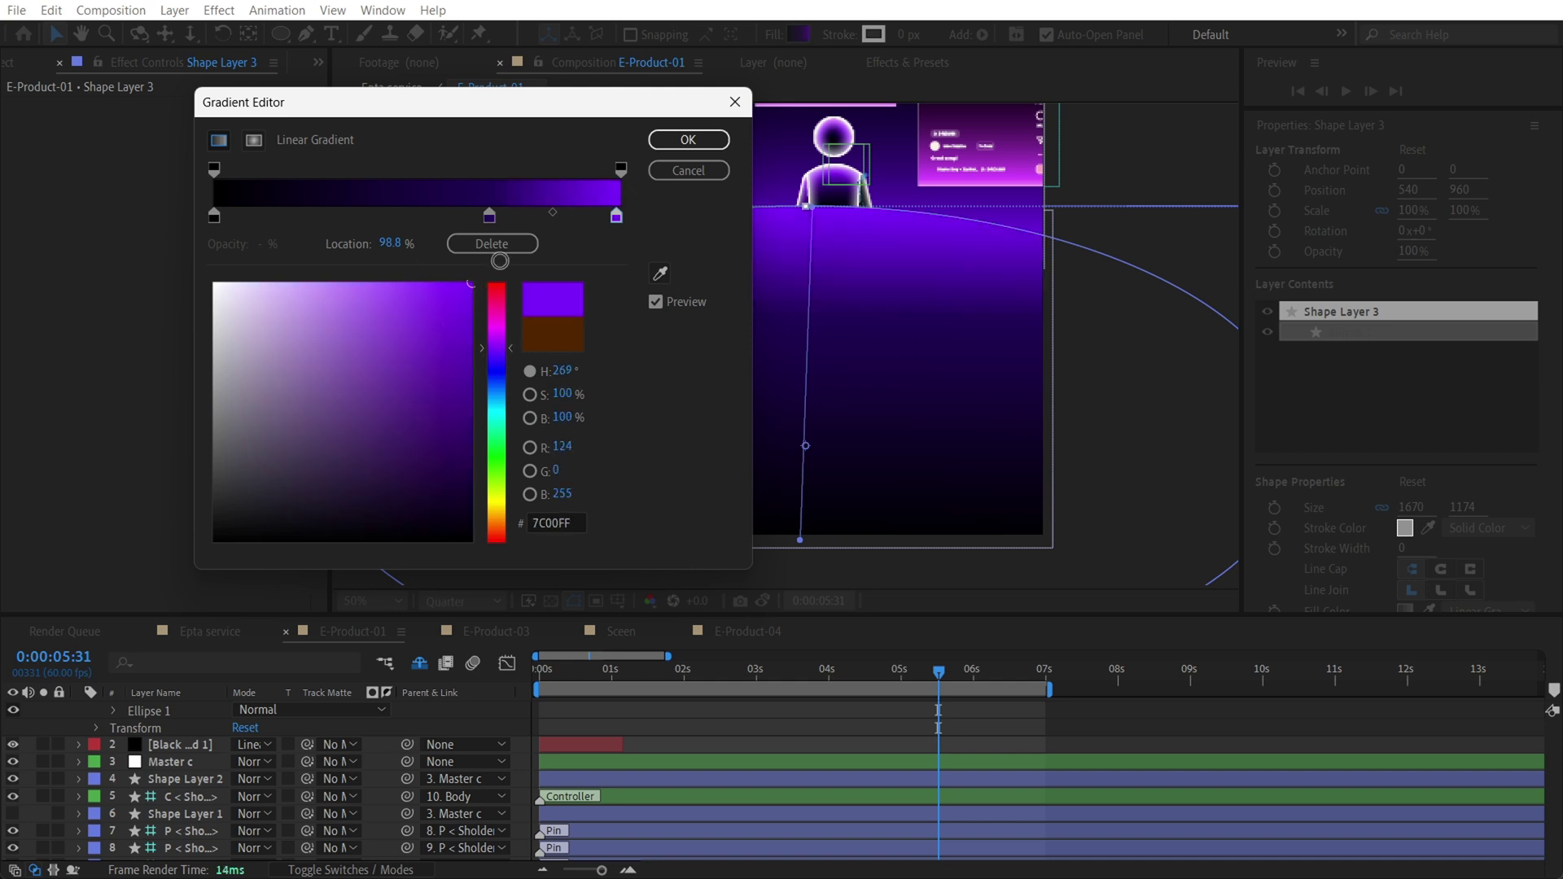
Move the dark purple stop to 54.7% and add a 390099 purple stop at 78.9% of the gradient
left_click_drag(677, 102, 438, 128)
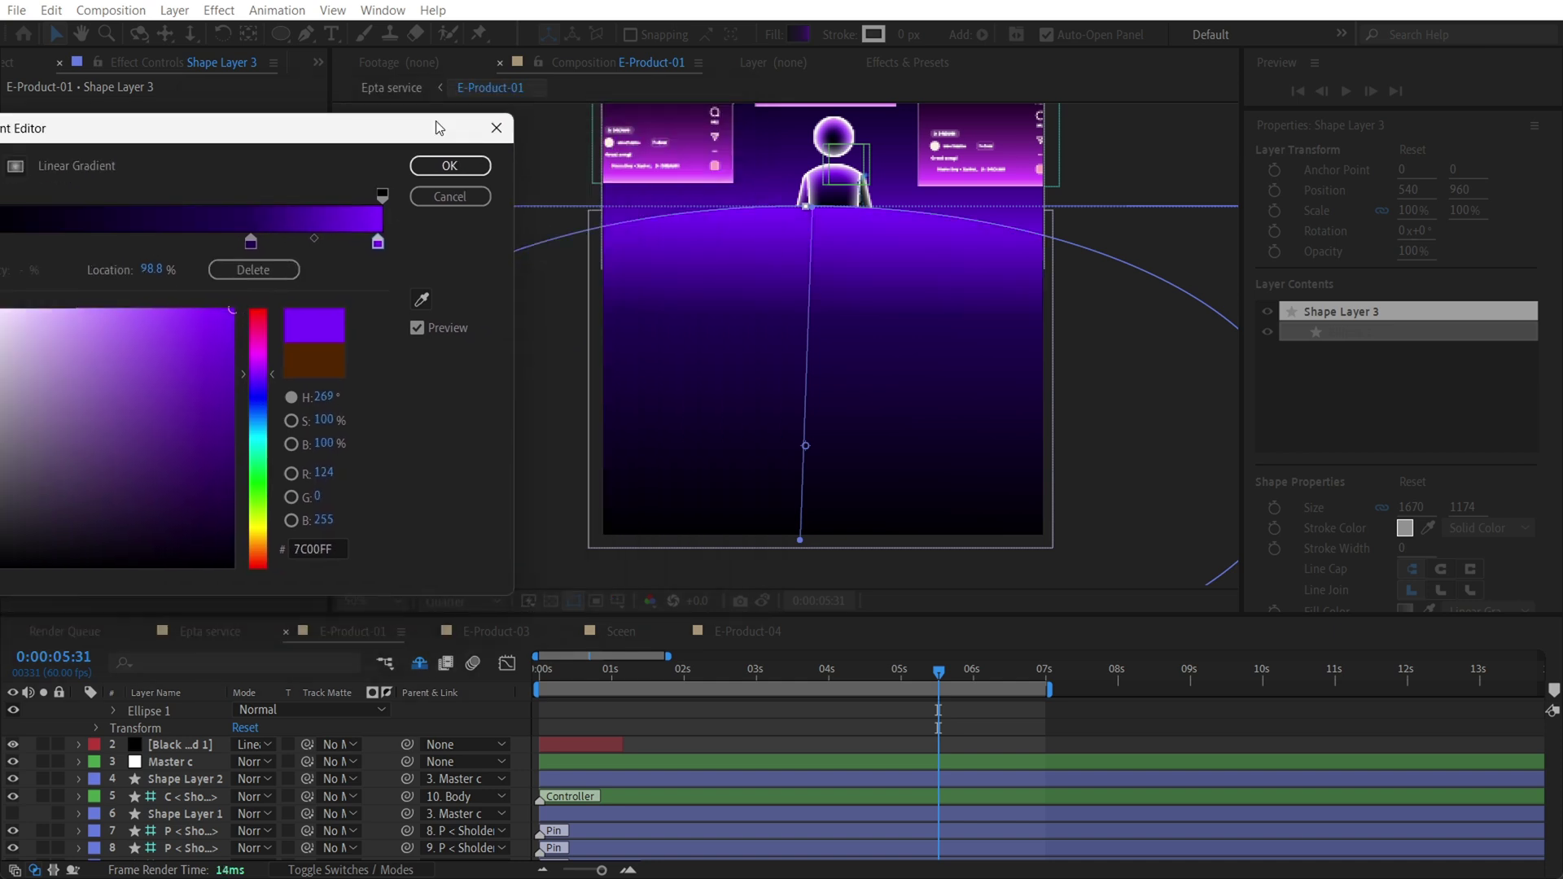
left_click_drag(251, 242, 198, 242)
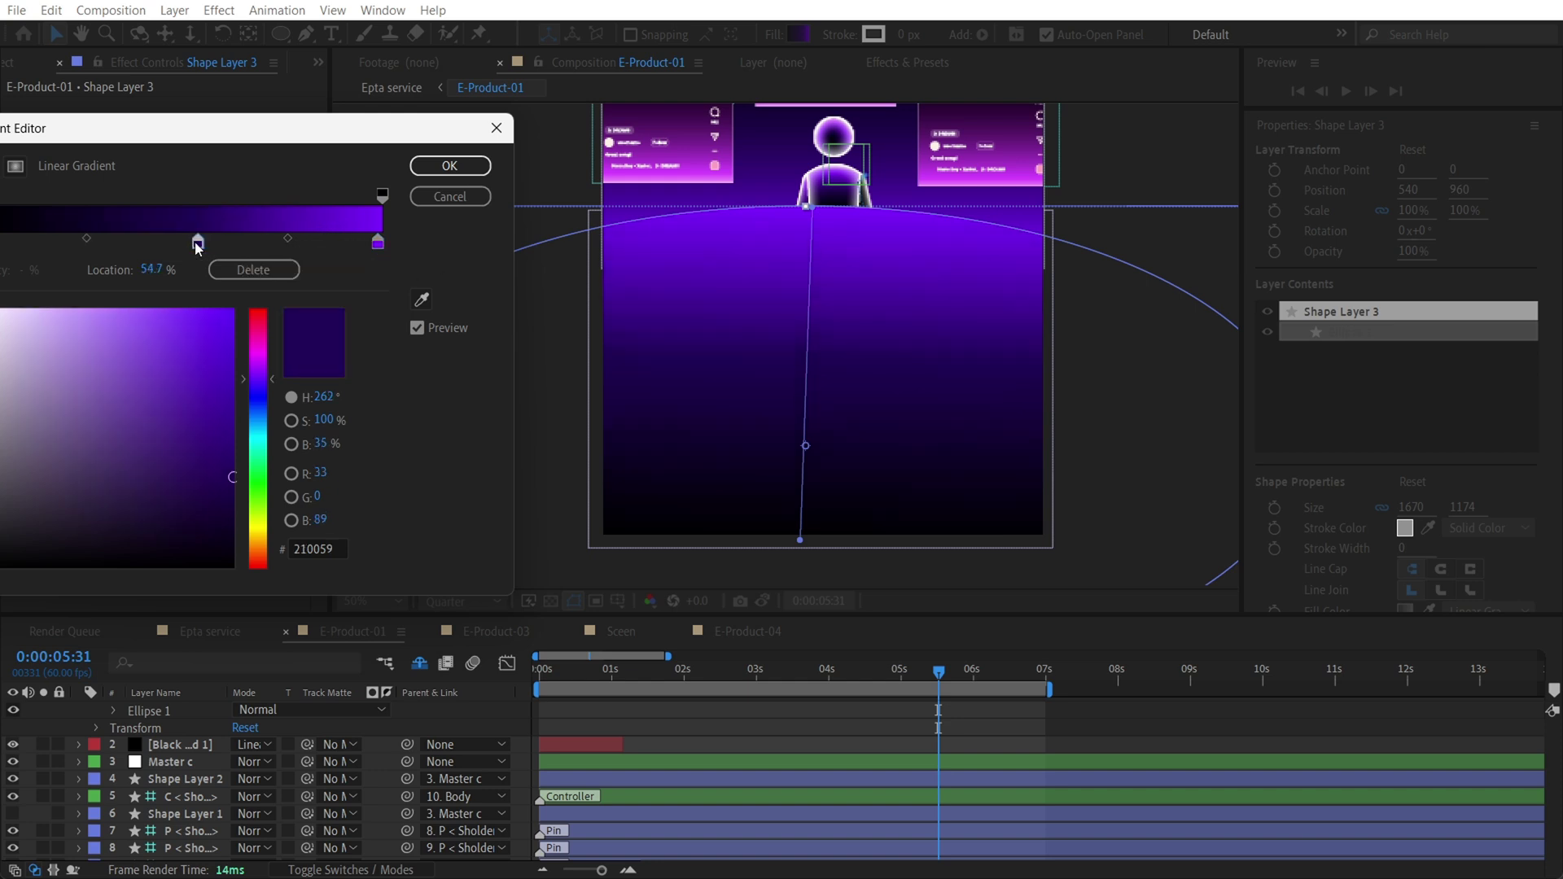
left_click(305, 242)
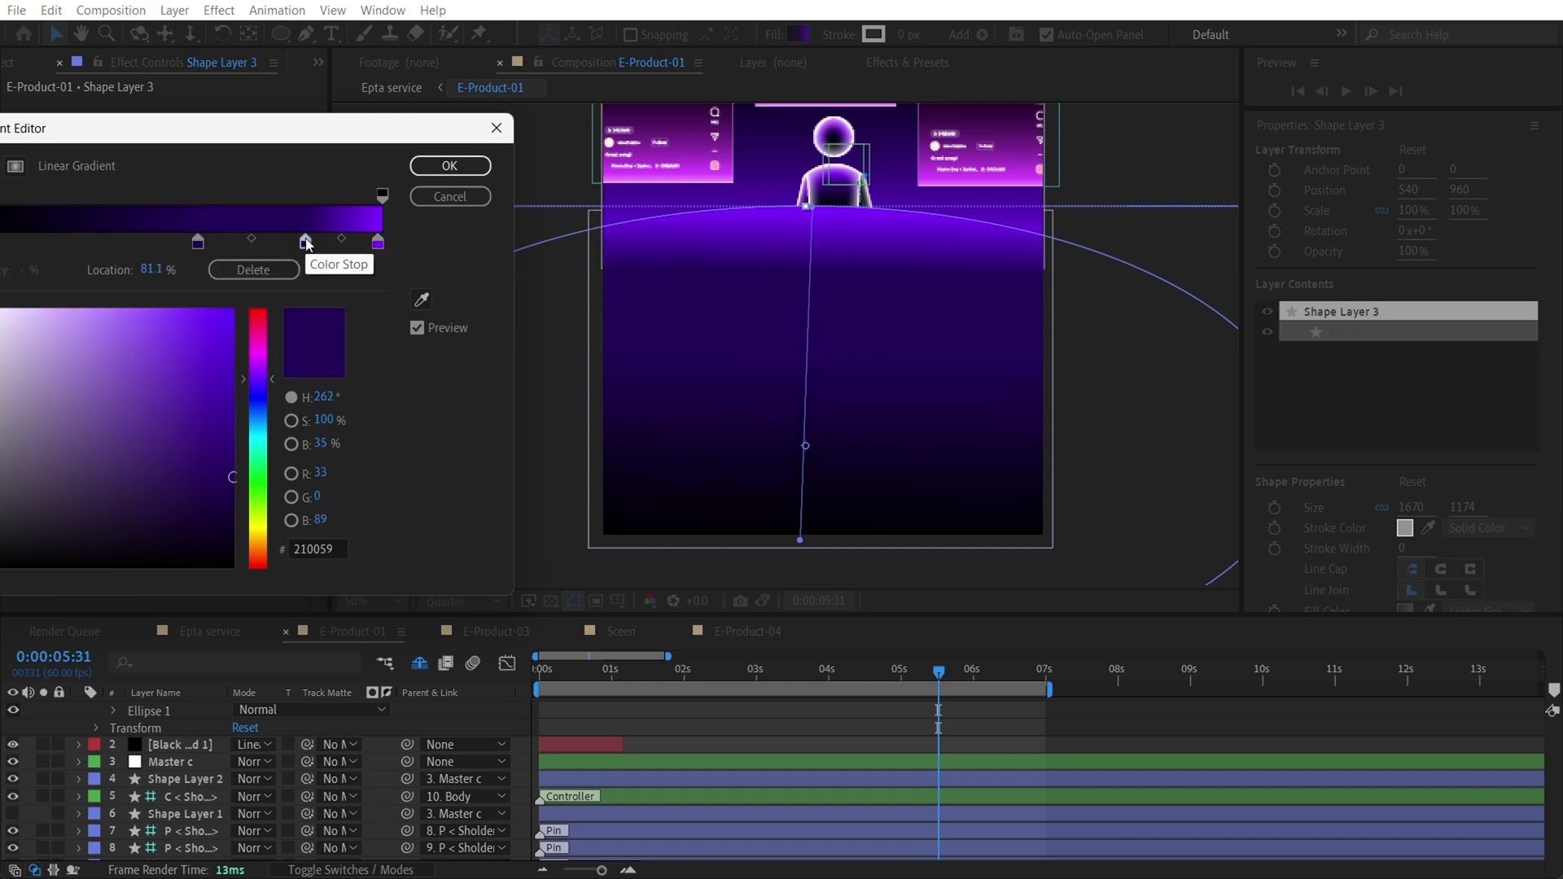
left_click_drag(304, 241, 297, 242)
mouse_move(236, 498)
left_mouse_down()
mouse_move(269, 435)
mouse_move(233, 412)
left_mouse_up()
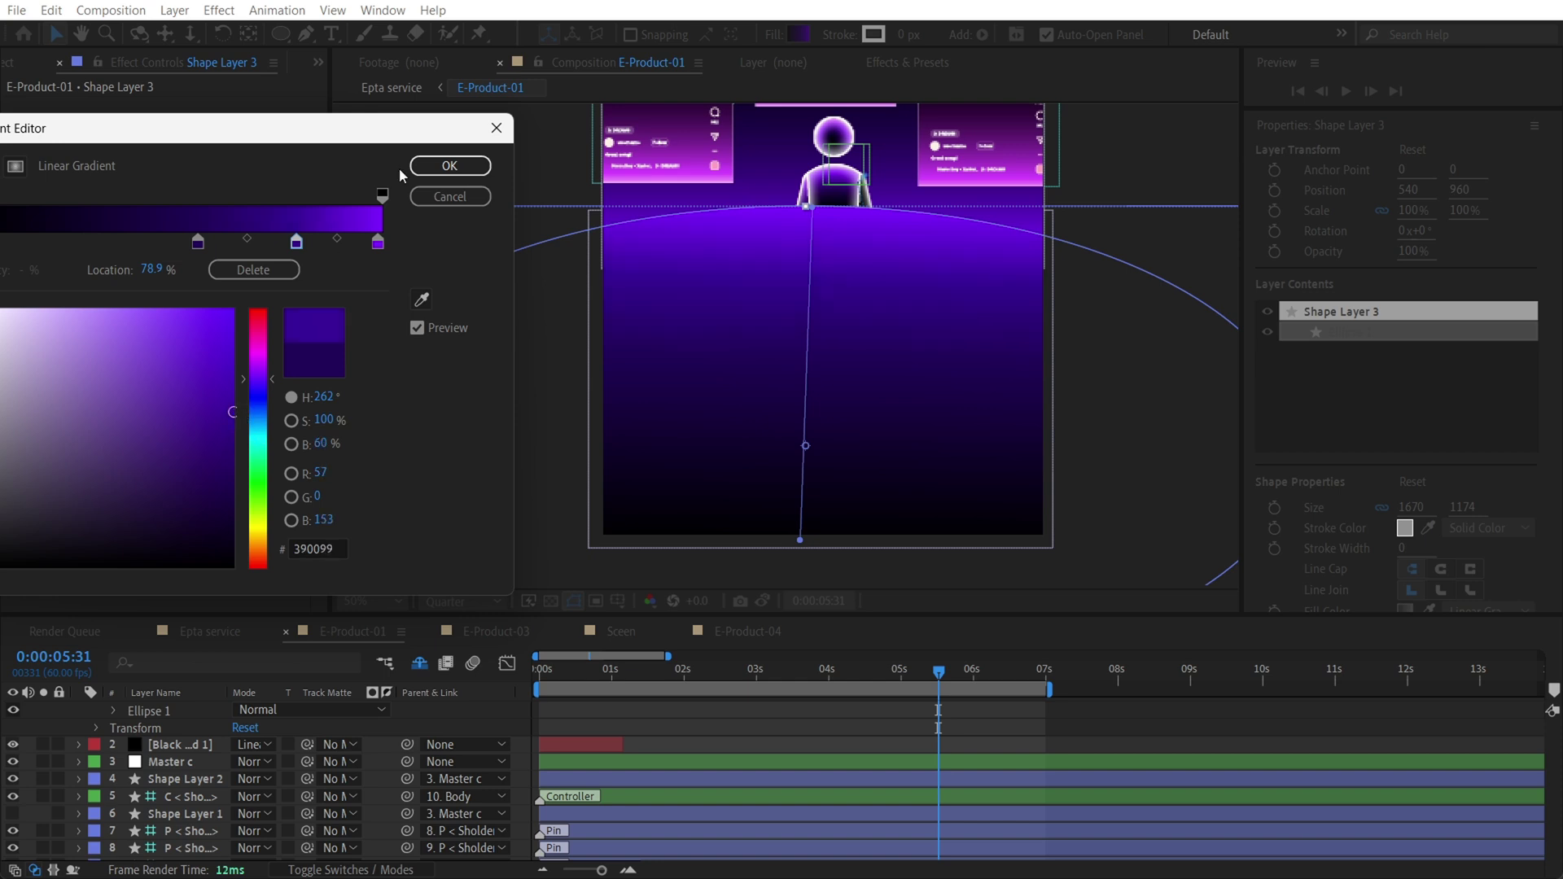
Shift the bright purple stop inward, add a white FFFFFF stop at 100%, and apply the gradient to the ellipse
left_click_drag(412, 144, 505, 131)
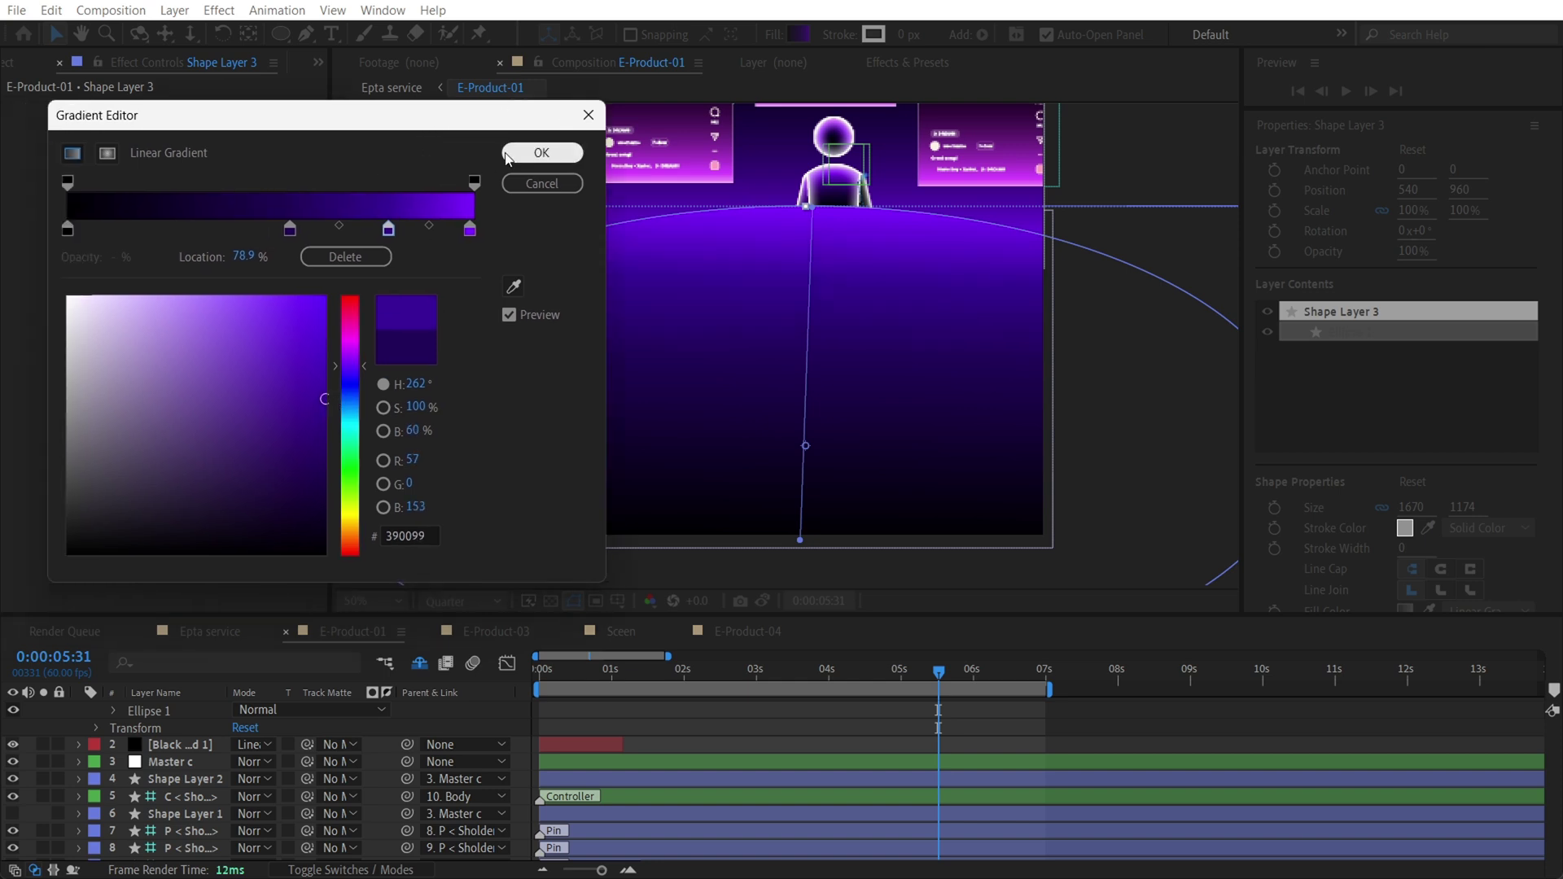
left_click(465, 230)
left_click_drag(460, 230, 446, 231)
left_click_drag(470, 232, 533, 251)
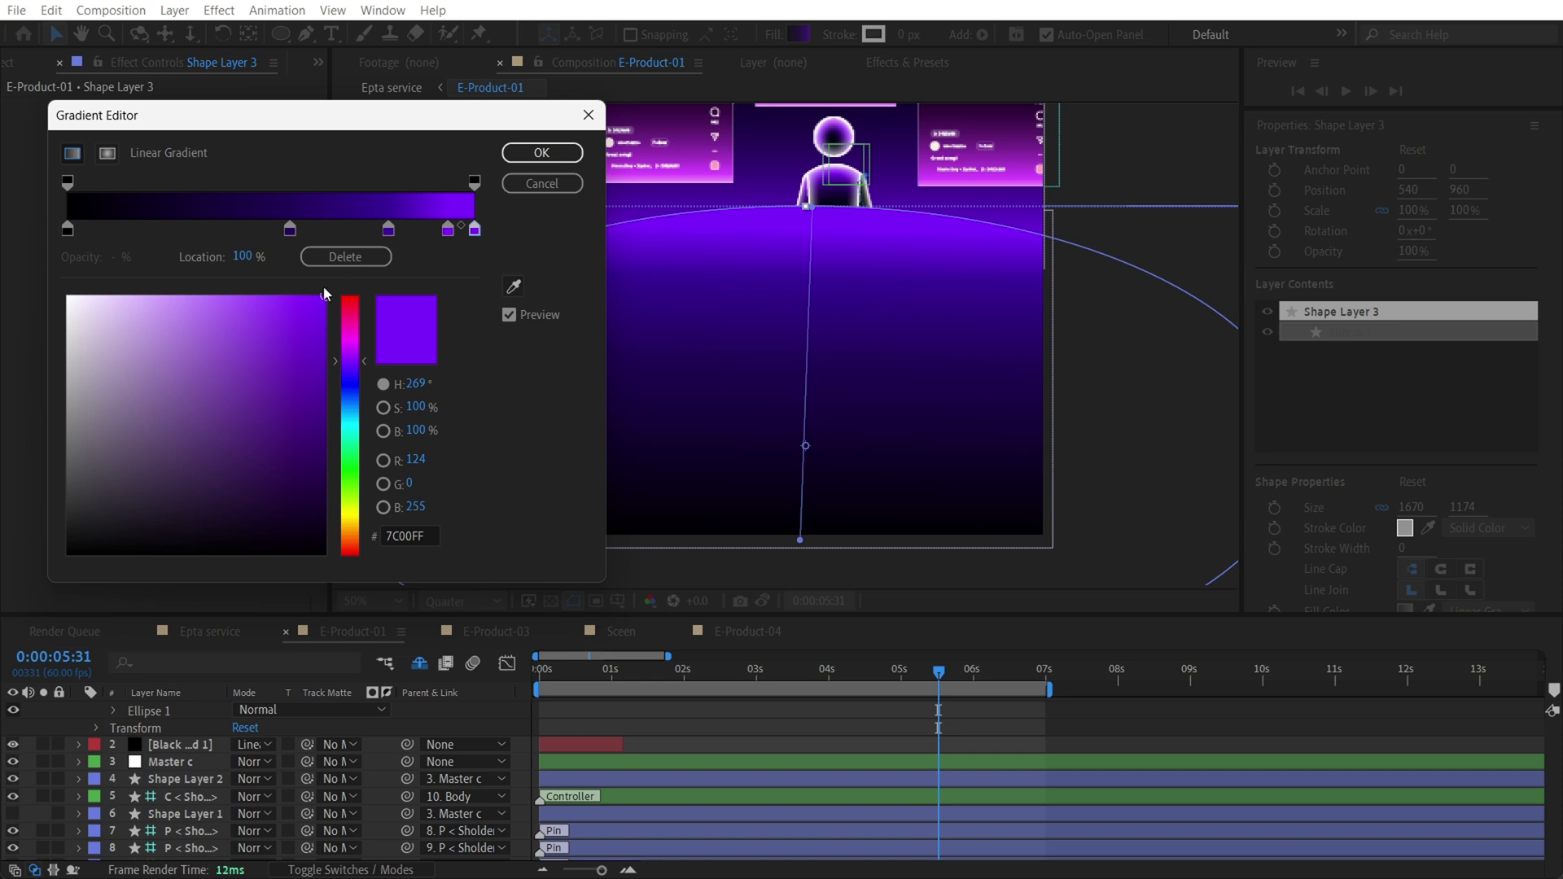
left_click_drag(254, 303, 33, 241)
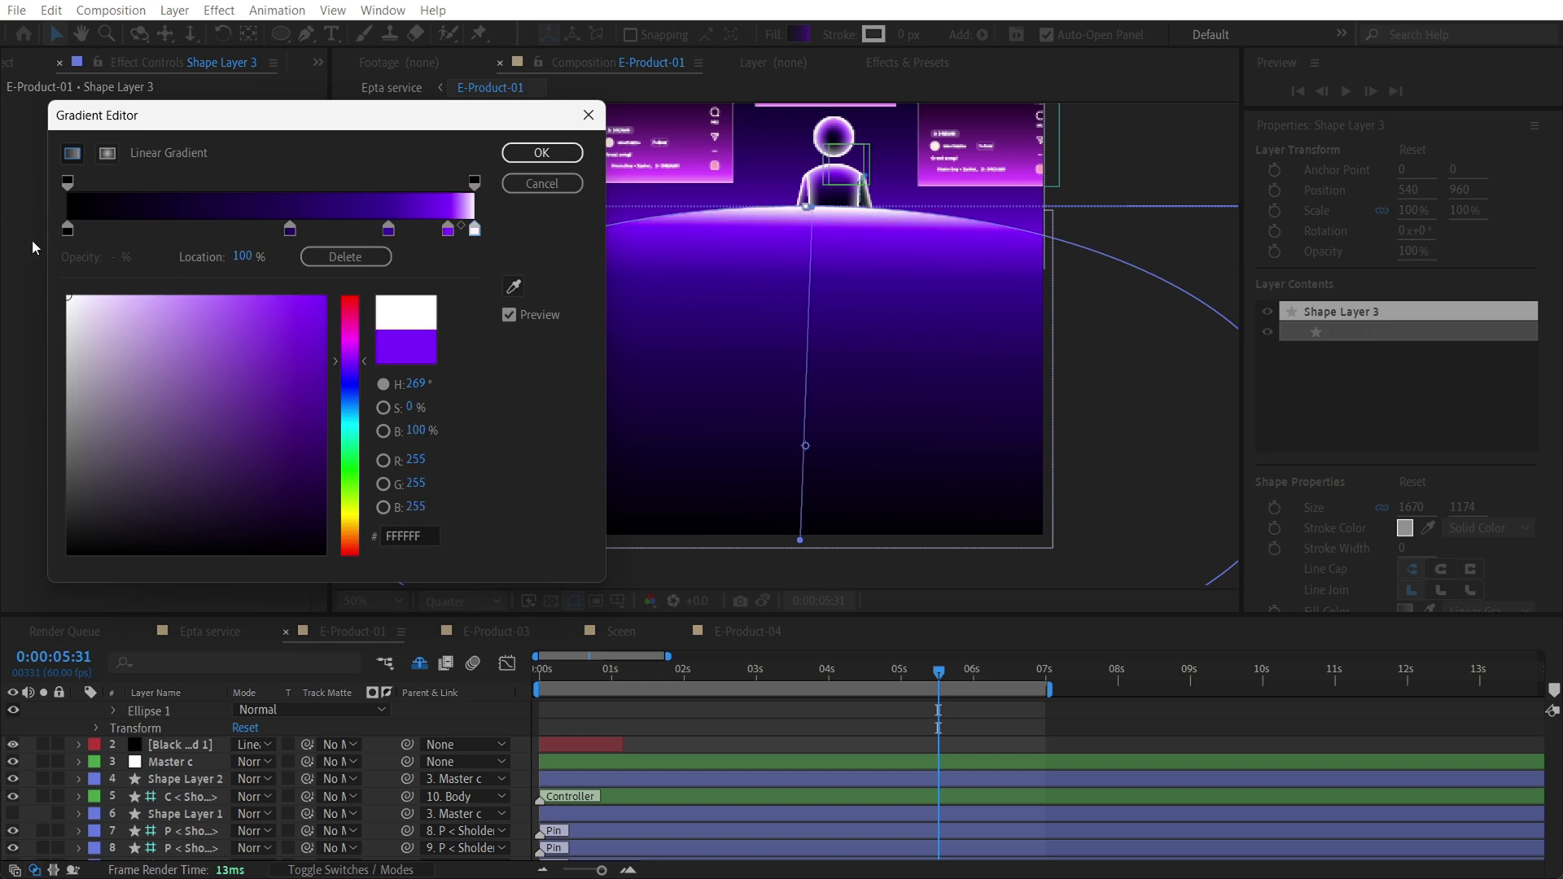
left_click(541, 153)
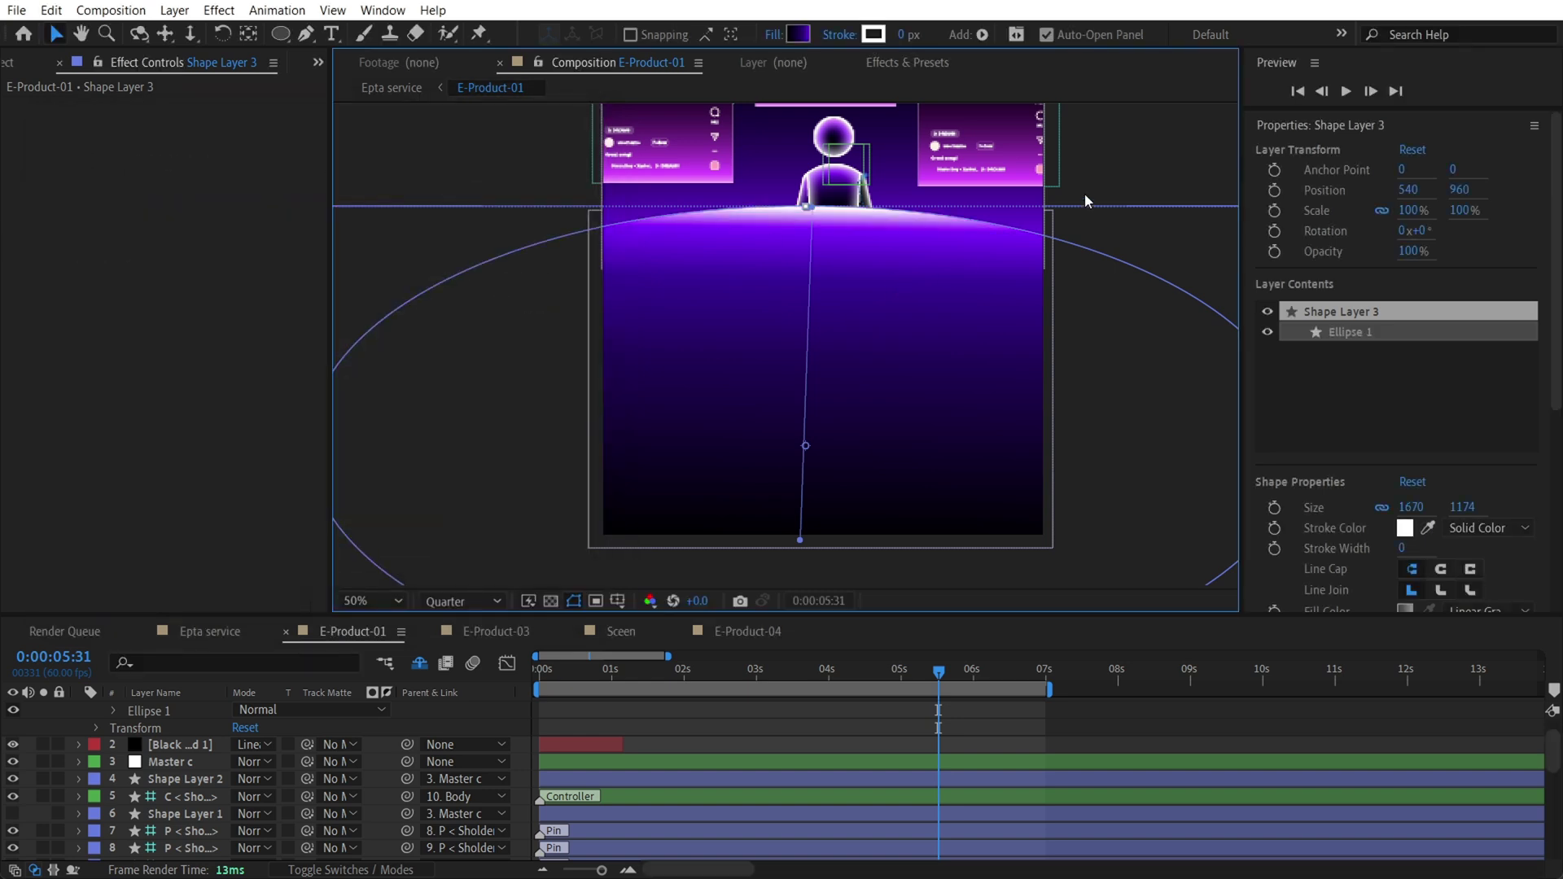
Move Shape Layer 3 between the Headphone layer and Layer 2 so it sits behind the figure, and compare it hidden and shown
scroll(168, 837, "down", 10)
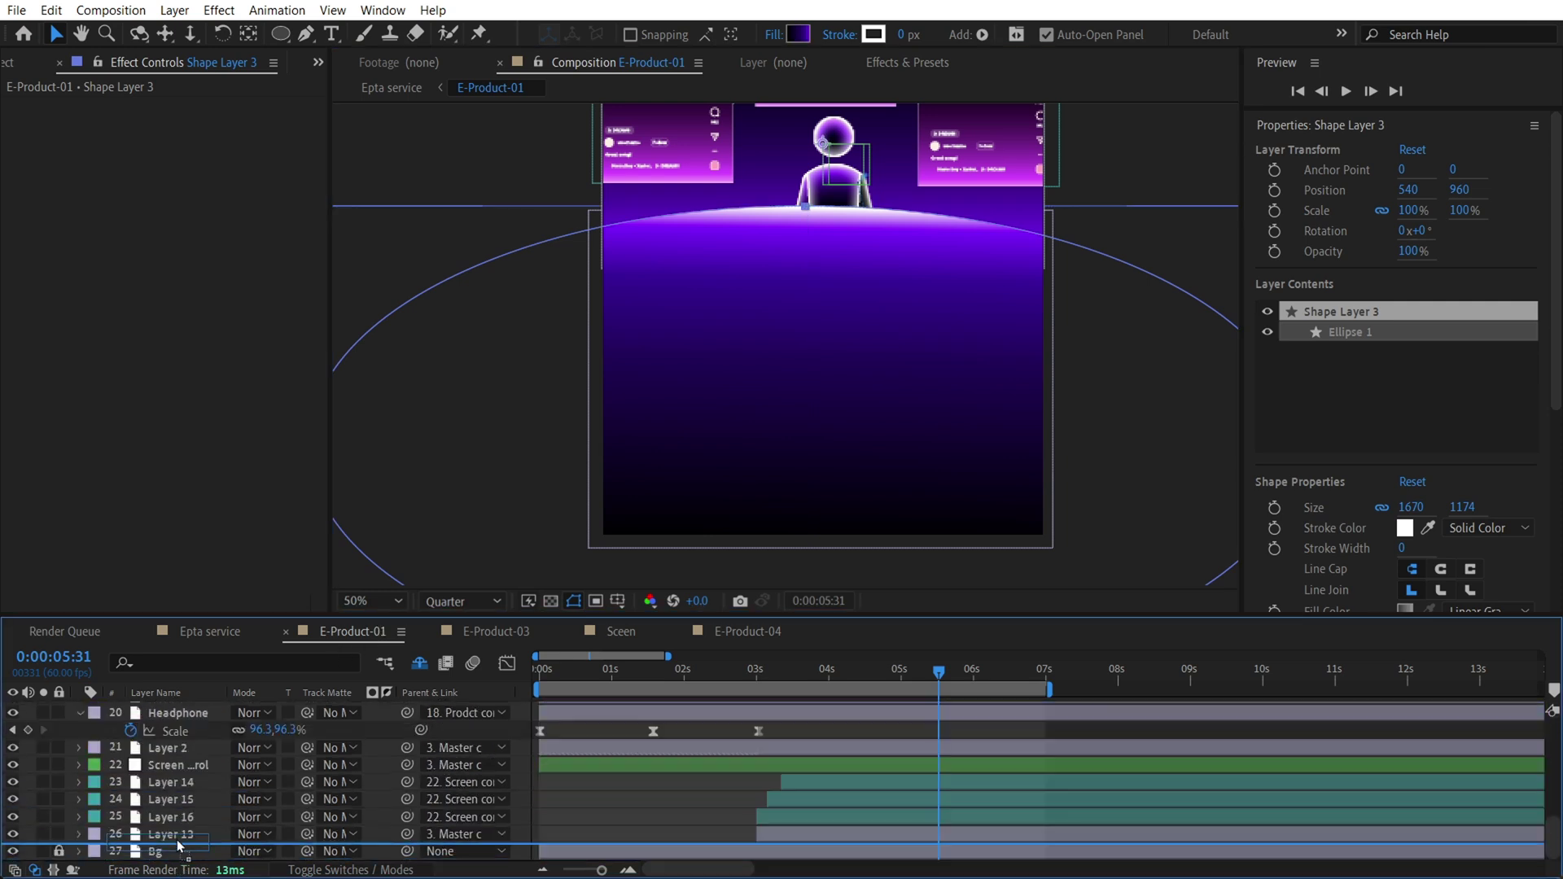
left_click_drag(168, 837, 167, 835)
left_click_drag(187, 783, 171, 730)
scroll(198, 772, "up", 1)
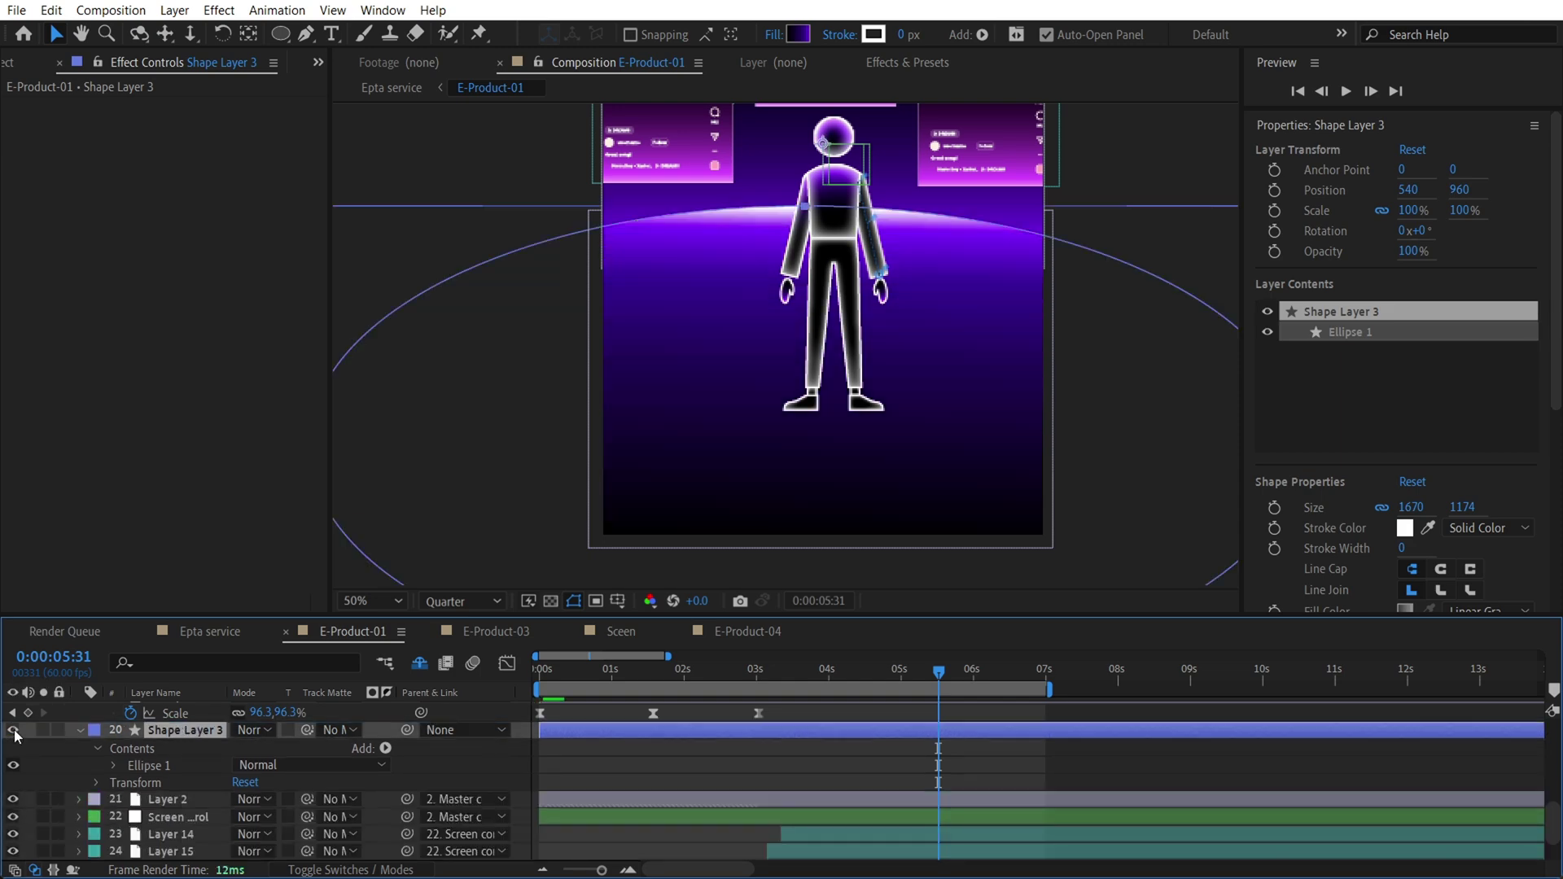
left_click(13, 730)
left_click(13, 731)
Add a second black stop a third along the ellipse's gradient, move the 210059 stop to 64.1%, and compare against the original horizon
left_click(798, 34)
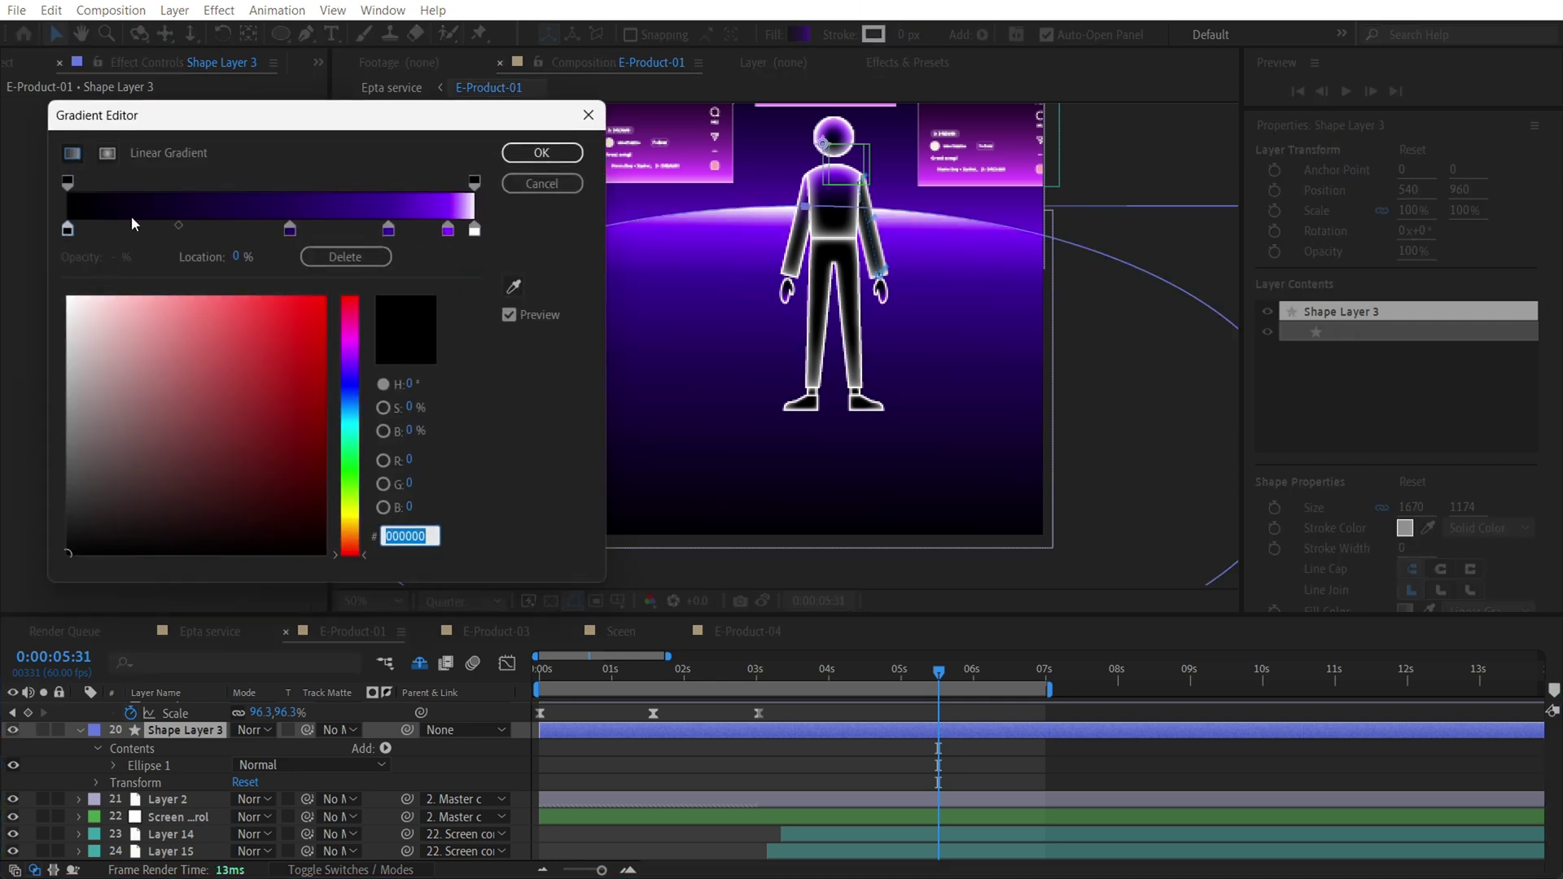
left_click(202, 231)
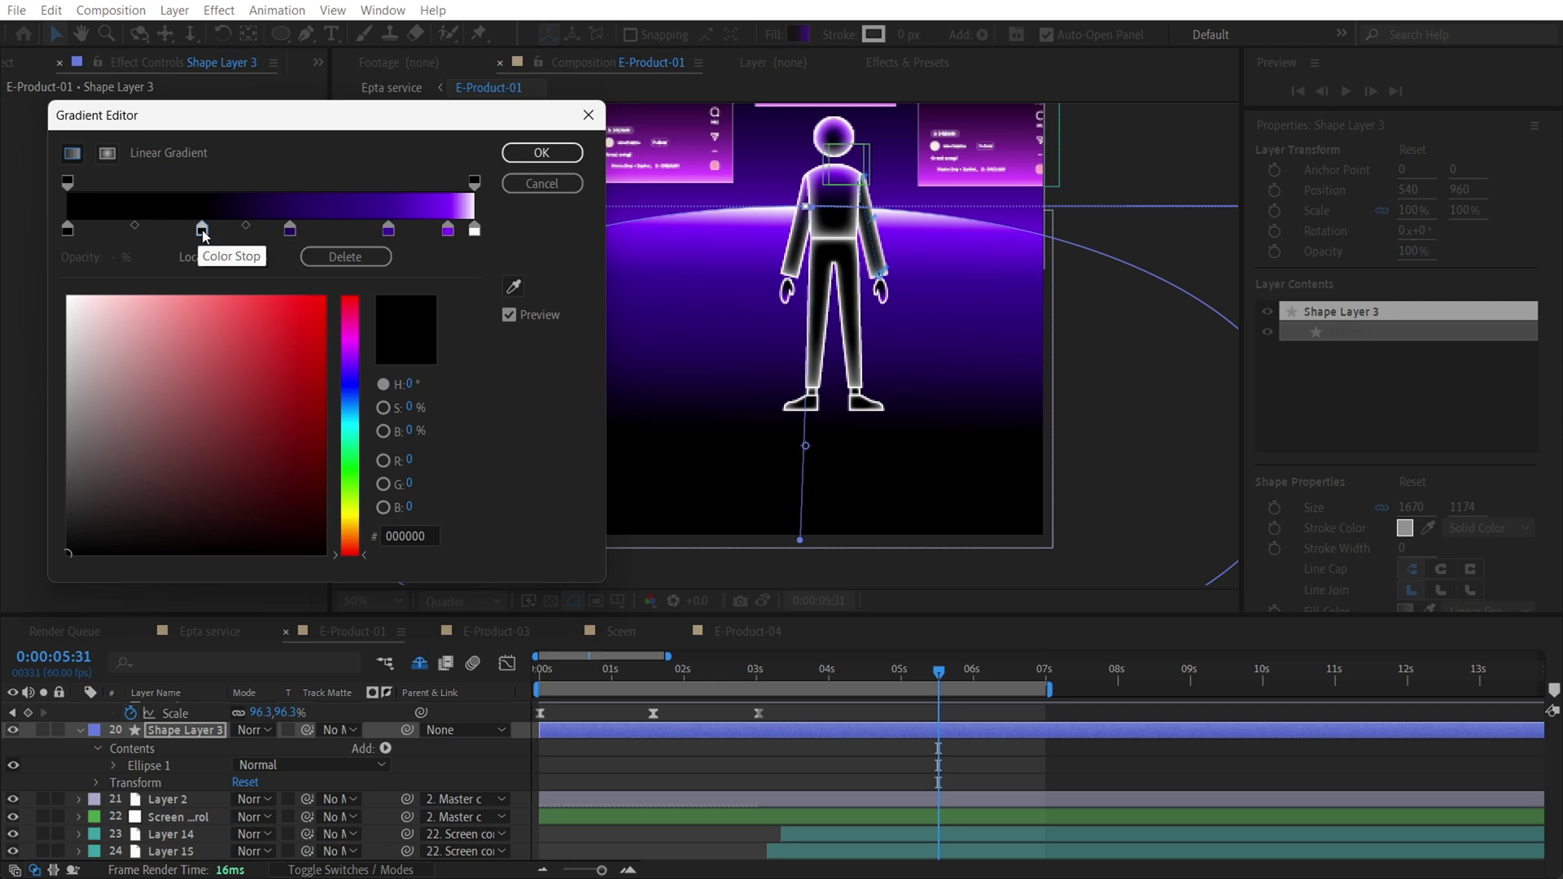
left_click_drag(290, 230, 329, 234)
left_click_drag(378, 130, 479, 322)
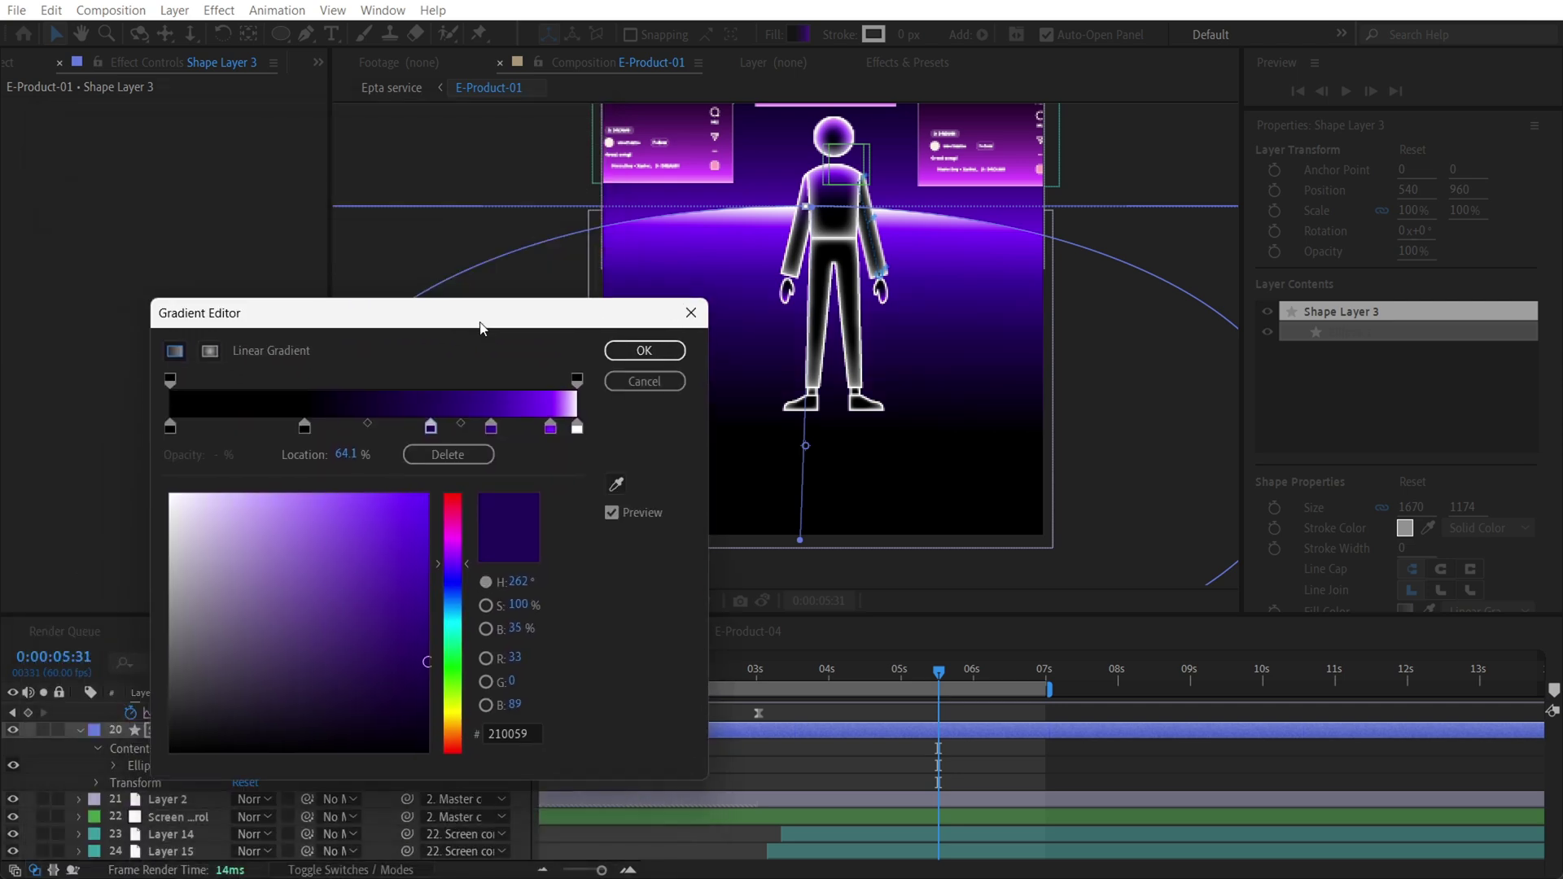
left_click(624, 342)
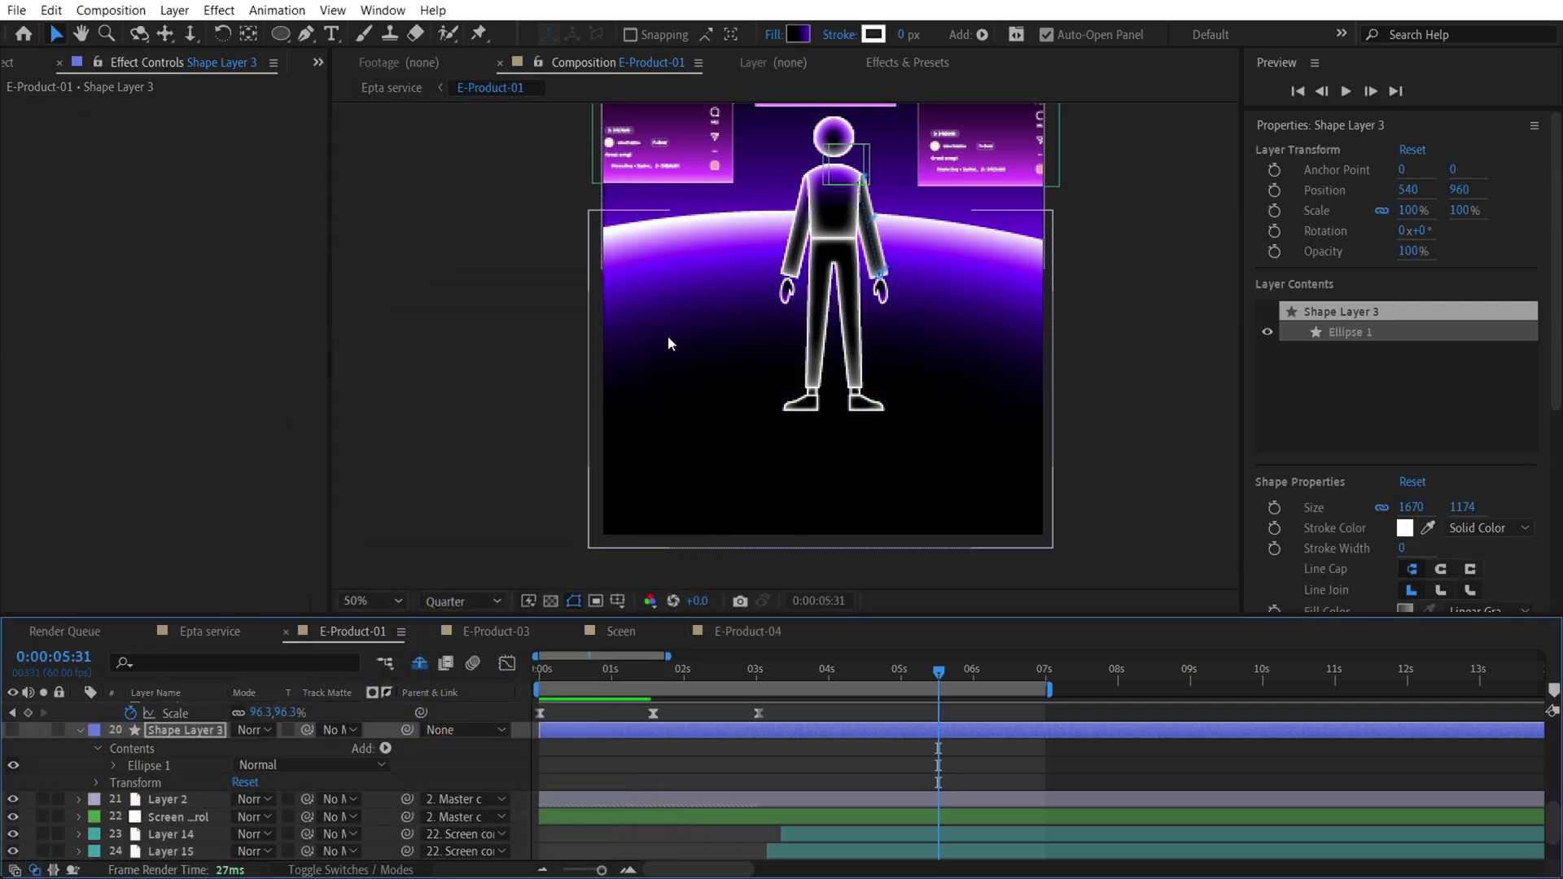
left_click(13, 731)
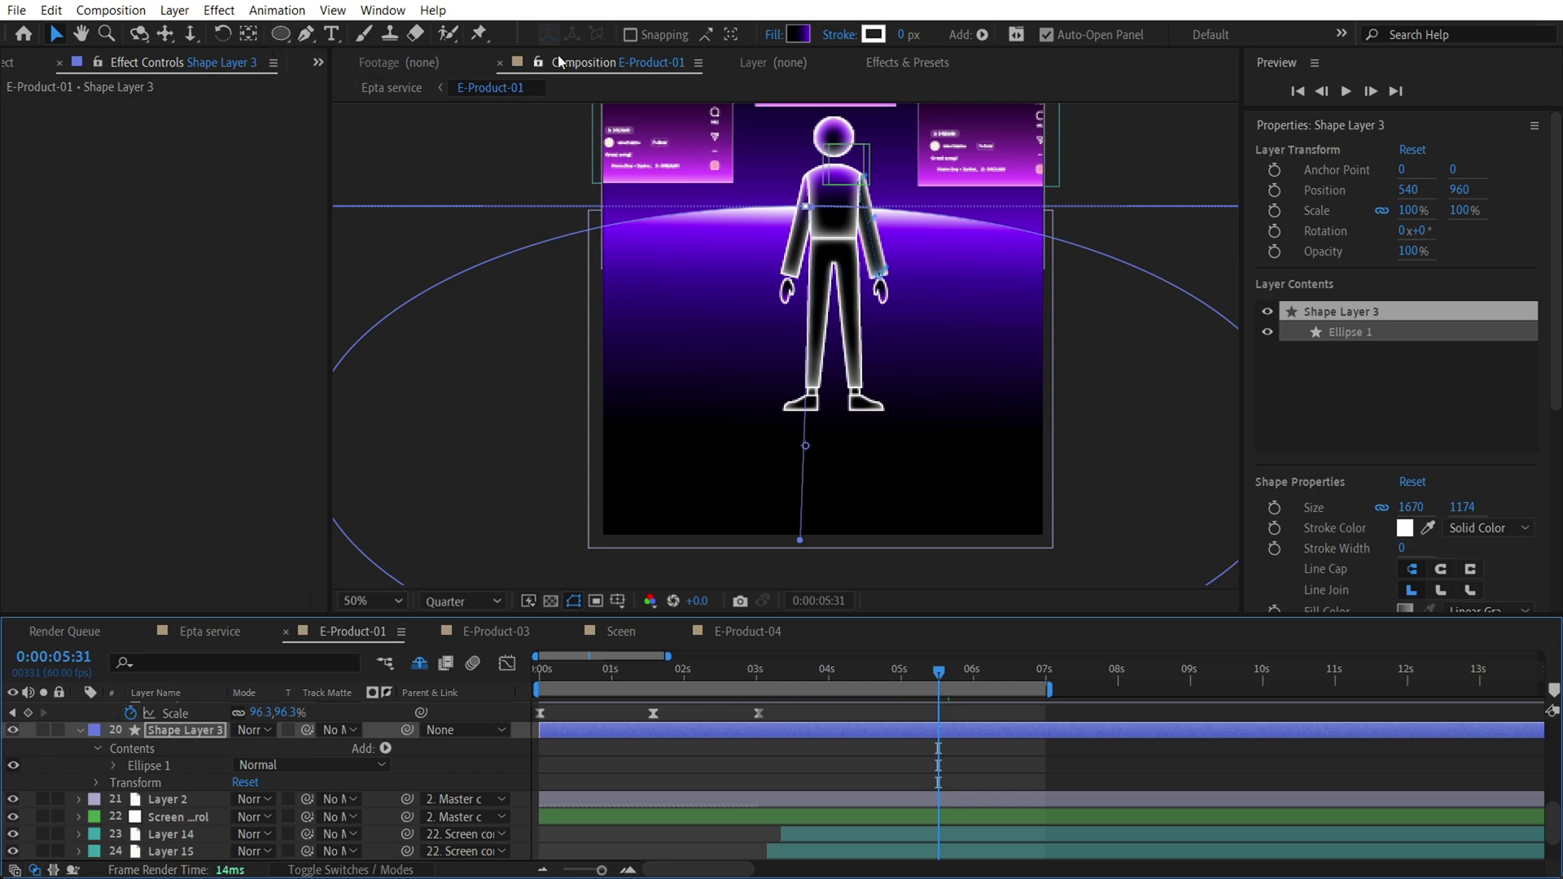
Switch the ellipse's fill to a radial gradient with start point -9.6, 260.0 and end point 16.4, -580.0, and collapse the shape layer
left_click(773, 35)
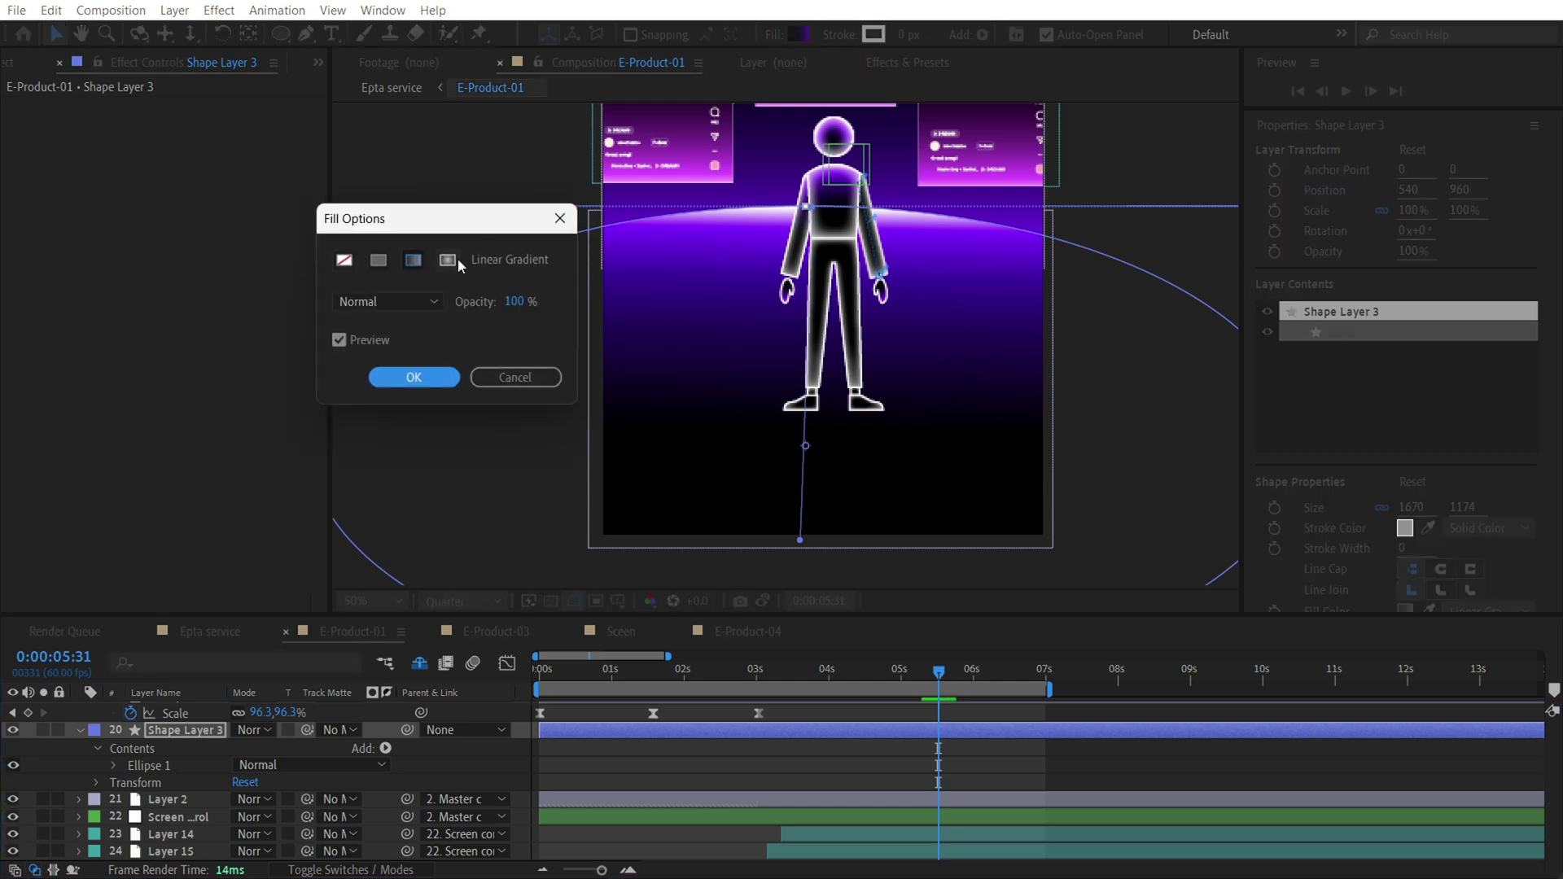
left_click(458, 257)
left_click(431, 375)
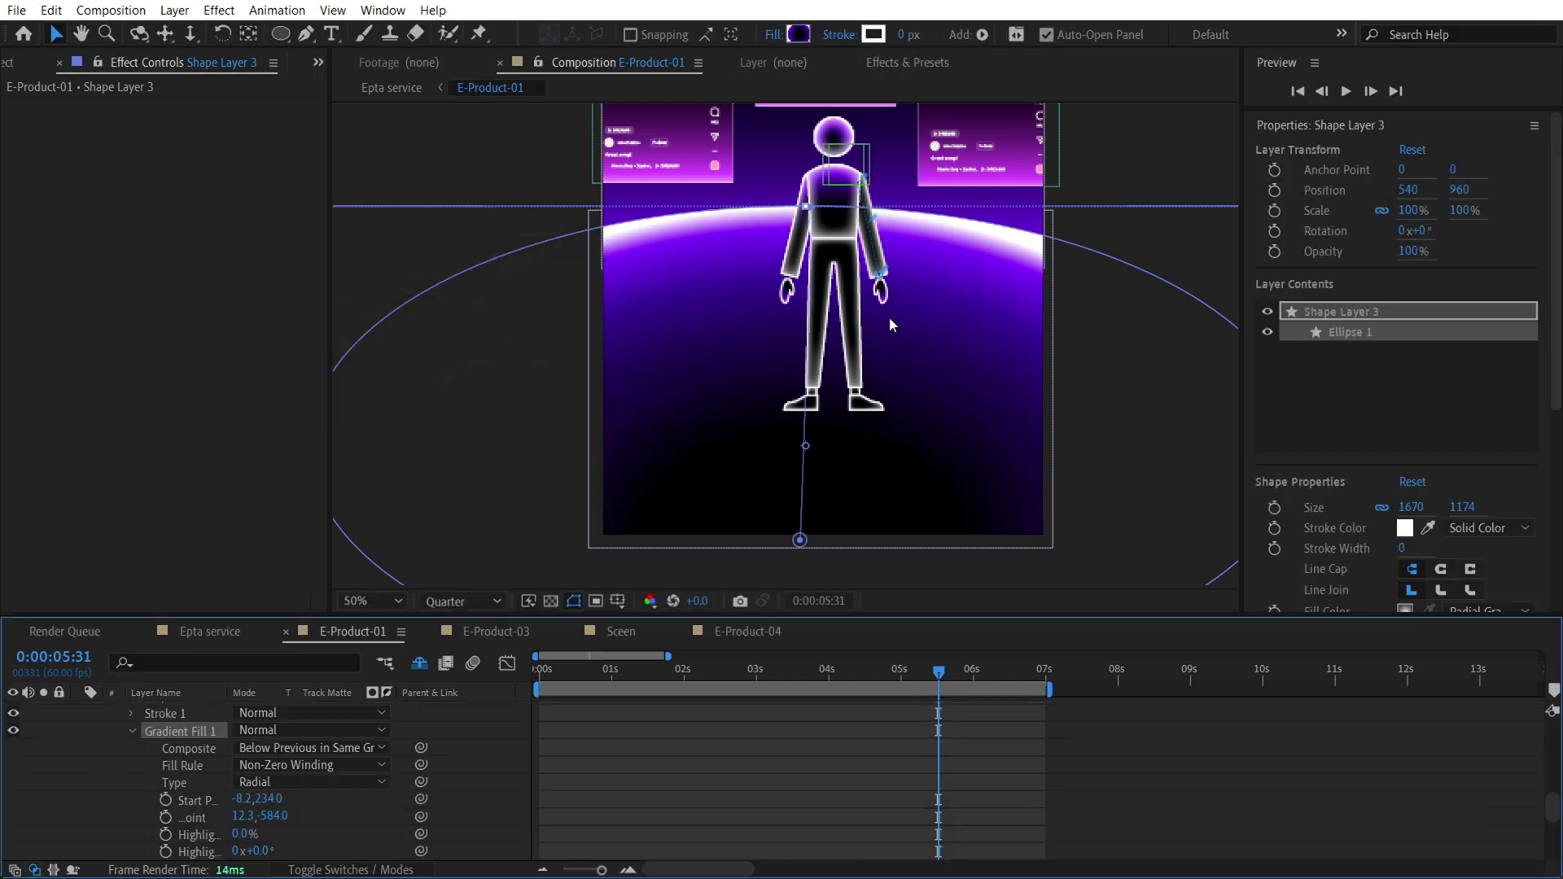
mouse_move(800, 540)
left_mouse_down()
mouse_move(793, 382)
mouse_move(799, 551)
left_mouse_up()
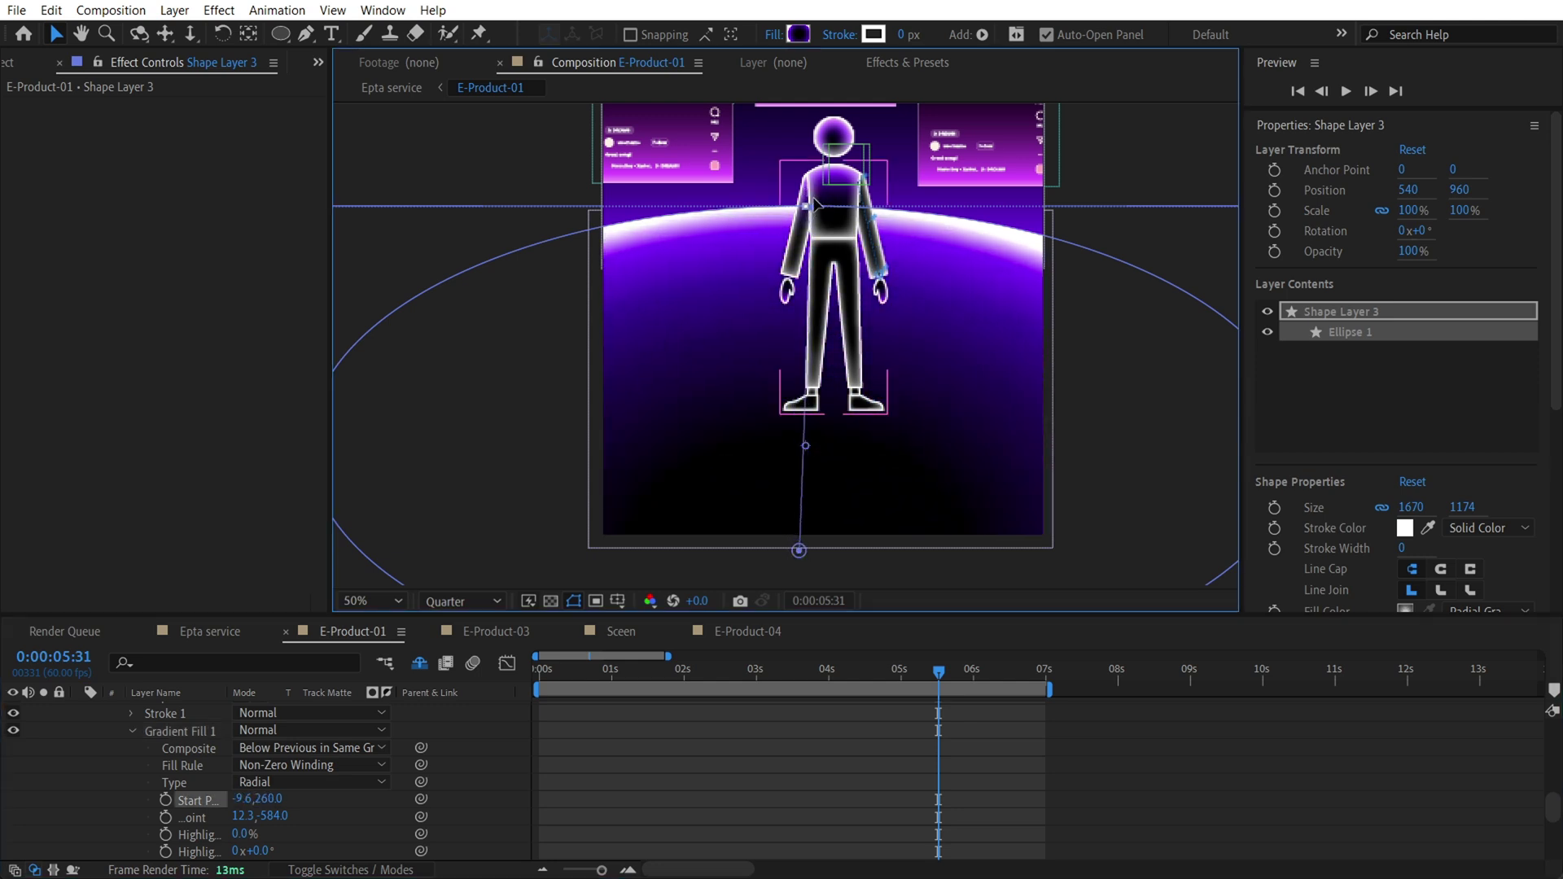
left_click_drag(812, 206, 815, 204)
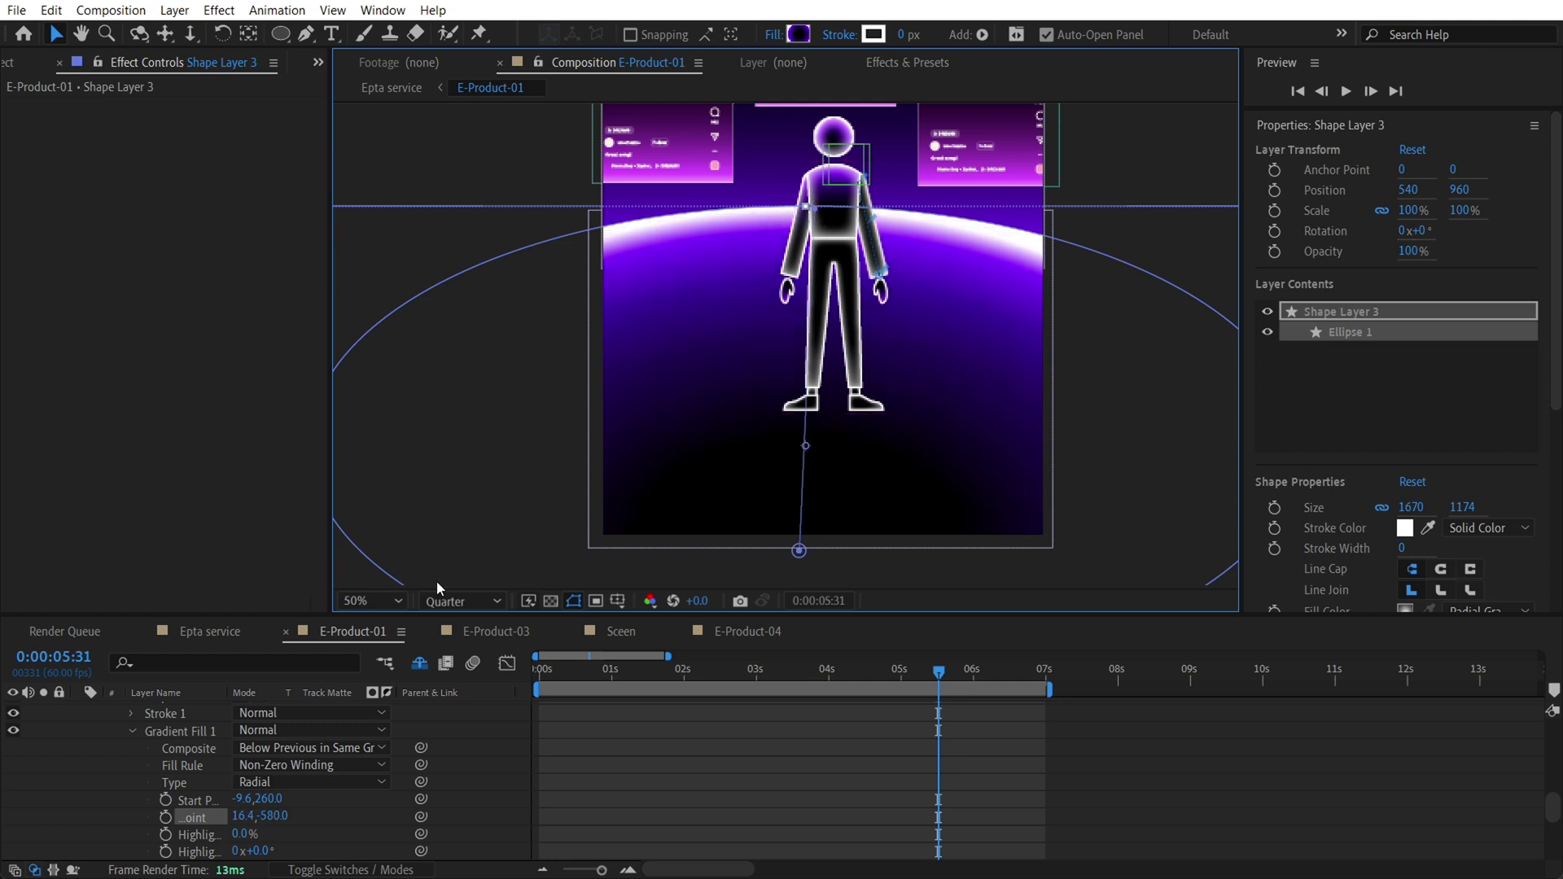
scroll(104, 725, "up", 3)
left_click(79, 748)
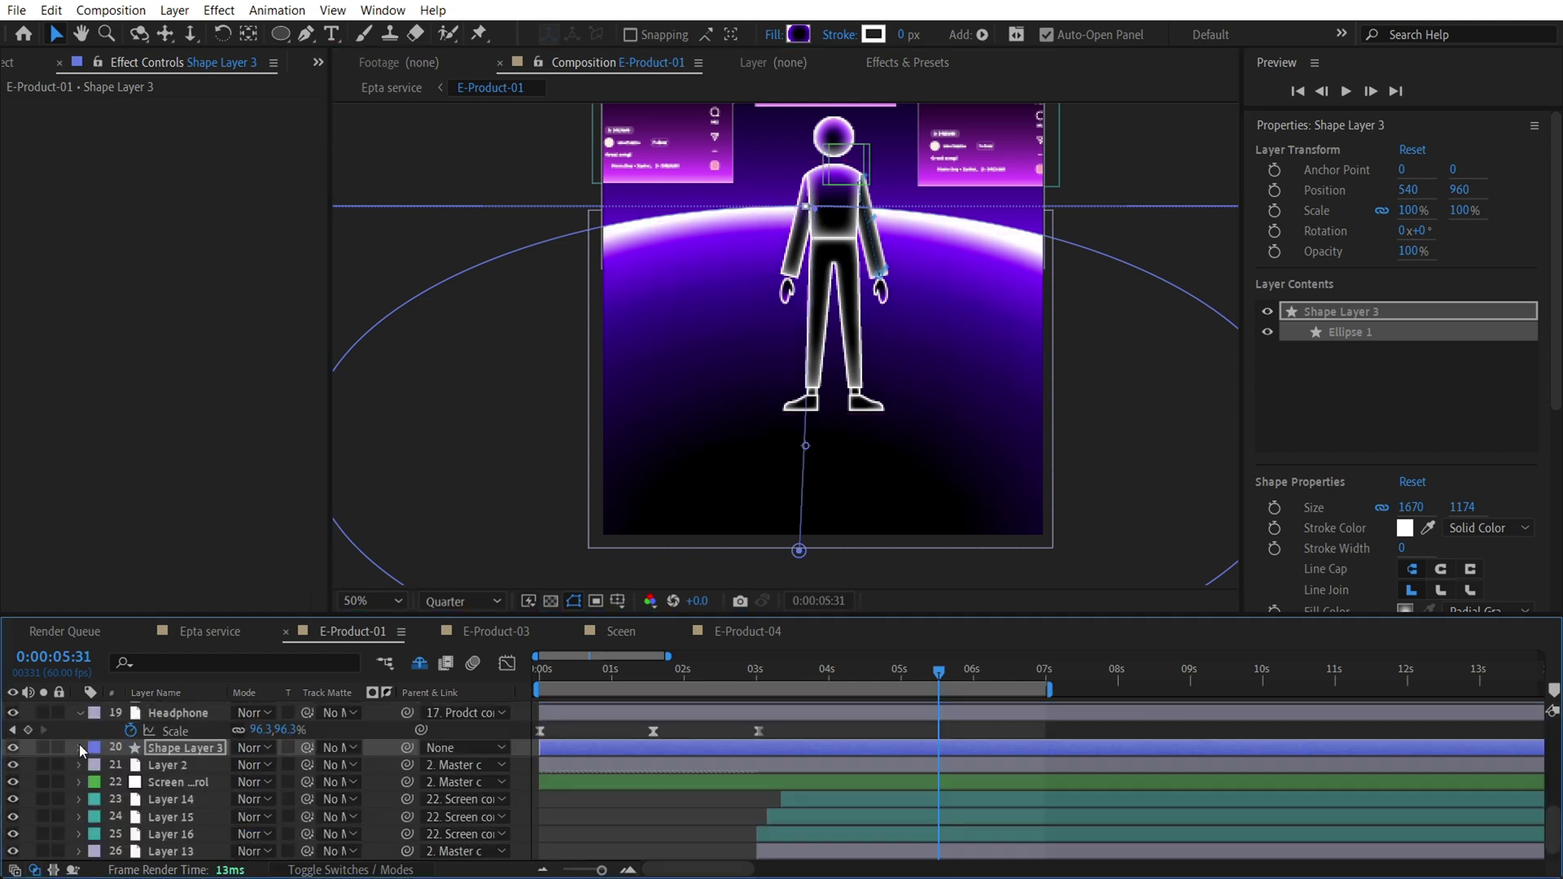
Compare the horizon with Shape Layer 3 hidden and shown, and delete Shape Layer 3
left_click(13, 748)
left_click(13, 749)
left_click(171, 761)
left_click(154, 753)
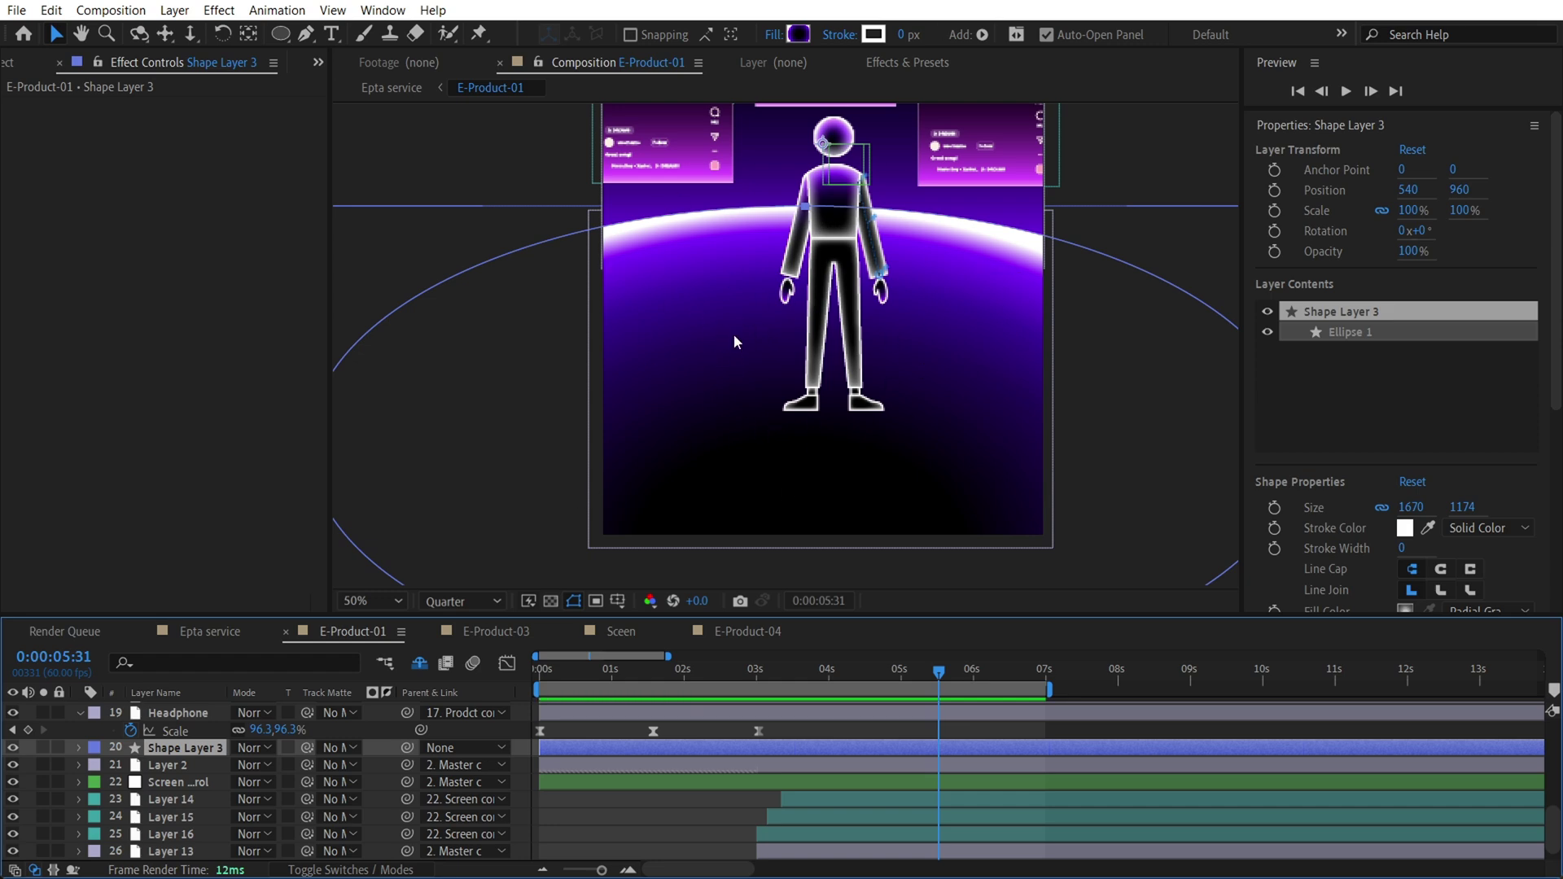
key("Delete")
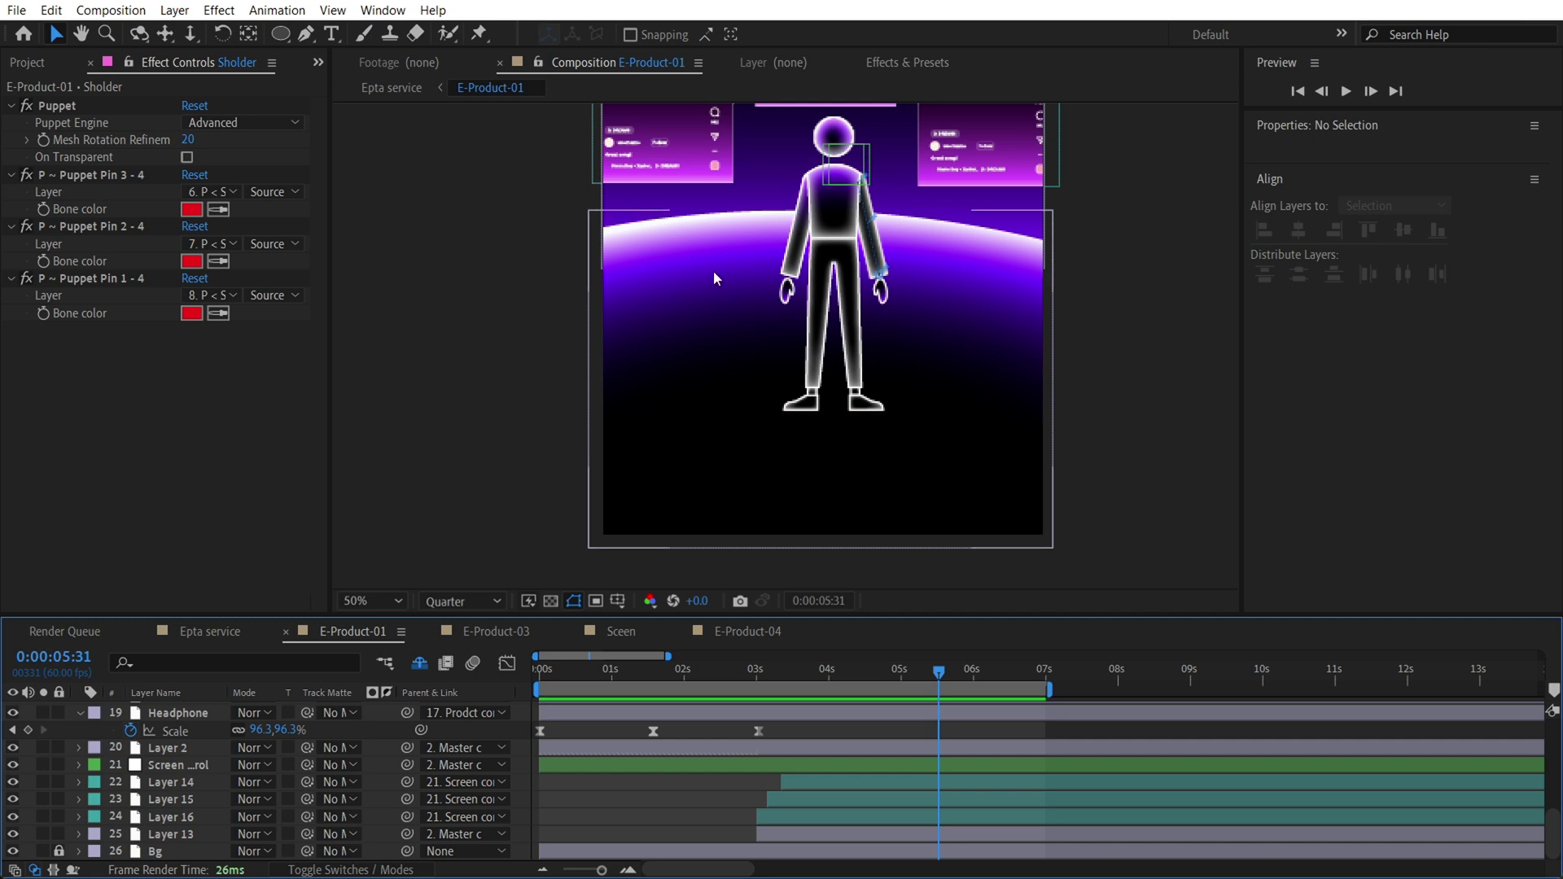
left_click_drag(774, 274, 824, 372)
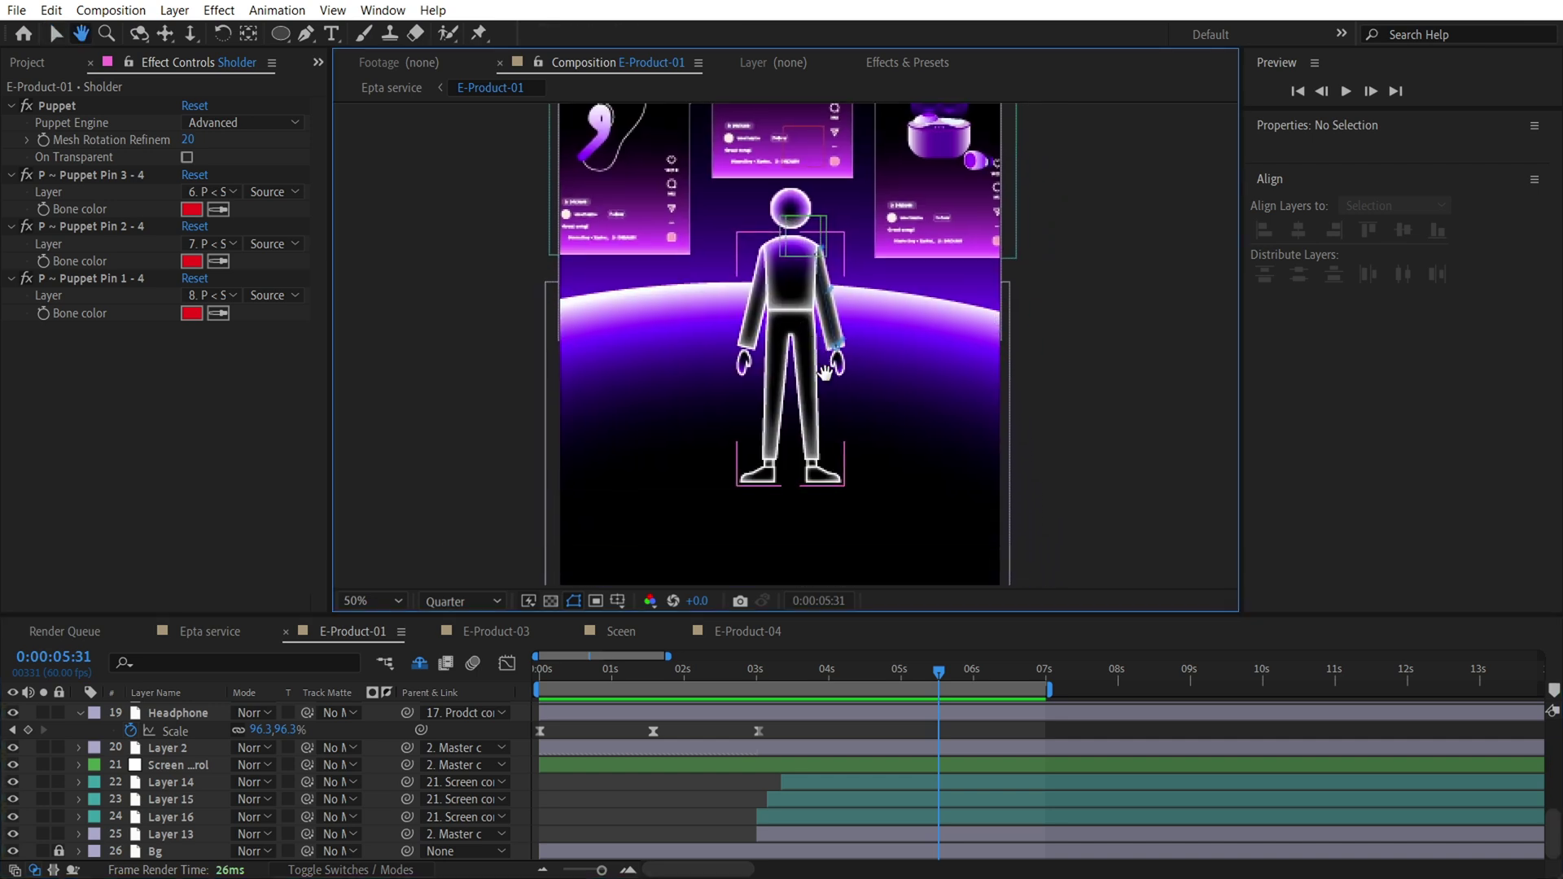
Select the original horizon on Layer 2 and set its Levels effect's Output White to 65 at 0:00:04:15, trying 153 on the way
left_click_drag(922, 673, 877, 632)
left_click(889, 366)
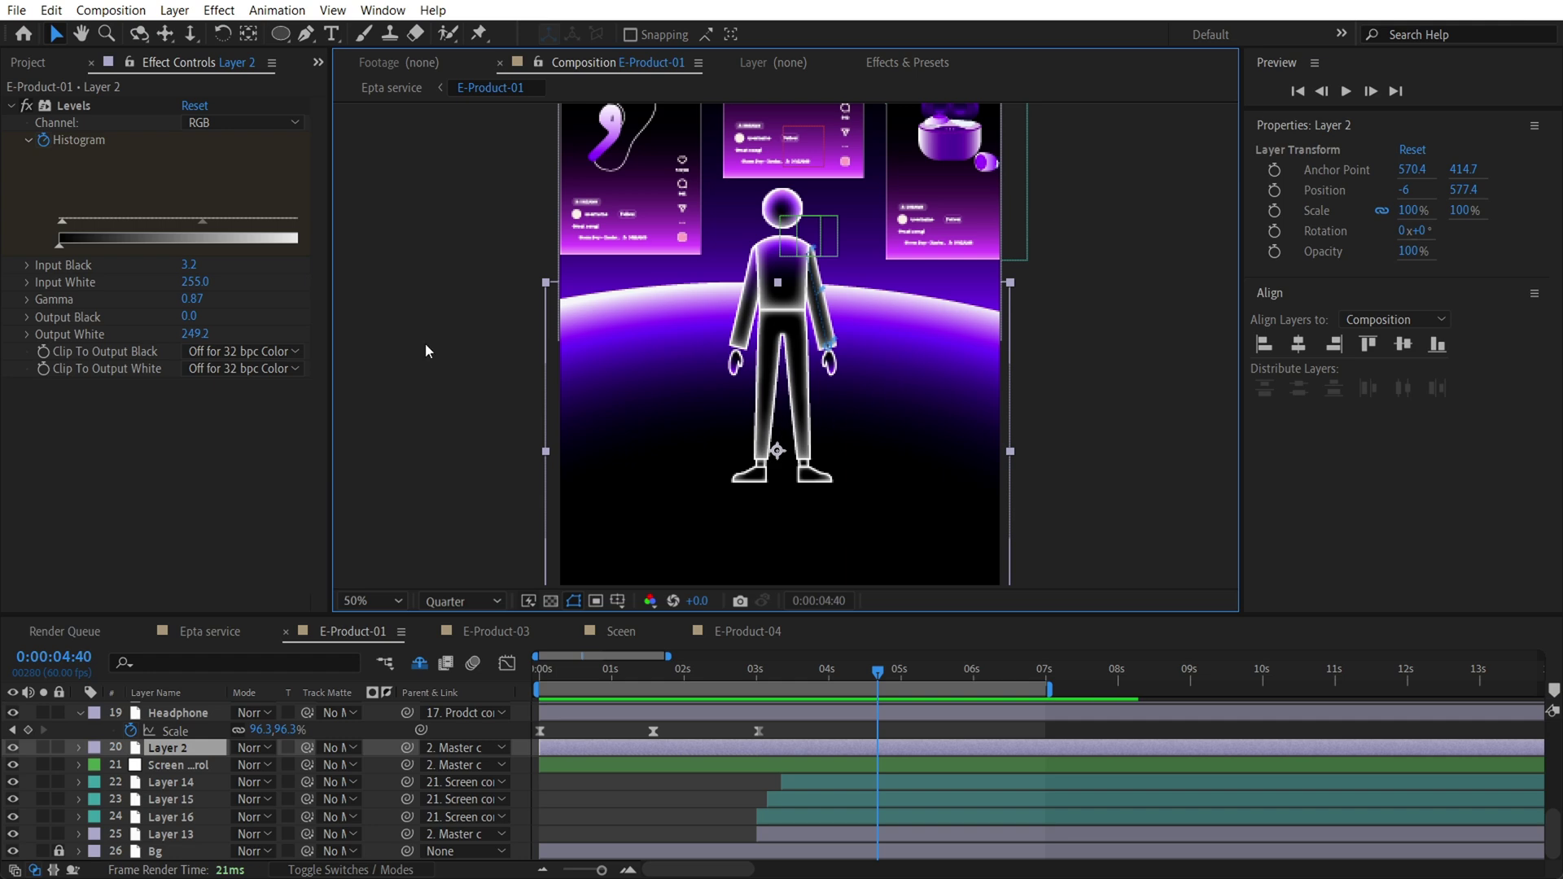
left_click(77, 104)
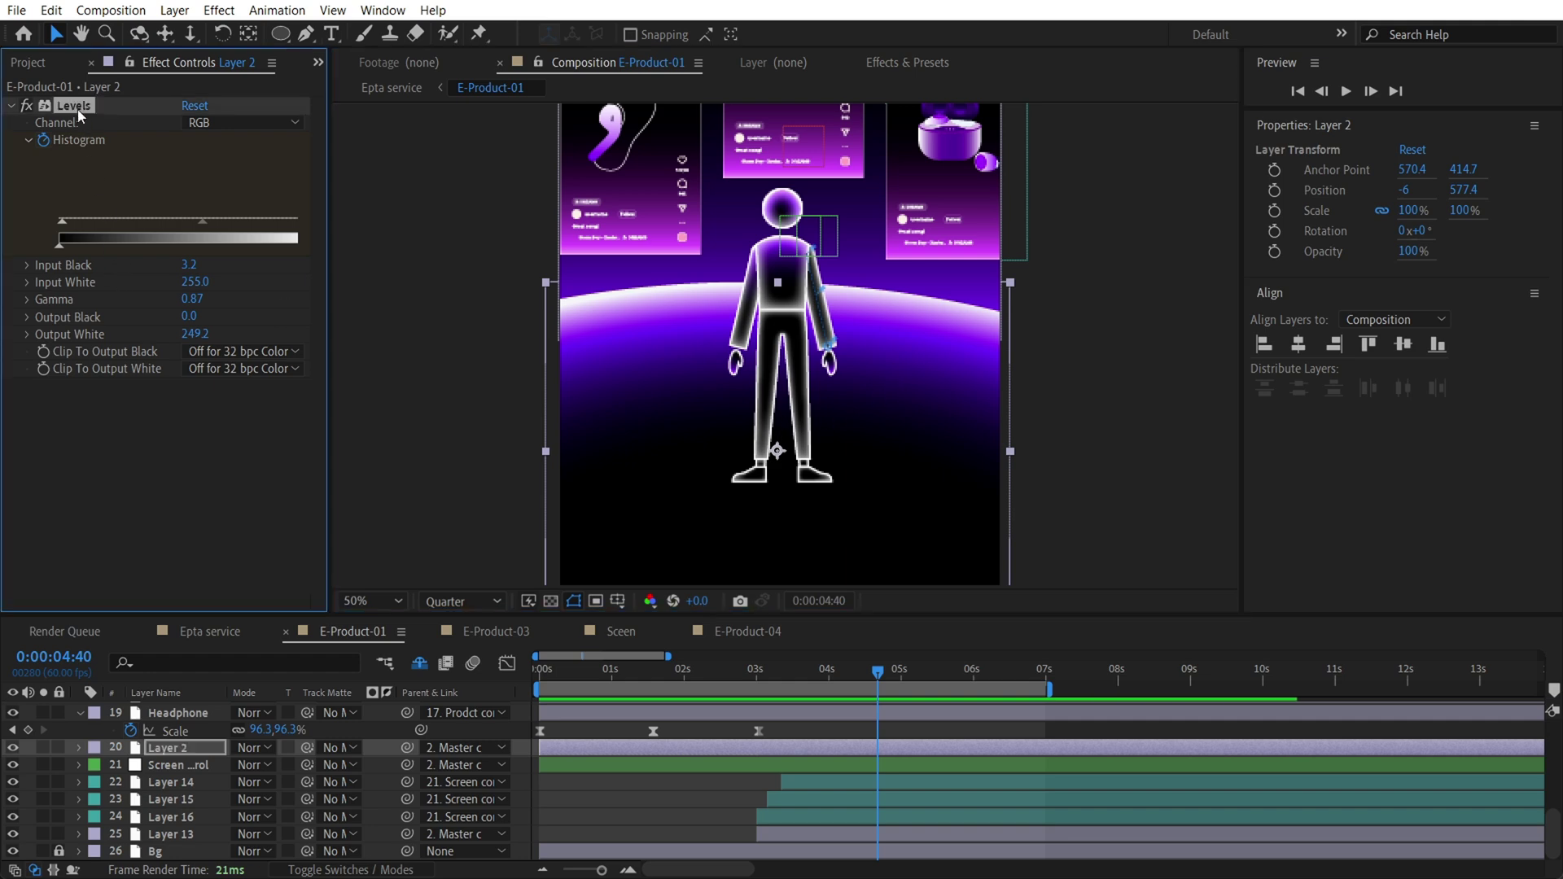
left_click(106, 451)
mouse_move(878, 669)
left_mouse_down()
mouse_move(895, 669)
mouse_move(838, 669)
mouse_move(890, 666)
mouse_move(849, 660)
left_mouse_up()
left_click_drag(238, 245, 138, 244)
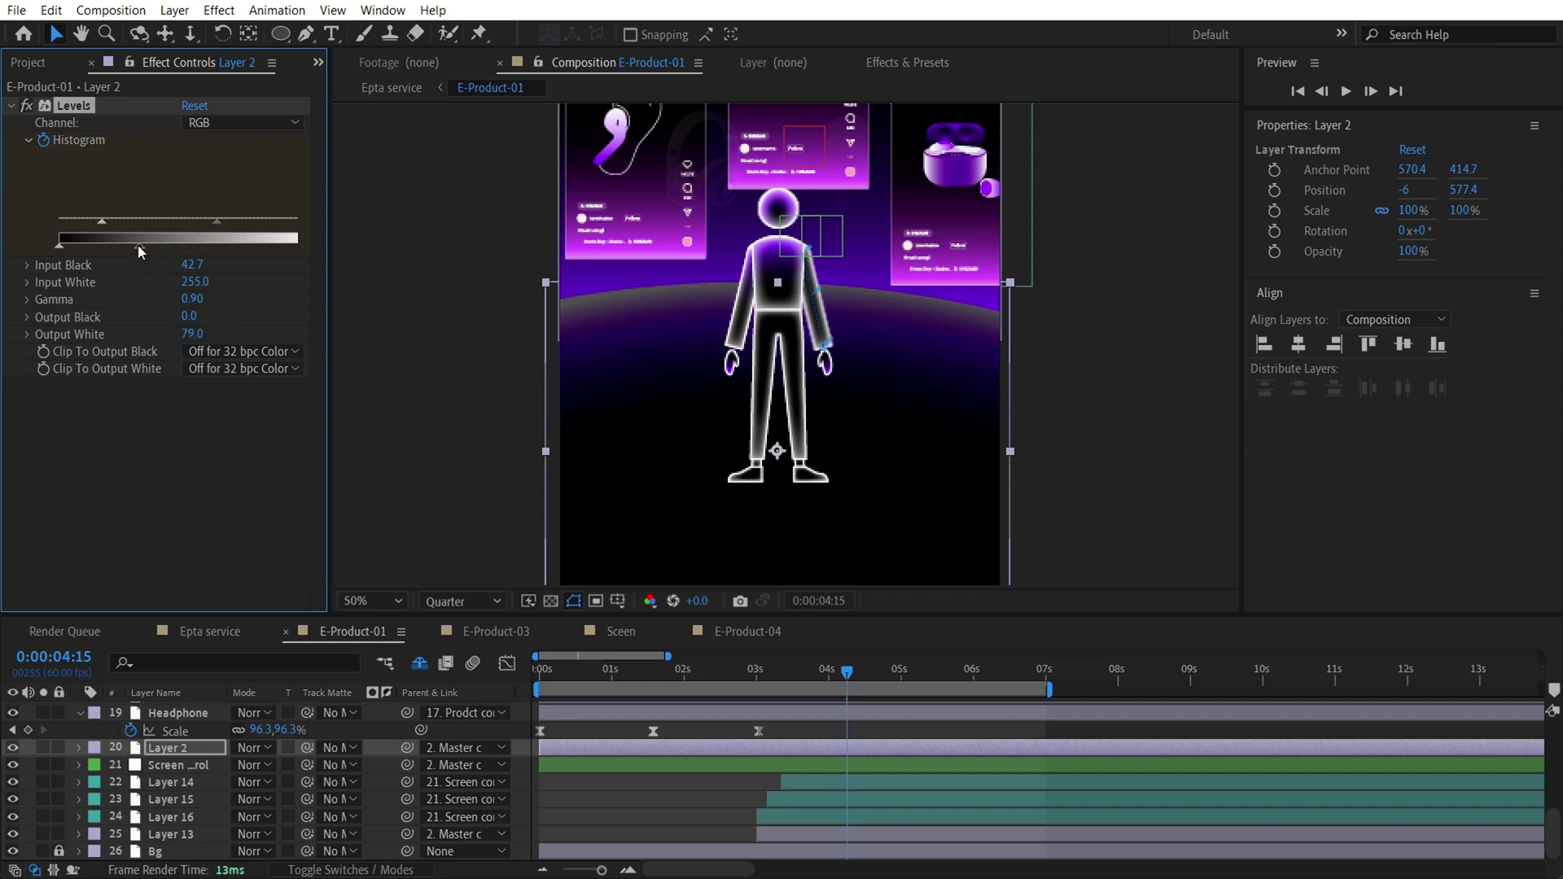
left_click(31, 335)
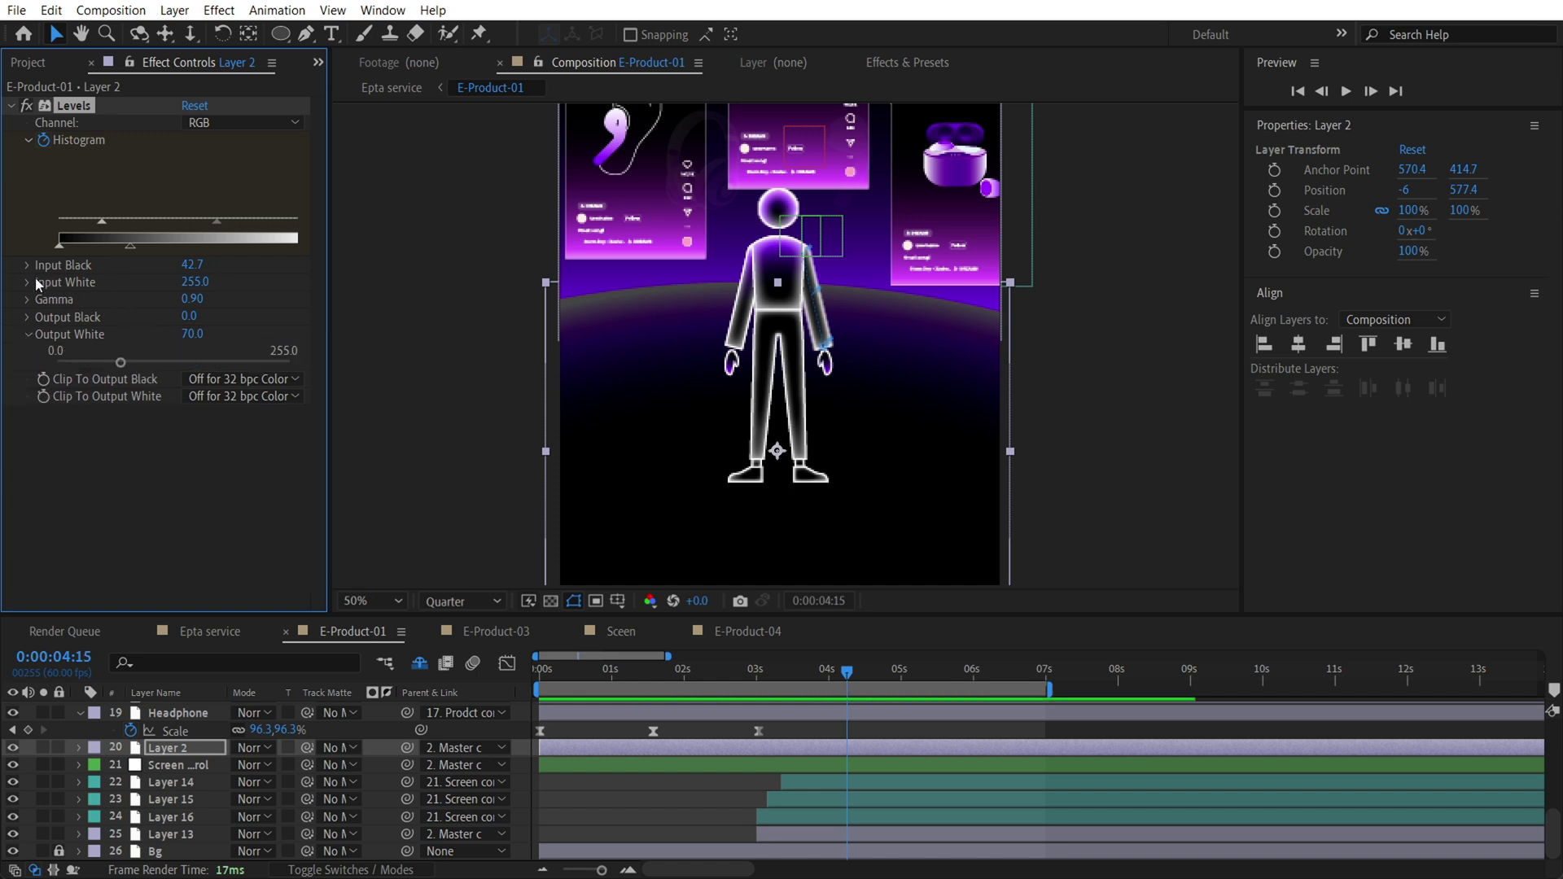
left_click_drag(129, 248, 217, 253)
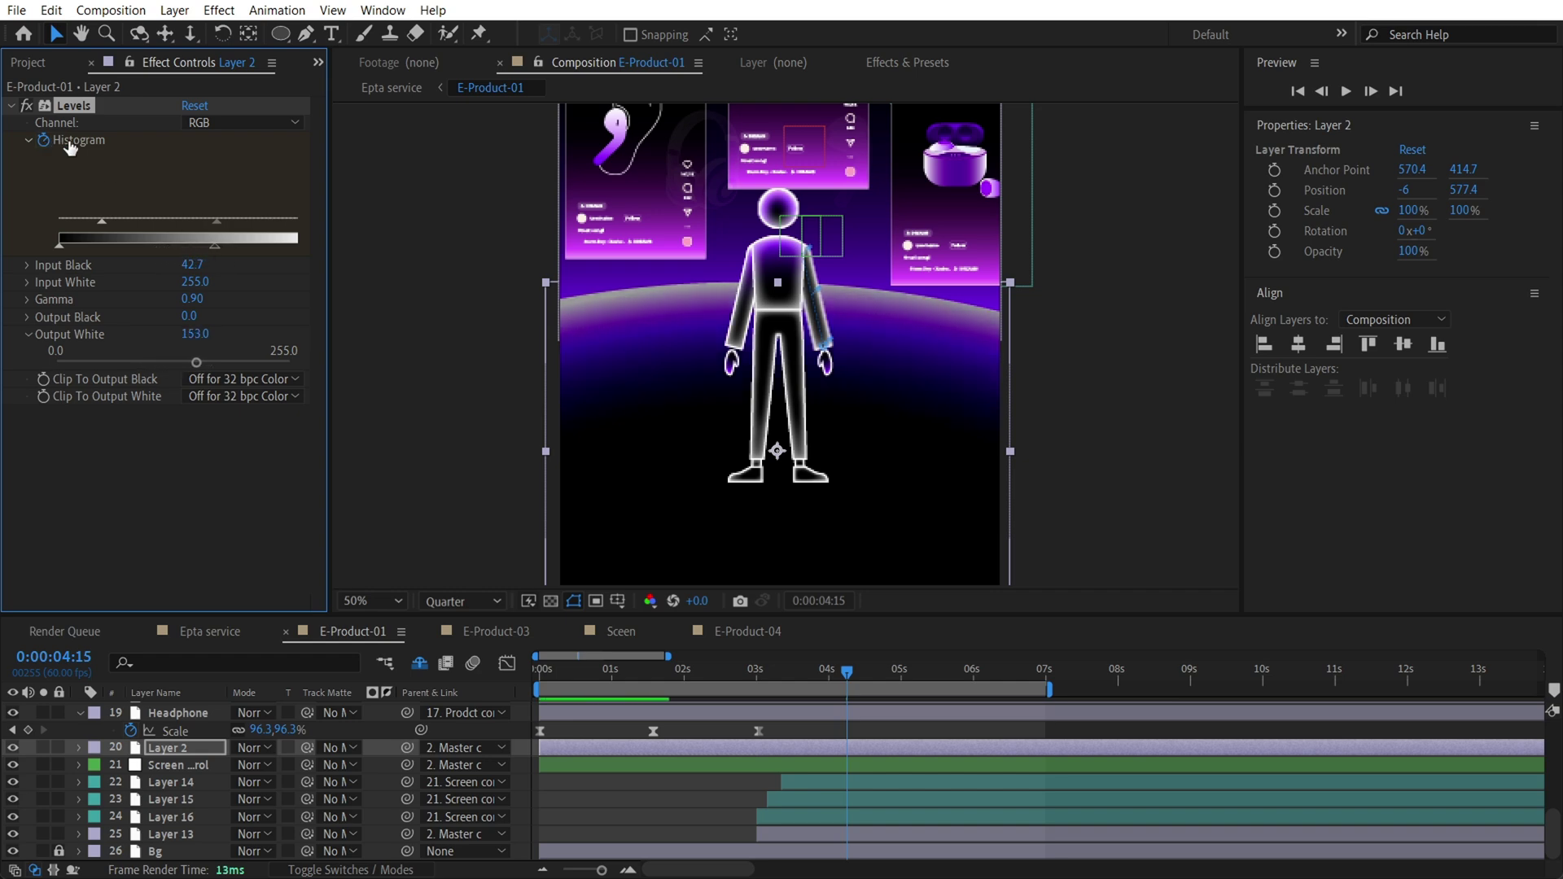
left_click_drag(214, 245, 125, 246)
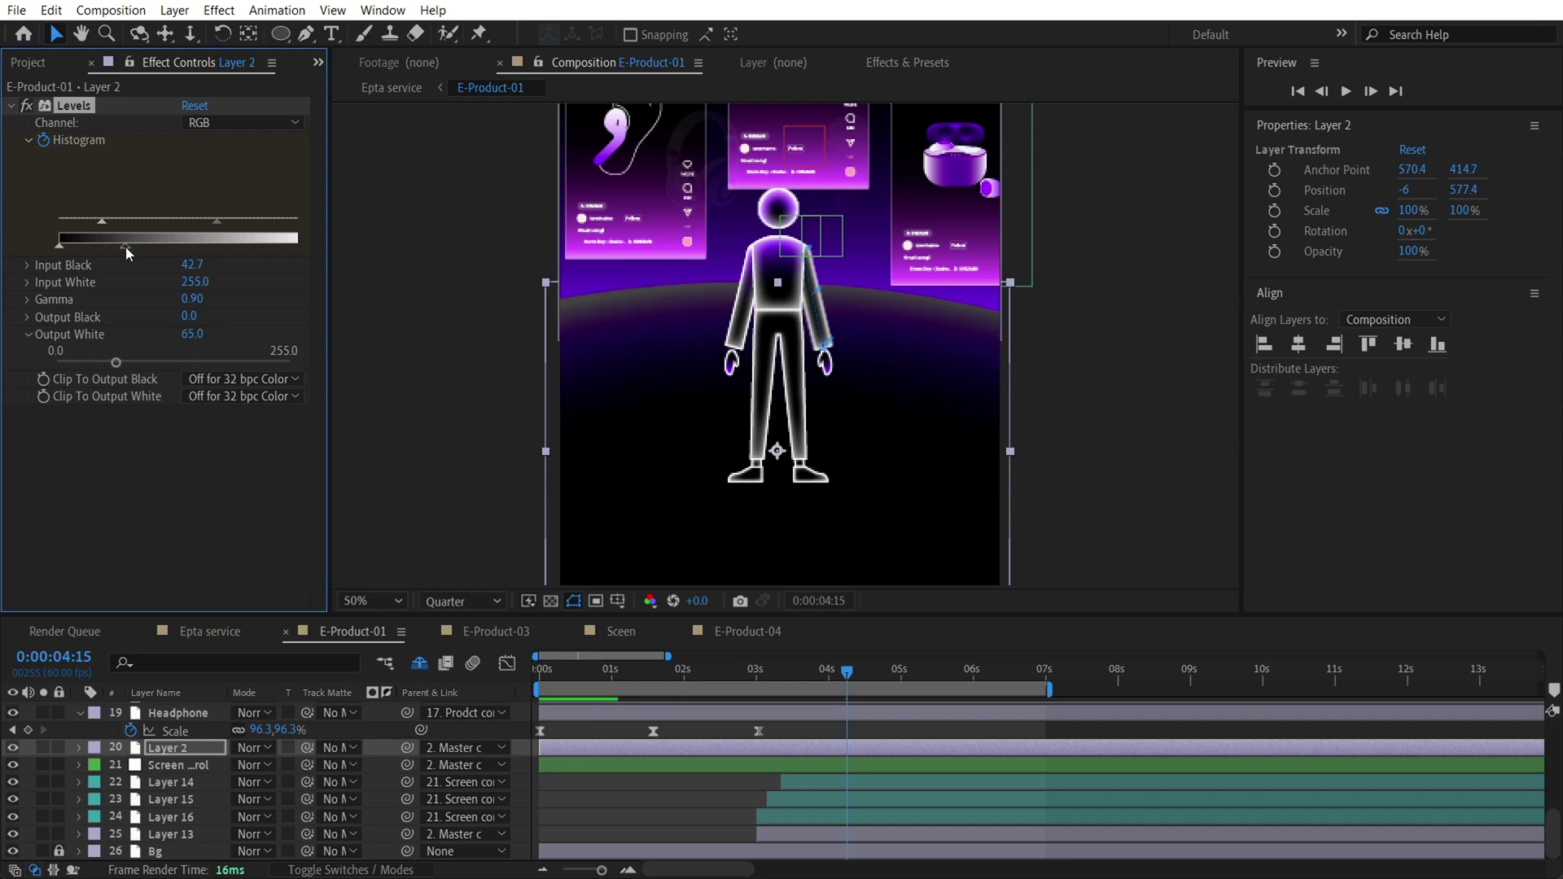
Reveal the Levels Histogram keyframes on Layer 2 and scrub across them from 0:00:03:35 to 0:00:04:44
left_click(901, 672)
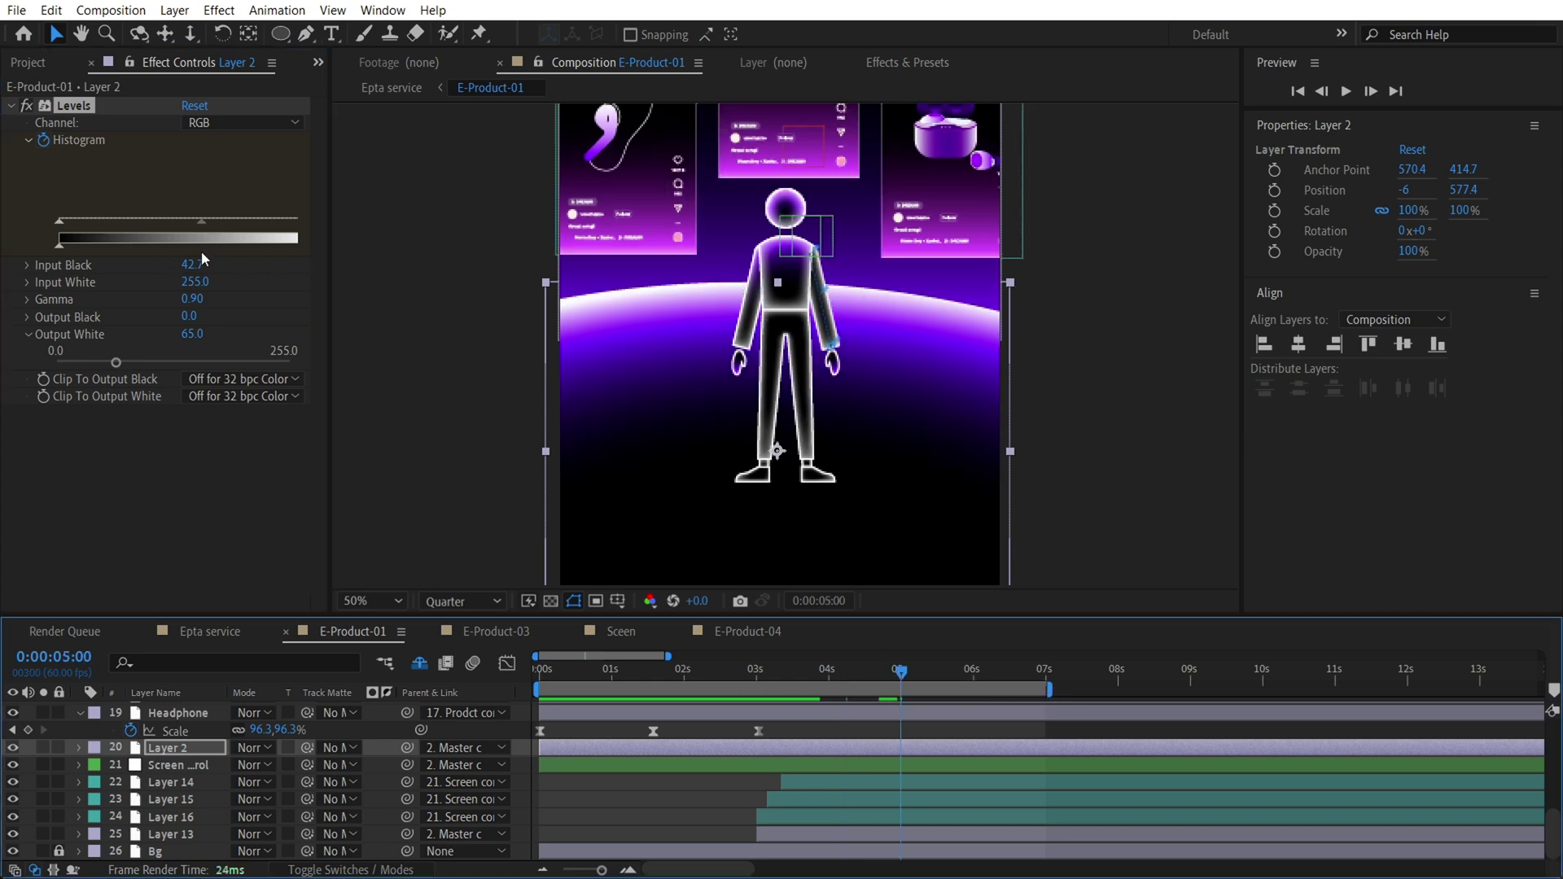
mouse_move(158, 246)
left_mouse_down()
mouse_move(130, 246)
mouse_move(293, 267)
mouse_move(158, 256)
left_mouse_up()
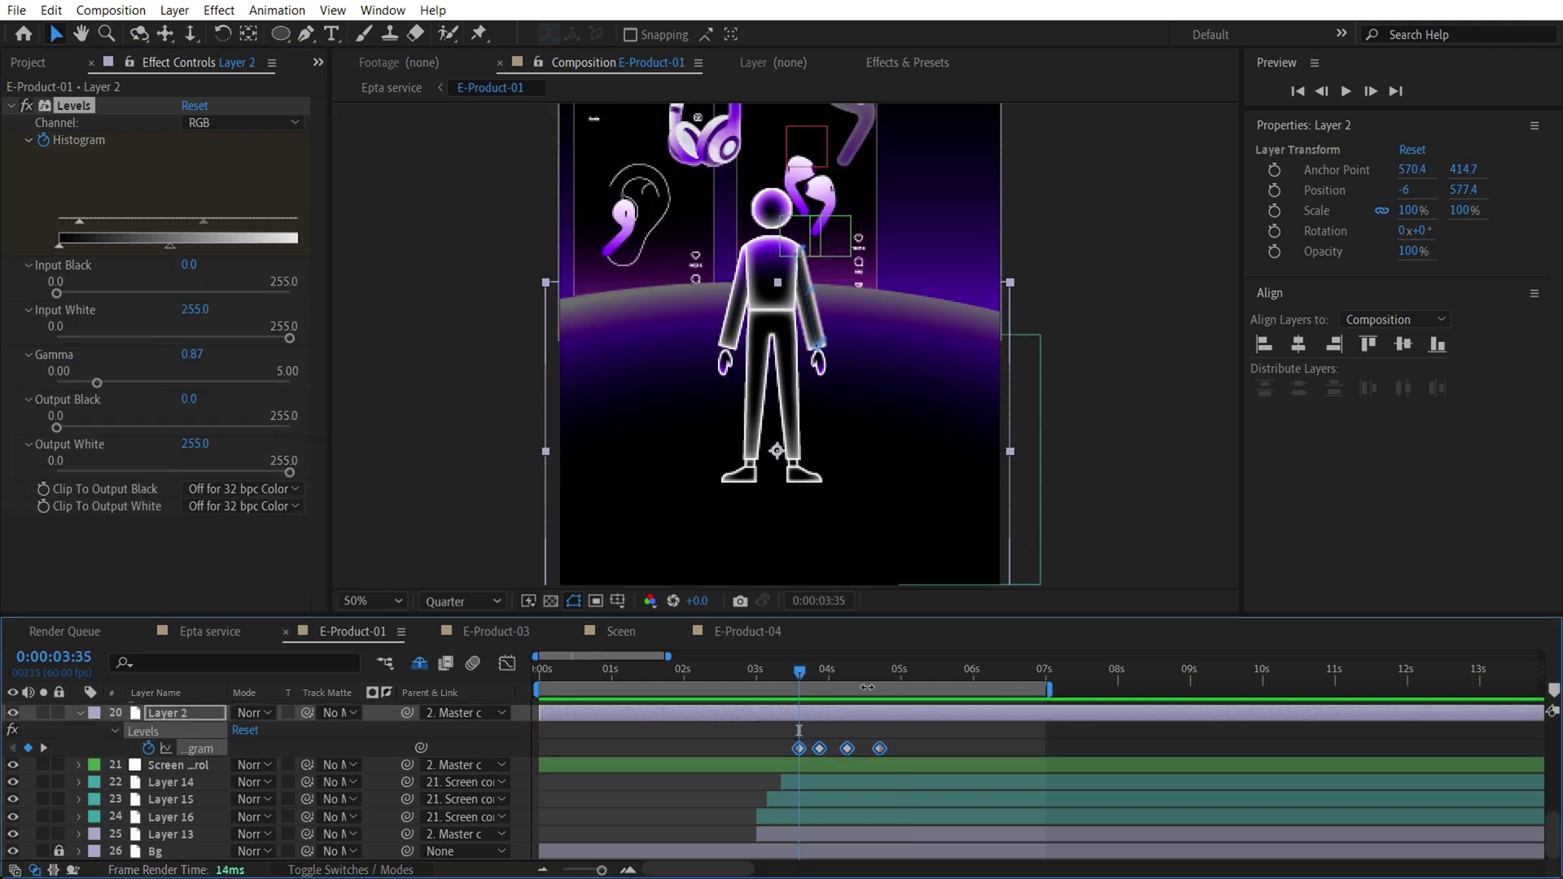
left_click_drag(830, 672, 886, 678)
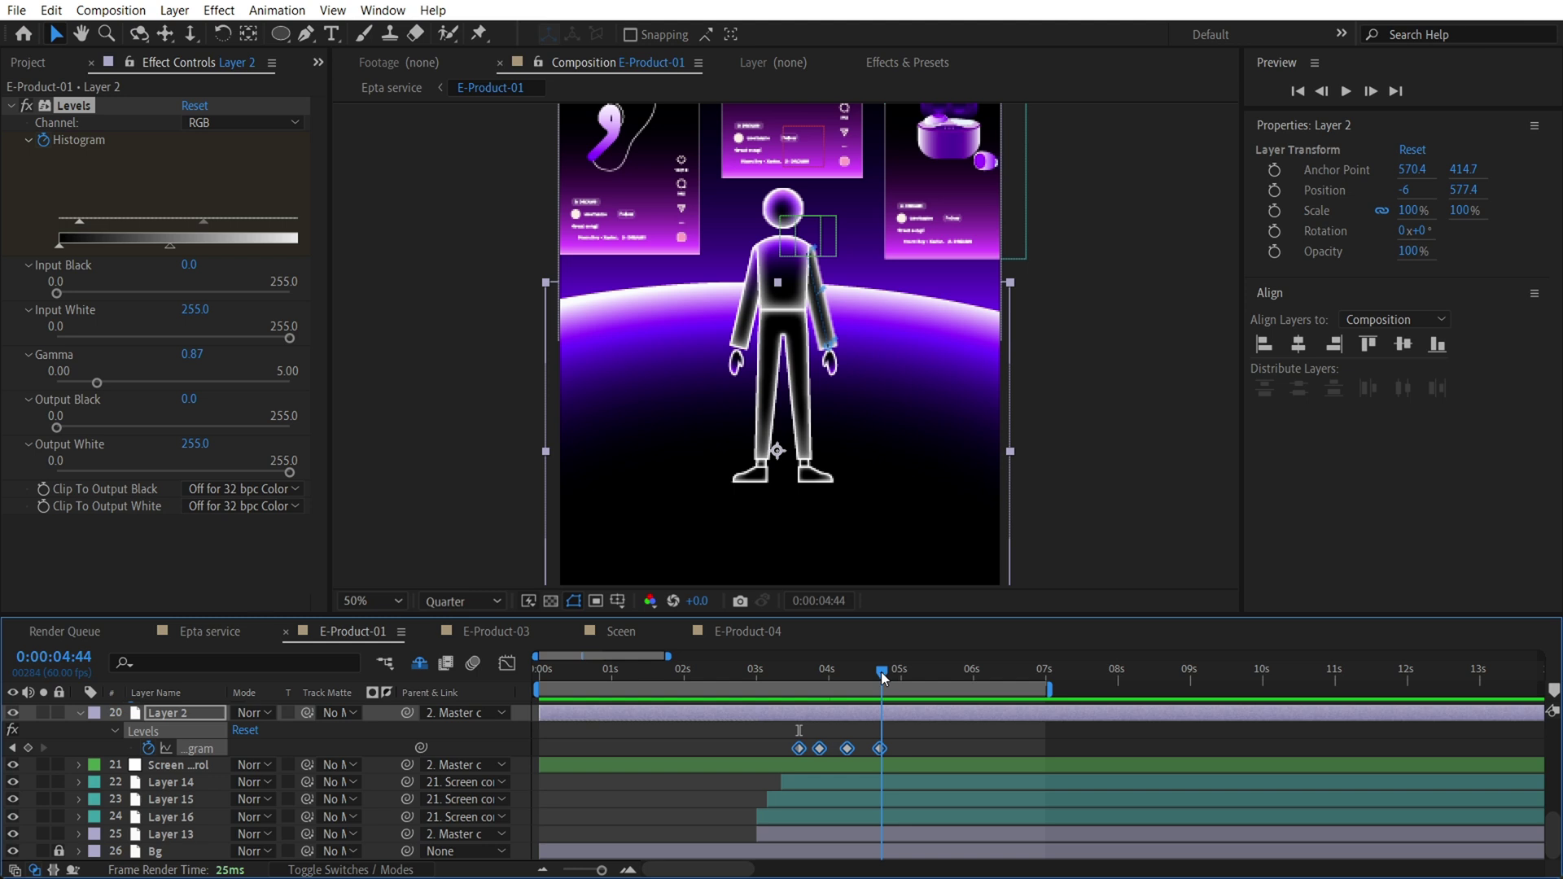
left_click(914, 737)
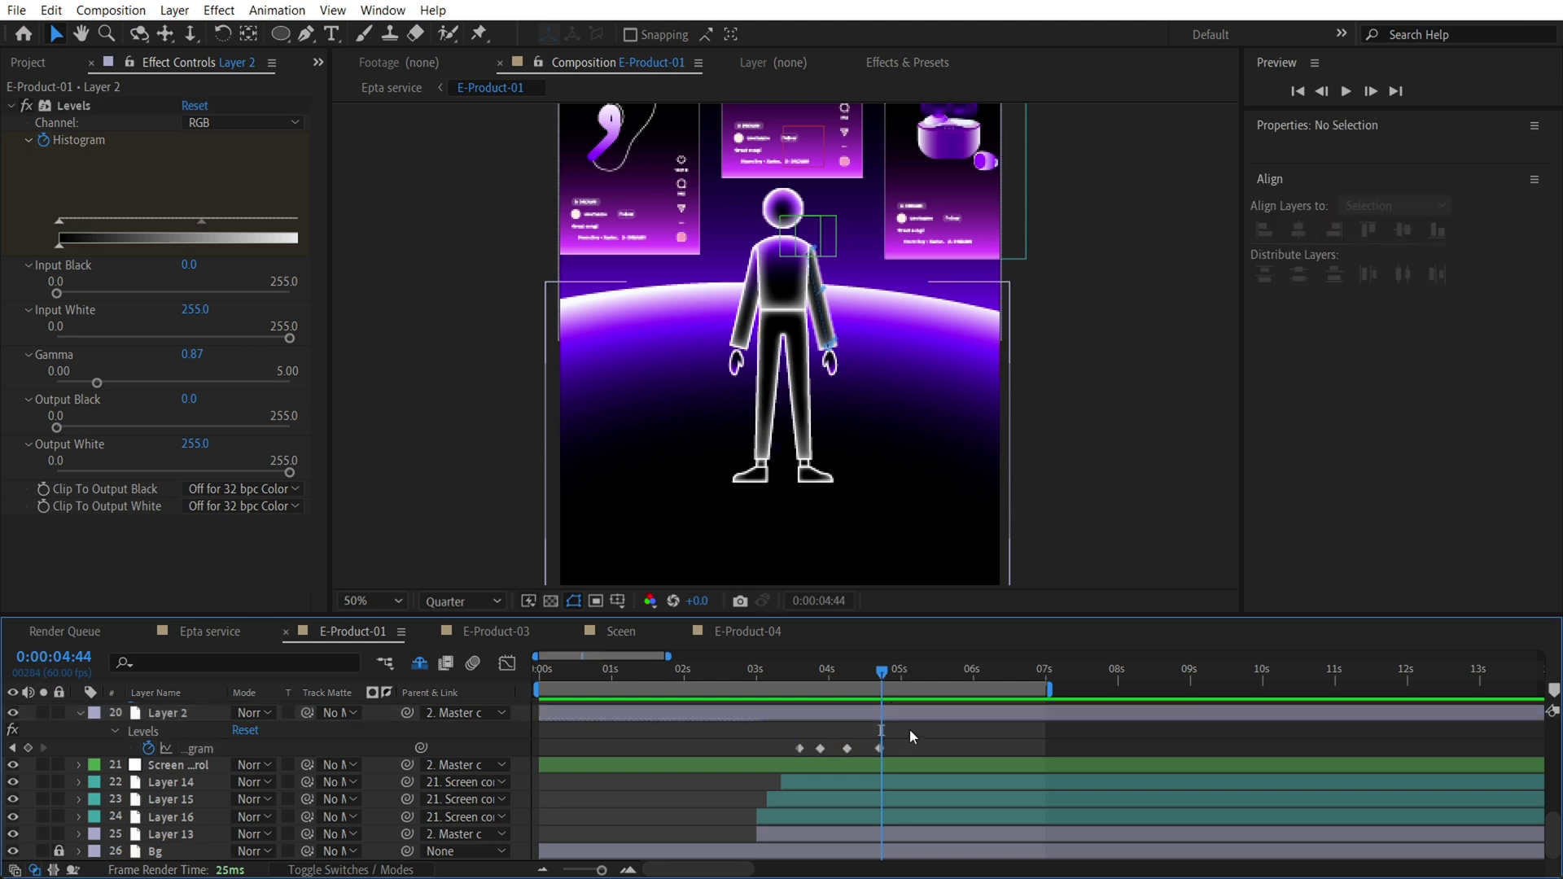
left_click_drag(859, 361, 860, 459)
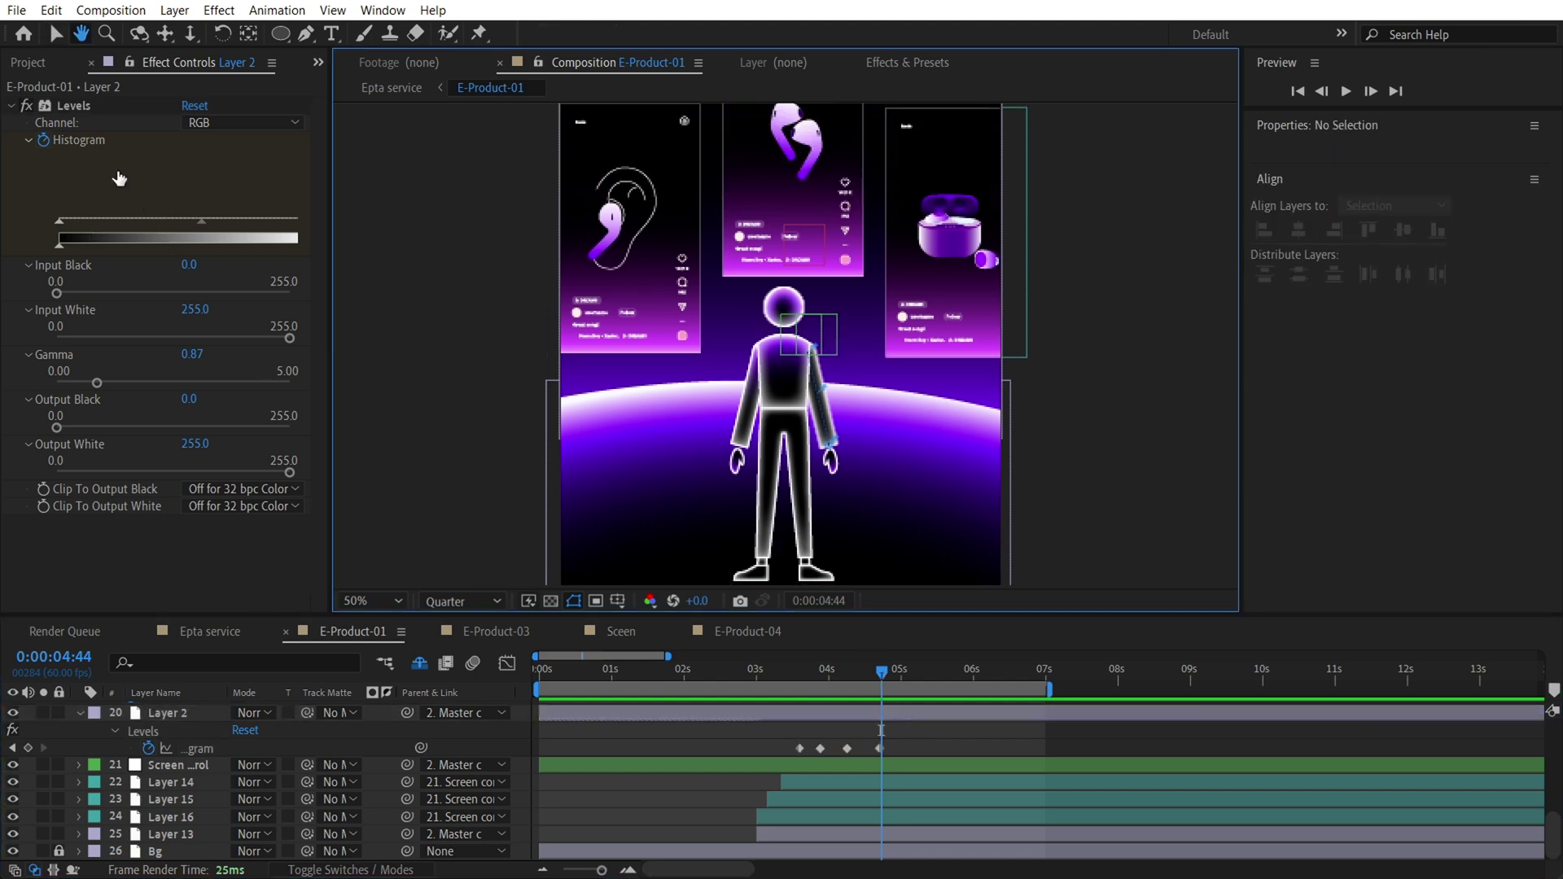
Close the E-Product-01 composition and preview the Epta service composition from about 0:00:06:00
left_click(72, 106)
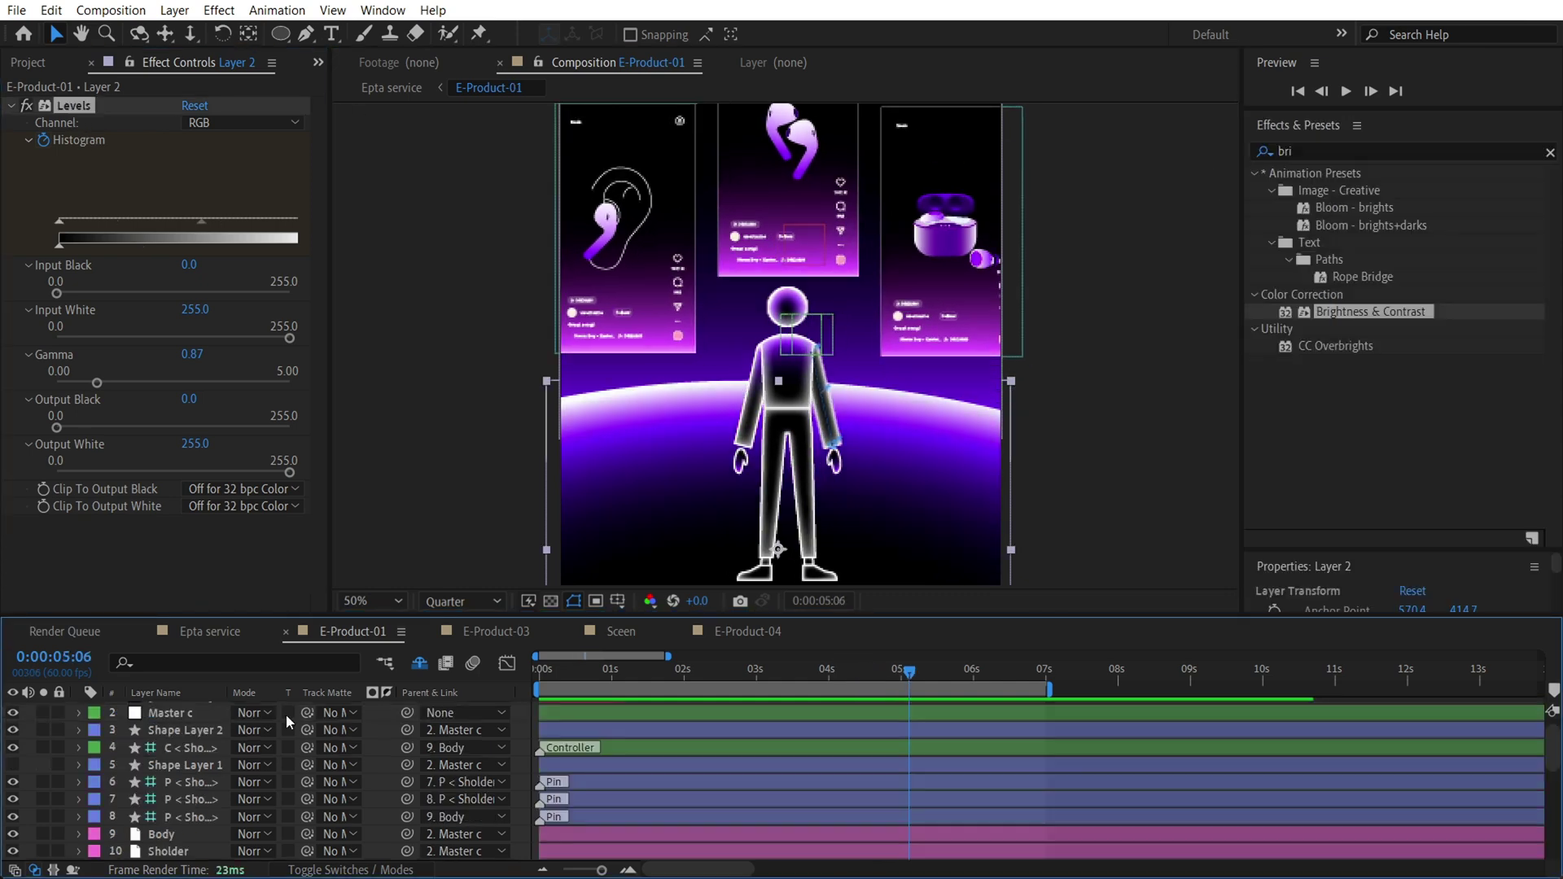
scroll(286, 714, "up", 1)
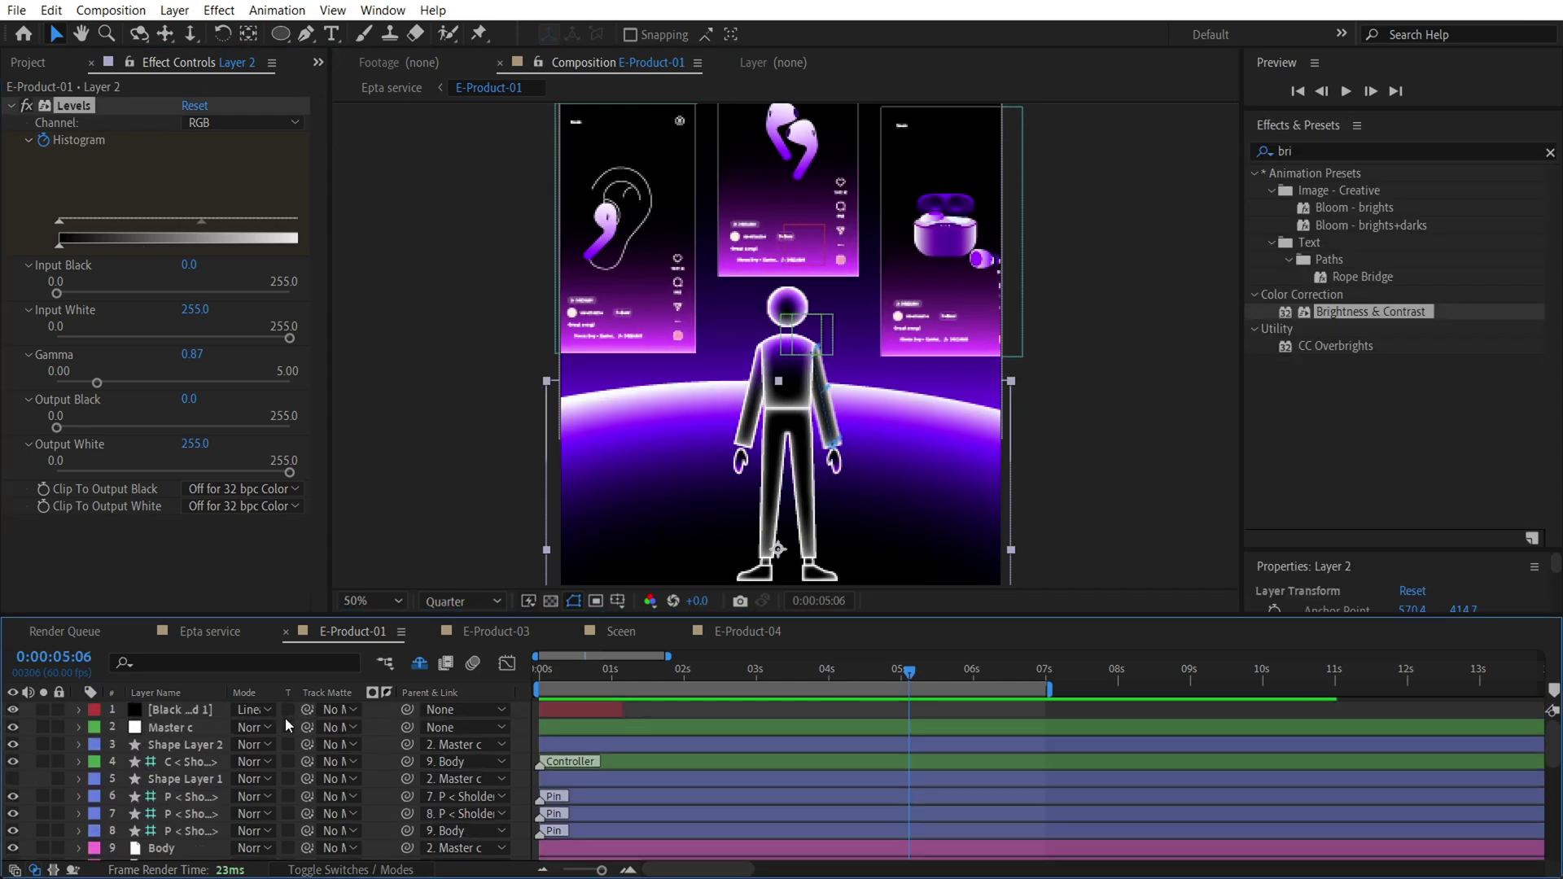
left_click(286, 632)
left_click_drag(581, 672, 569, 677)
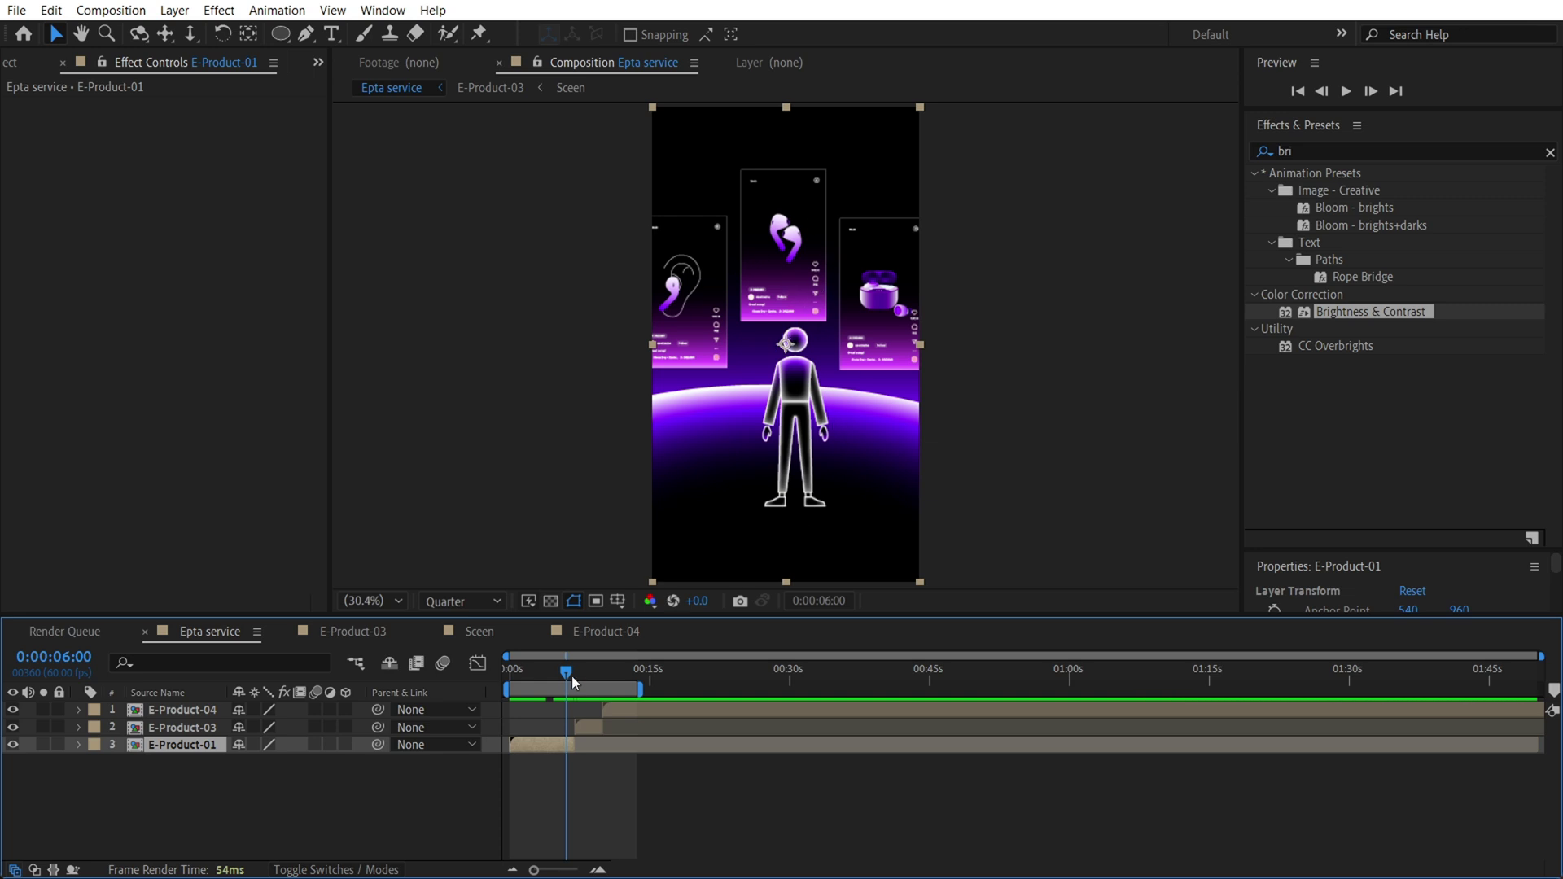
left_click_drag(569, 672, 568, 676)
key("space")
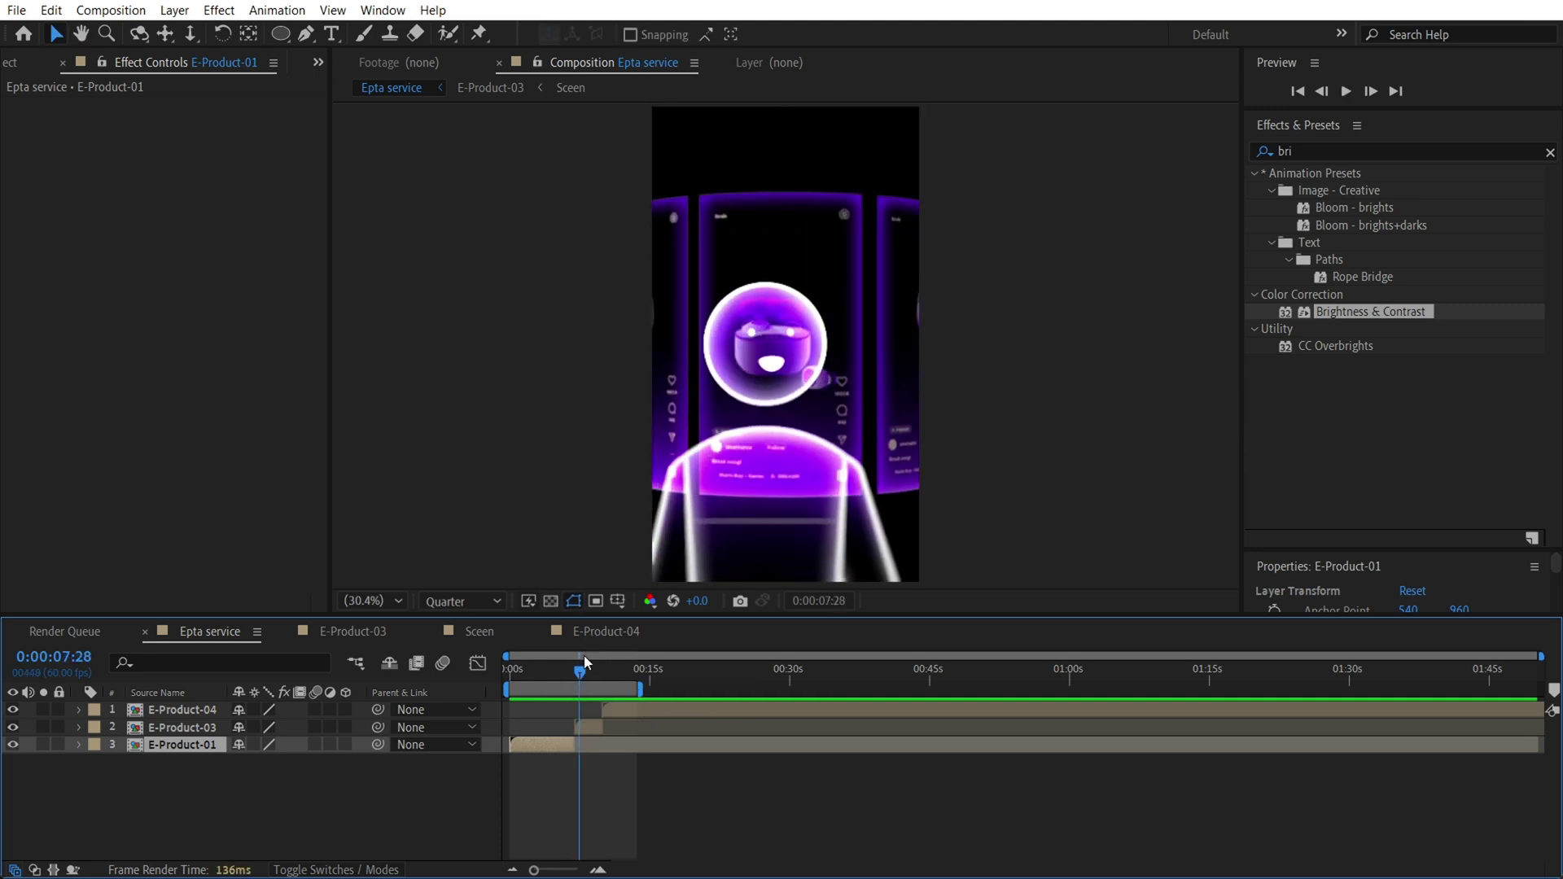
Scrub through the E-Product-03 section of Epta service between 0:00:07:06 and 0:00:08:31 to examine the head and curved screens
left_click_drag(581, 672, 578, 672)
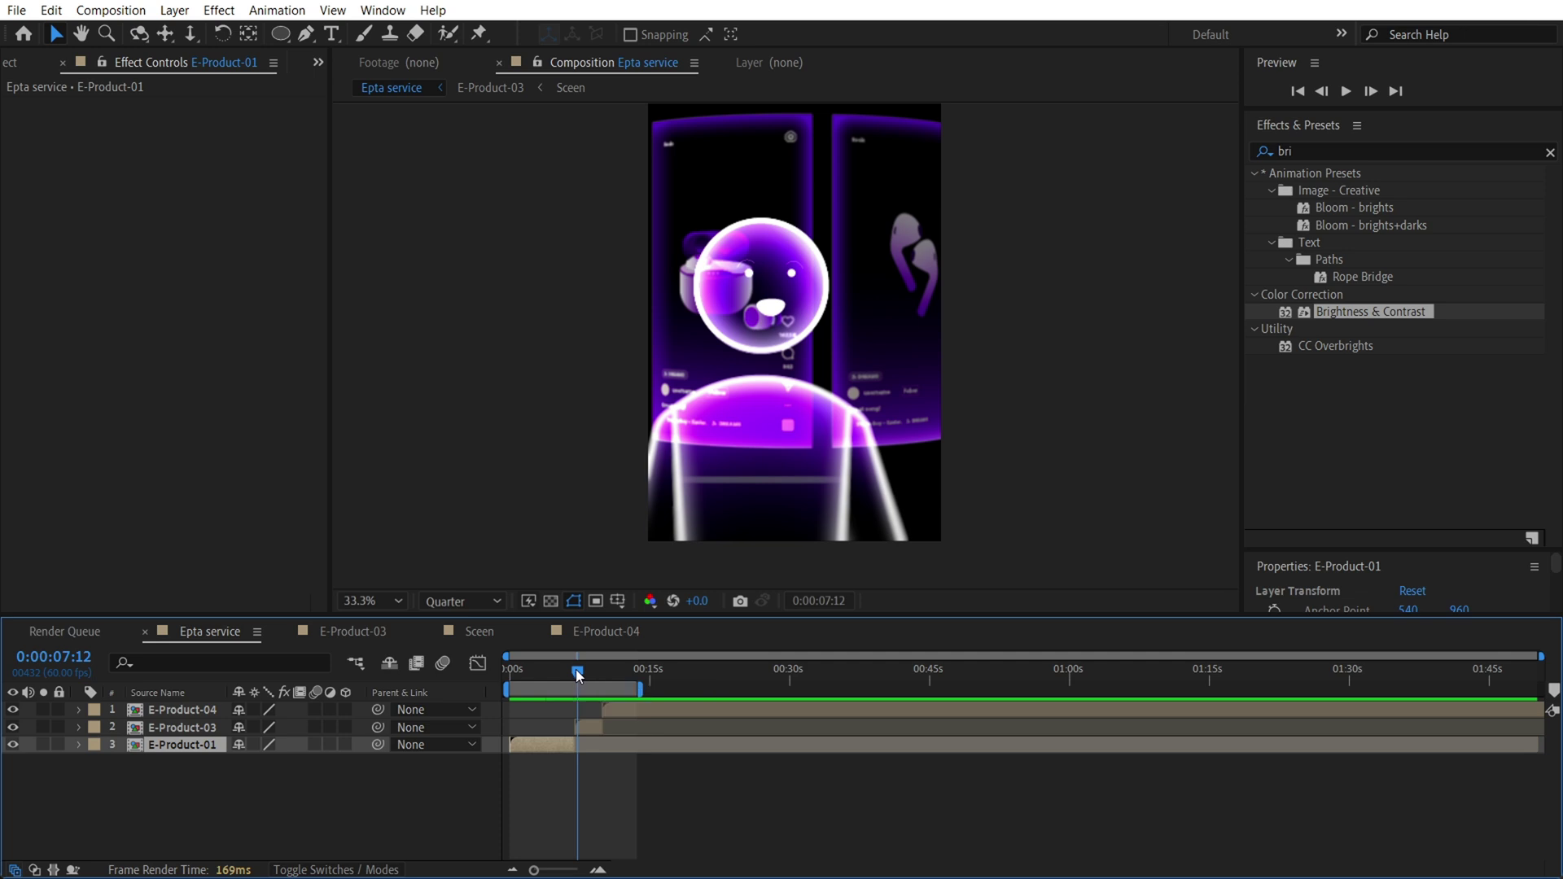
left_click_drag(577, 672, 576, 672)
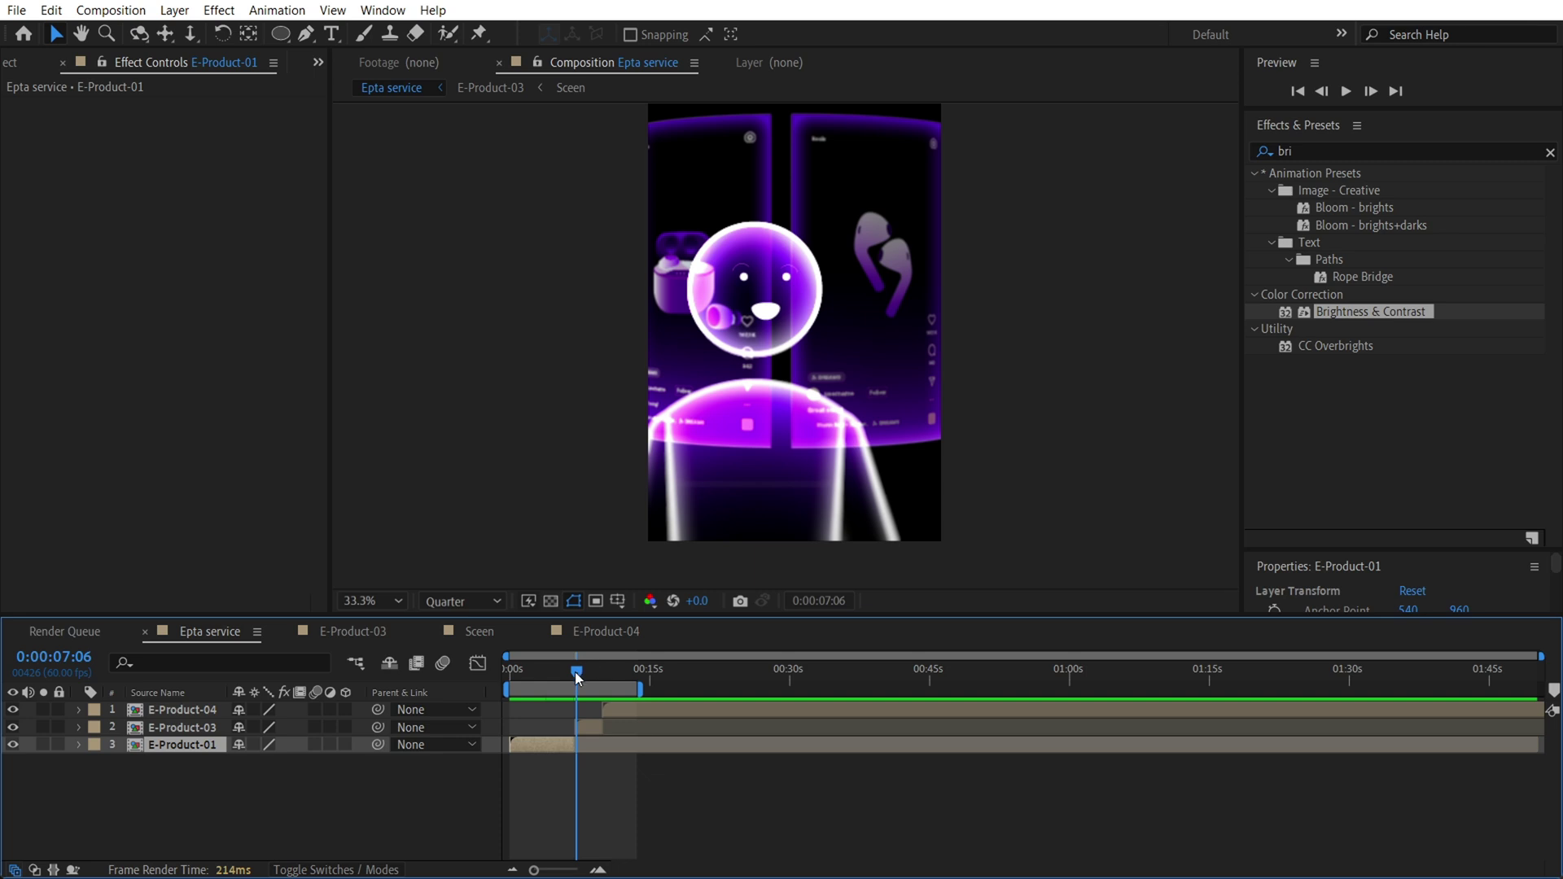
left_click_drag(576, 678, 588, 678)
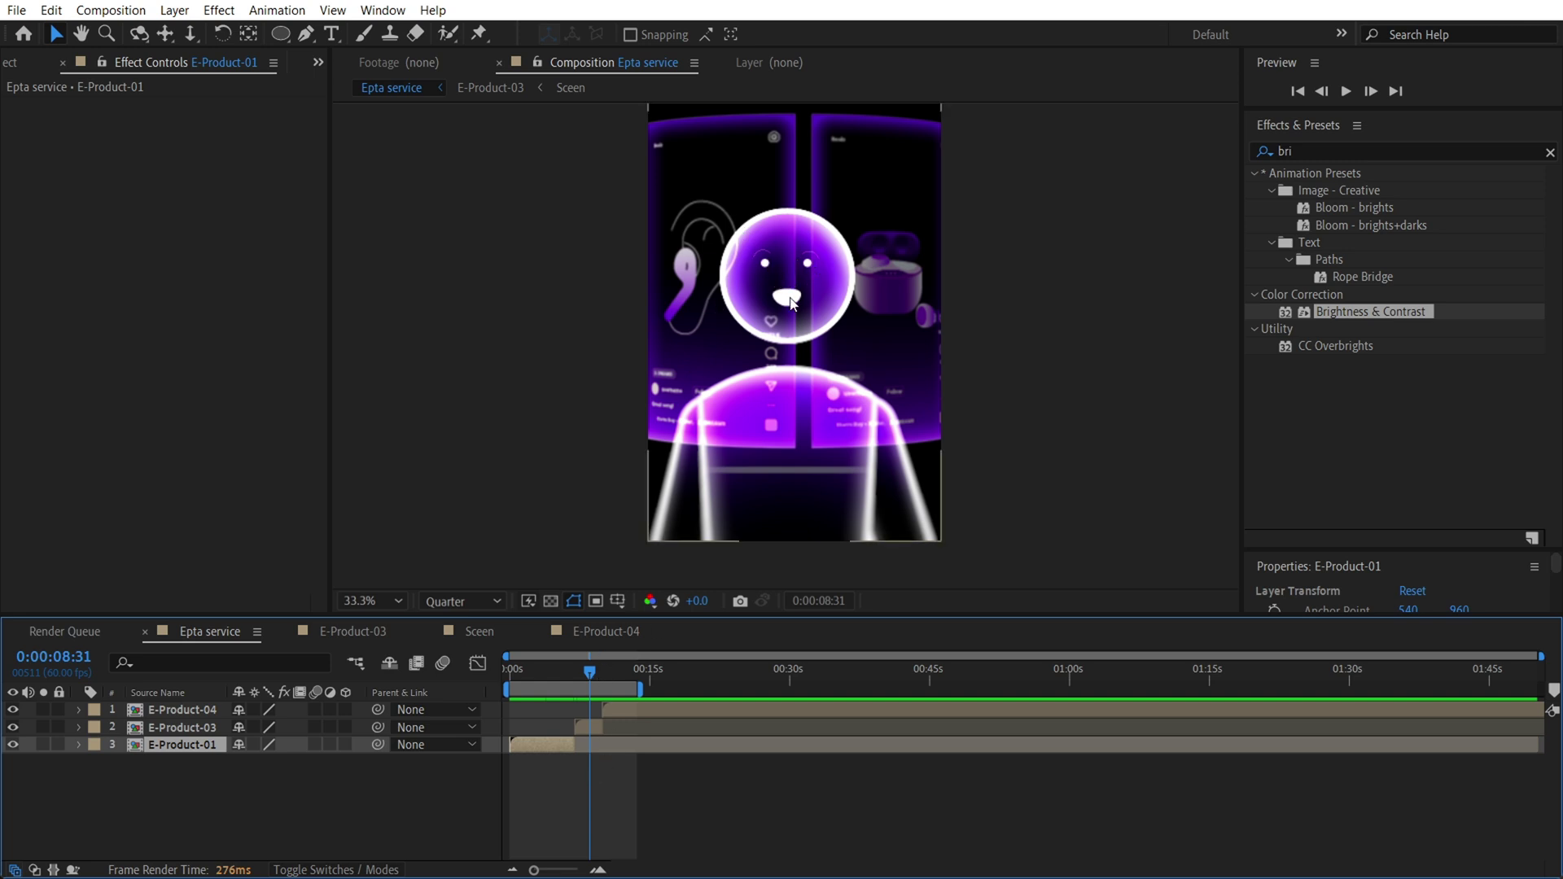
mouse_move(589, 676)
left_mouse_down()
mouse_move(604, 676)
mouse_move(588, 675)
left_mouse_up()
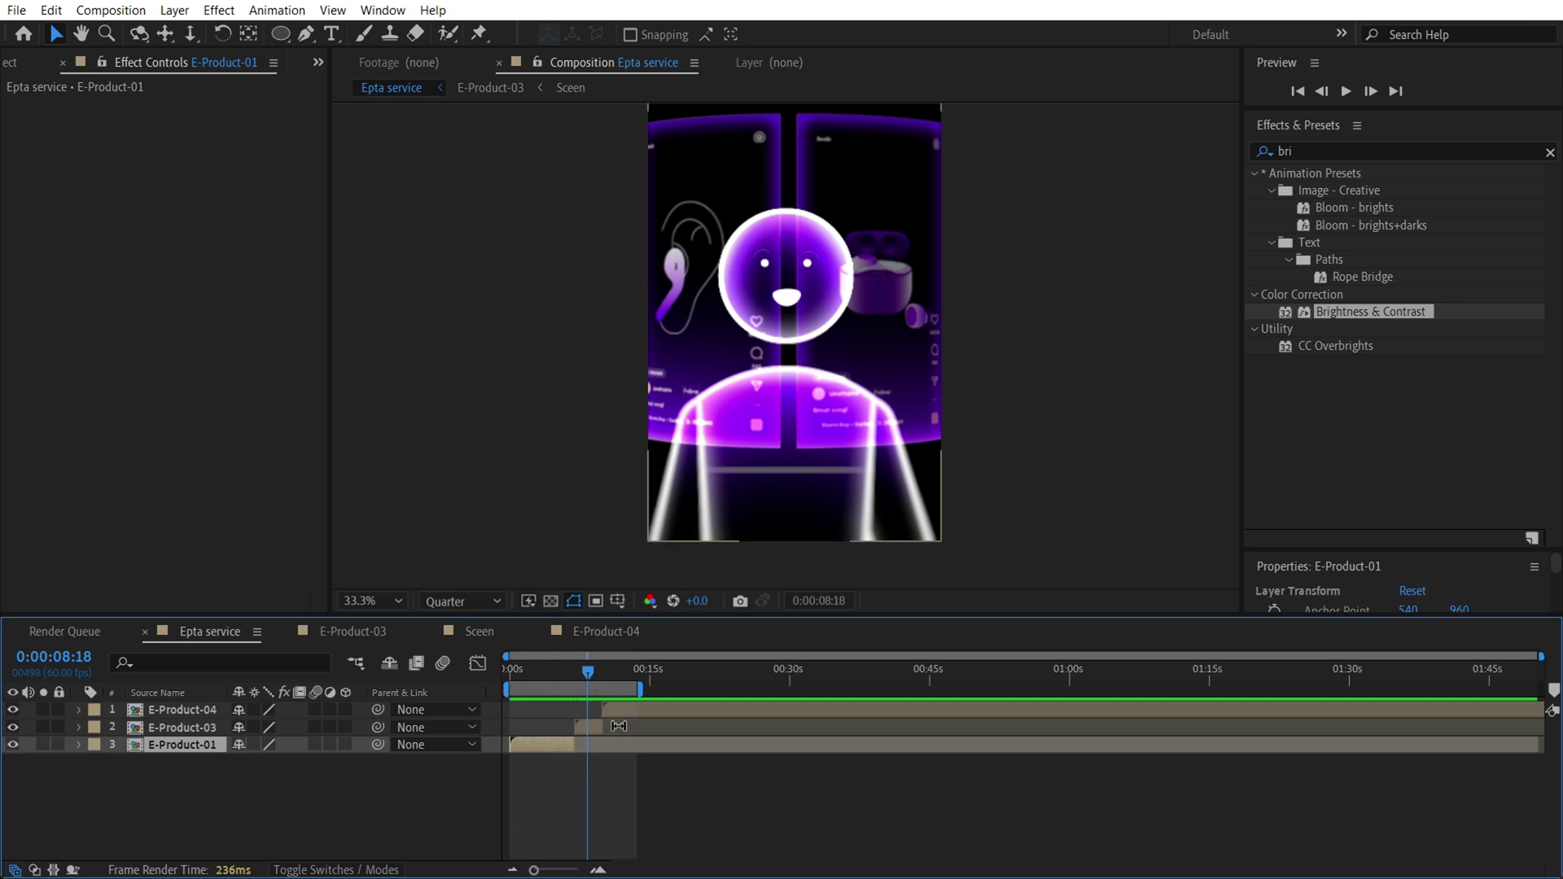
left_click_drag(587, 674, 580, 674)
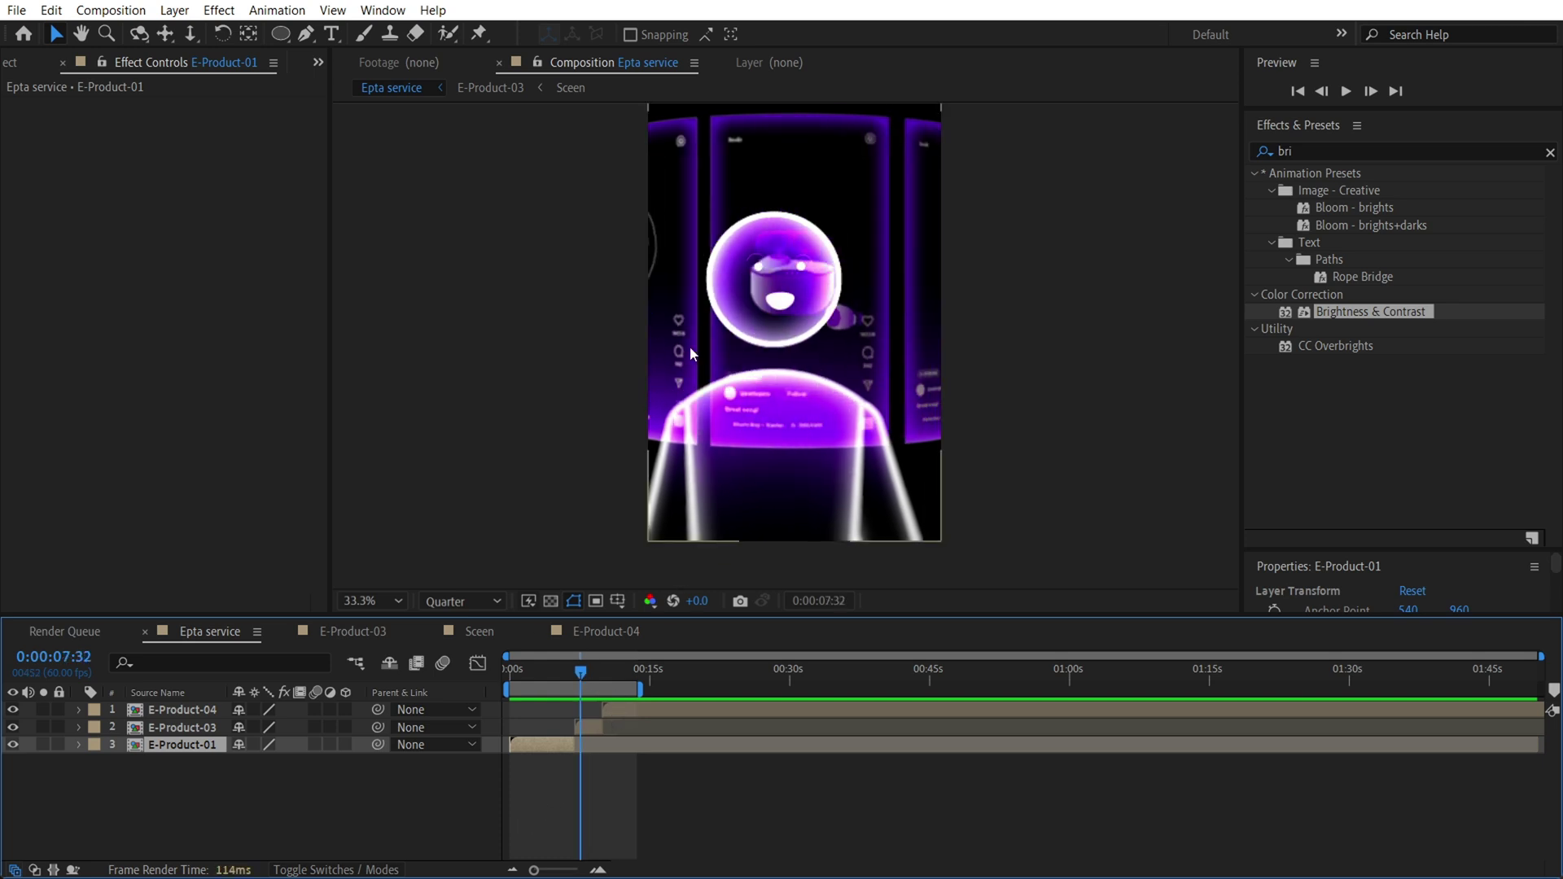
Open E-Product-03 and its nested Sceen composition, and bring the Sceen timeline back to 0:00:00:00
double_click(588, 727)
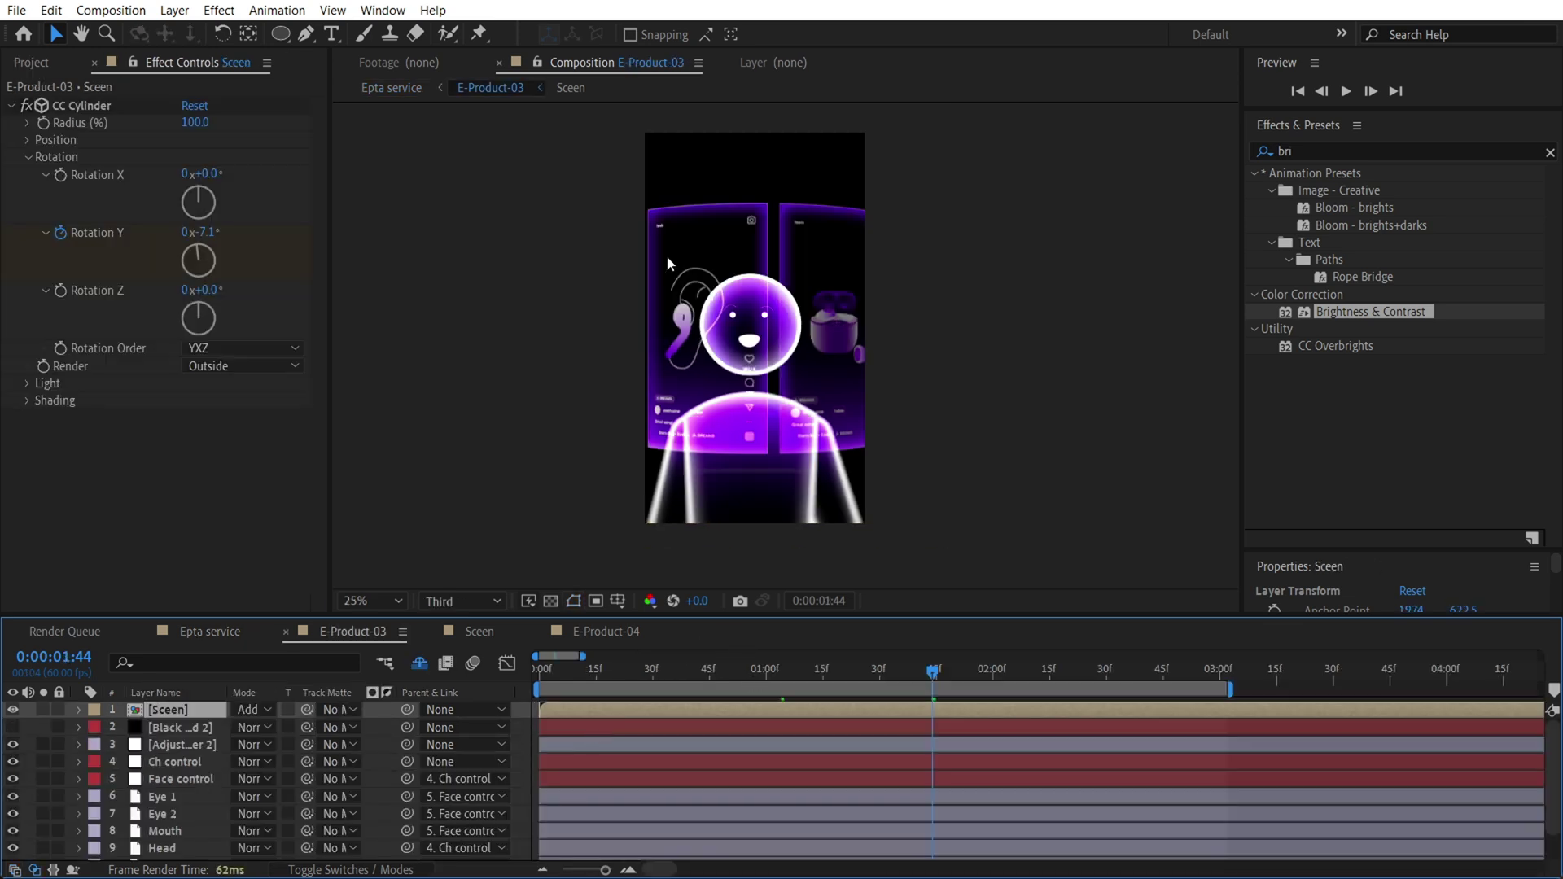
double_click(225, 730)
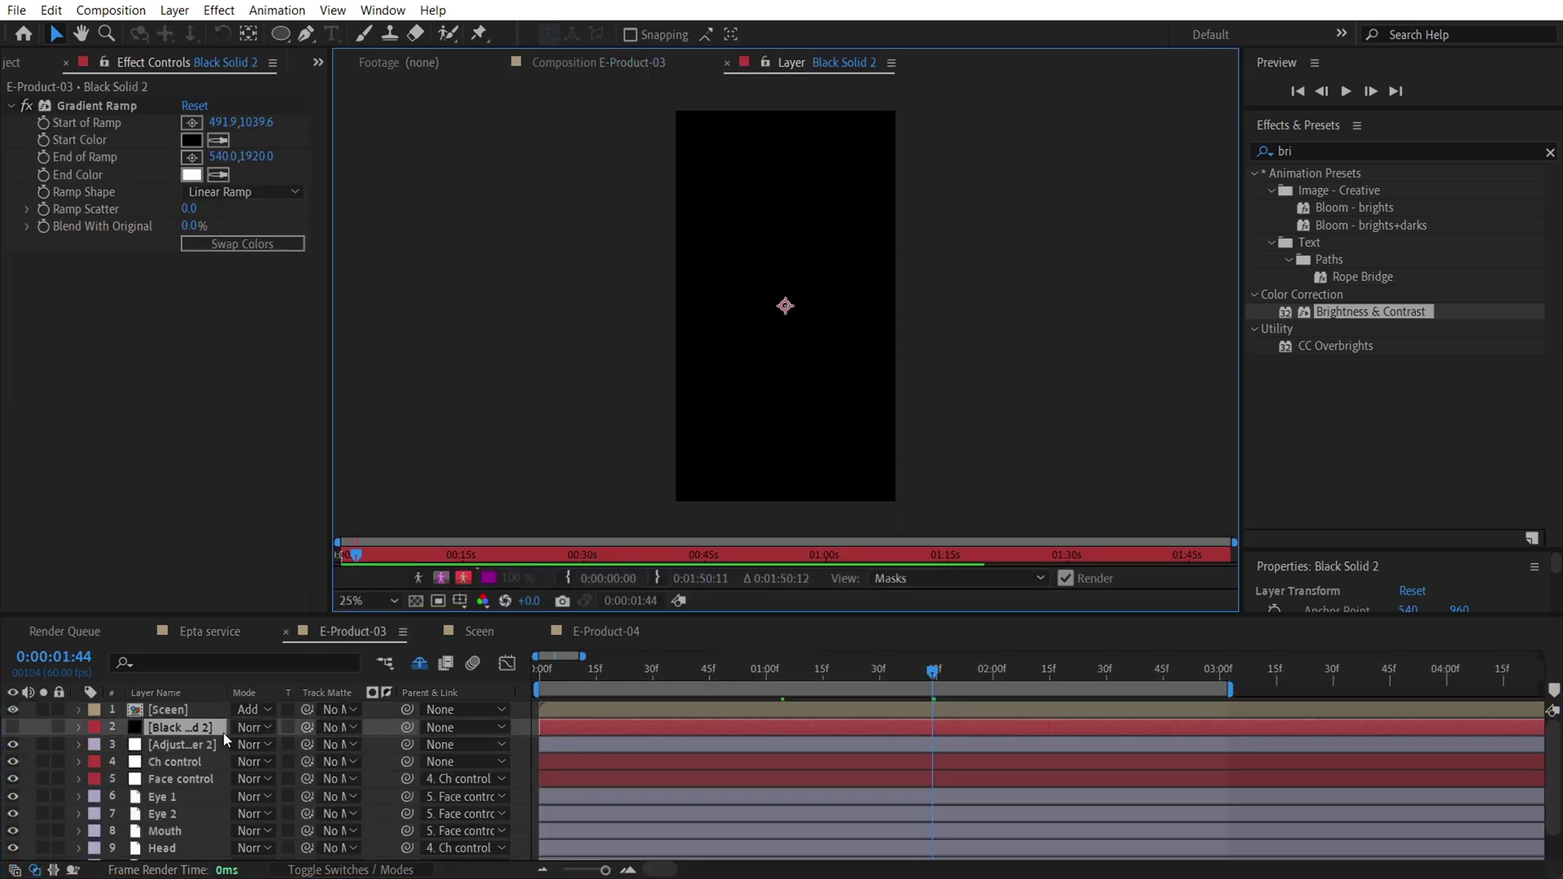
double_click(203, 709)
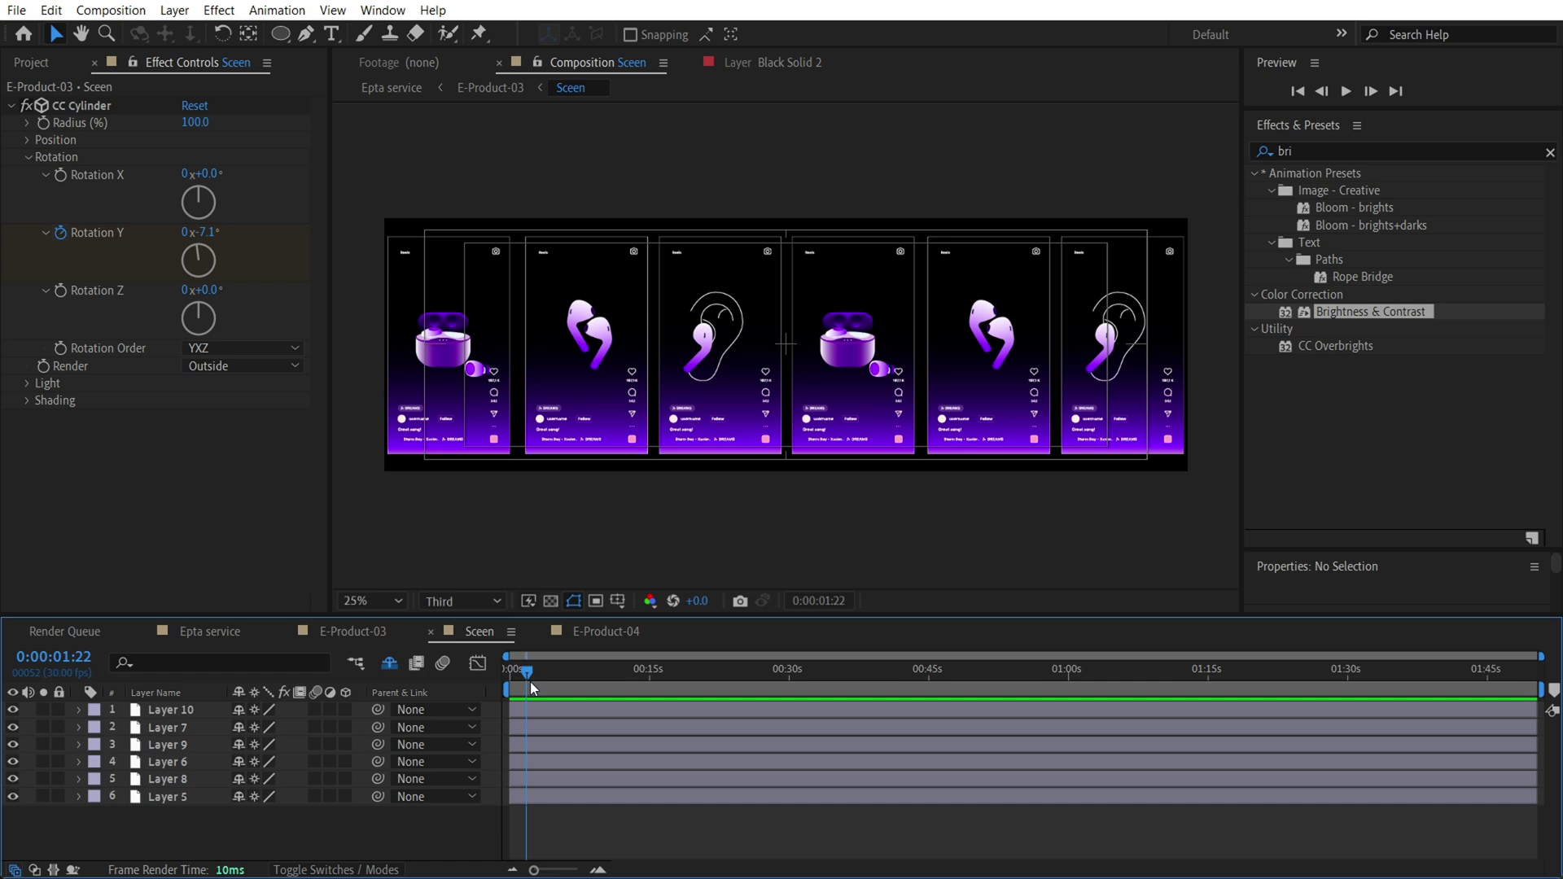
left_click(516, 672)
left_click_drag(516, 672, 510, 673)
Check the Sceen composition's width, height, frame rate and duration in its composition settings
left_click(137, 11)
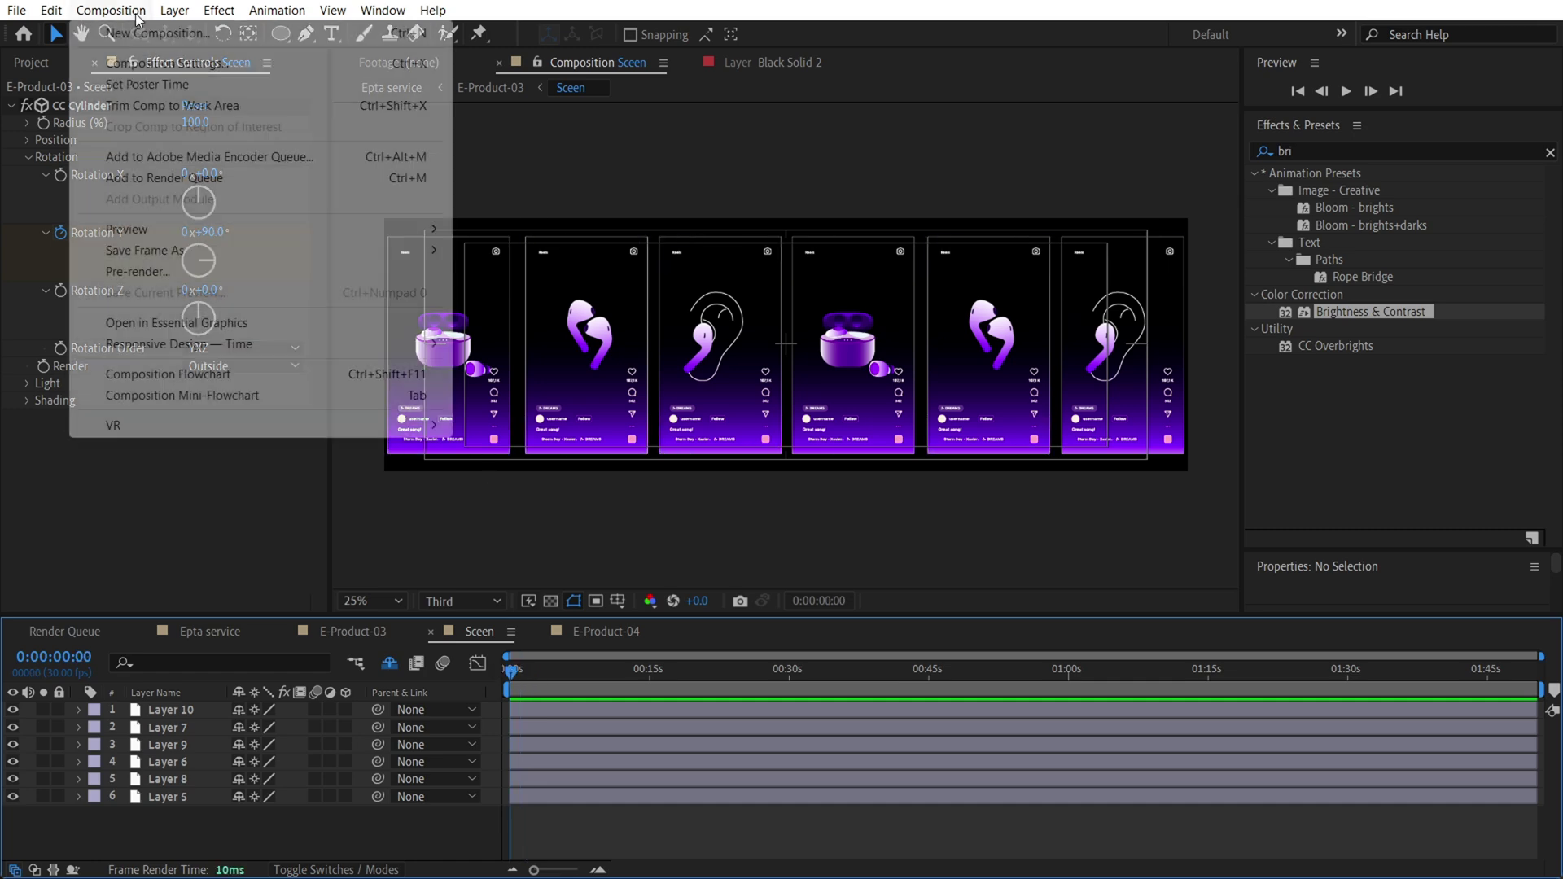
left_click(167, 63)
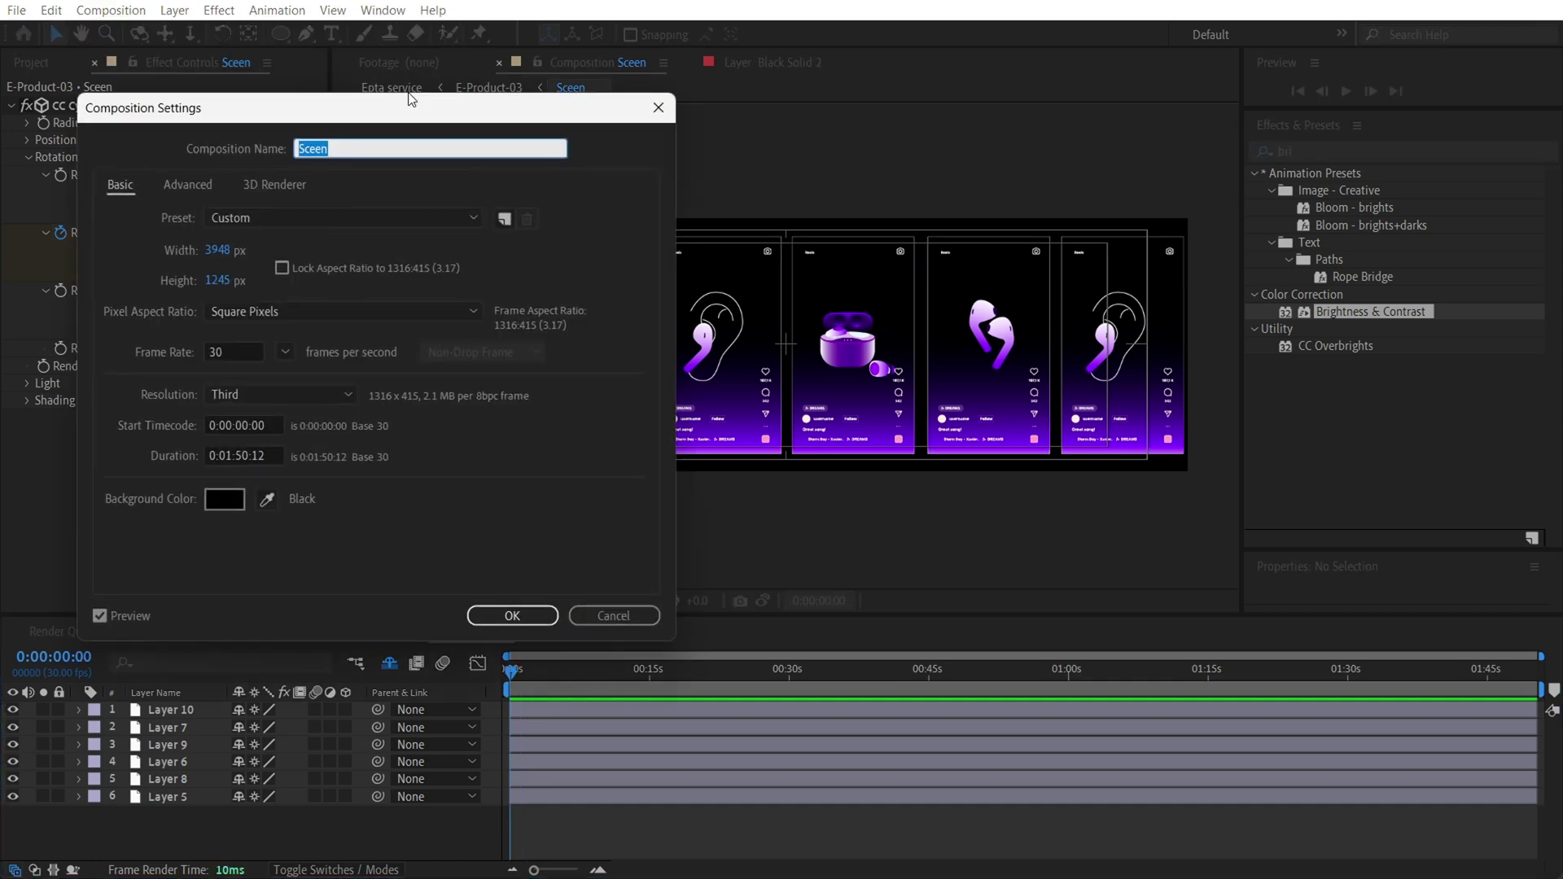
left_click_drag(408, 94, 455, 83)
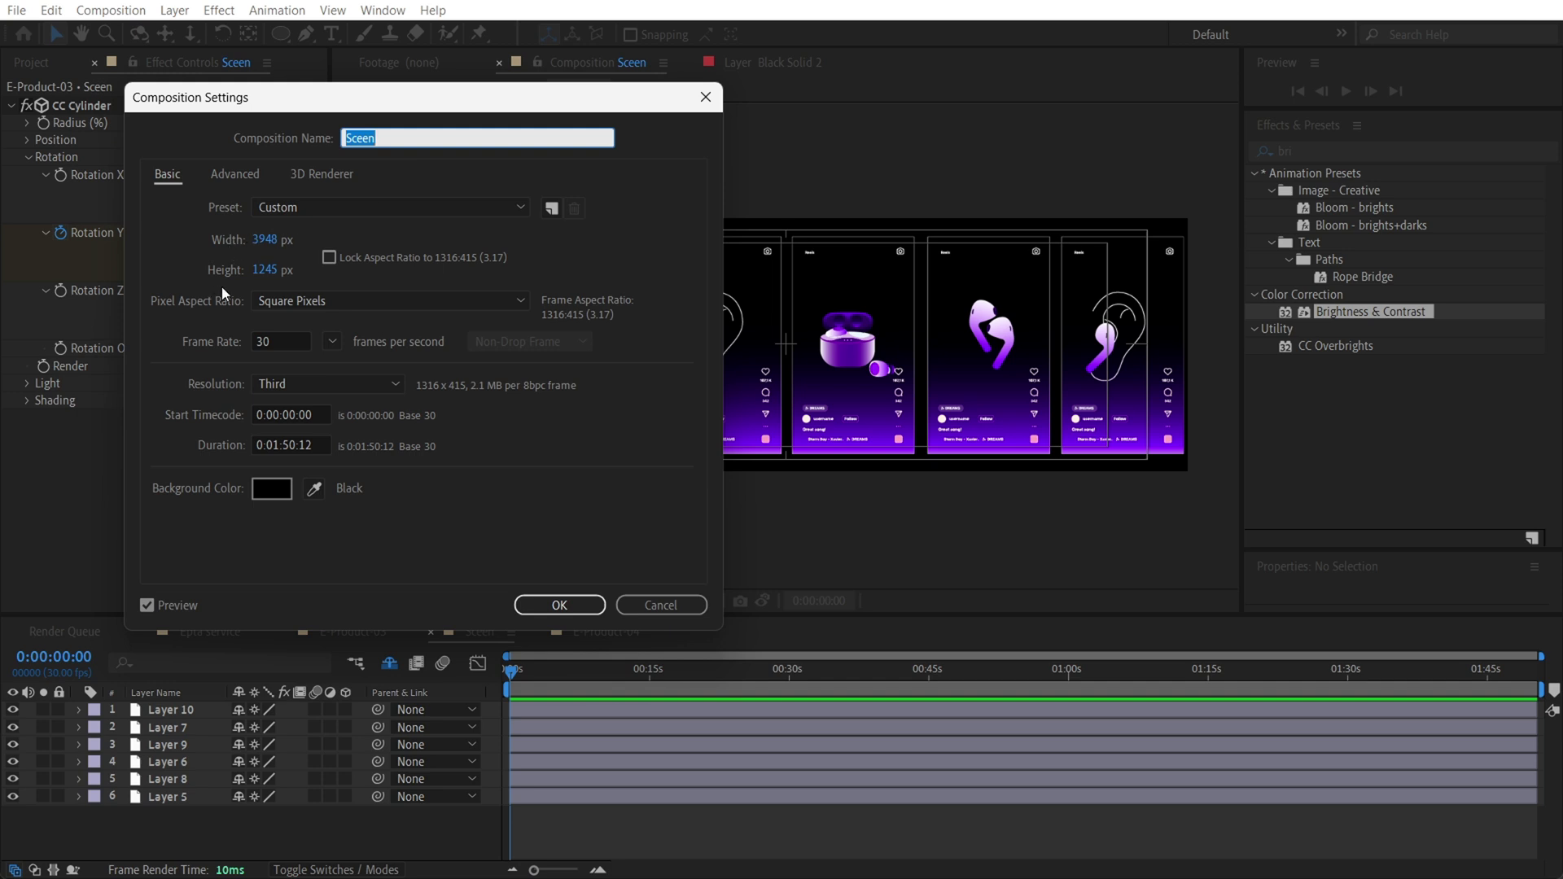
mouse_move(313, 100)
left_mouse_down()
mouse_move(321, 60)
mouse_move(309, 70)
left_mouse_up()
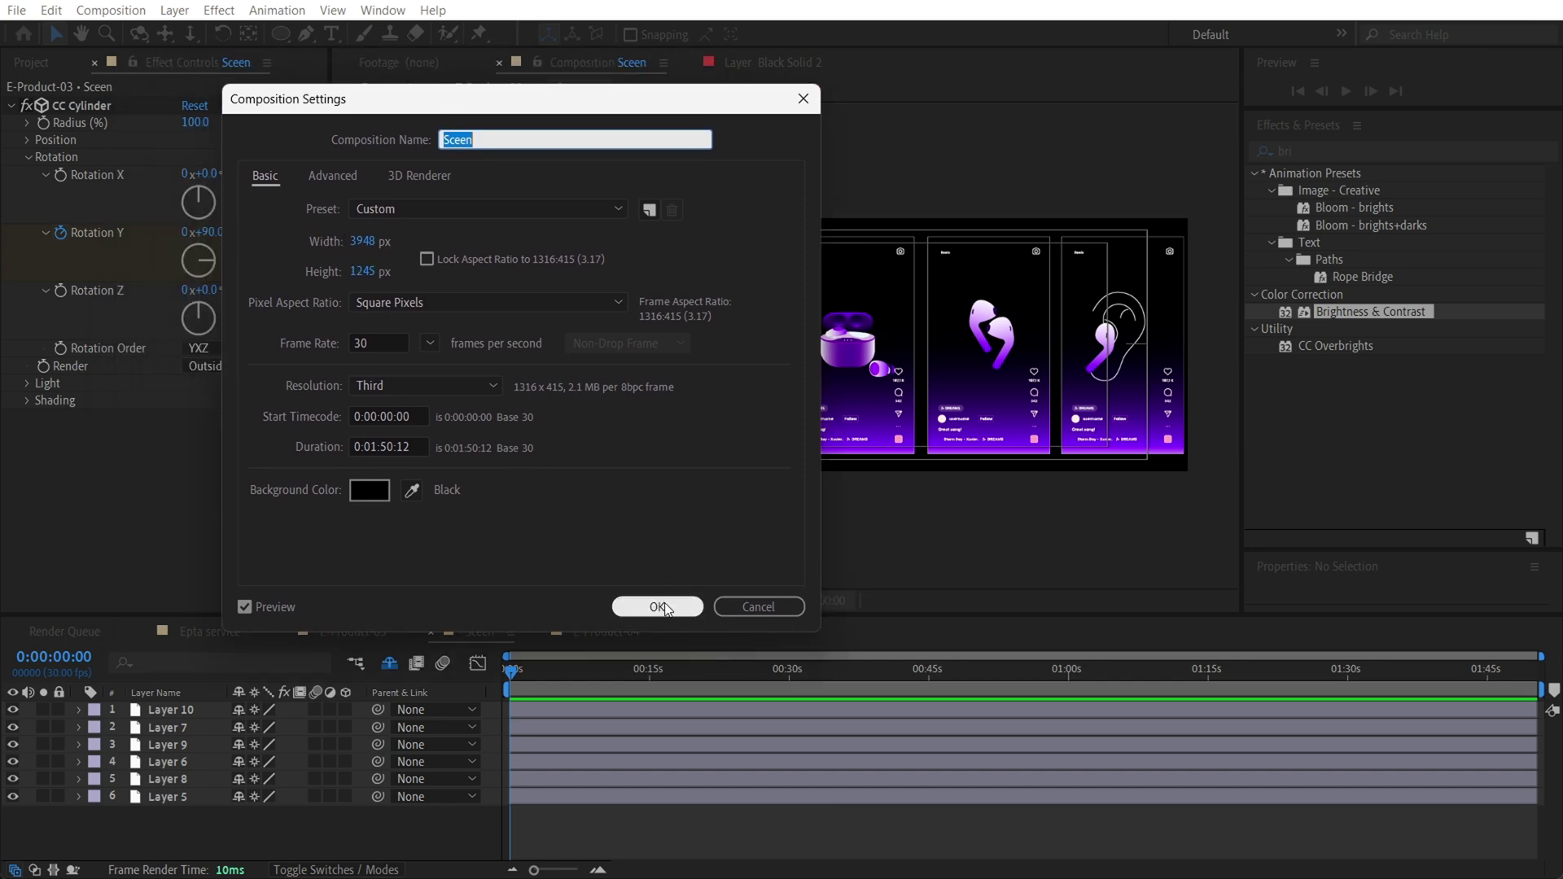
left_click(657, 606)
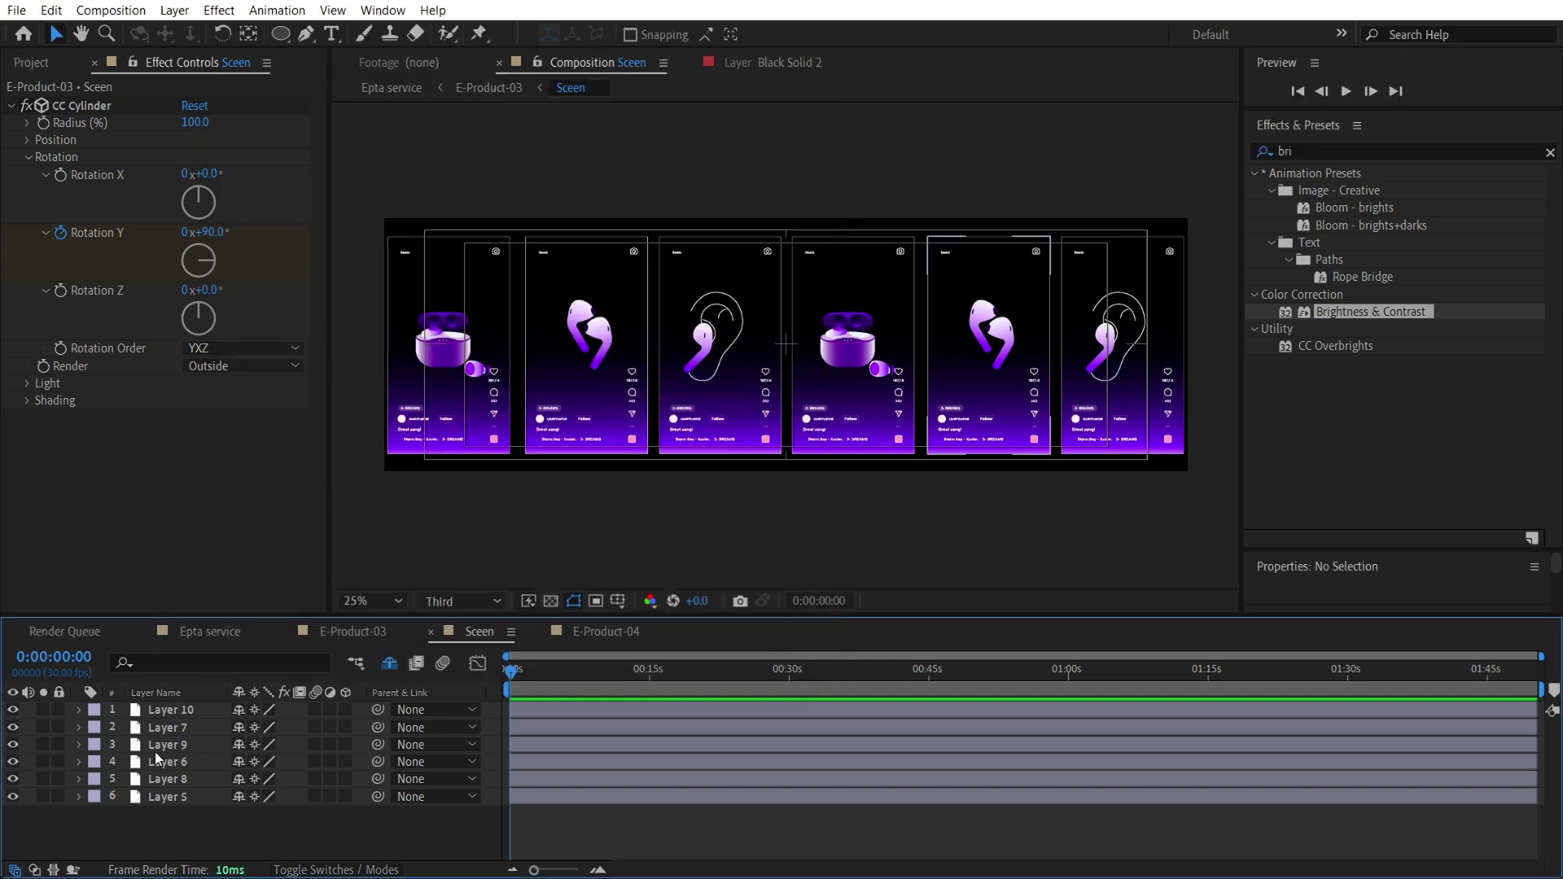
Reveal the Sceen layer's CC Cylinder Rotation Y keyframes in E-Product-03, scrub through them to 0:00:02:59, and save the project
left_click(347, 630)
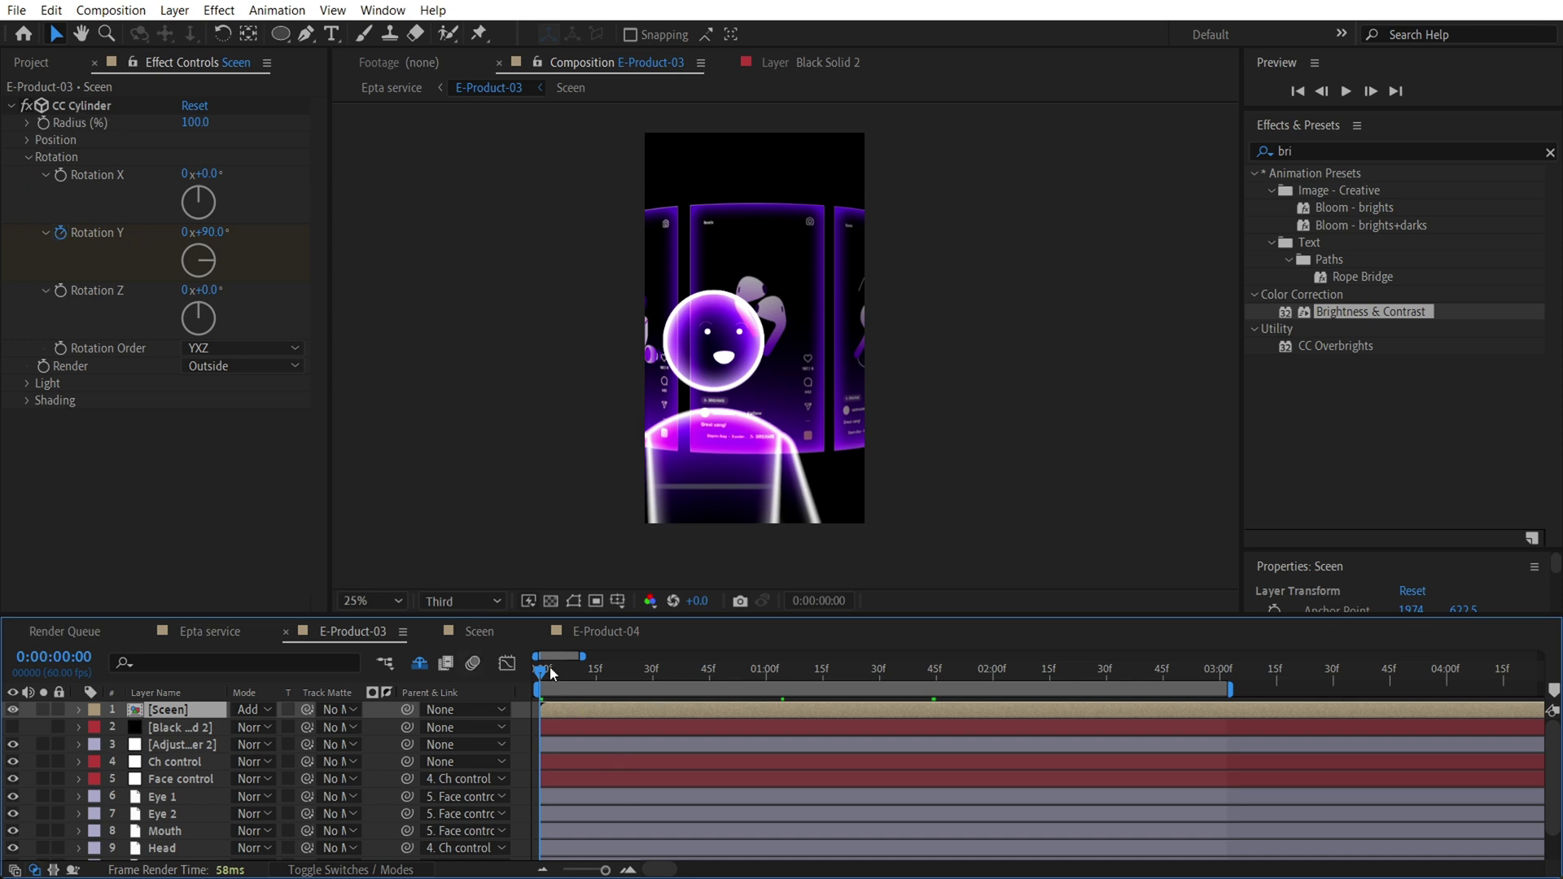
left_click_drag(550, 666, 470, 636)
key("u")
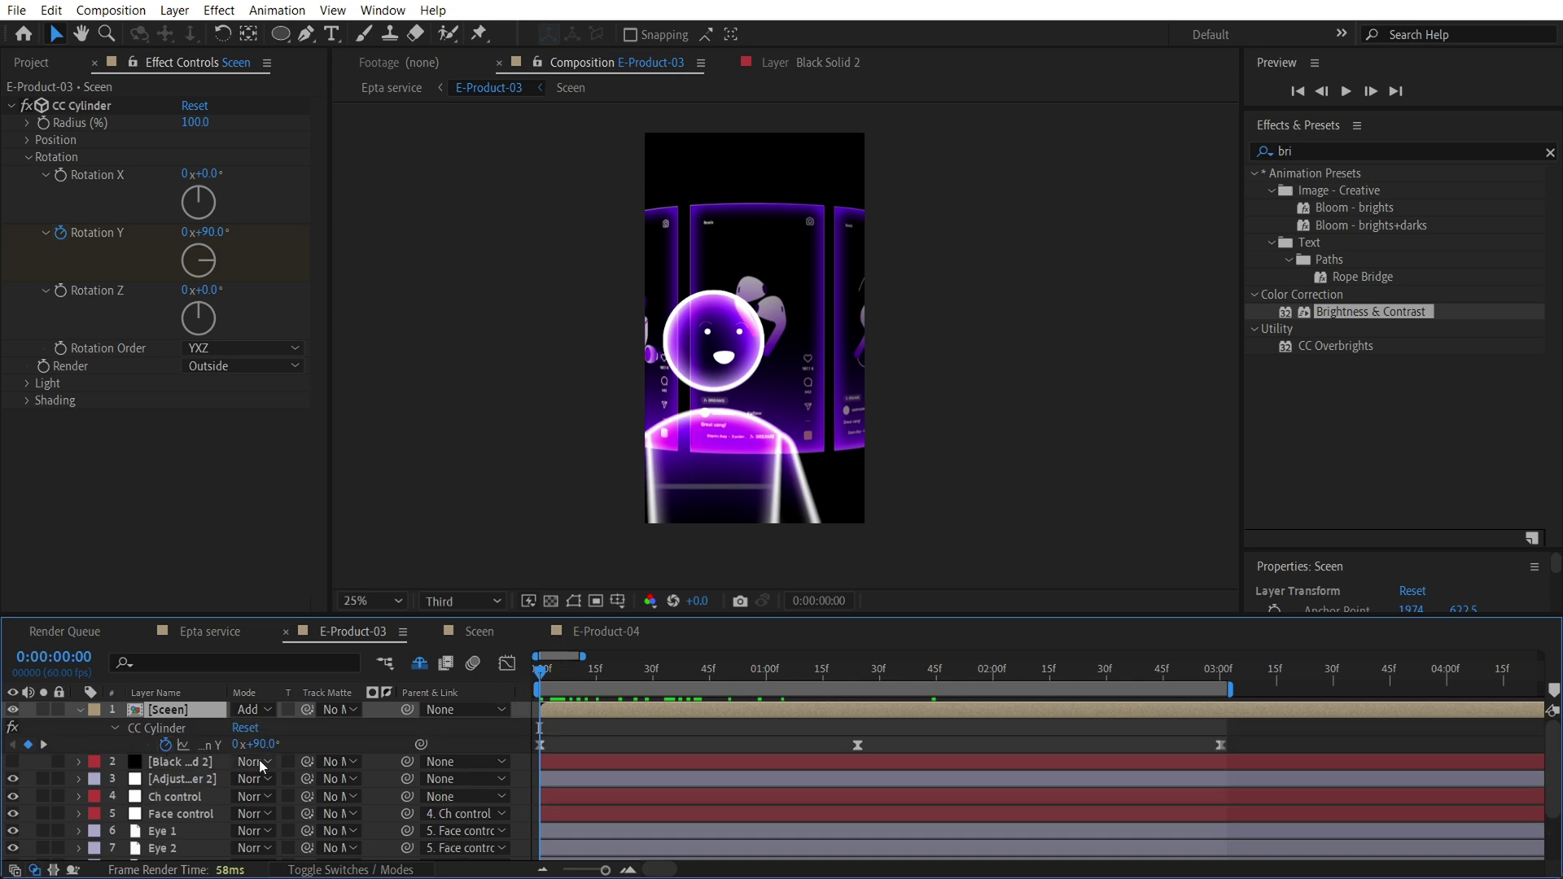
left_click_drag(559, 672, 1210, 727)
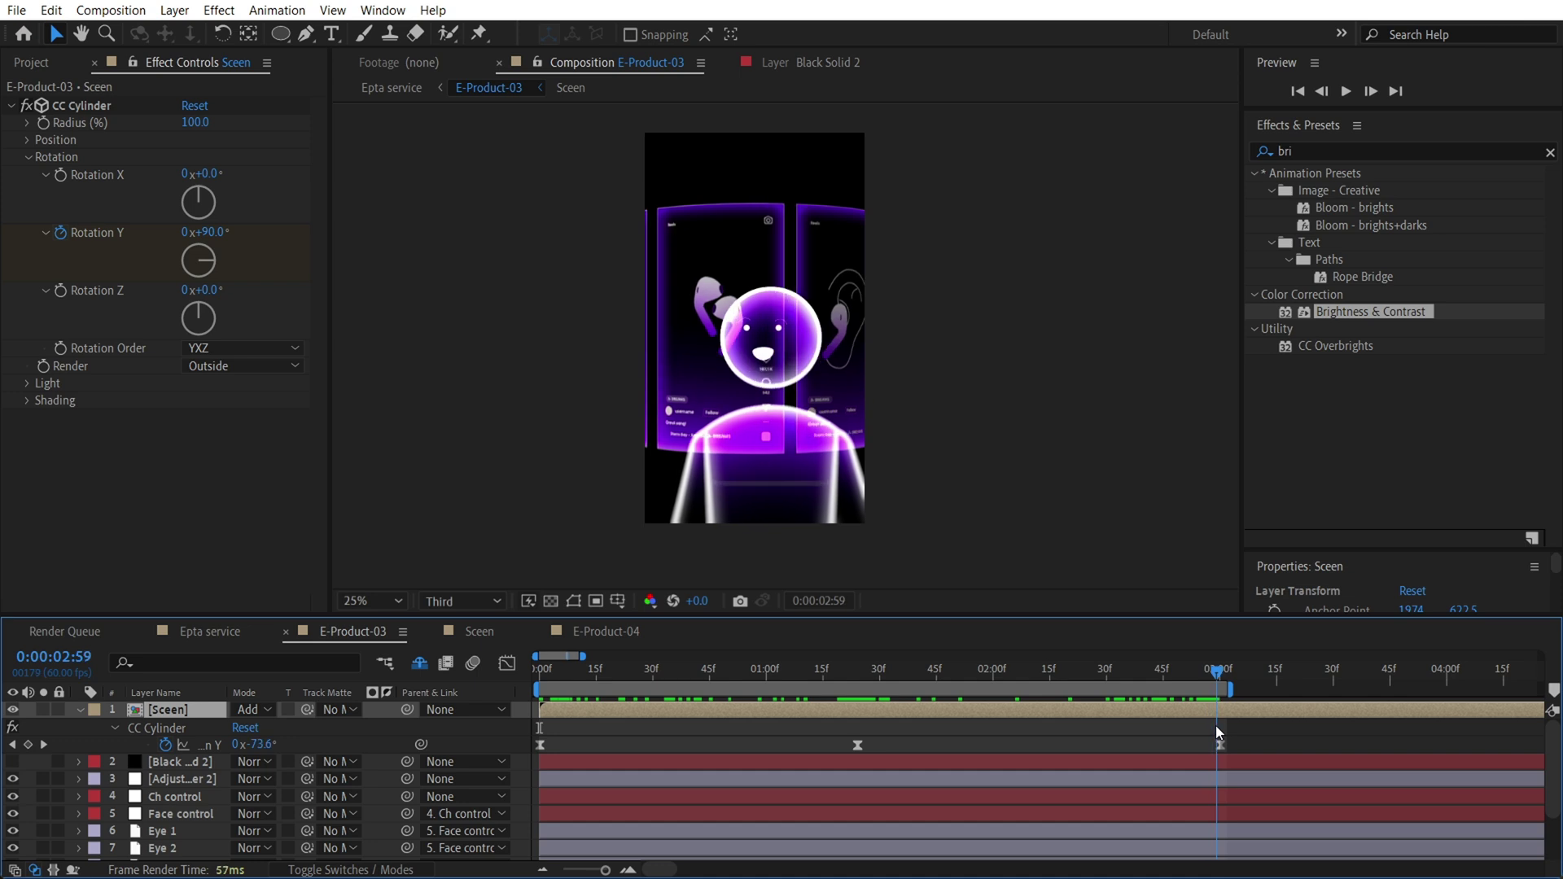
key("Home")
key("ctrl+s")
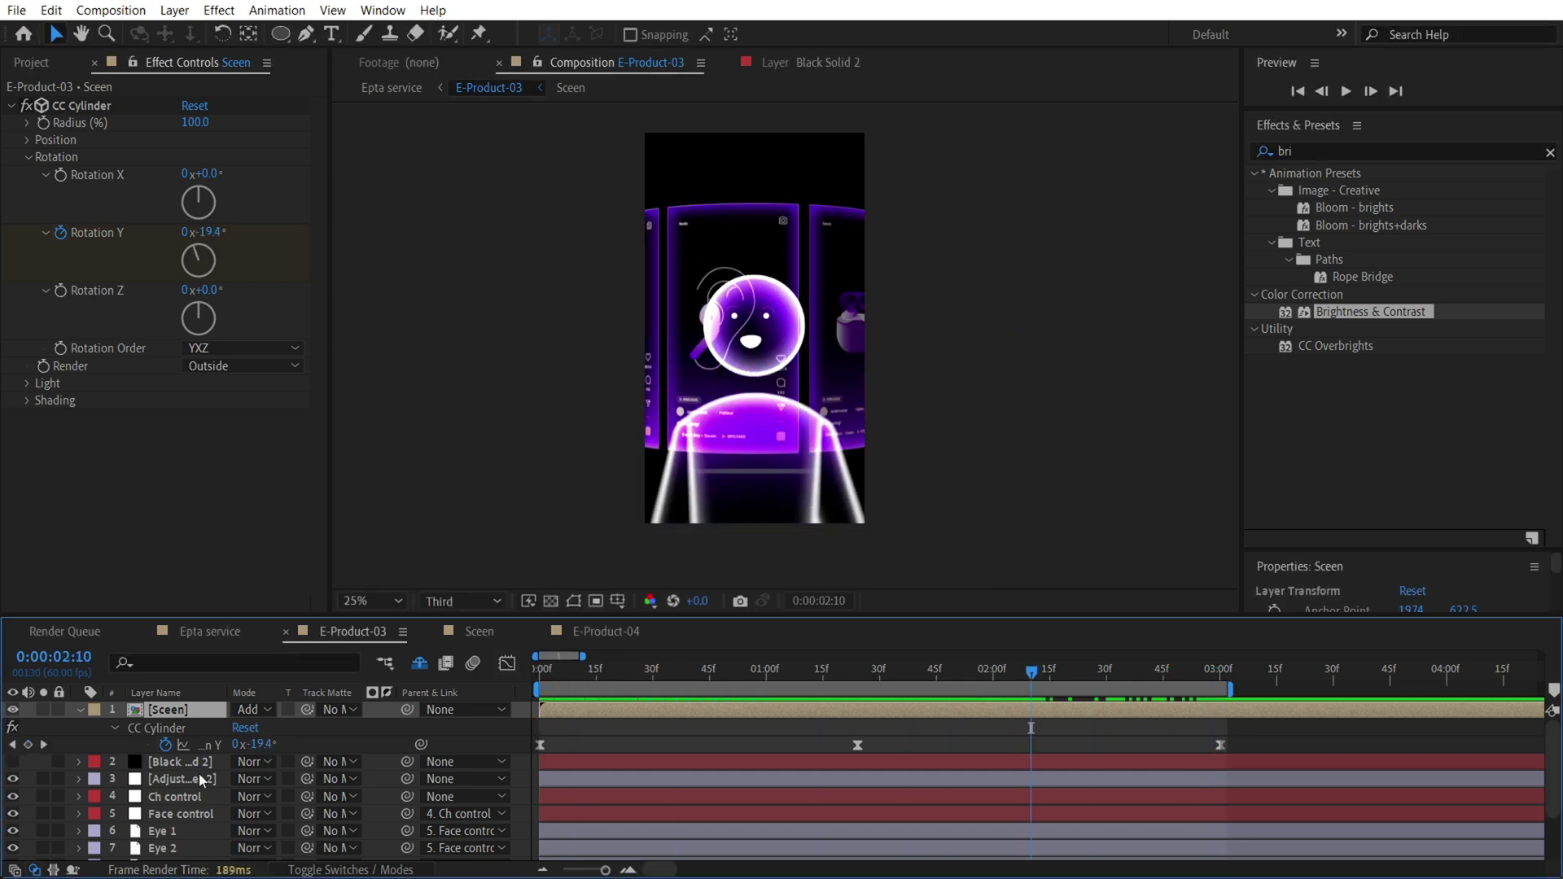
Examine Black Solid 2's Gradient Ramp and Adjustment Layer 2's Camera Lens Blur, toggling the blur off and on at 0:00:01:09
left_click(180, 764)
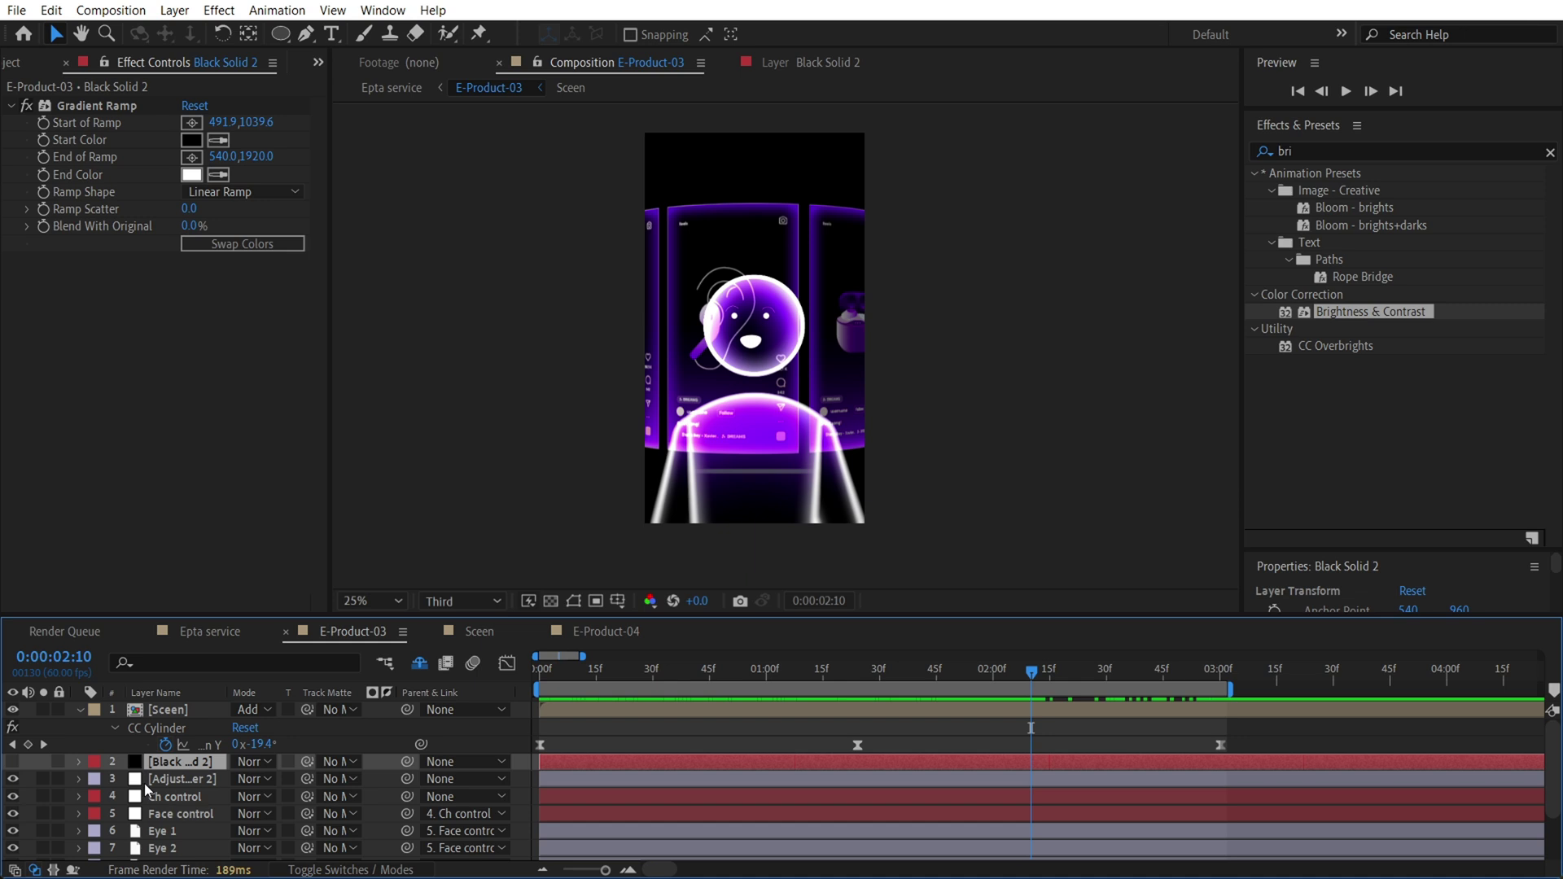
left_click(181, 779)
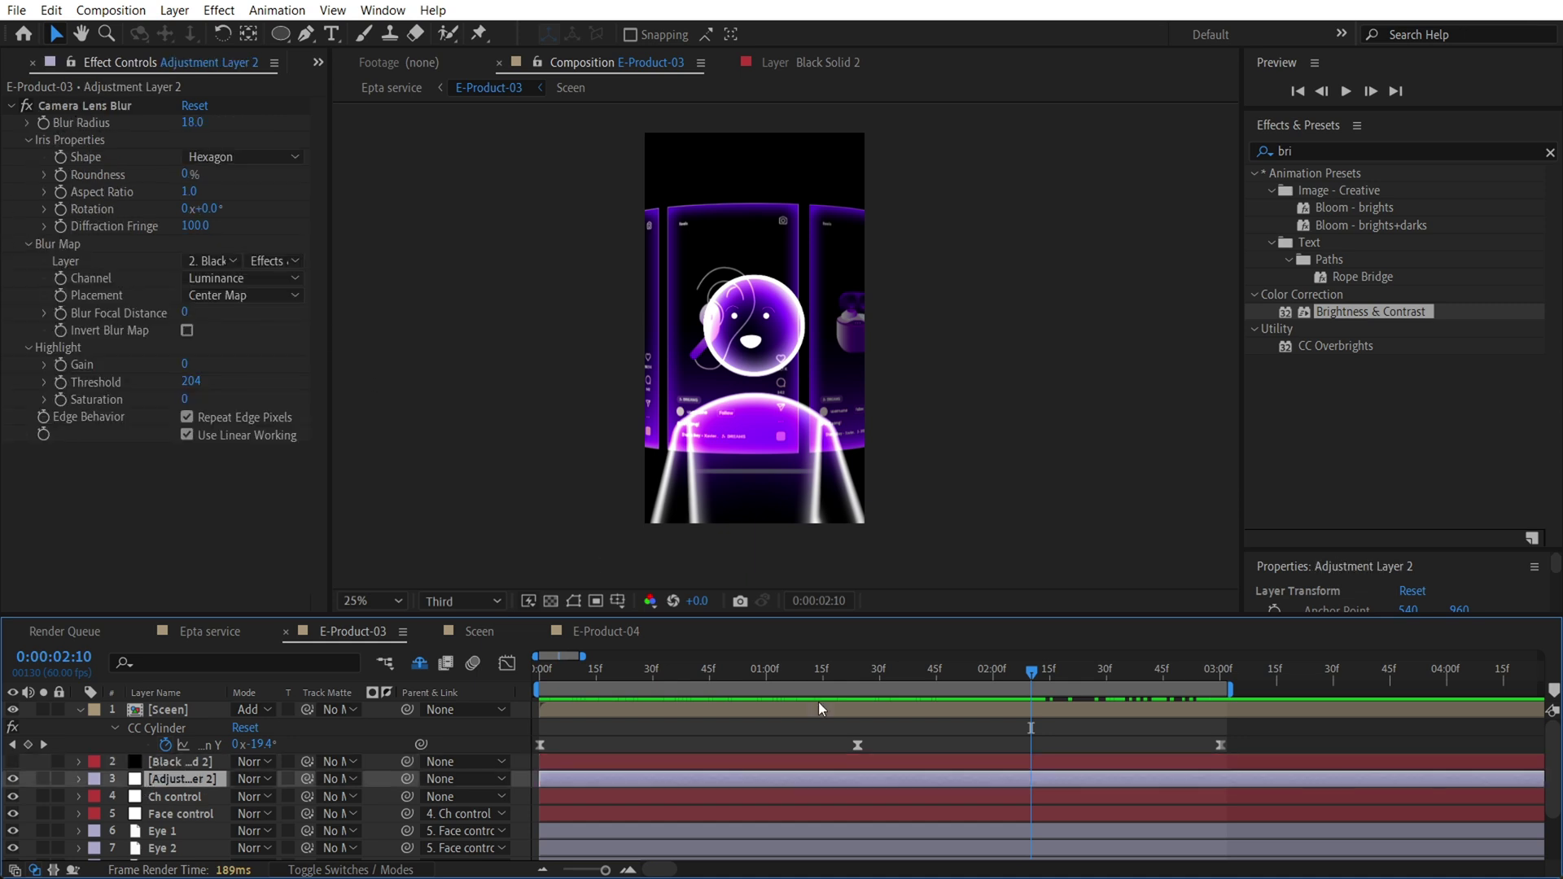
left_click_drag(898, 681, 672, 695)
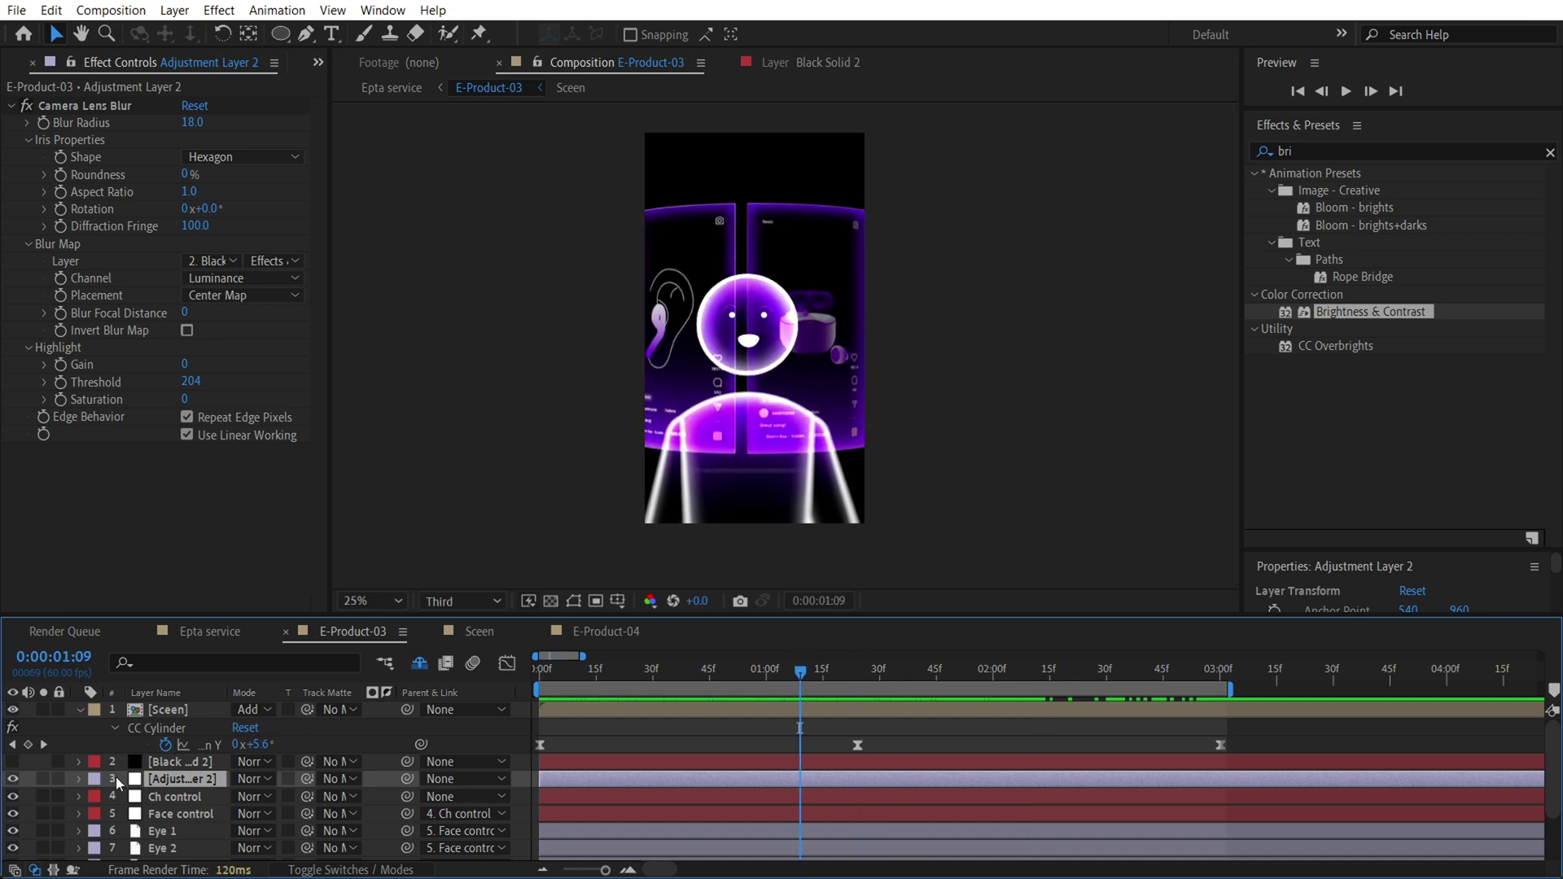
left_click(25, 104)
left_click(25, 105)
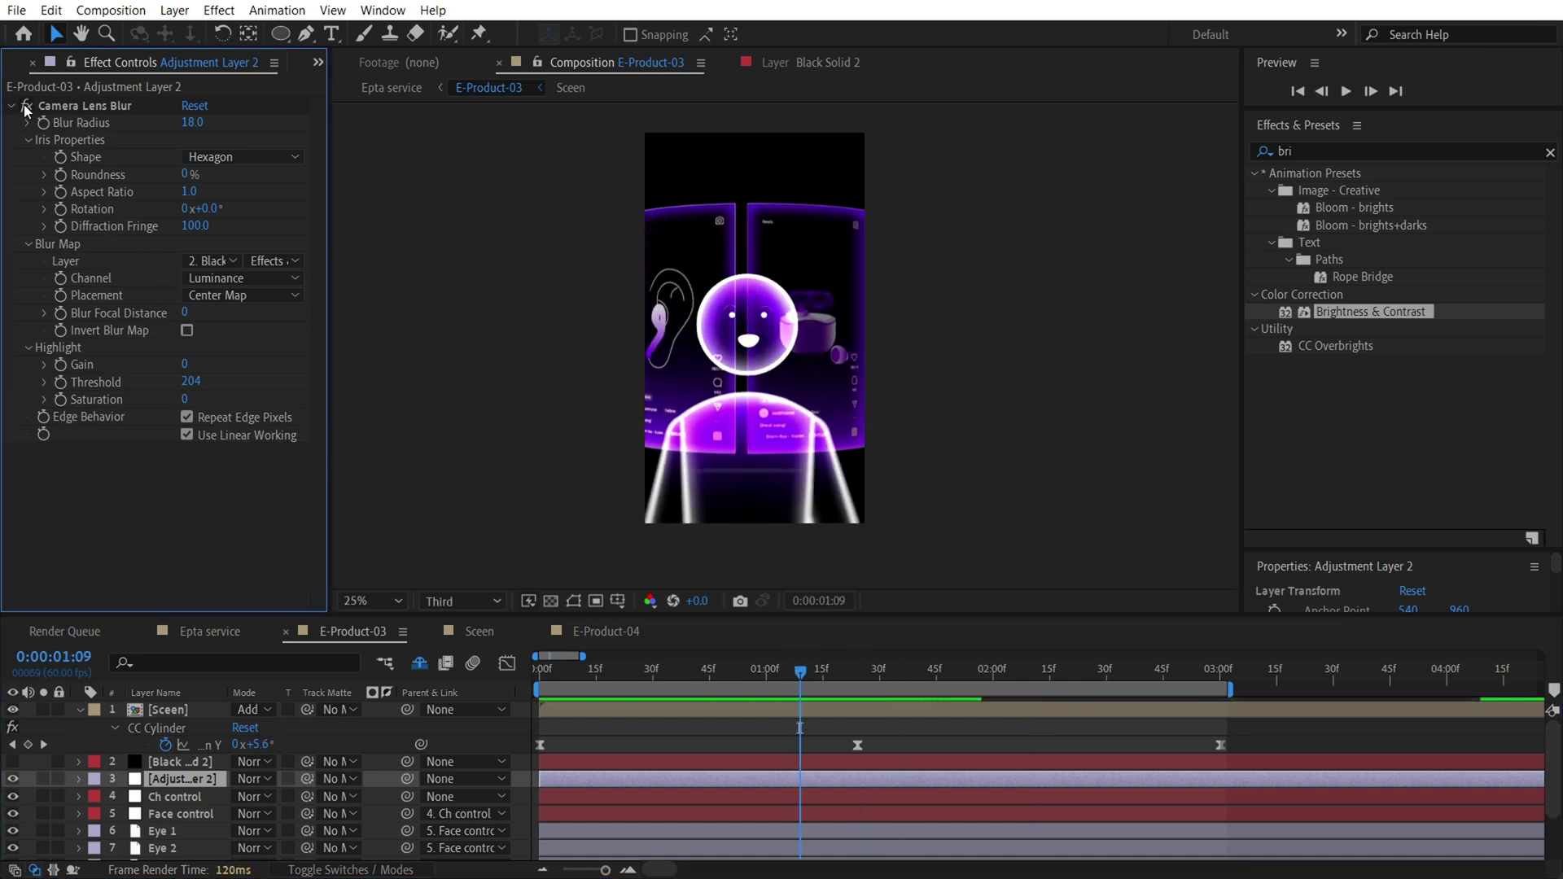
left_click(25, 105)
left_click(25, 105)
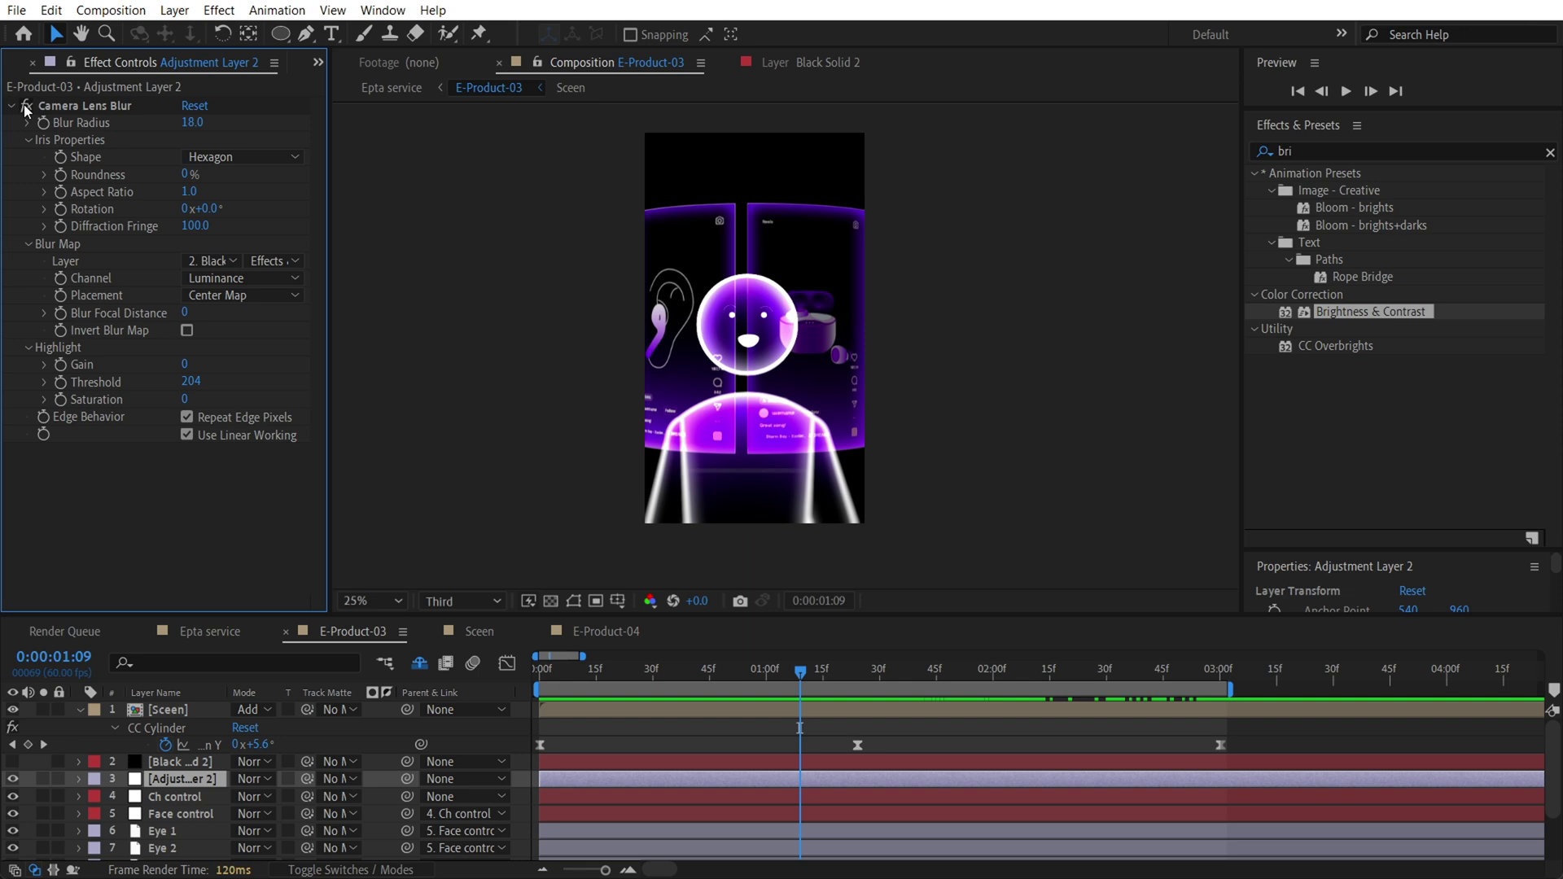
Scrub E-Product-03 back to 0:00:00:57 and look through its control, face and eye layers
left_click_drag(806, 672, 756, 669)
scroll(210, 780, "down", 2)
scroll(208, 773, "up", 2)
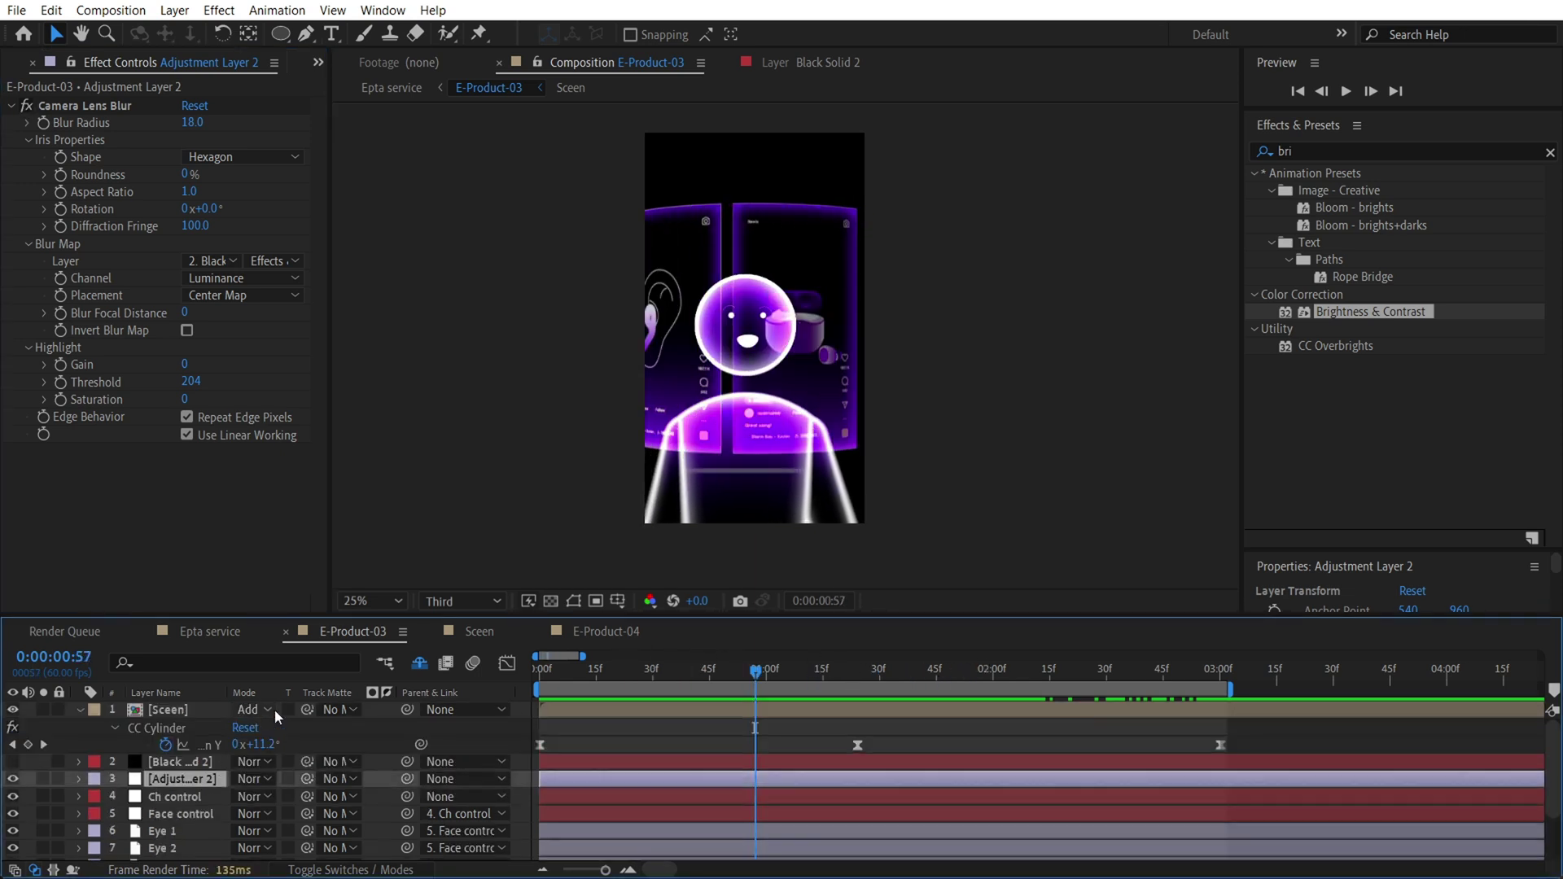
scroll(341, 745, "down", 2)
scroll(378, 733, "up", 2)
scroll(369, 738, "down", 2)
scroll(286, 749, "up", 2)
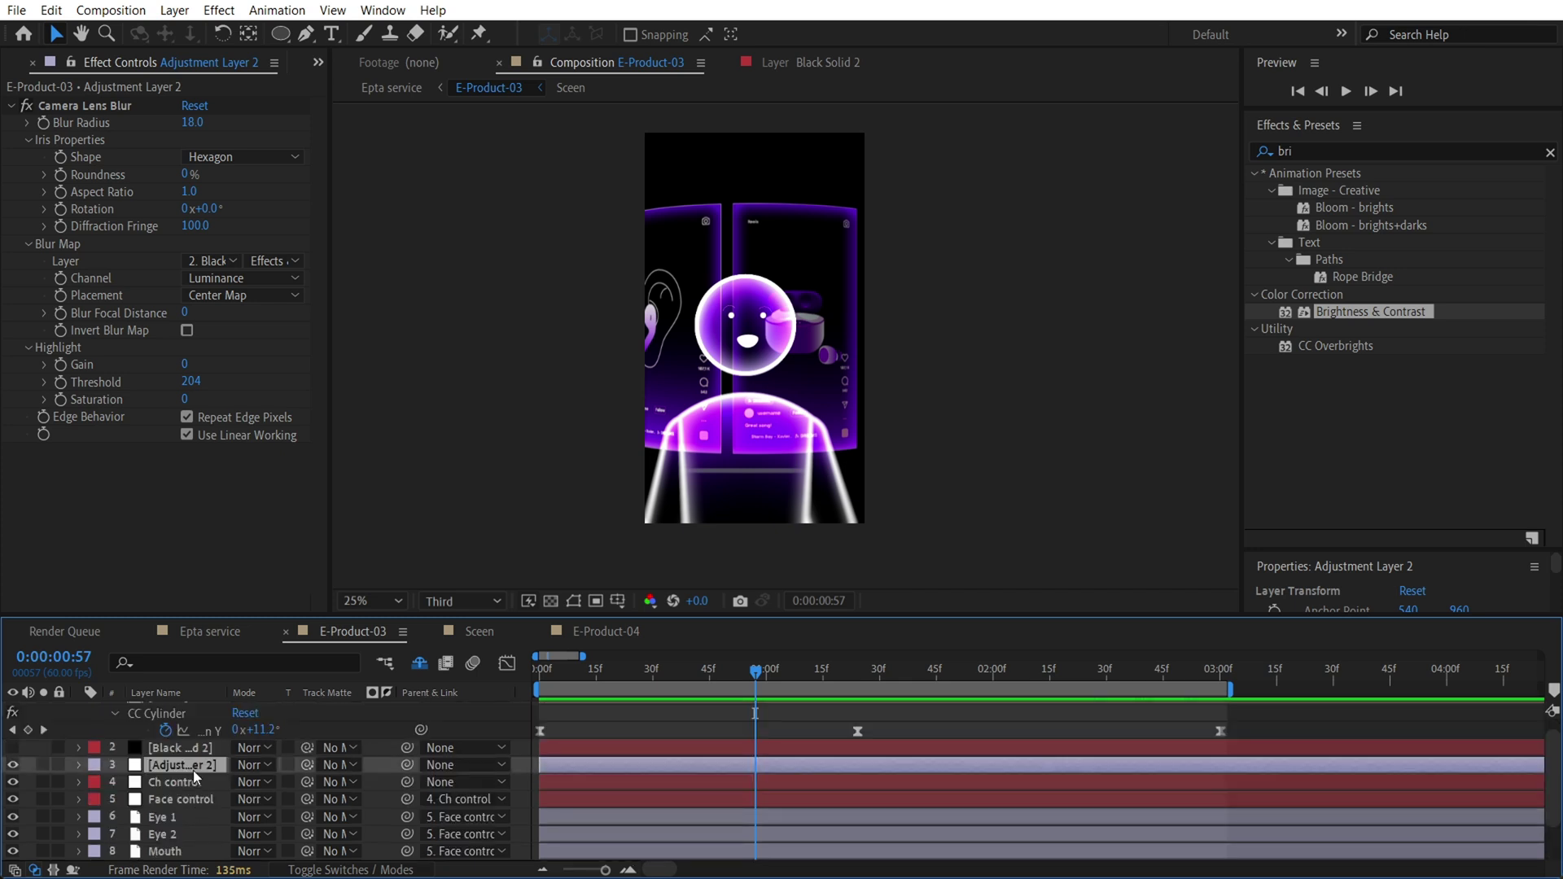
Return to Epta service, scrub to 0:00:10:42, and open the E-Product-04 composition
left_click(207, 631)
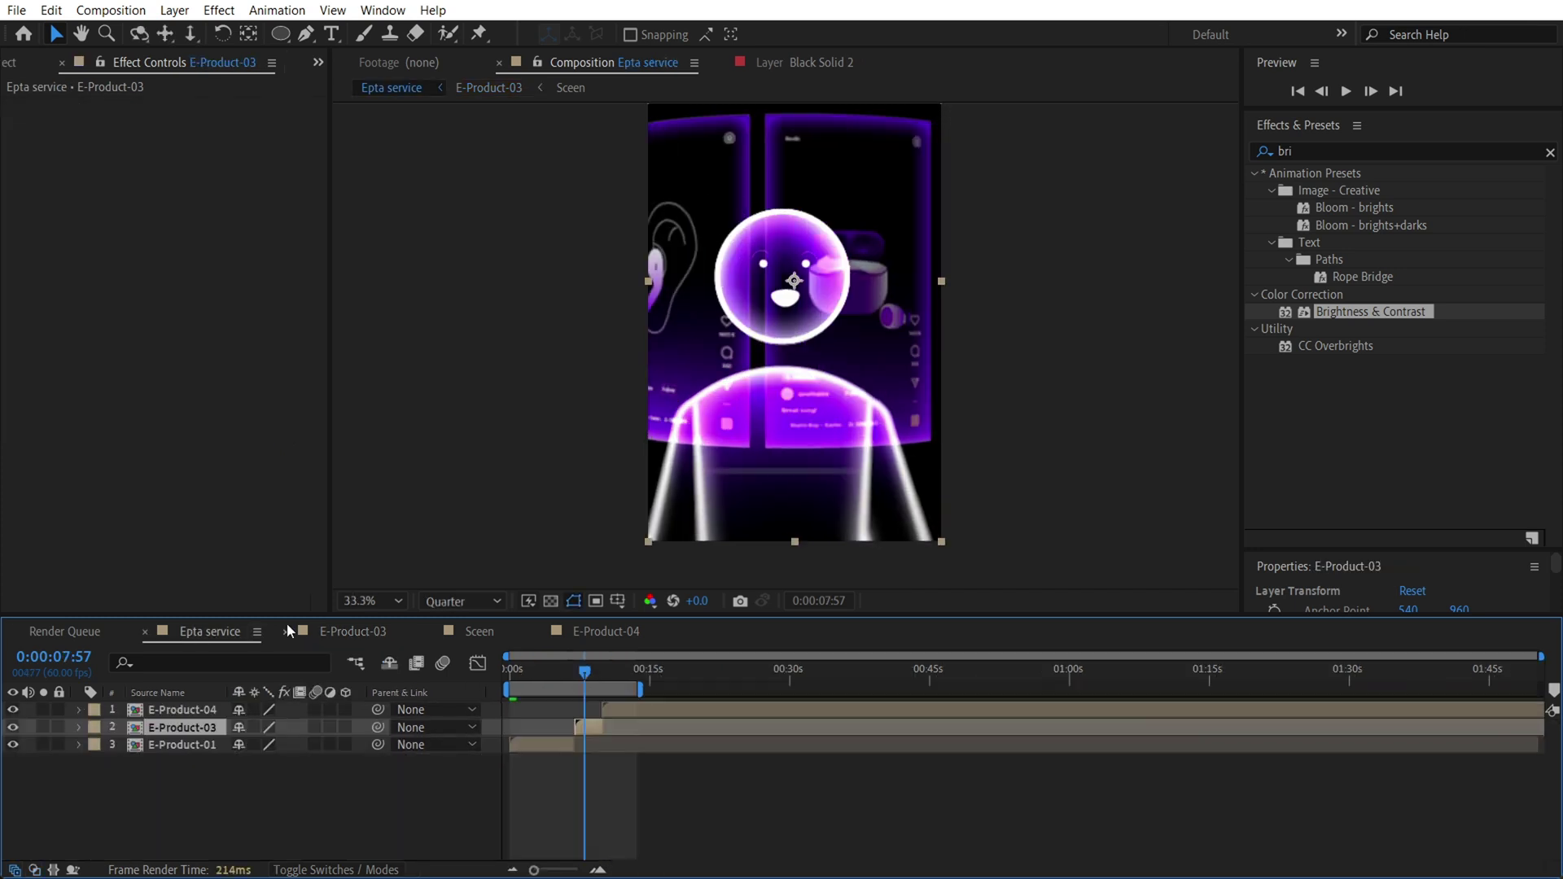
left_click_drag(572, 663, 610, 671)
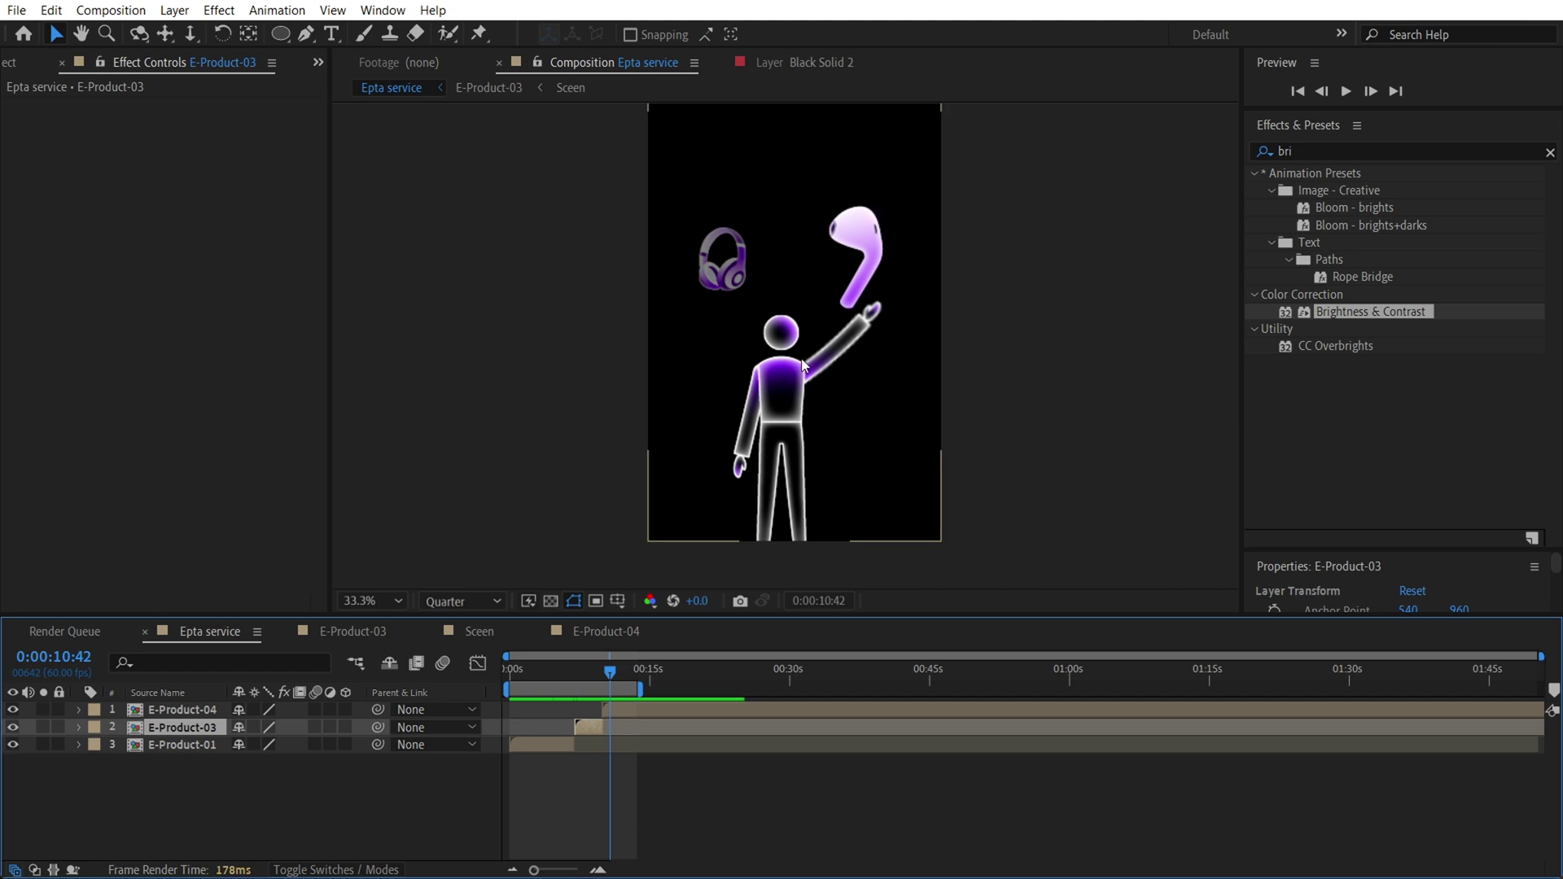
left_click(622, 709)
double_click(622, 709)
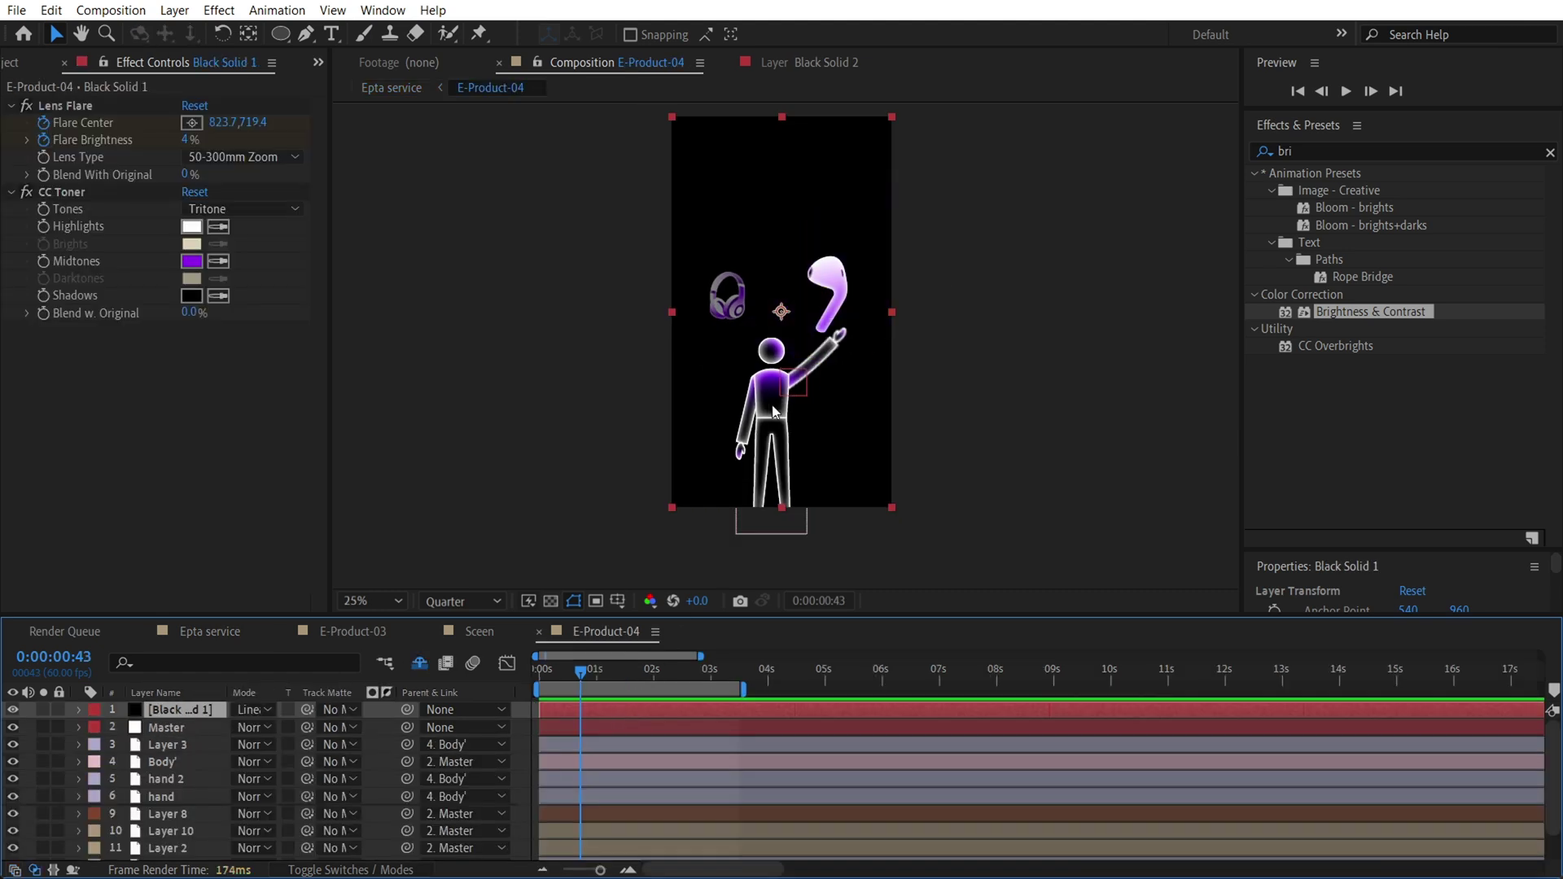
Reveal the hand 2 layer's Puppet pin and Rotation keyframes, and scrub to 0:00:02:52 to examine the raised arm's motion
scroll(825, 359, "up", 3)
left_click_drag(601, 478, 700, 377)
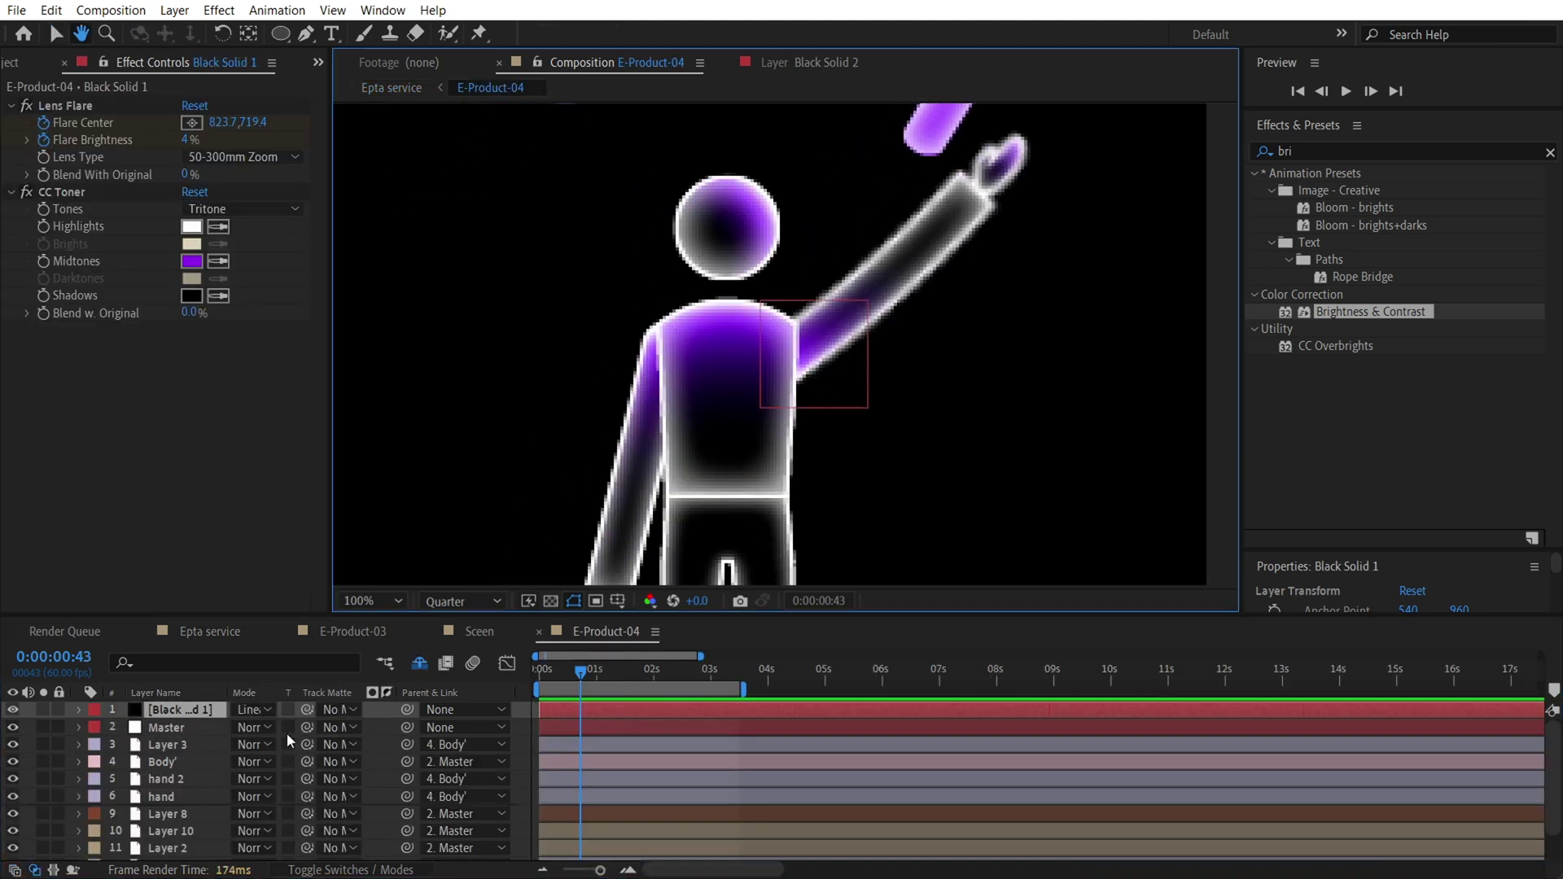
left_click(165, 777)
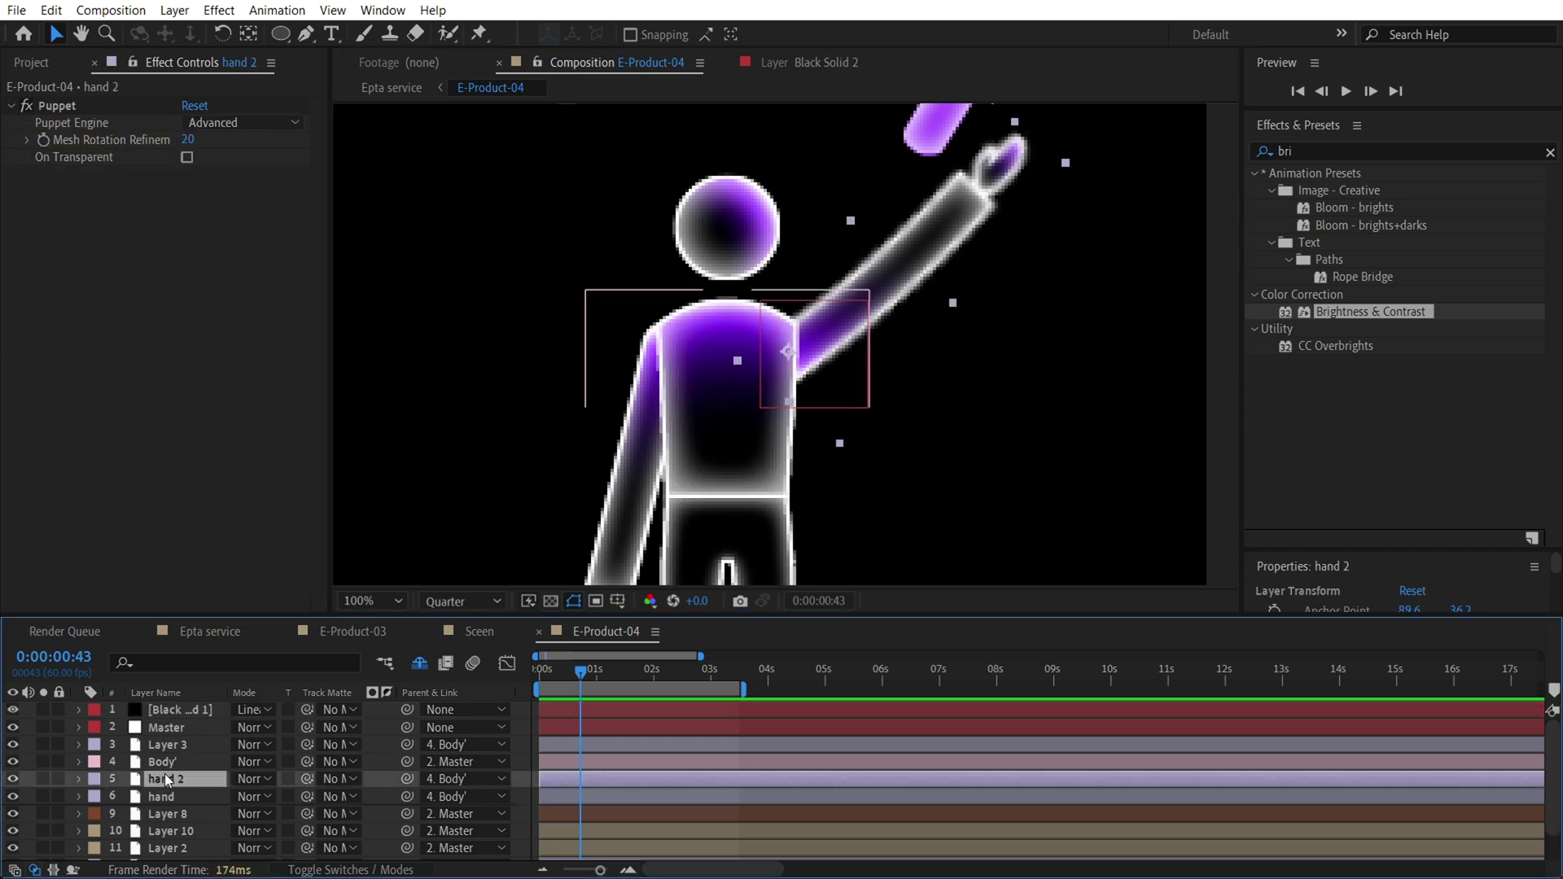
key("u")
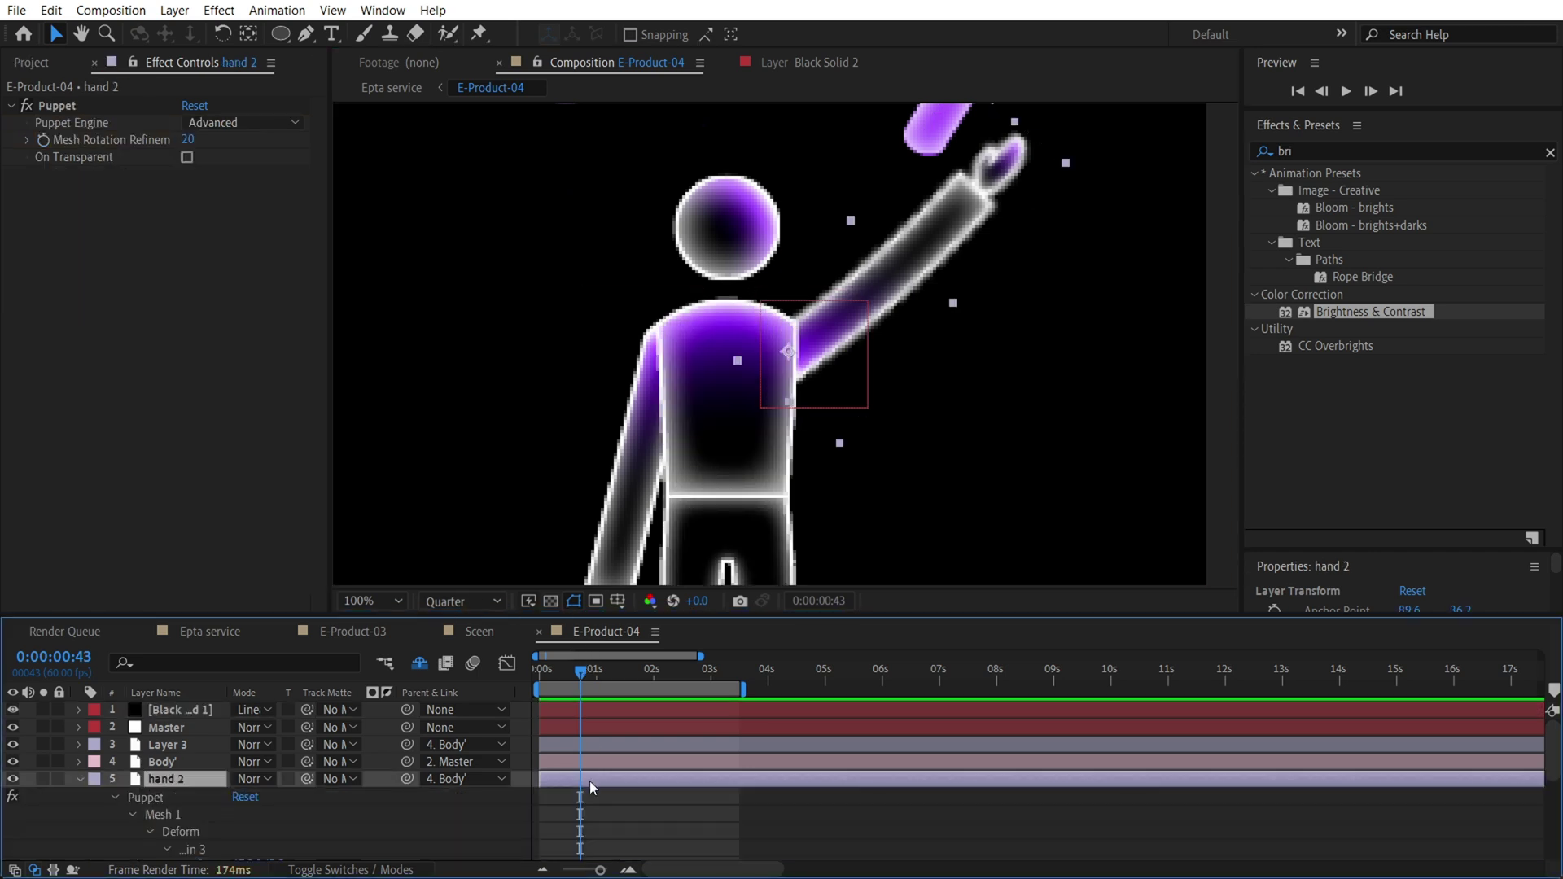
scroll(569, 774, "down", 3)
scroll(603, 735, "up", 1)
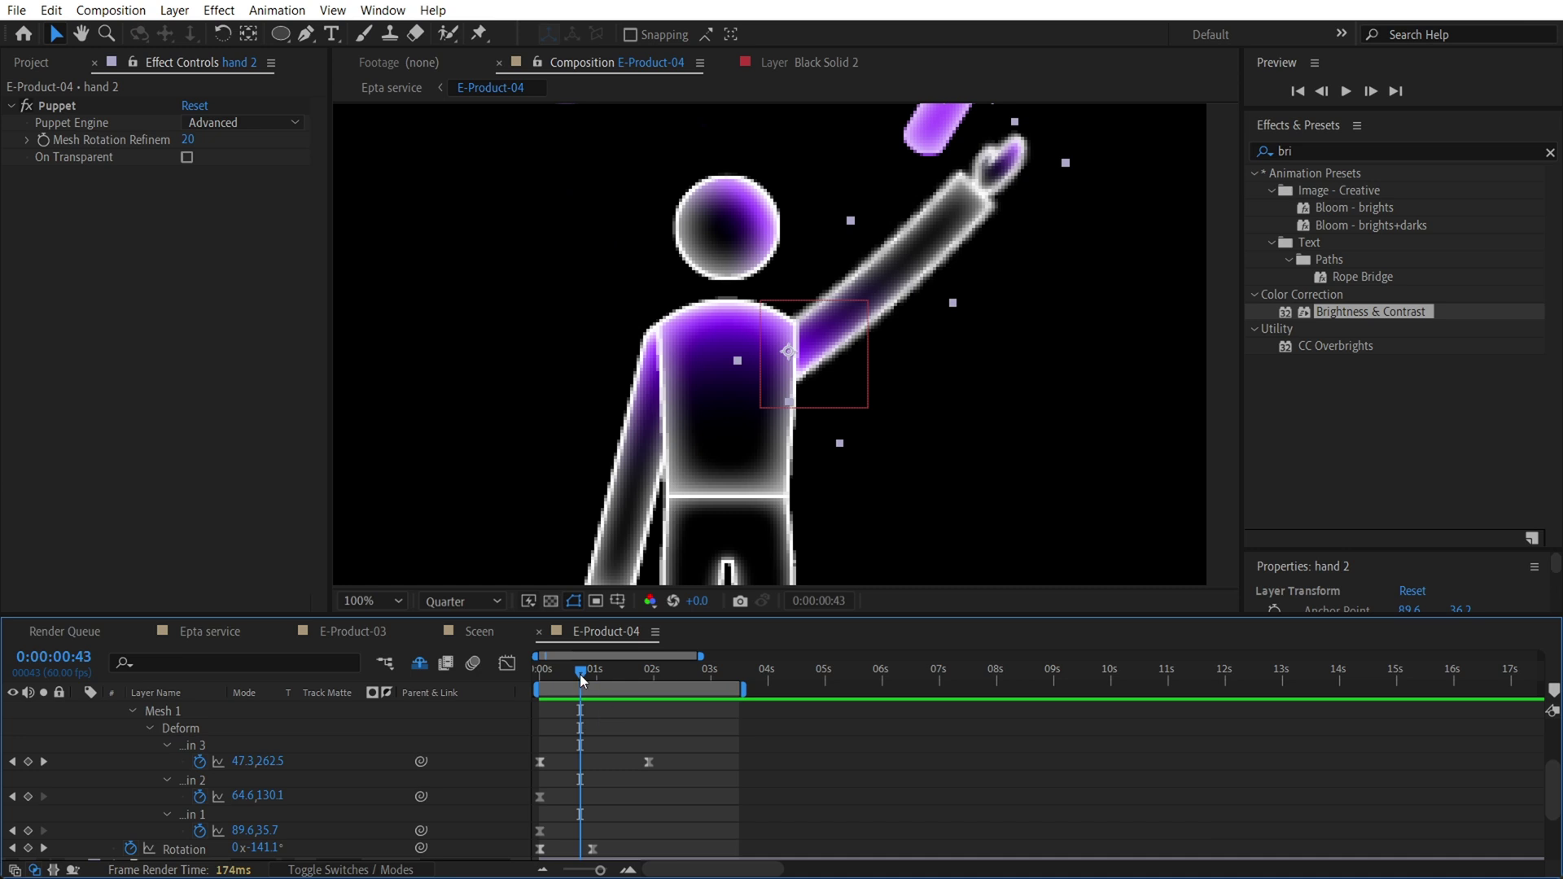
left_click_drag(580, 674, 703, 681)
scroll(770, 427, "down", 2)
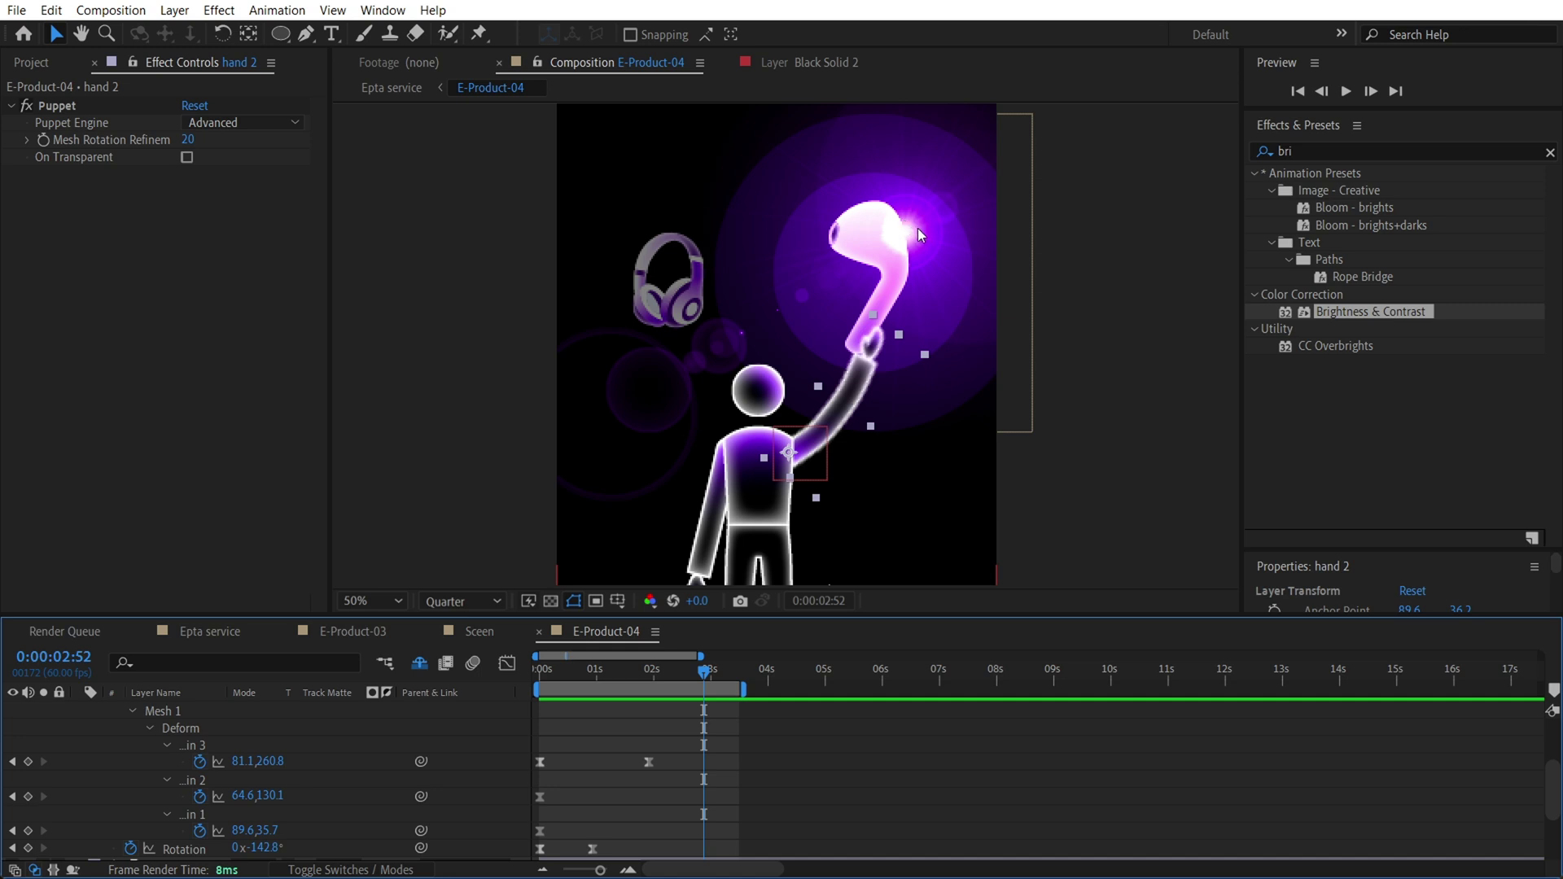
Reveal Black Solid 1's Lens Flare keyframes, scrub from 0:00:00:00 to 0:00:01:59, and select the Flare Center keyframes
scroll(227, 760, "up", 3)
left_click(190, 710)
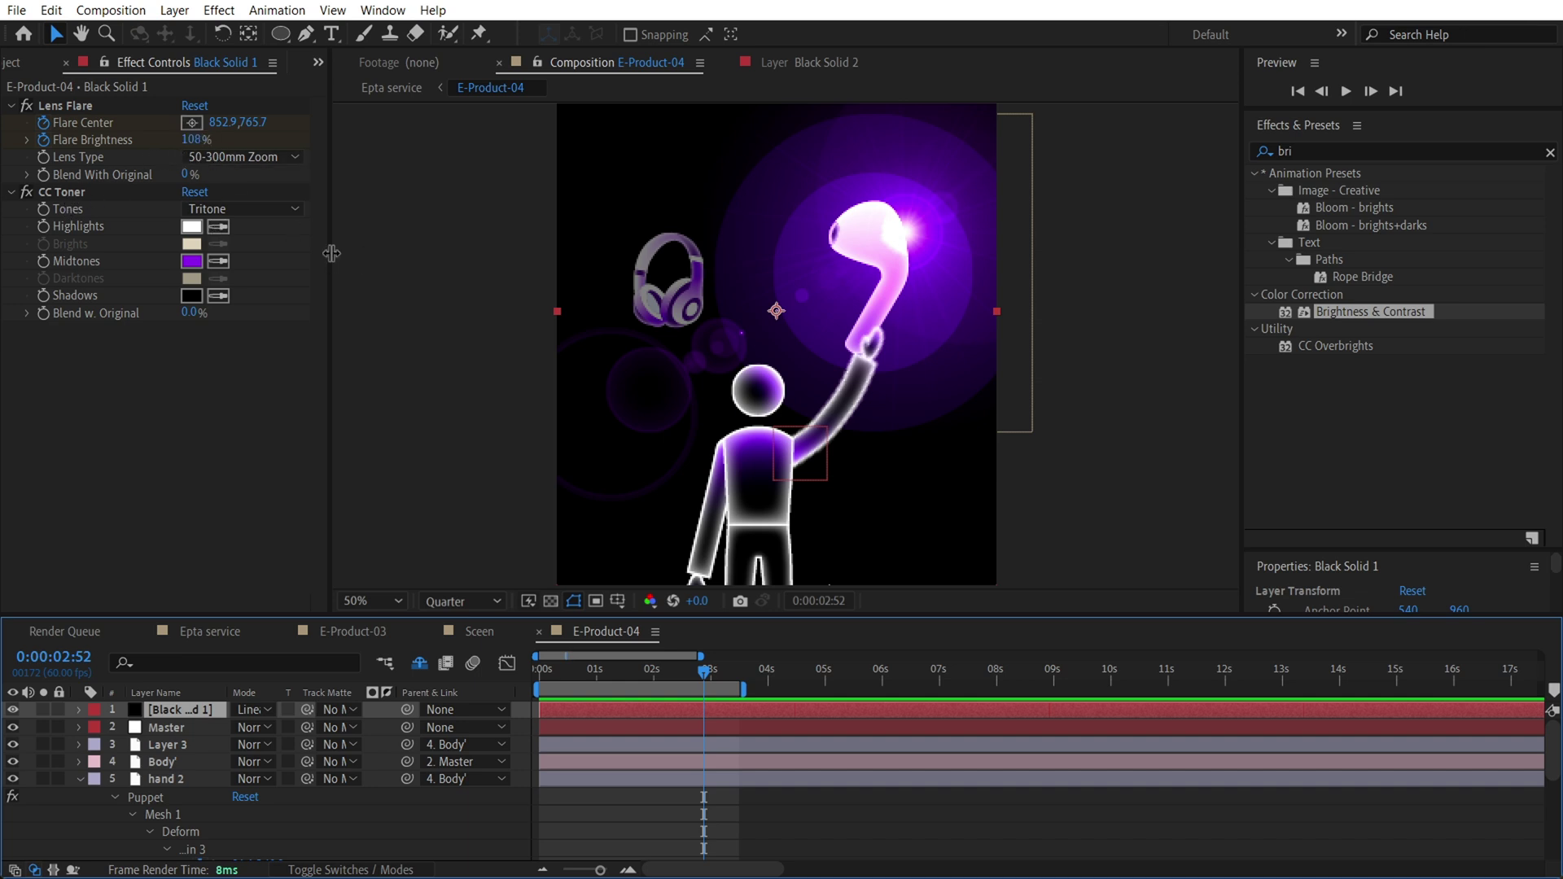
key("u")
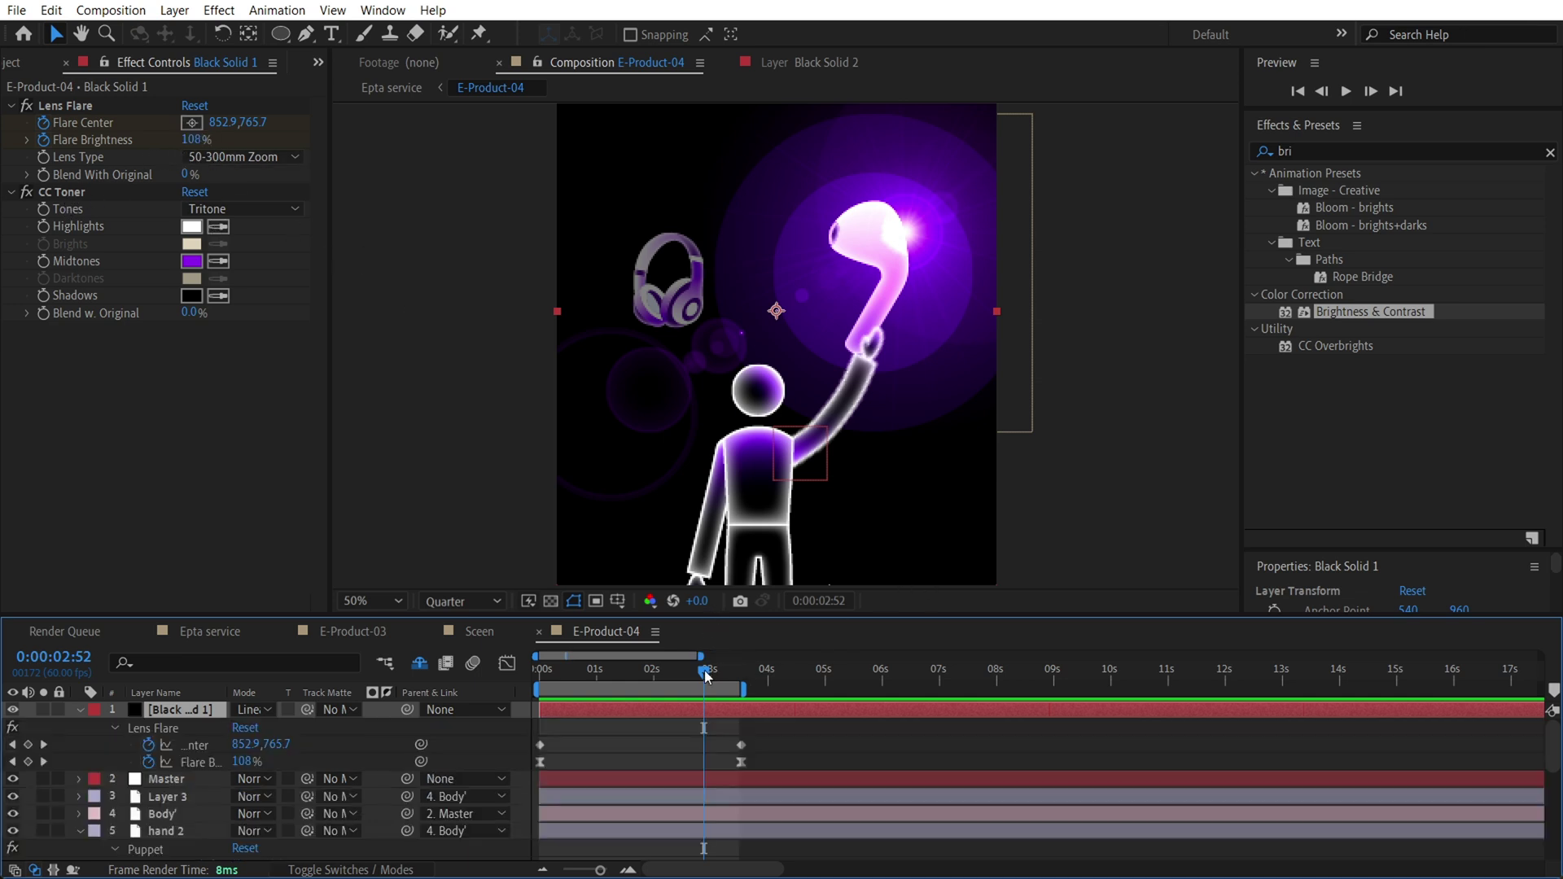
key("Home")
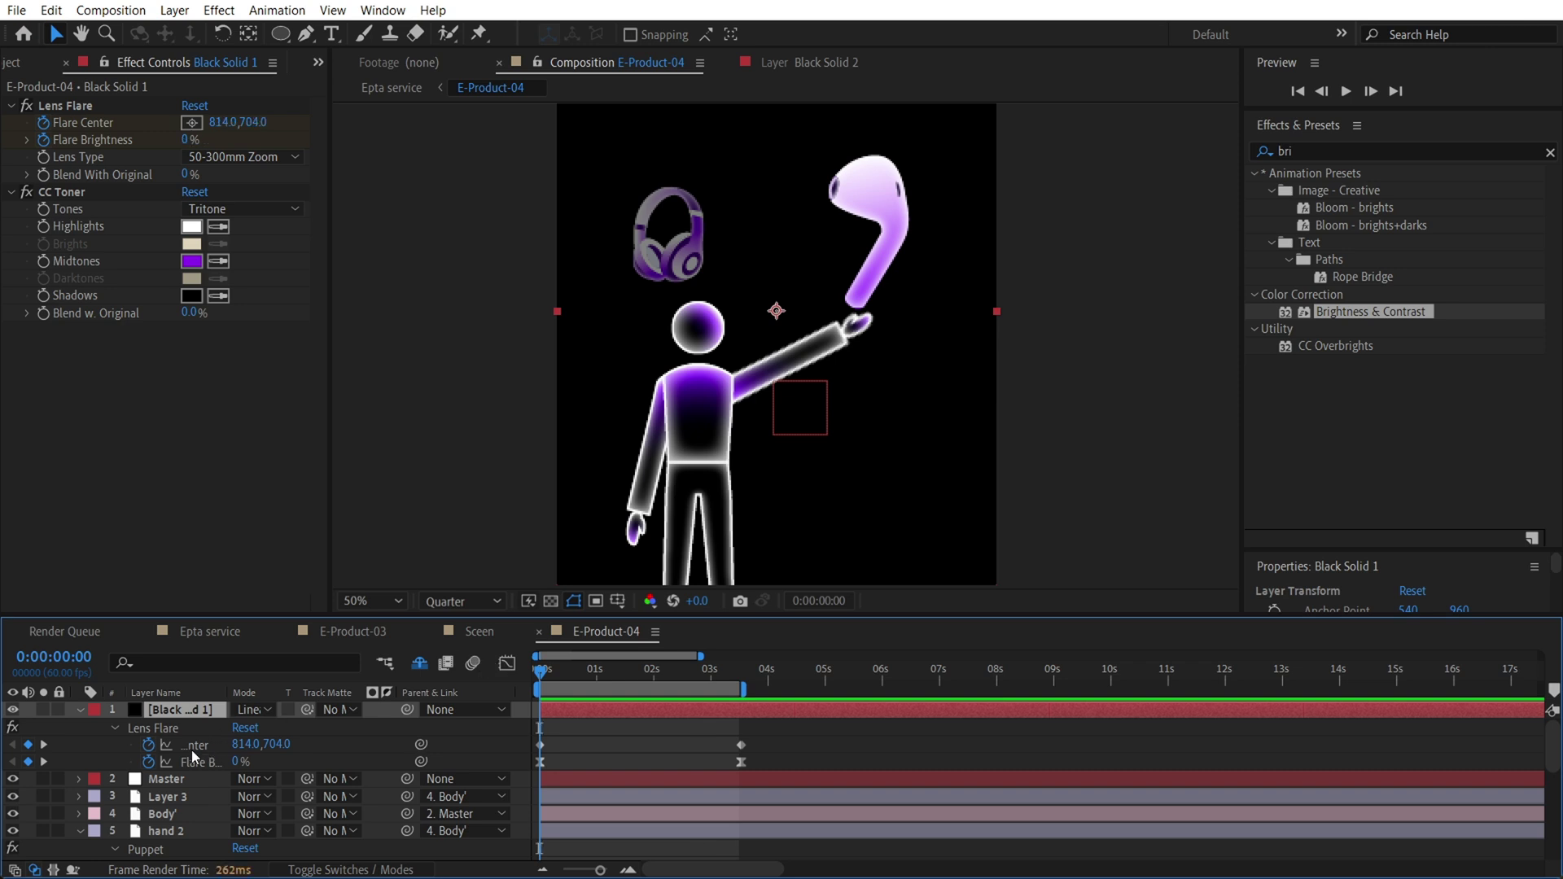
left_click_drag(568, 672, 502, 670)
left_click_drag(544, 672, 652, 677)
left_click(208, 744)
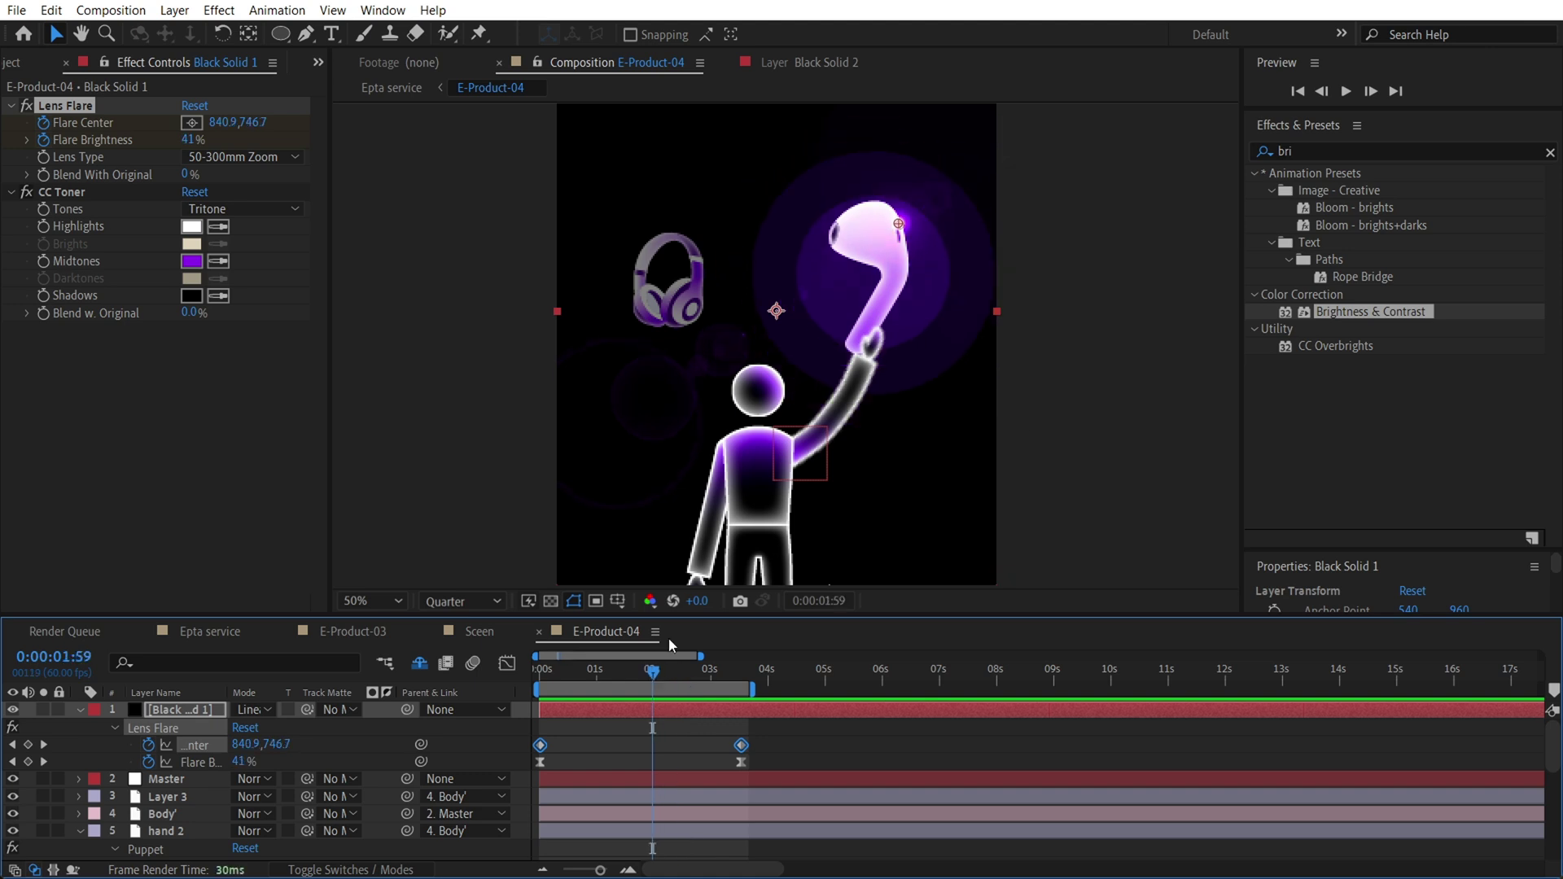
Return to Epta service and preview the combined scenes from 0:00:00:00
left_click(180, 635)
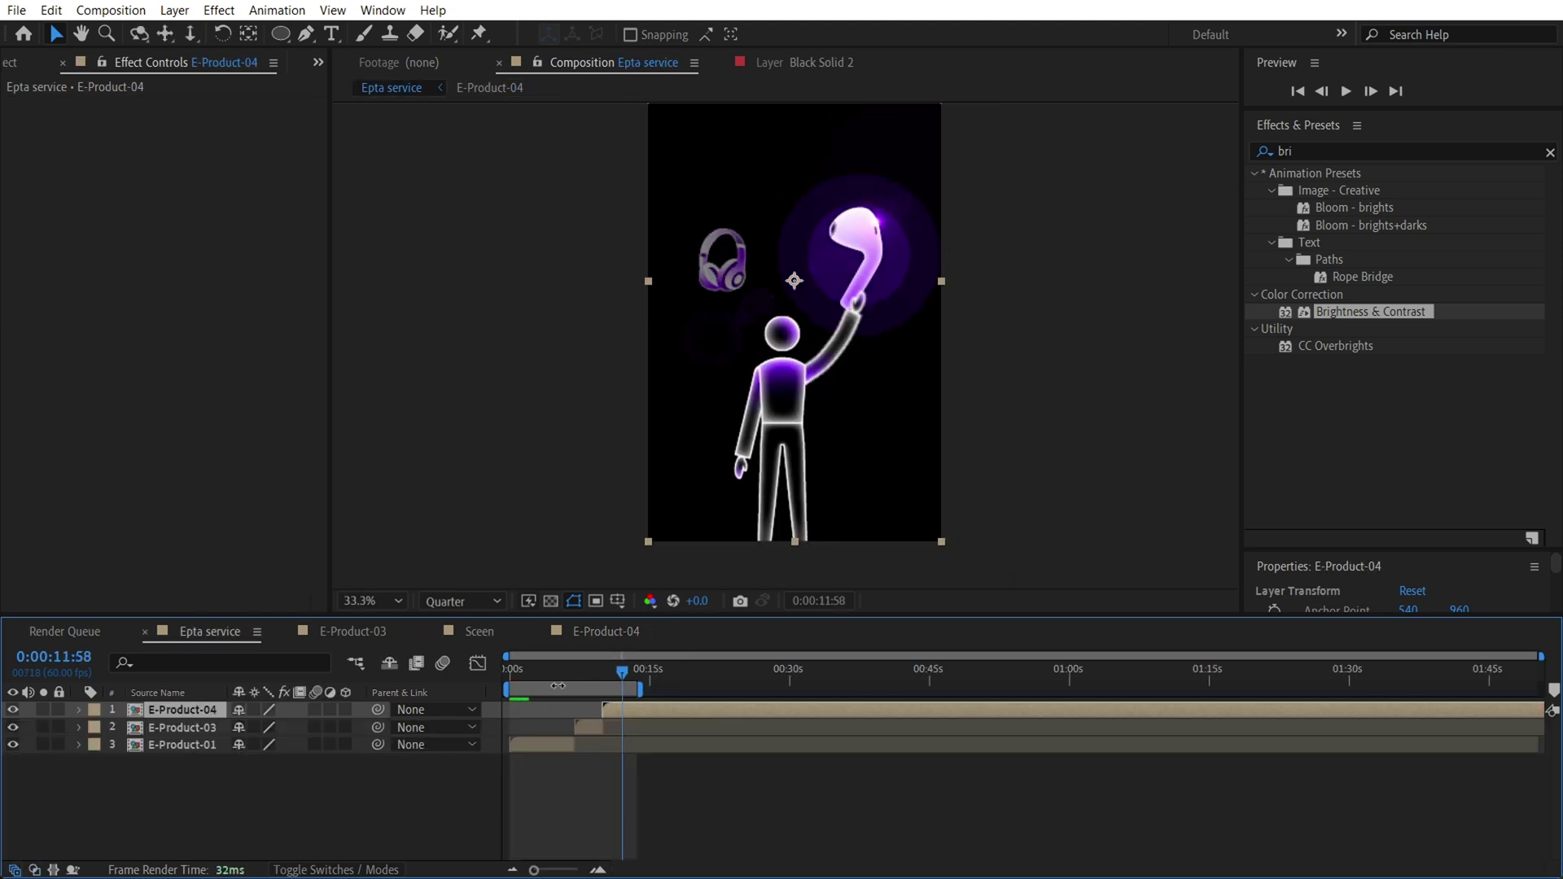
left_click_drag(525, 669, 456, 673)
key("space")
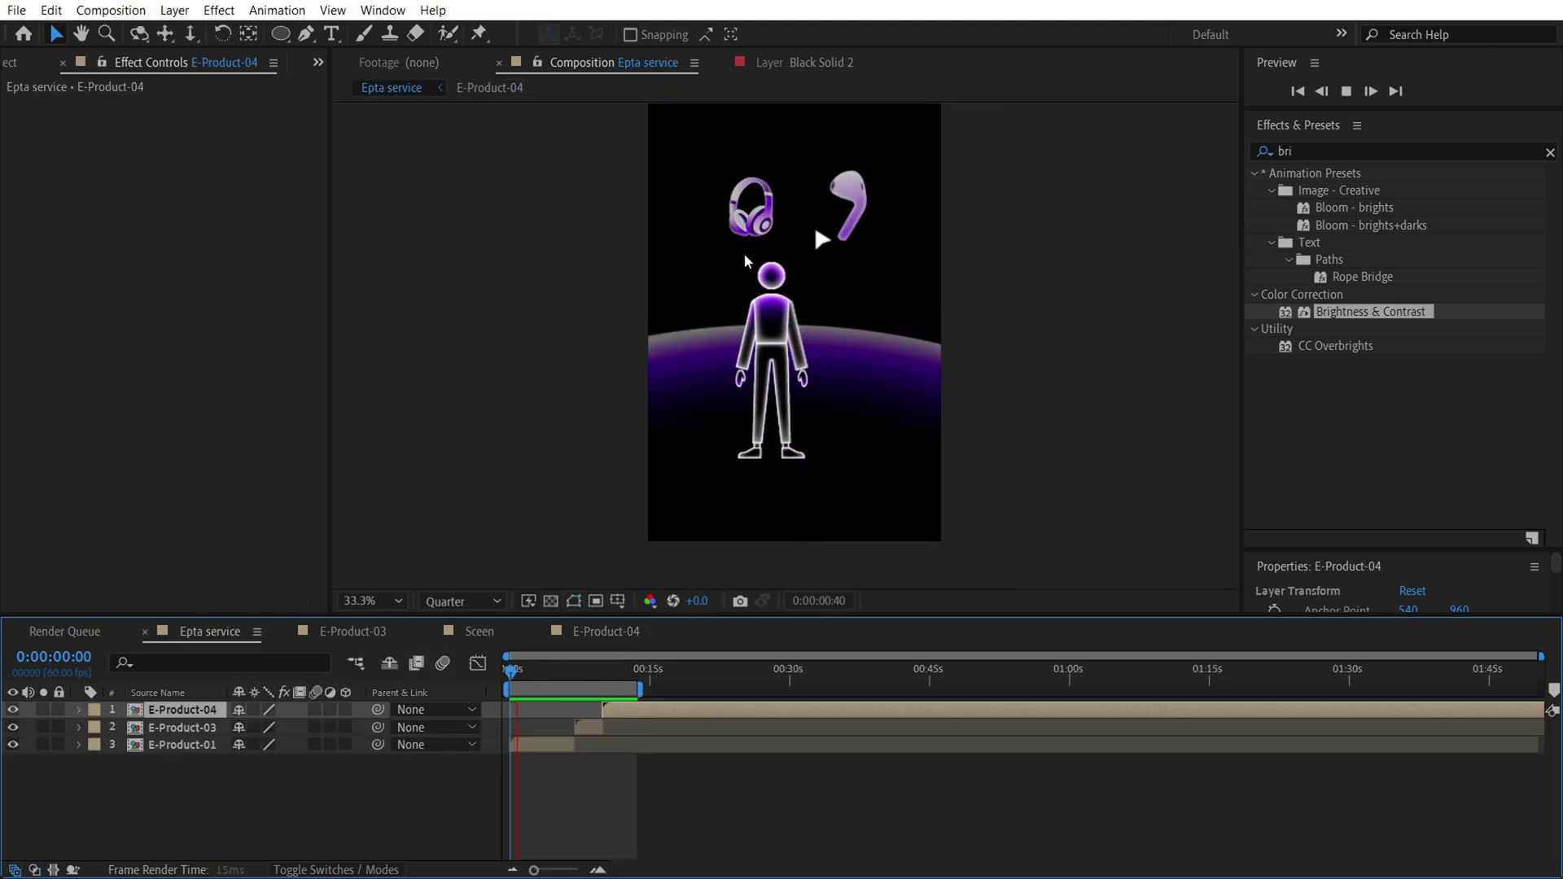
key("comma")
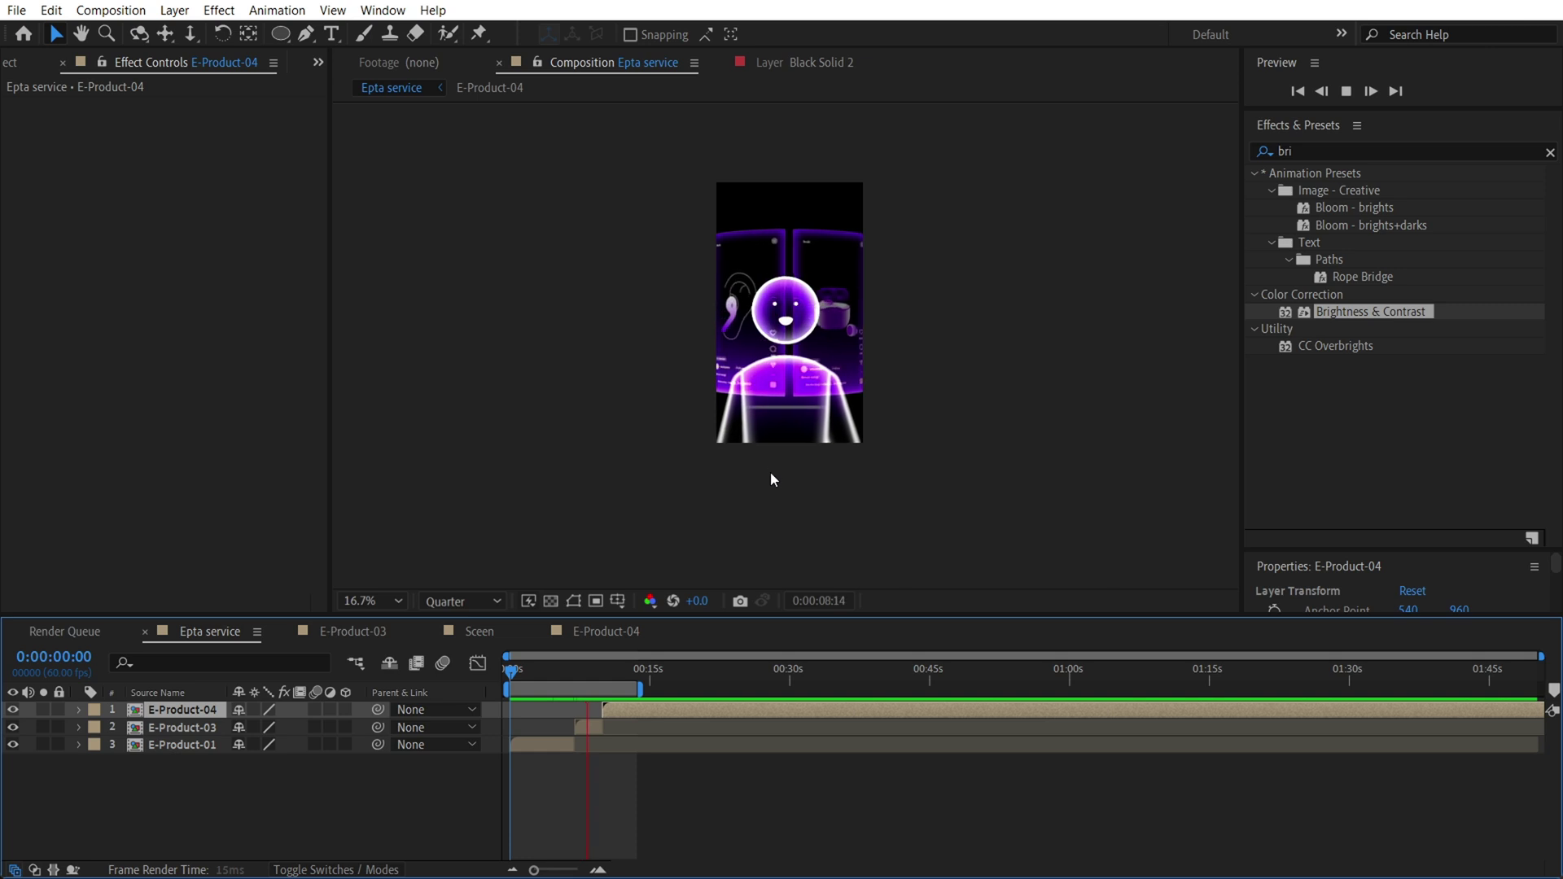
key("space")
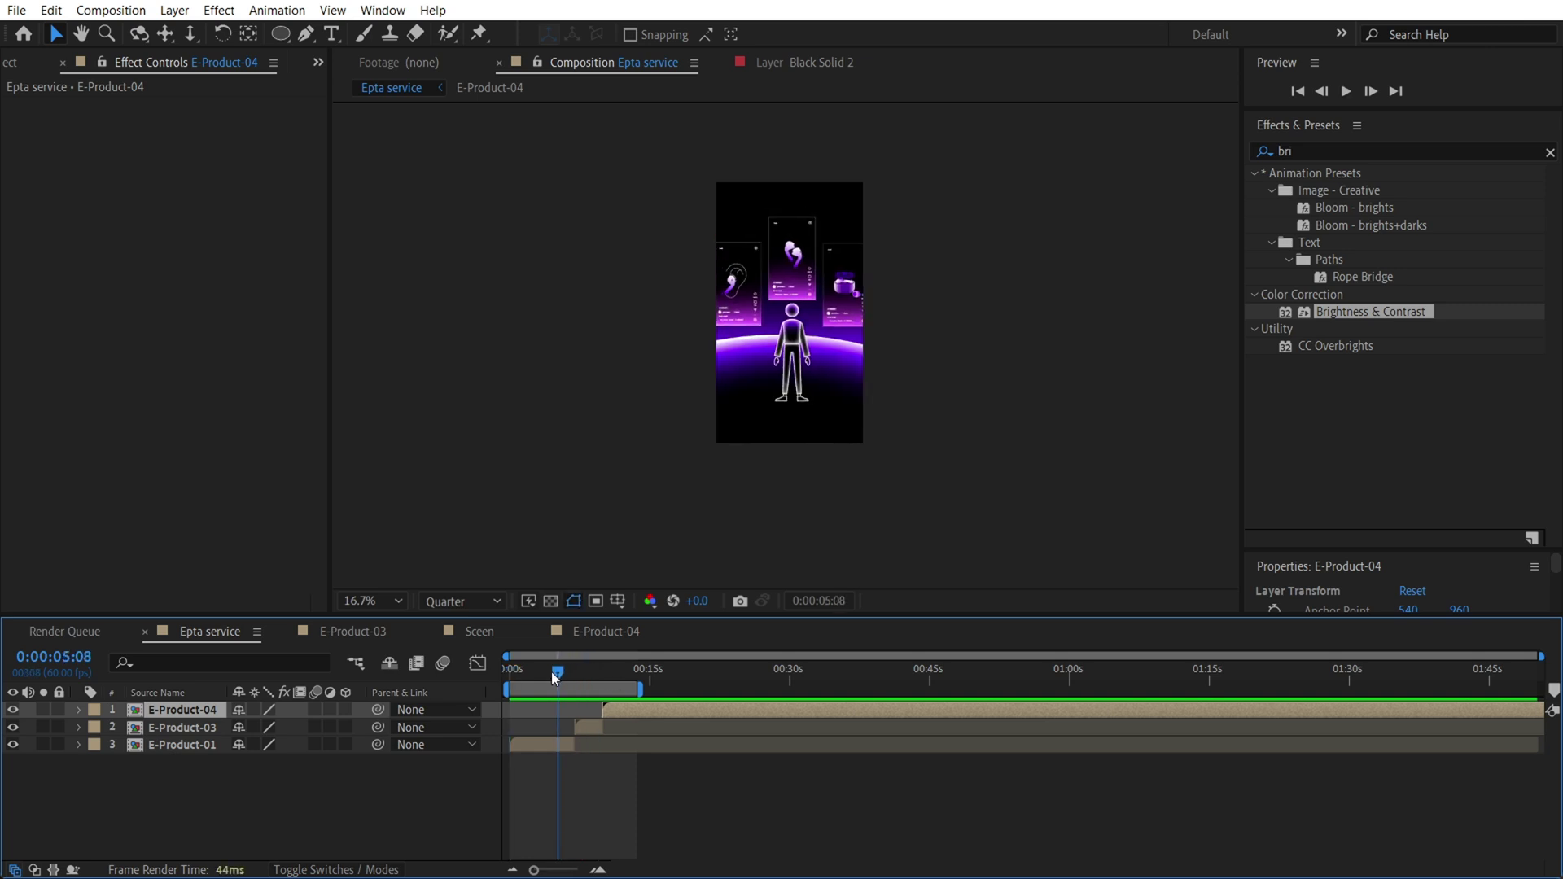
key("space")
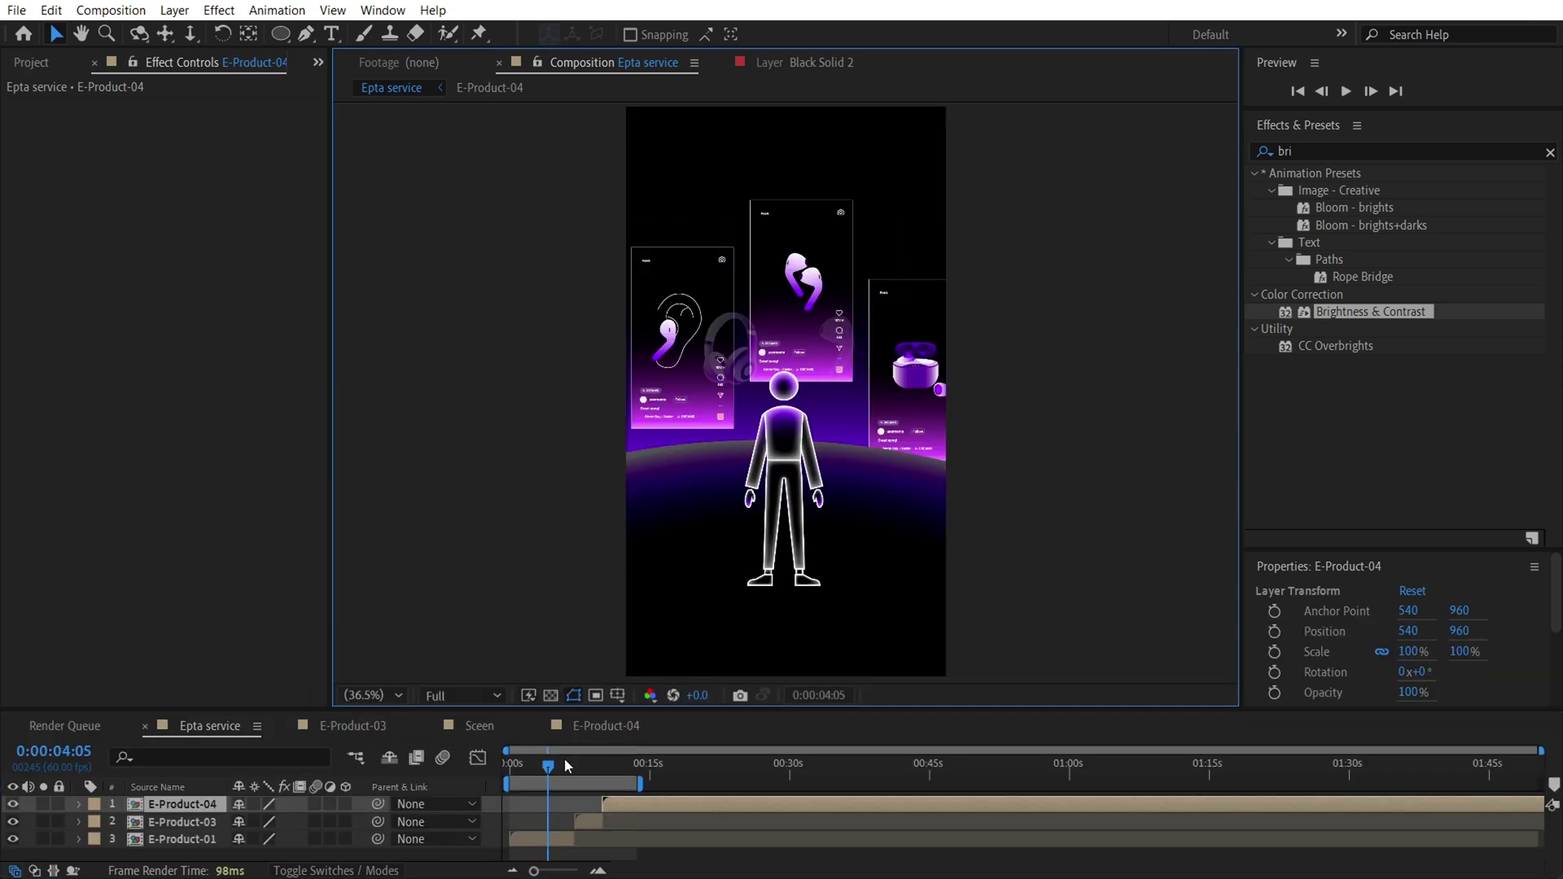
Replay Epta service from the start at Full resolution, and scrub on through the E-Product-03 and E-Product-04 sections
left_click_drag(565, 759, 489, 759)
key("space")
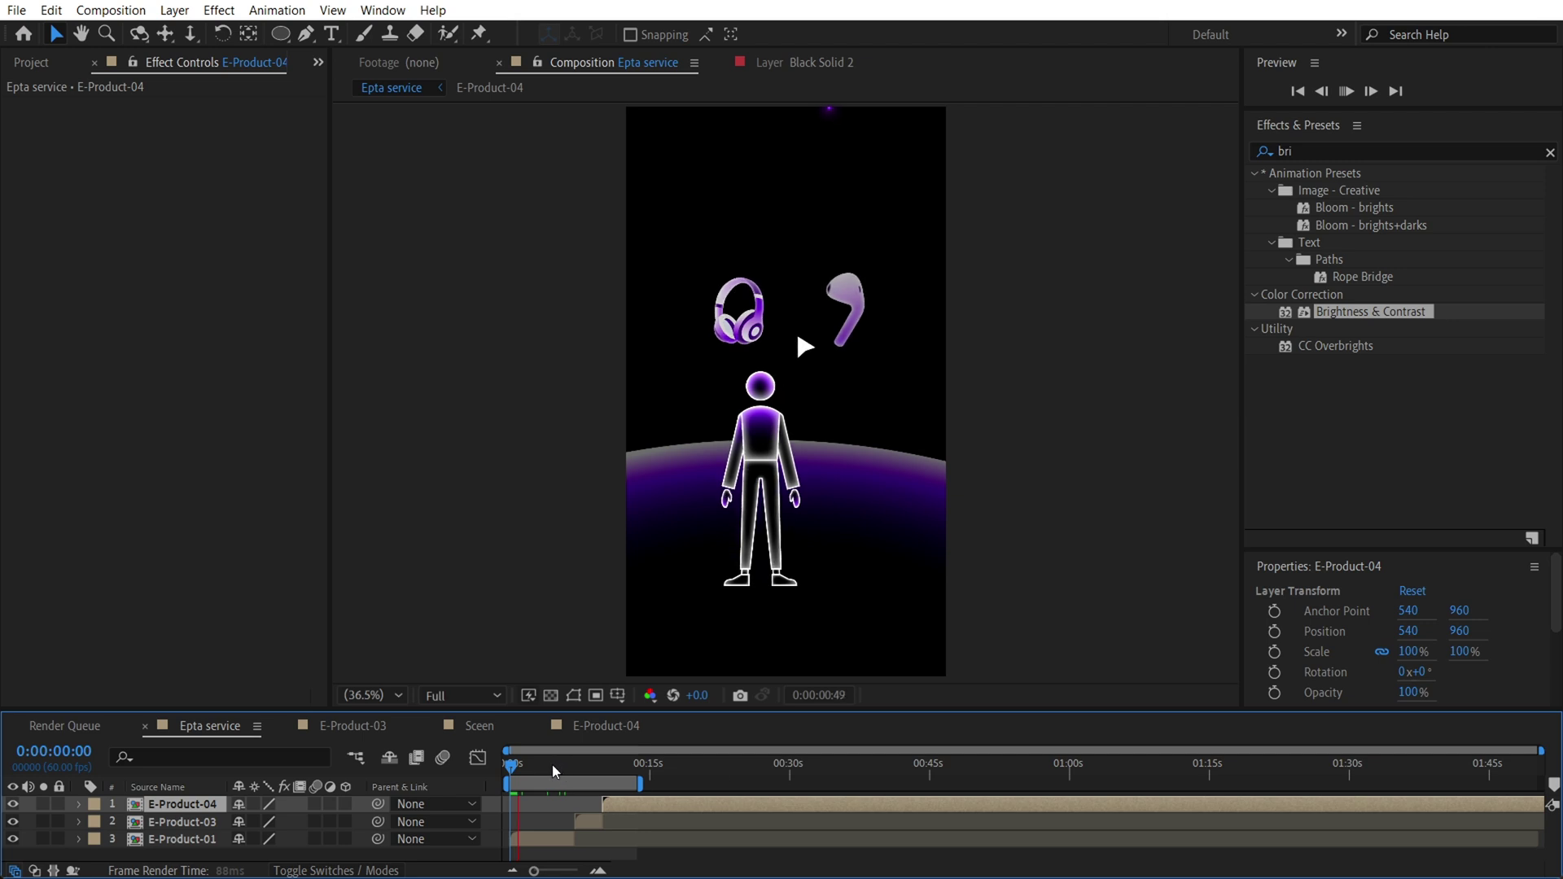
left_click_drag(534, 768, 592, 779)
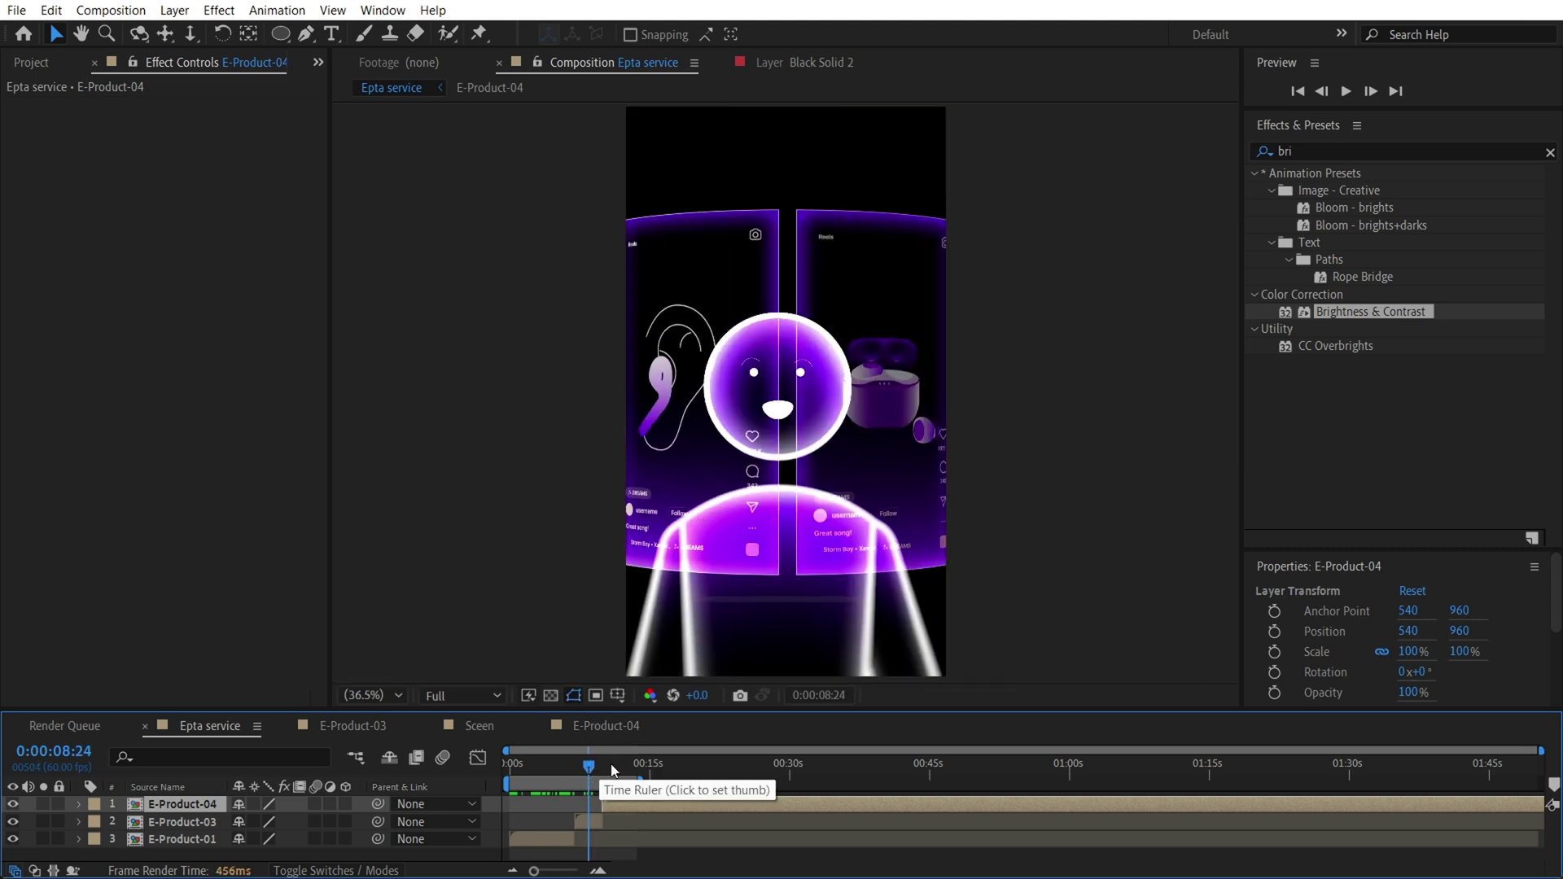
left_click_drag(592, 768, 636, 770)
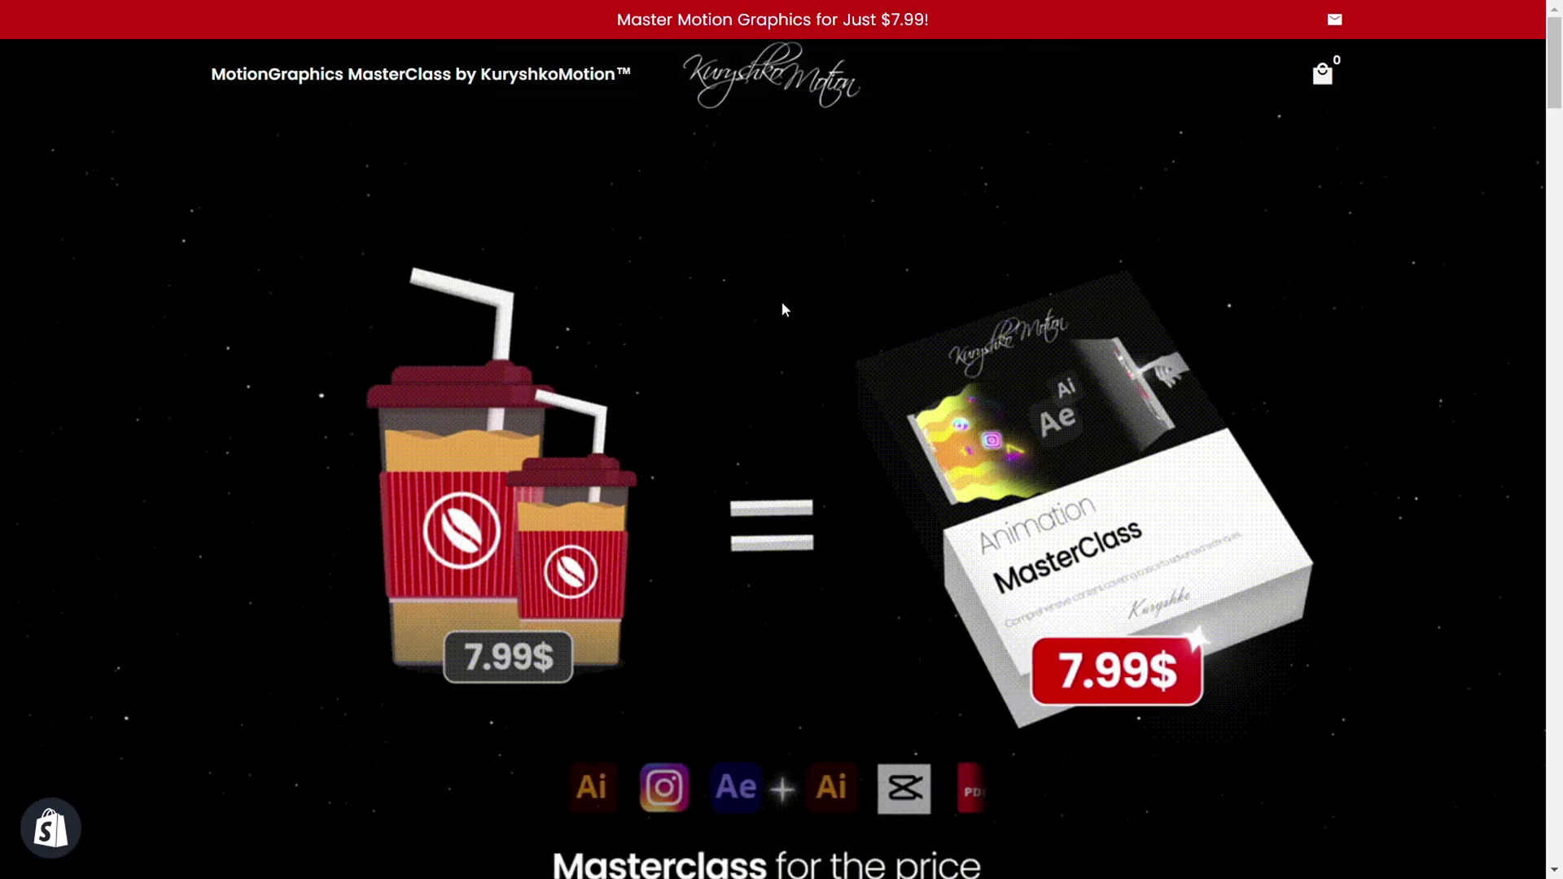
Look through the MotionGraphics MasterClass web page, covering the course benefits, animation breakdowns, colour guides and preorder offer
scroll(806, 307, "down", 20)
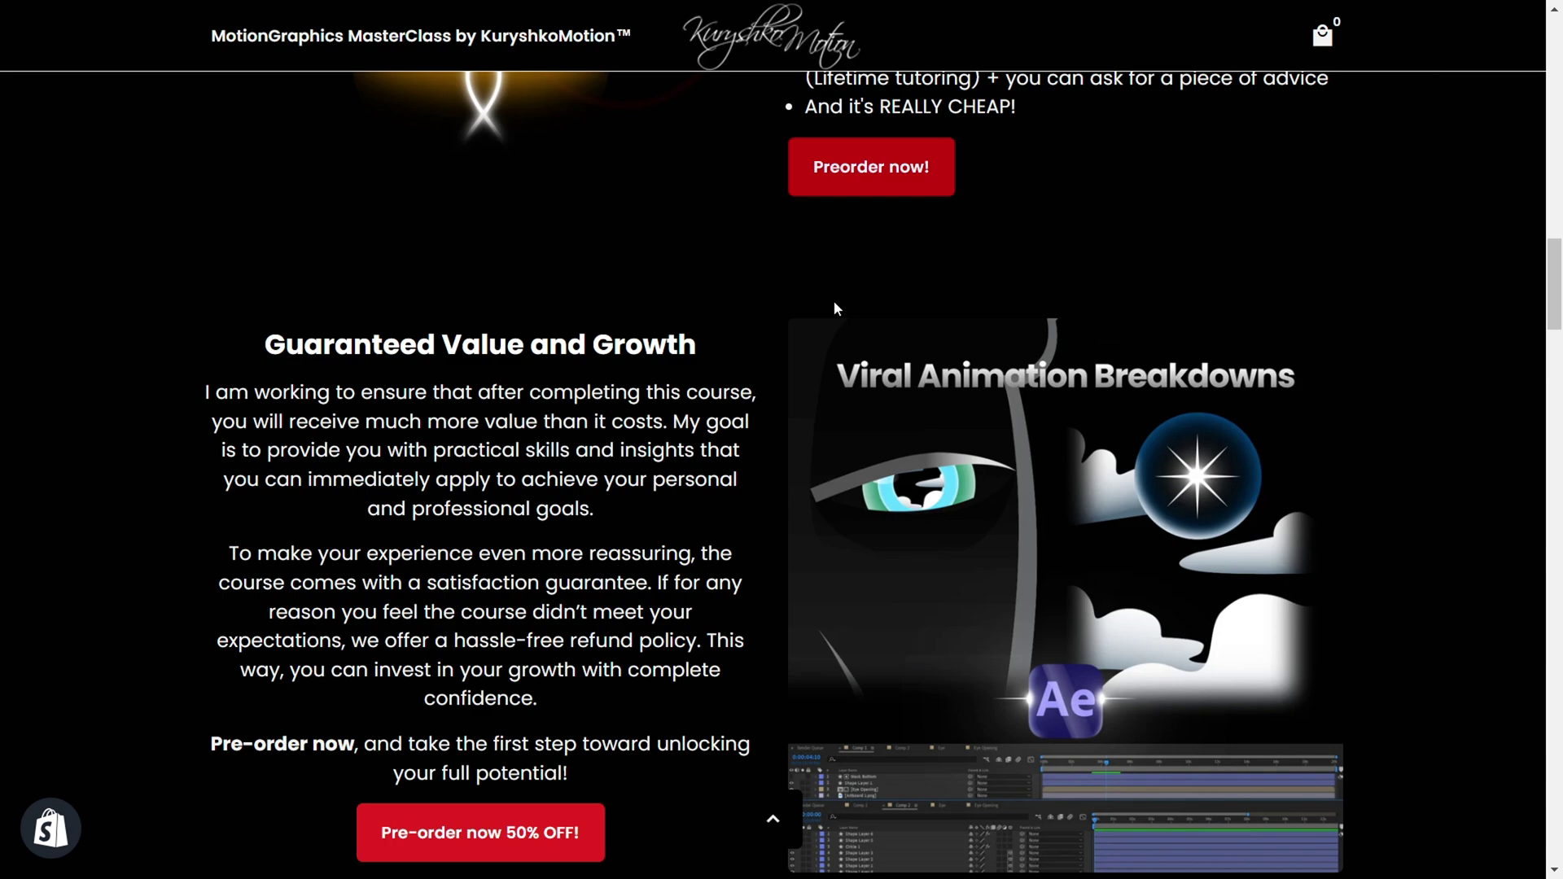
scroll(834, 302, "down", 10)
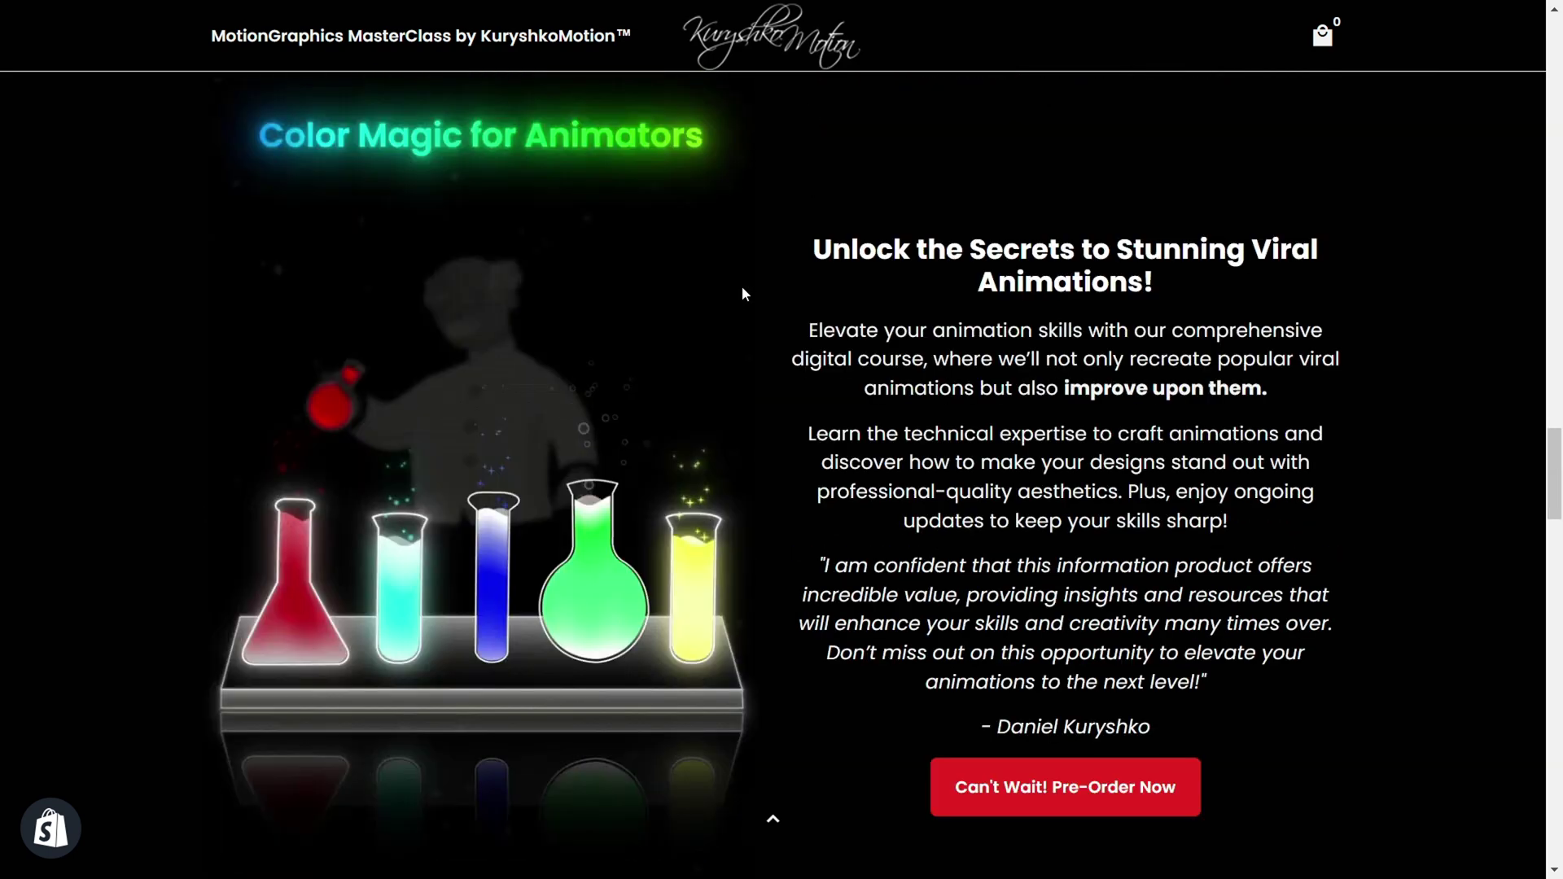
scroll(743, 294, "up", 20)
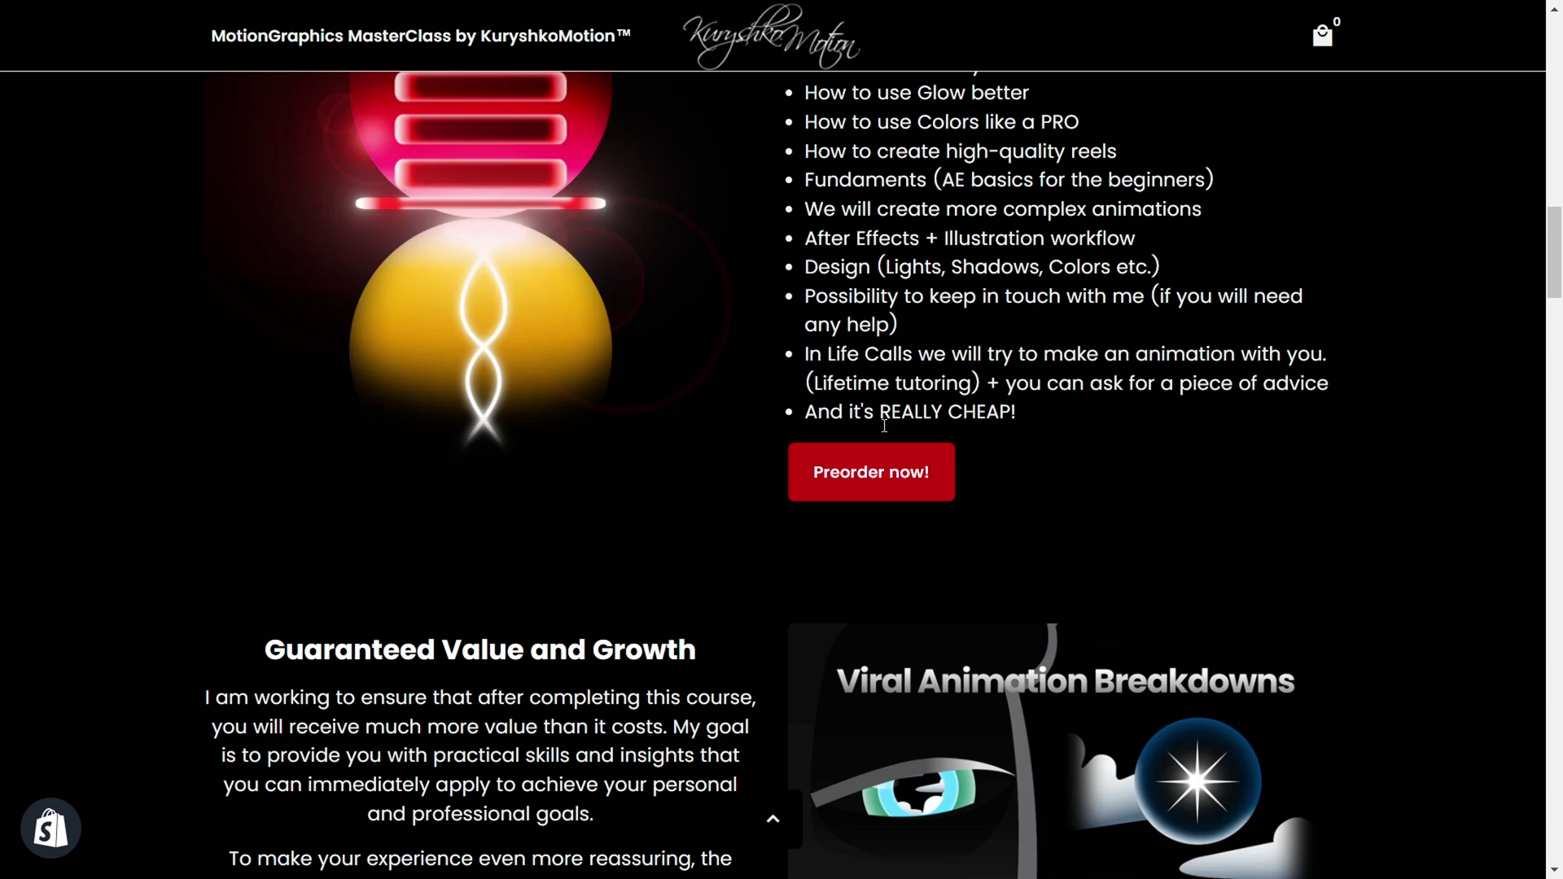
scroll(884, 425, "up", 20)
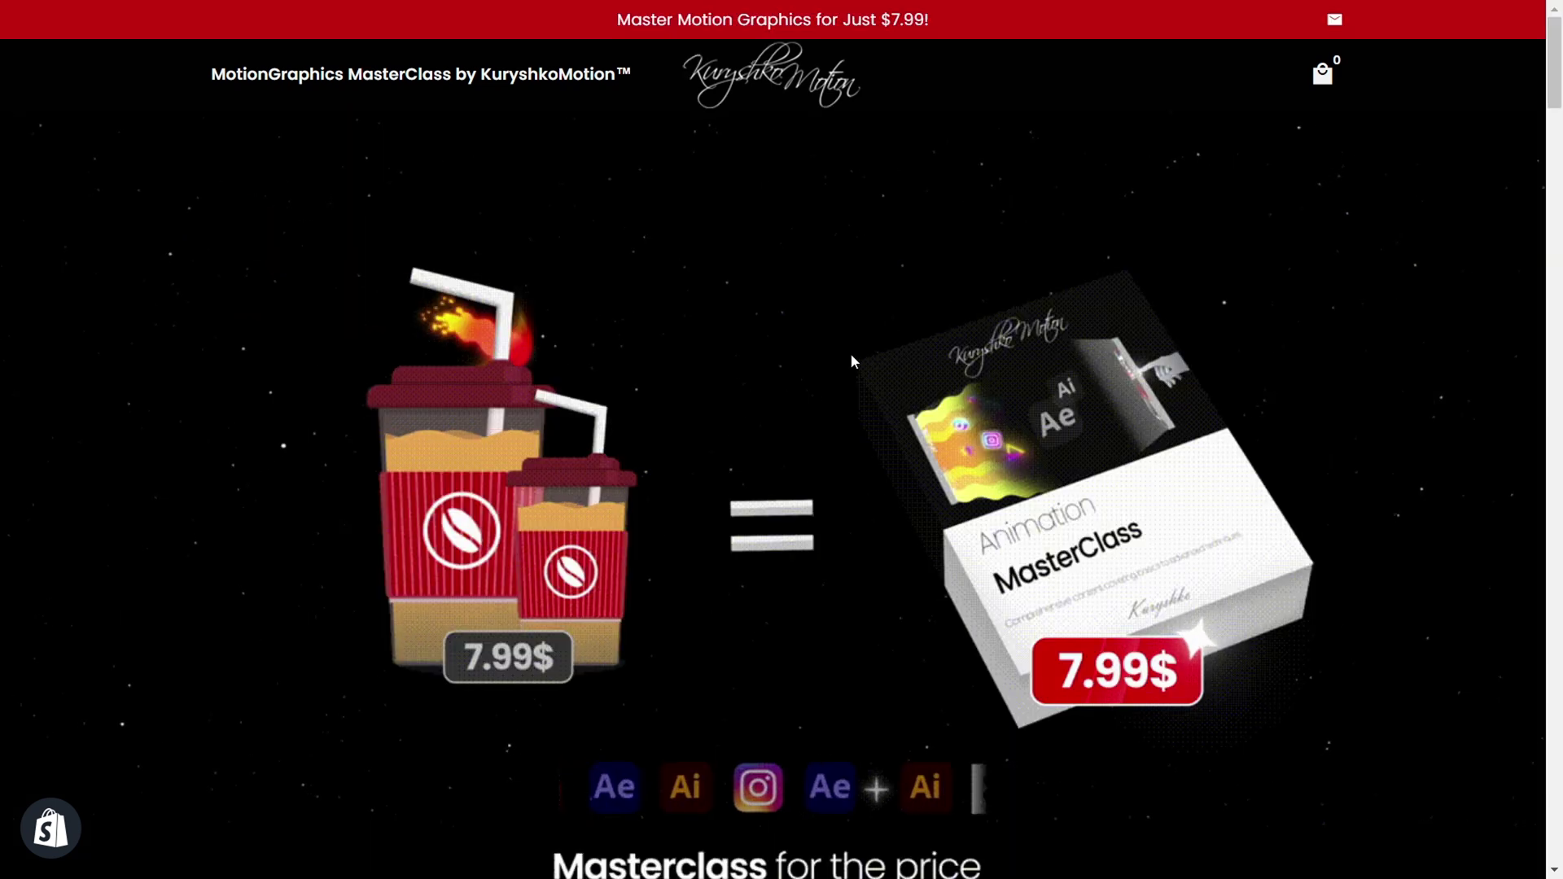
scroll(886, 428, "down", 7)
scroll(886, 429, "down", 15)
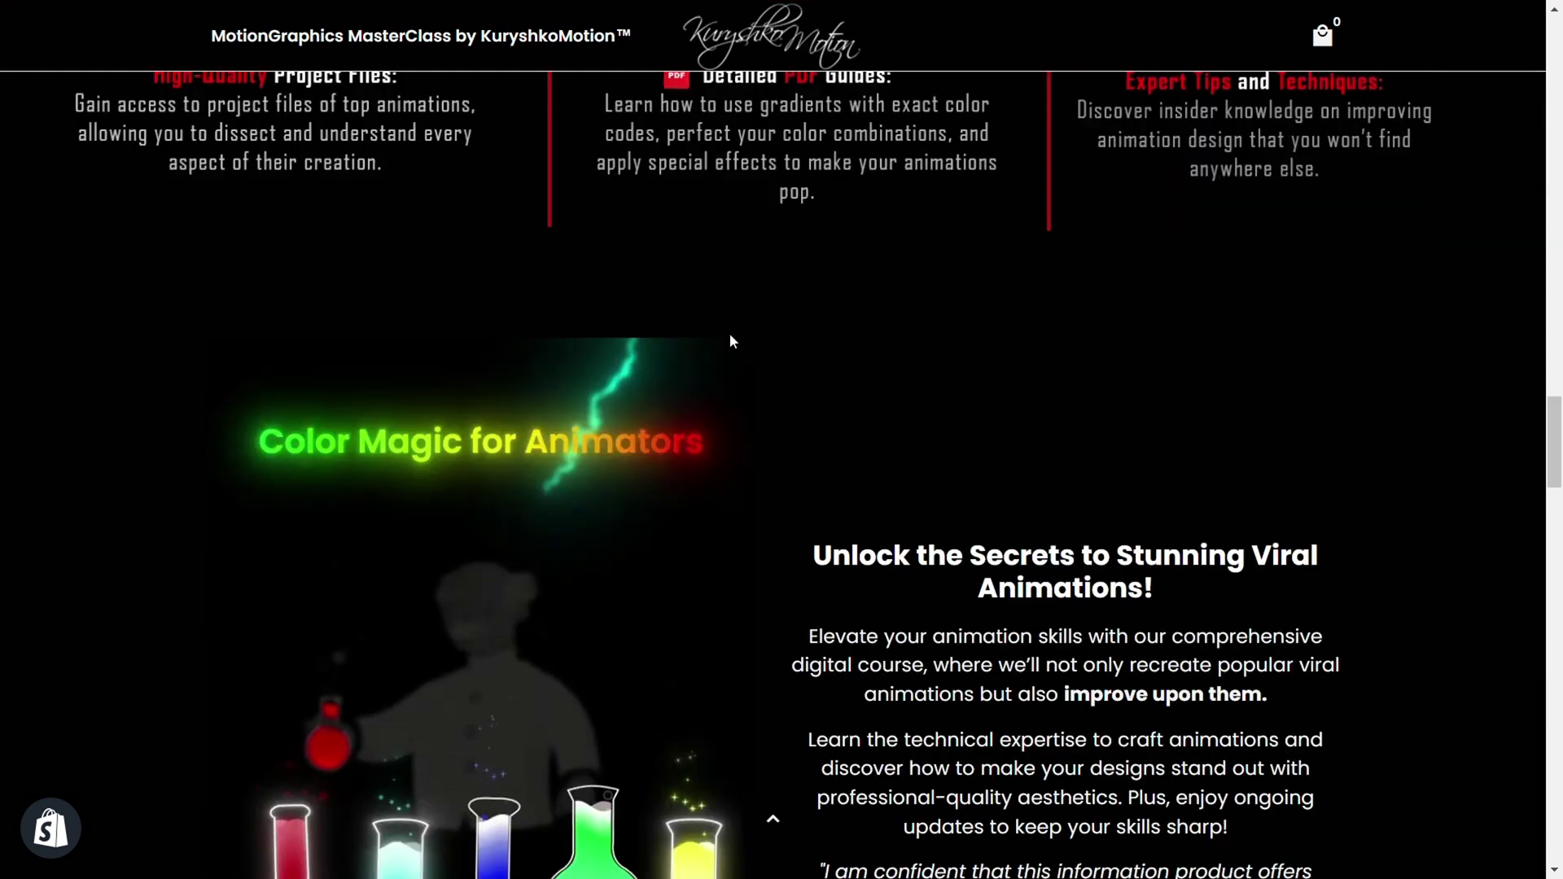
scroll(730, 334, "up", 12)
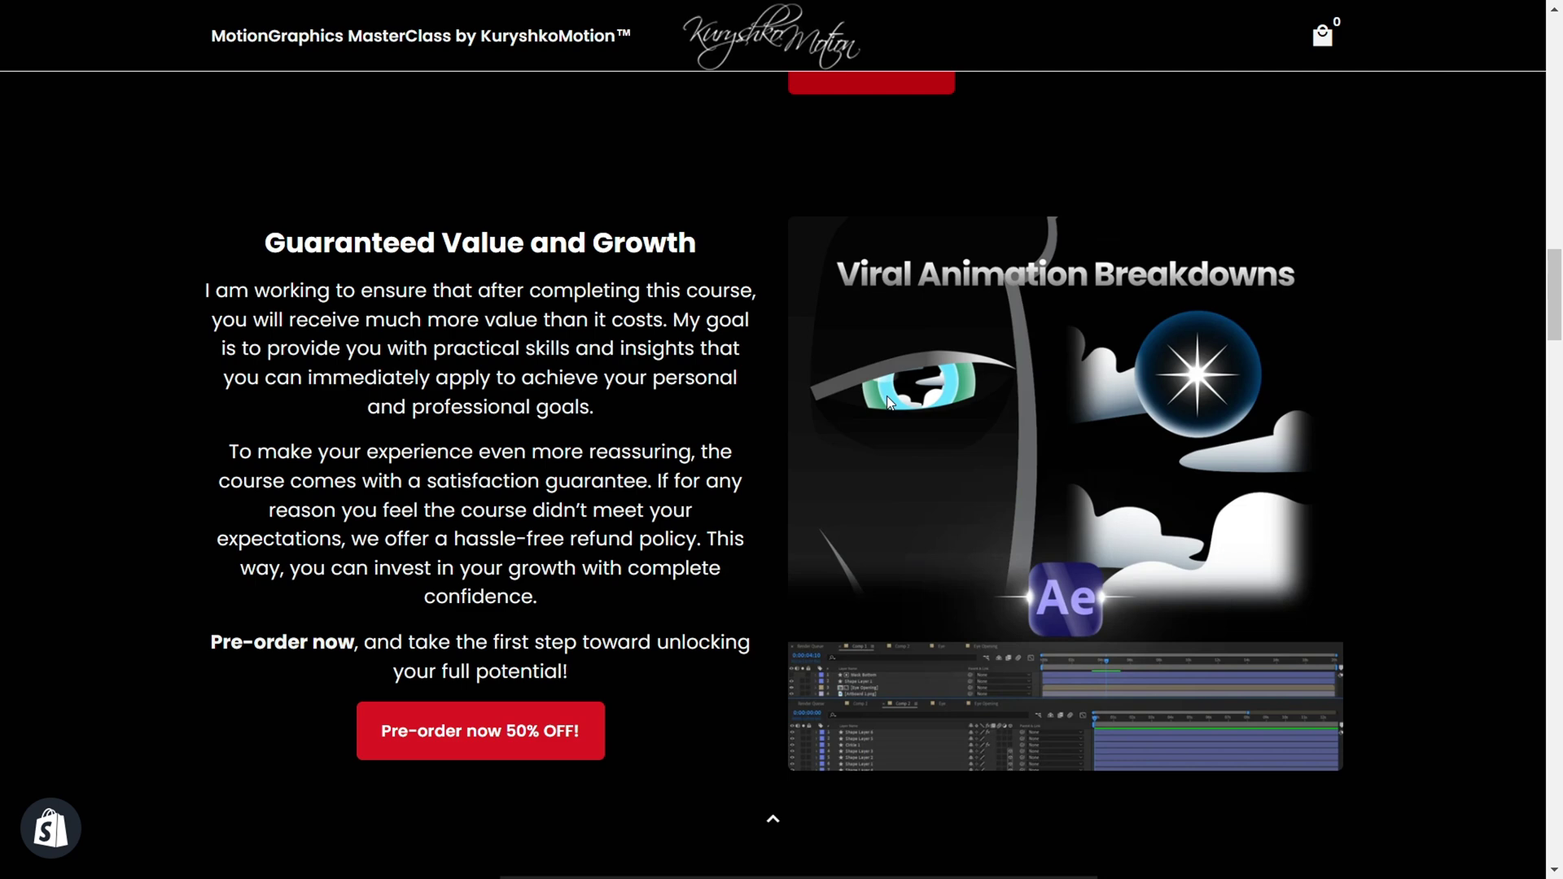
scroll(889, 402, "down", 15)
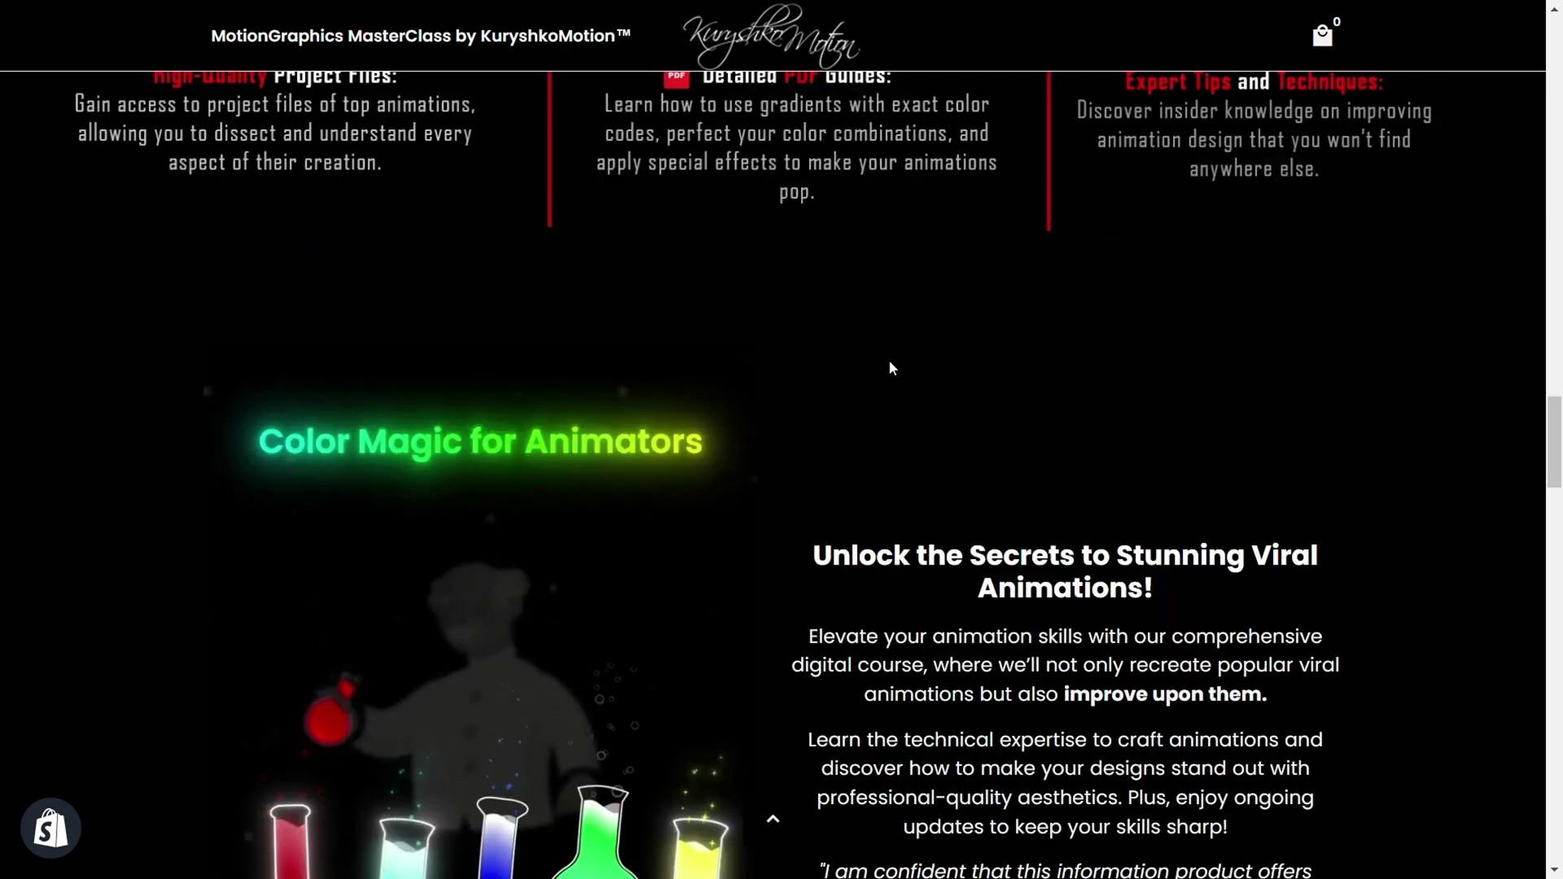
scroll(827, 272, "down", 10)
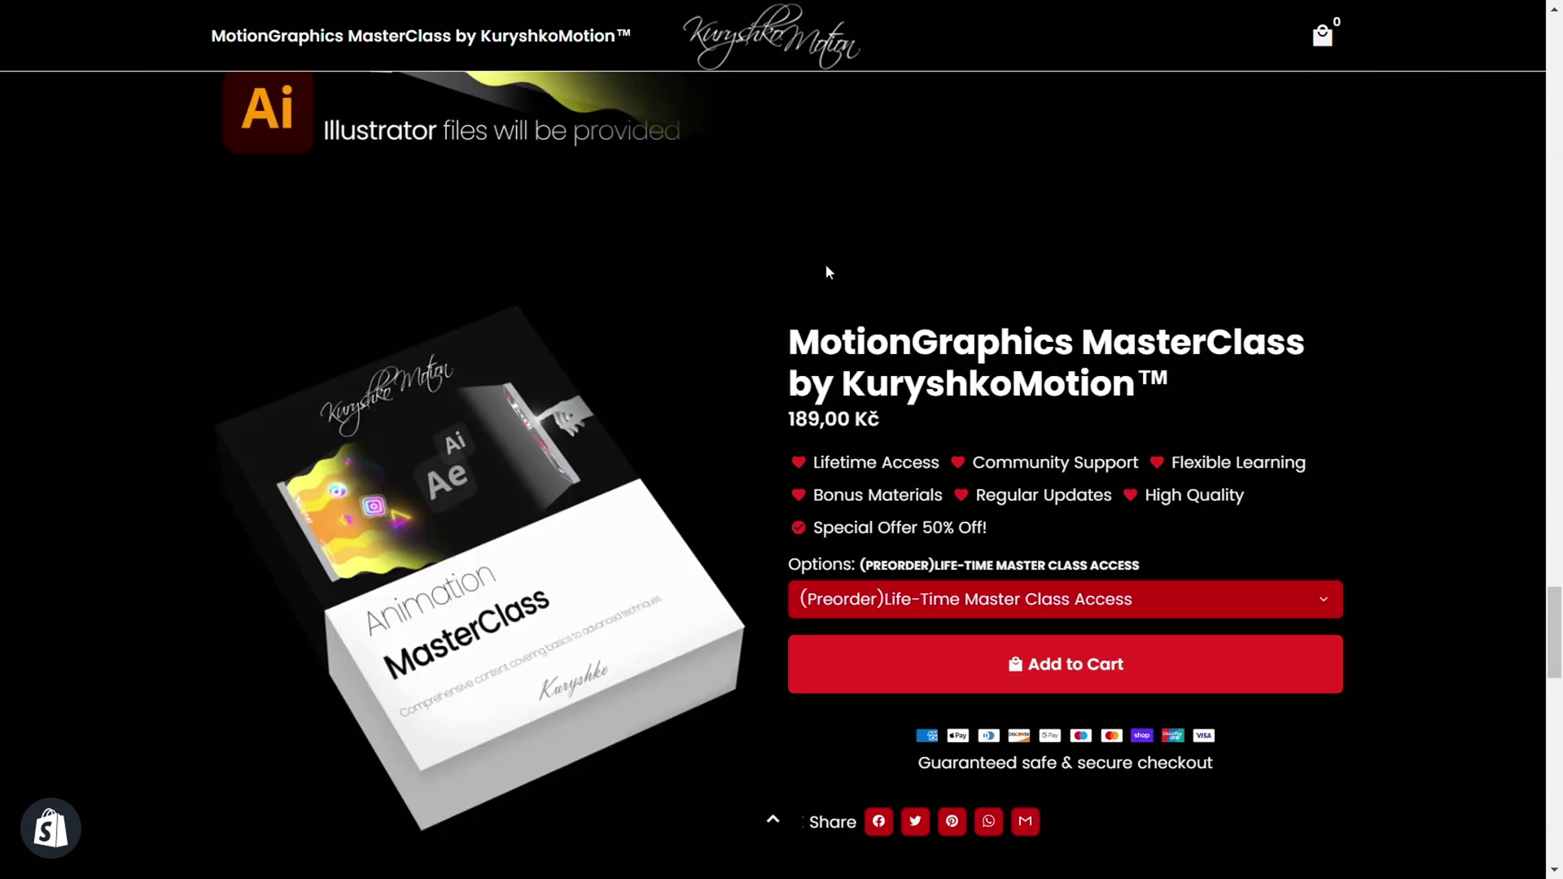
scroll(825, 264, "up", 8)
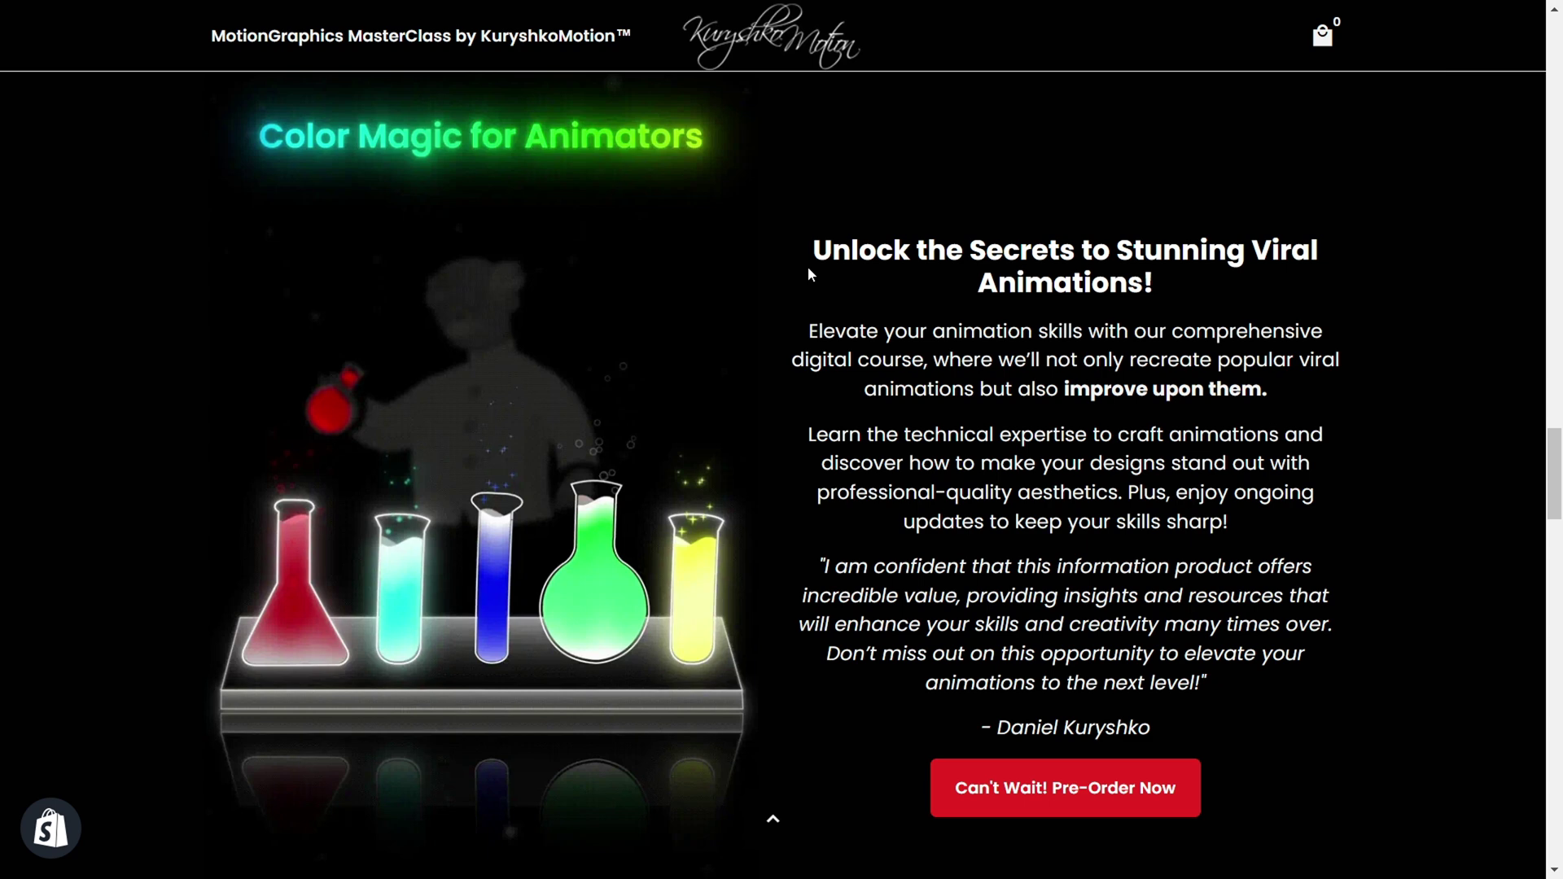
scroll(806, 293, "up", 5)
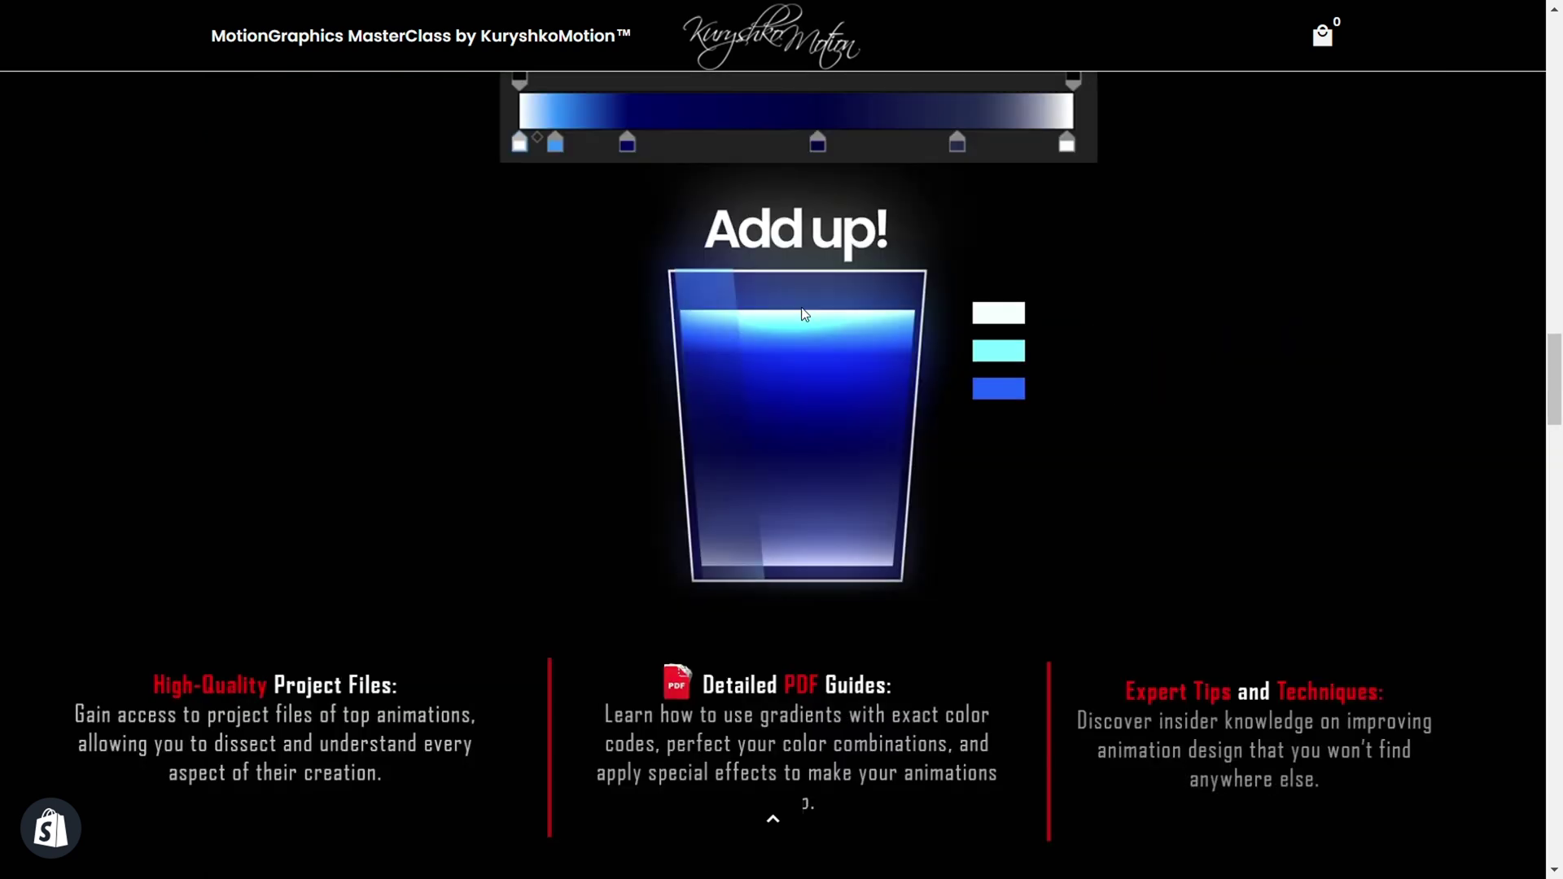
scroll(805, 314, "down", 1)
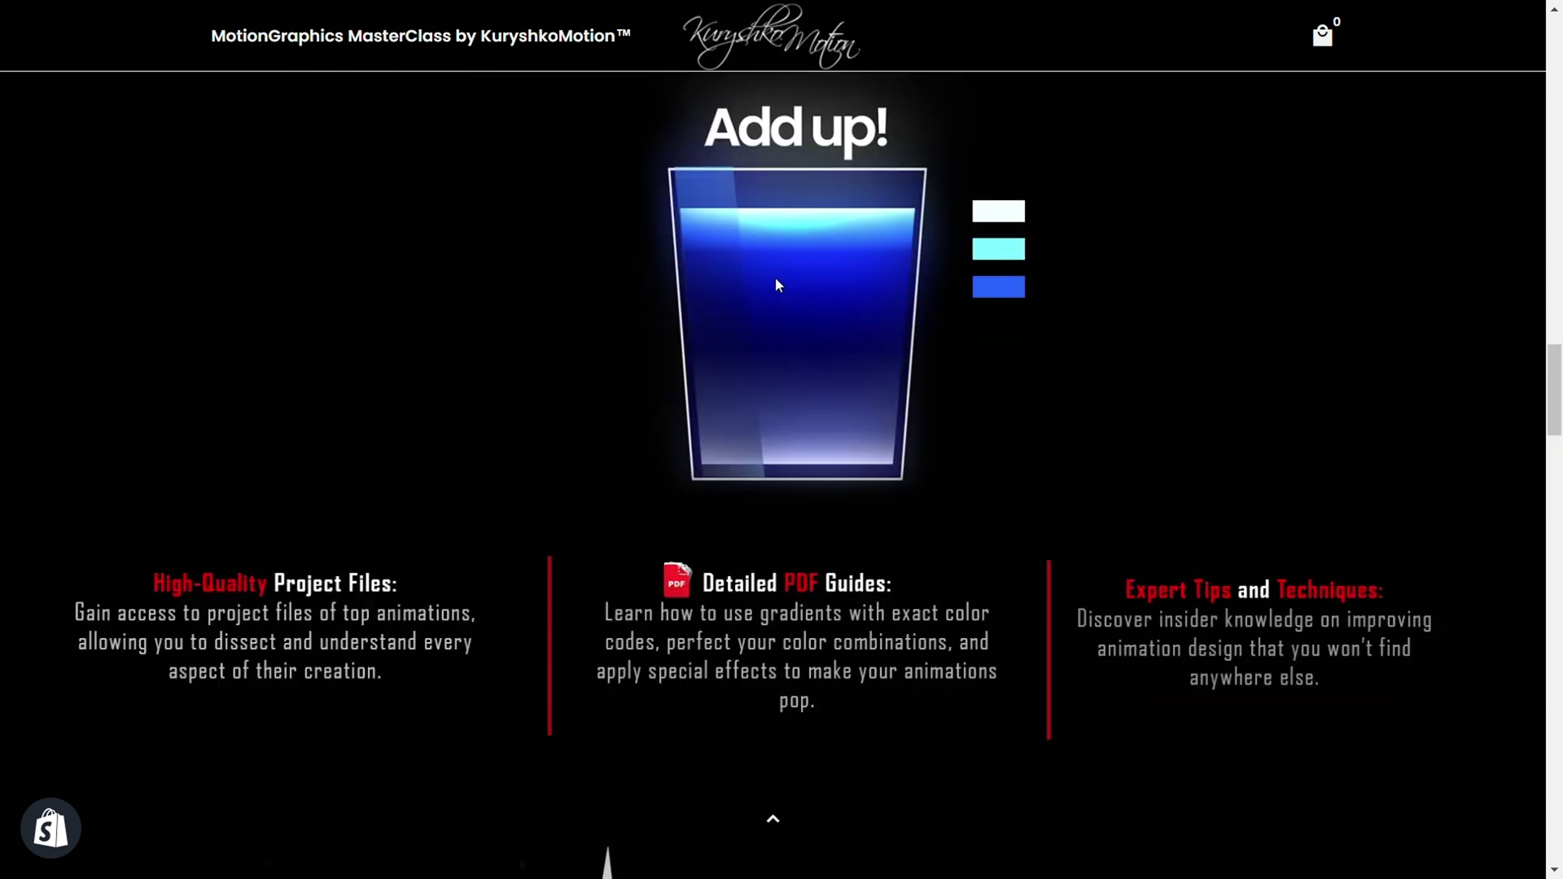
scroll(776, 278, "up", 5)
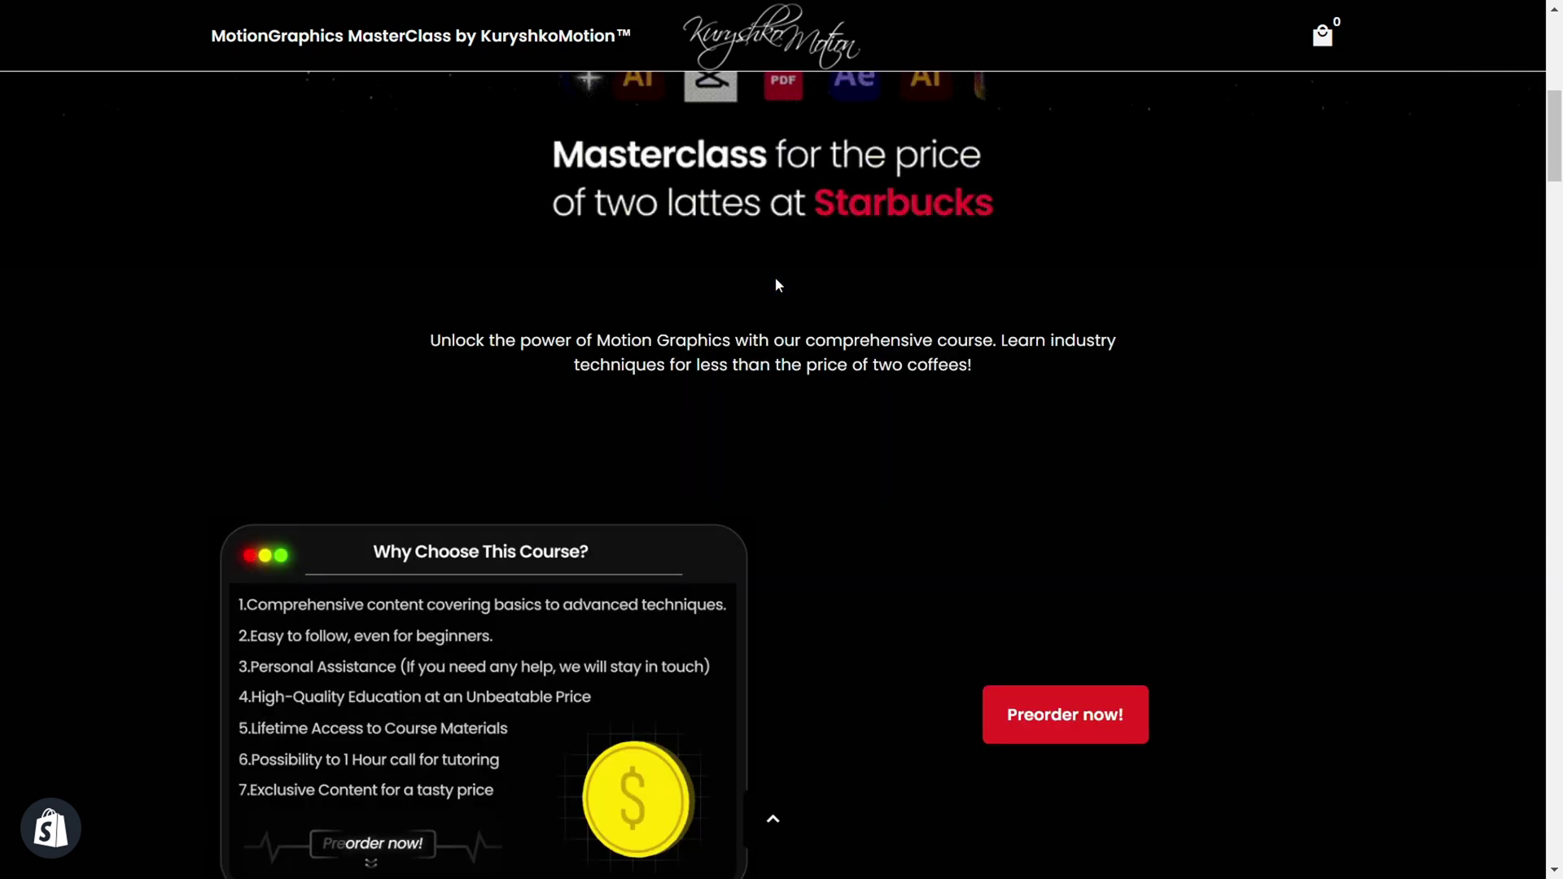
scroll(776, 278, "up", 5)
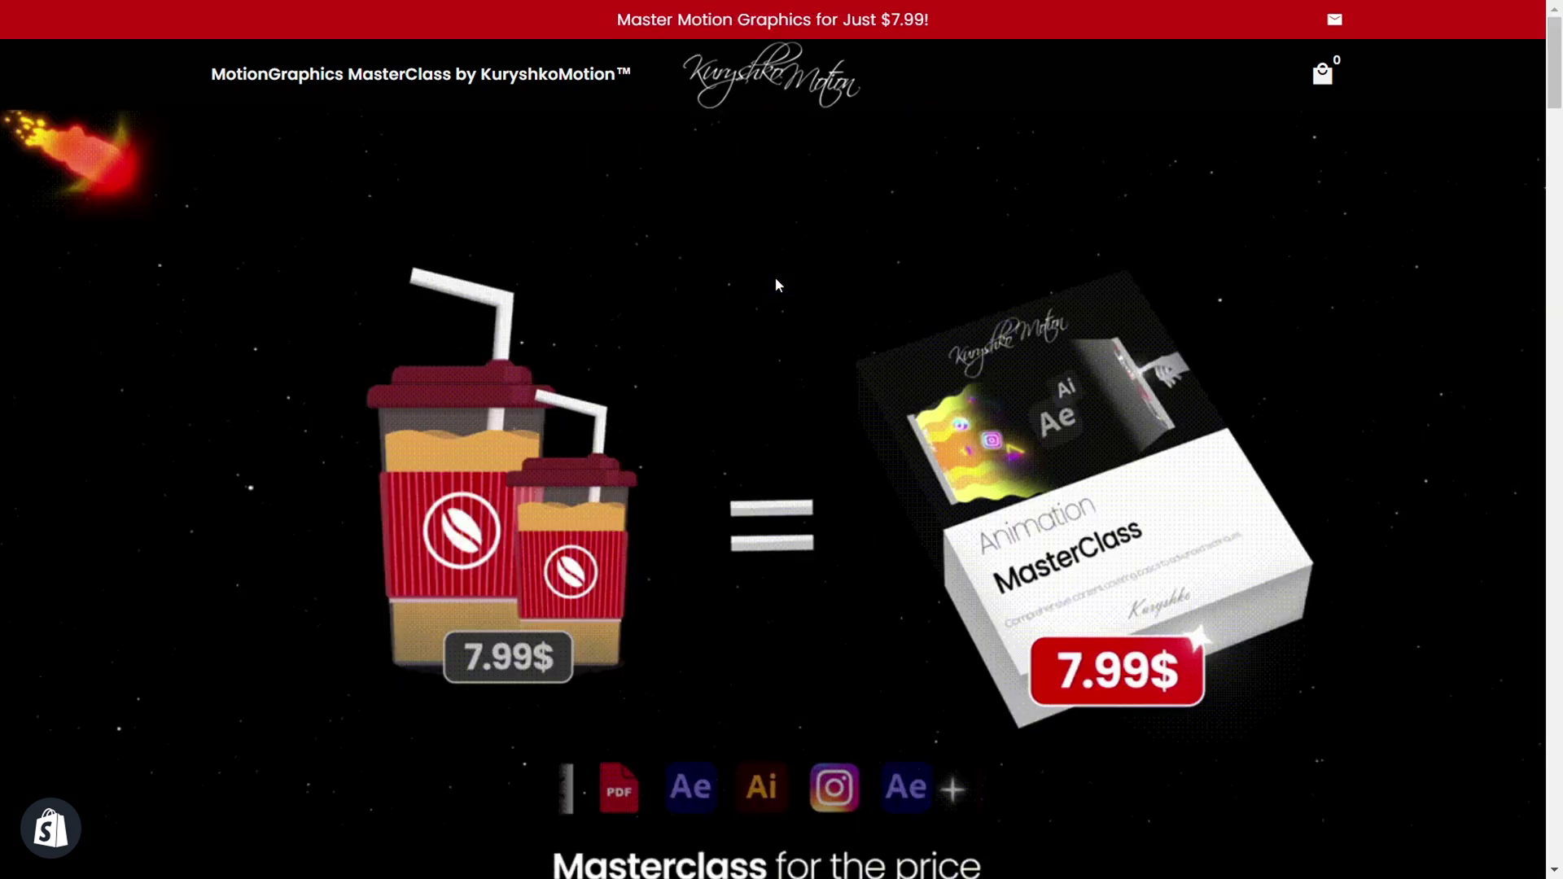